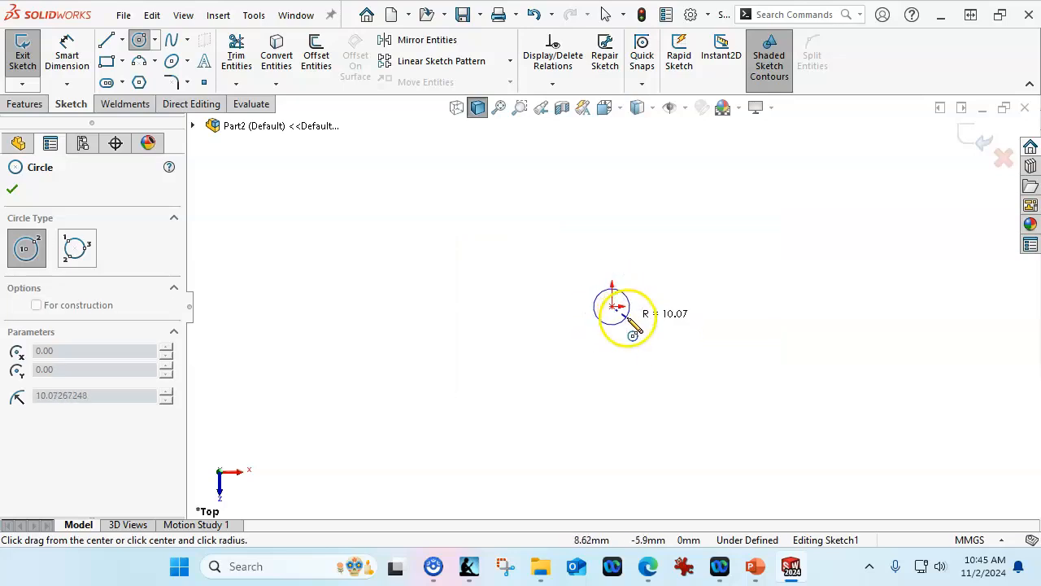
# Sketch four concentric circles centred on the origin, with the outermost about 78 mm in diameter.
pyautogui.click(626, 319)
pyautogui.click(612, 307)
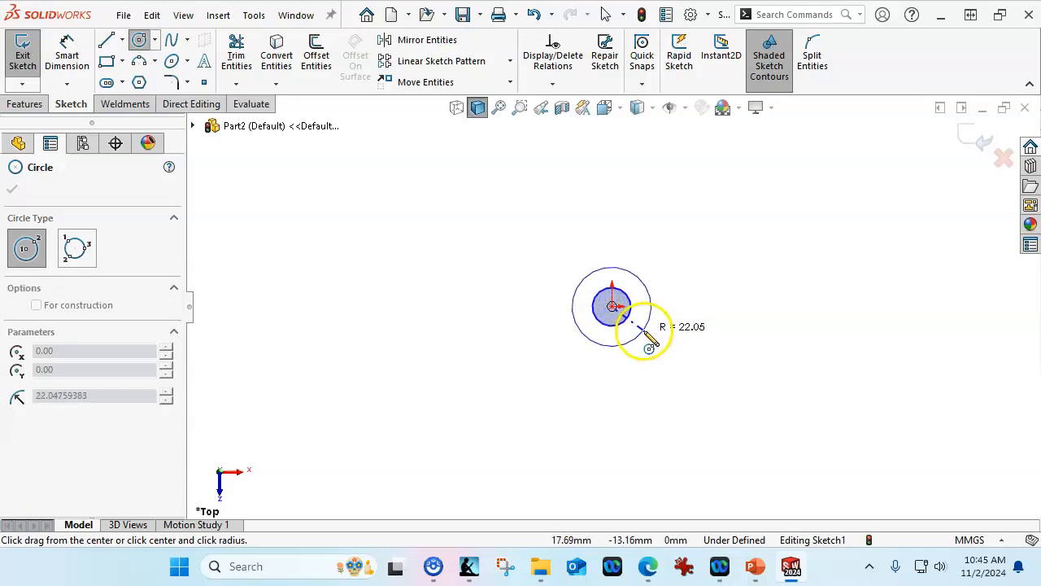
pyautogui.click(643, 331)
pyautogui.click(612, 306)
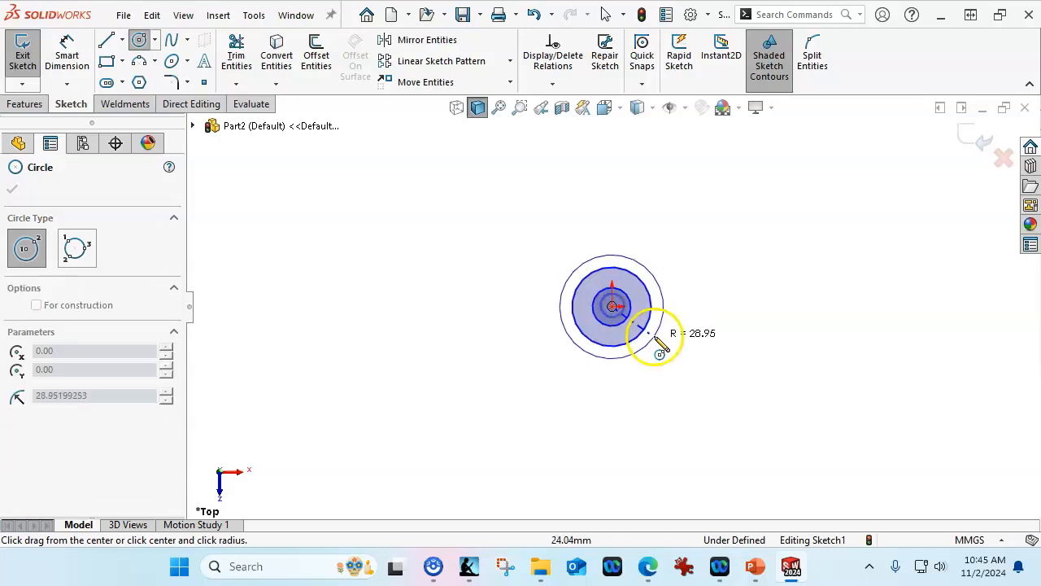
pyautogui.click(658, 340)
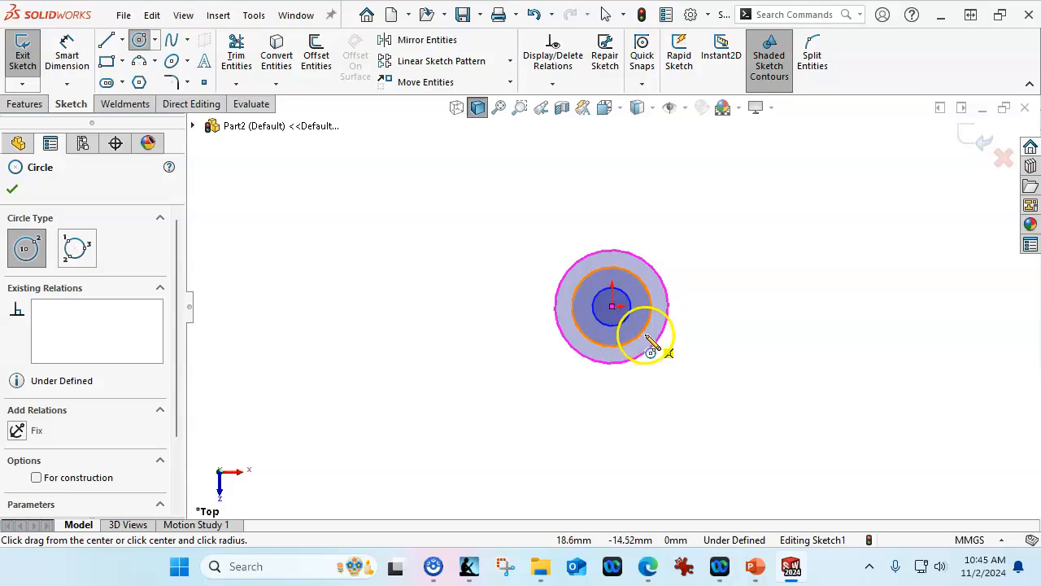
pyautogui.click(613, 307)
pyautogui.click(666, 360)
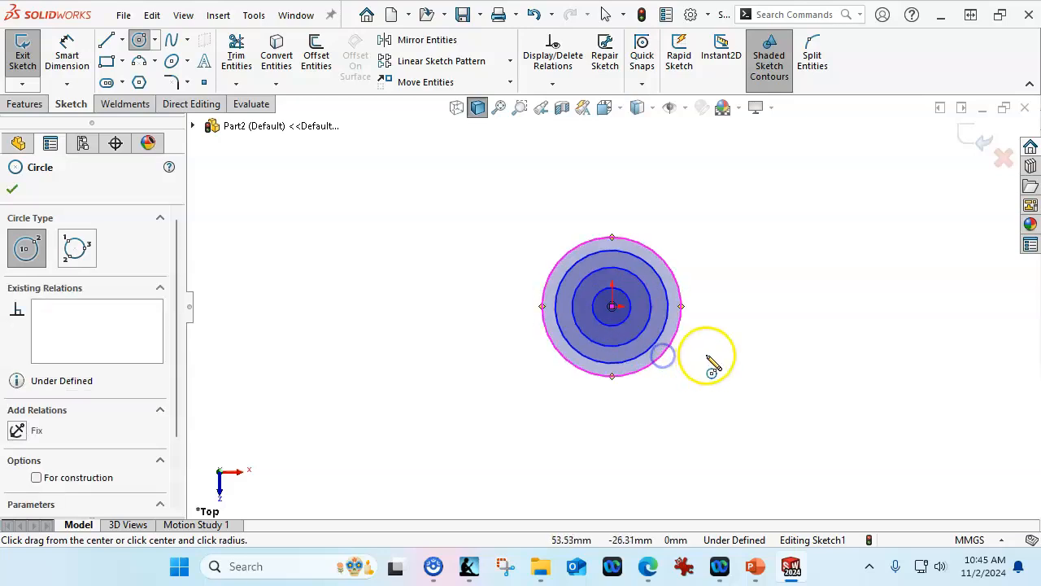
# Dimension the outermost circle with a diameter of 100 mm.
pyautogui.rightClick(720, 281)
pyautogui.click(885, 257)
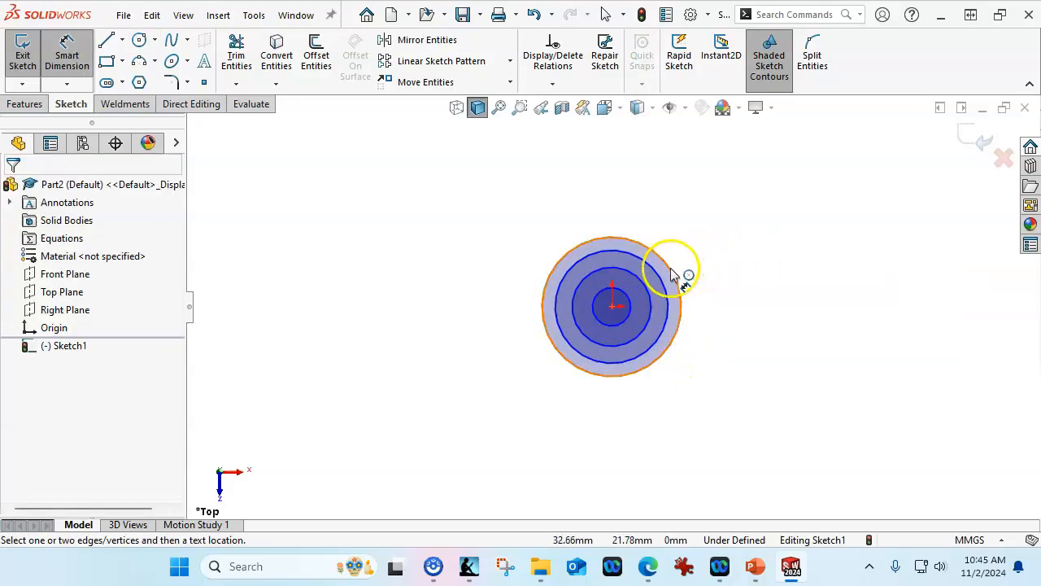
pyautogui.click(675, 274)
pyautogui.click(729, 231)
pyautogui.write('100')
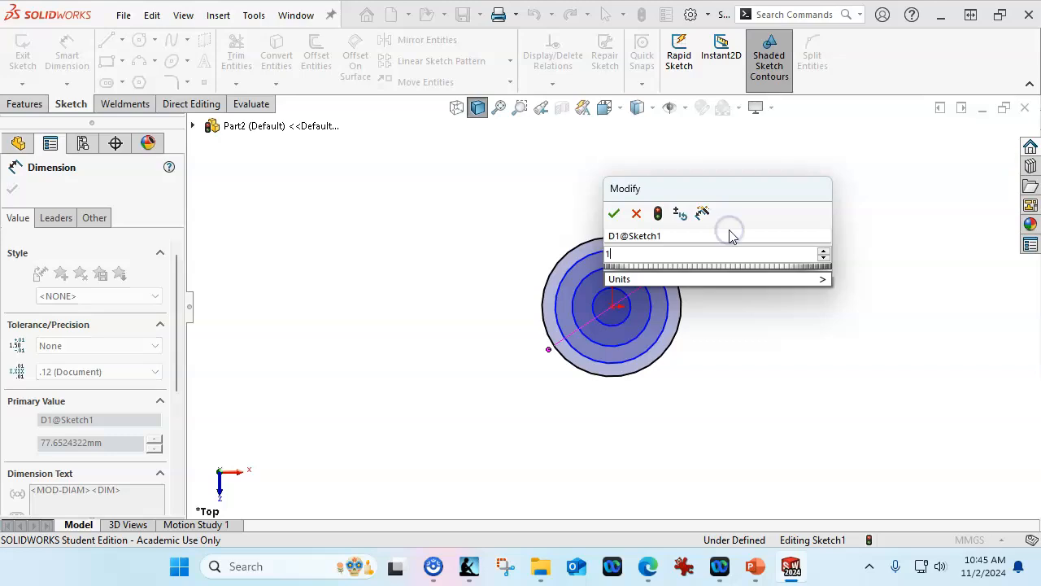
pyautogui.press('Return')
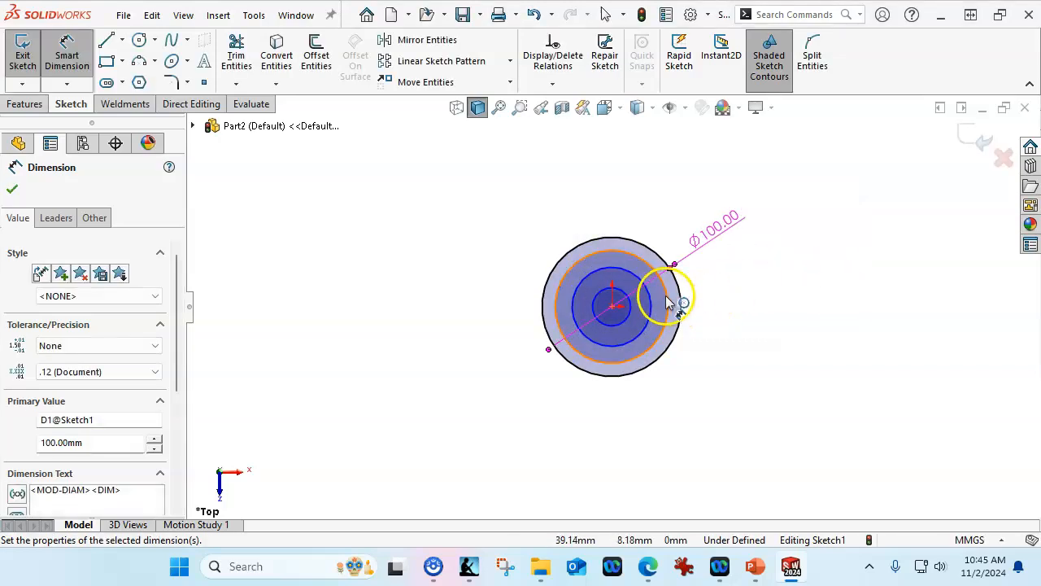
# Dimension the two middle circles, giving the larger one a 75 mm diameter and the smaller one a 60 mm diameter.
pyautogui.click(668, 302)
pyautogui.click(734, 198)
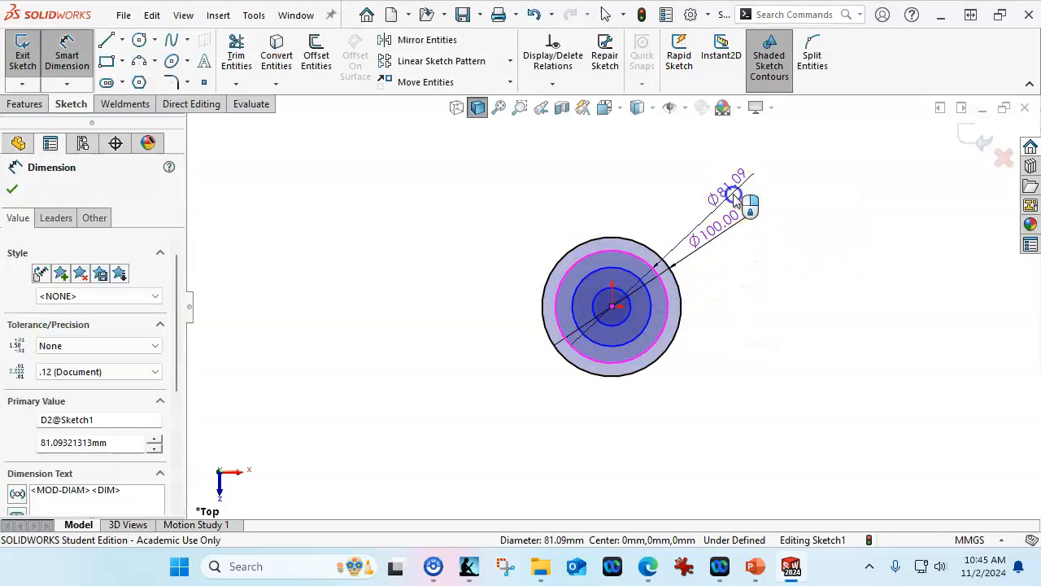
pyautogui.write('75')
pyautogui.press('Return')
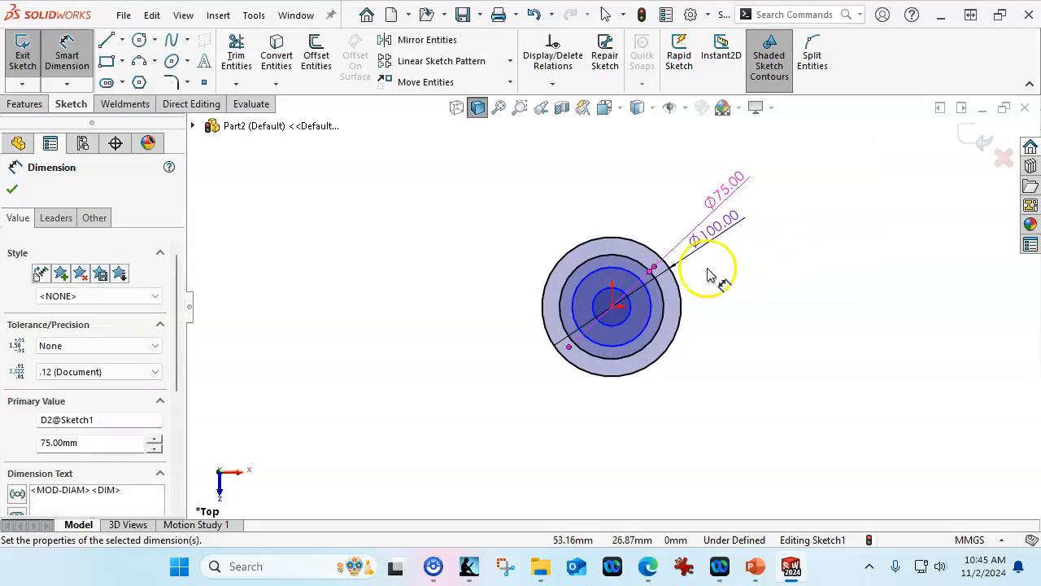
pyautogui.click(639, 279)
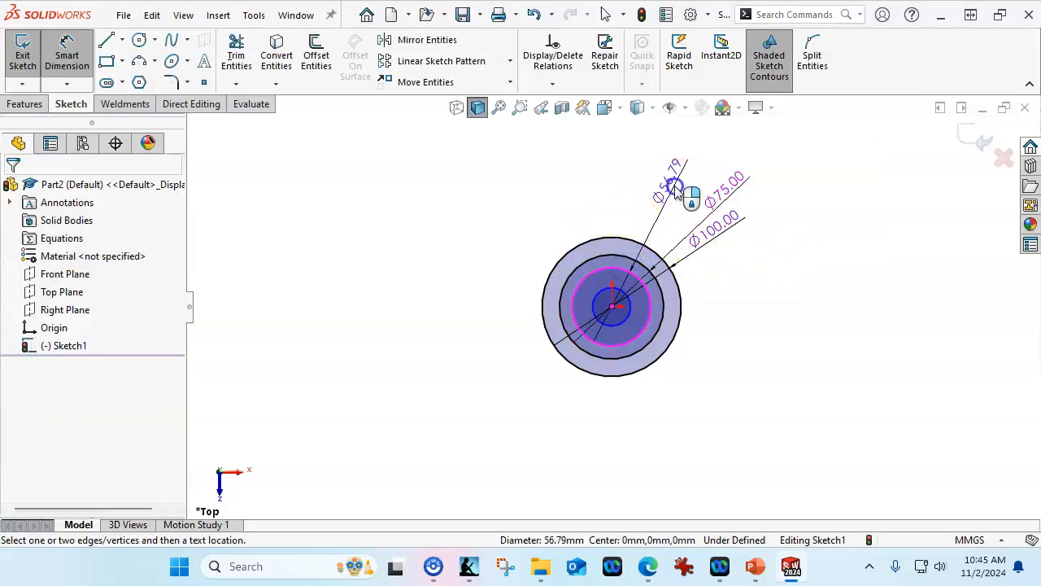
pyautogui.click(675, 188)
pyautogui.write('60')
pyautogui.press('Return')
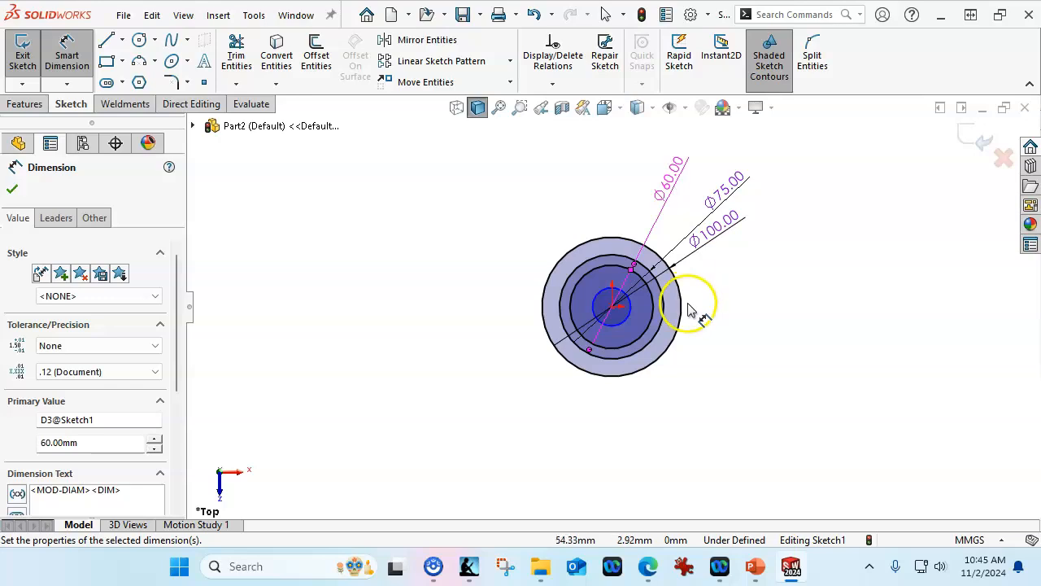
# Dimension the innermost circle with a diameter of 21 mm and finish dimensioning.
pyautogui.click(628, 313)
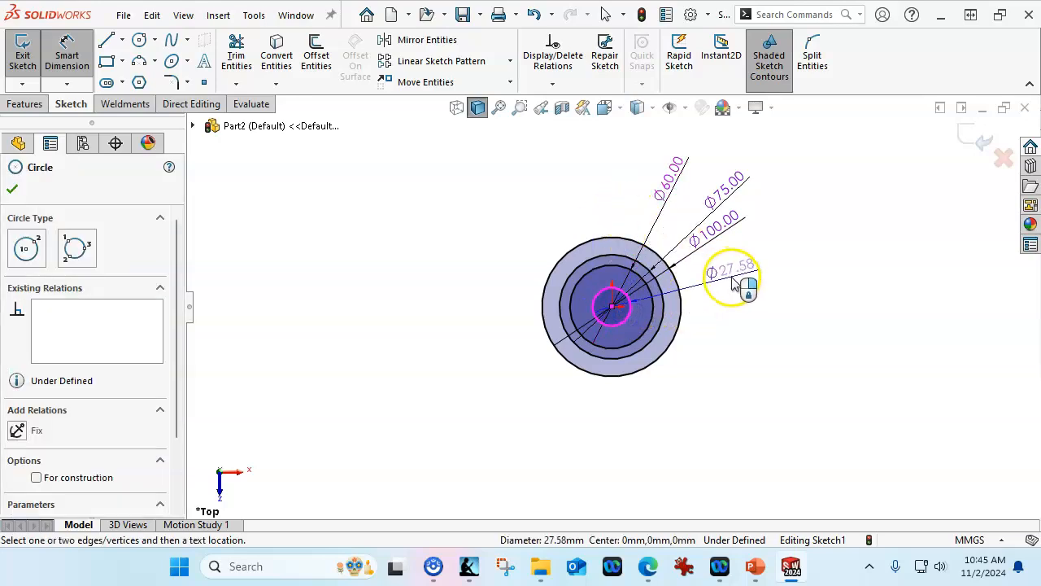
pyautogui.scroll(-5, 736, 281)
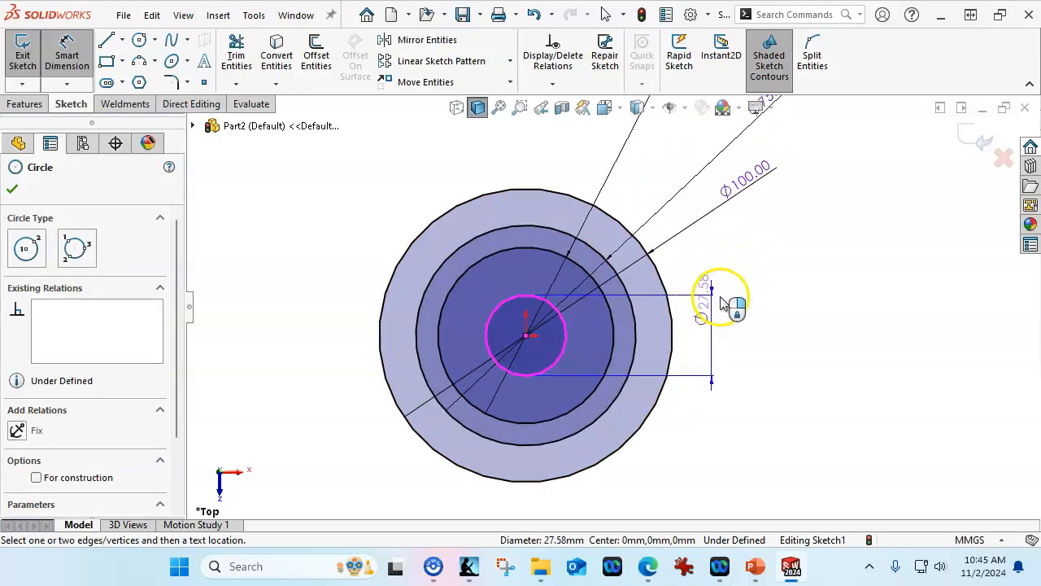
pyautogui.click(756, 263)
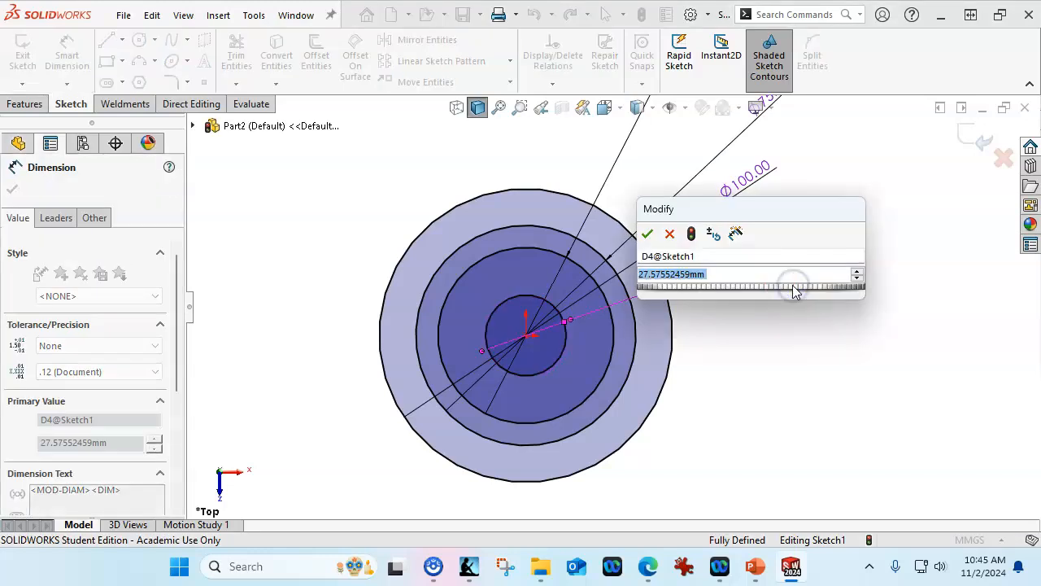
pyautogui.write('21')
pyautogui.press('Return')
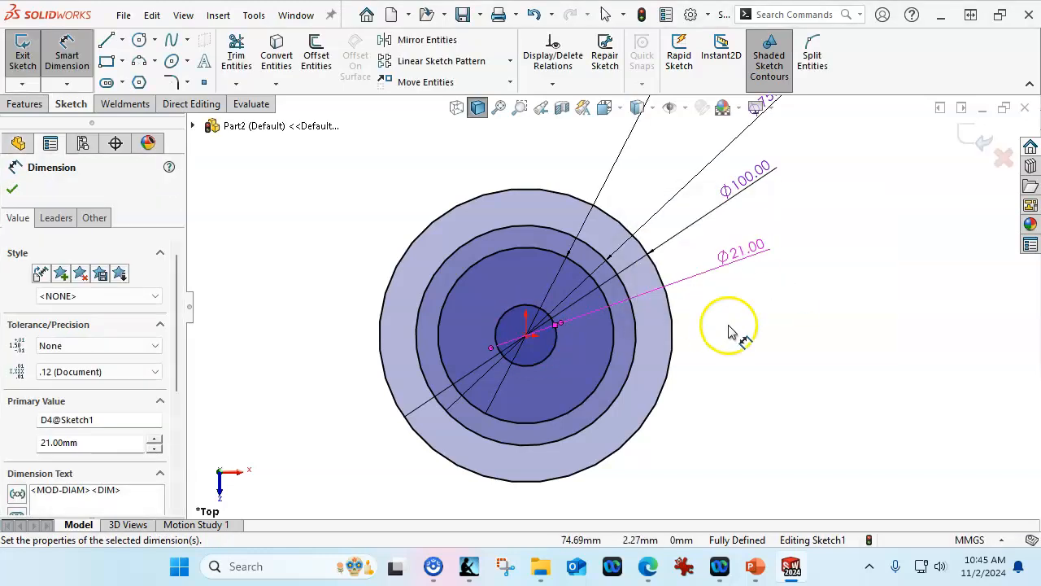
pyautogui.rightClick(747, 326)
pyautogui.click(789, 382)
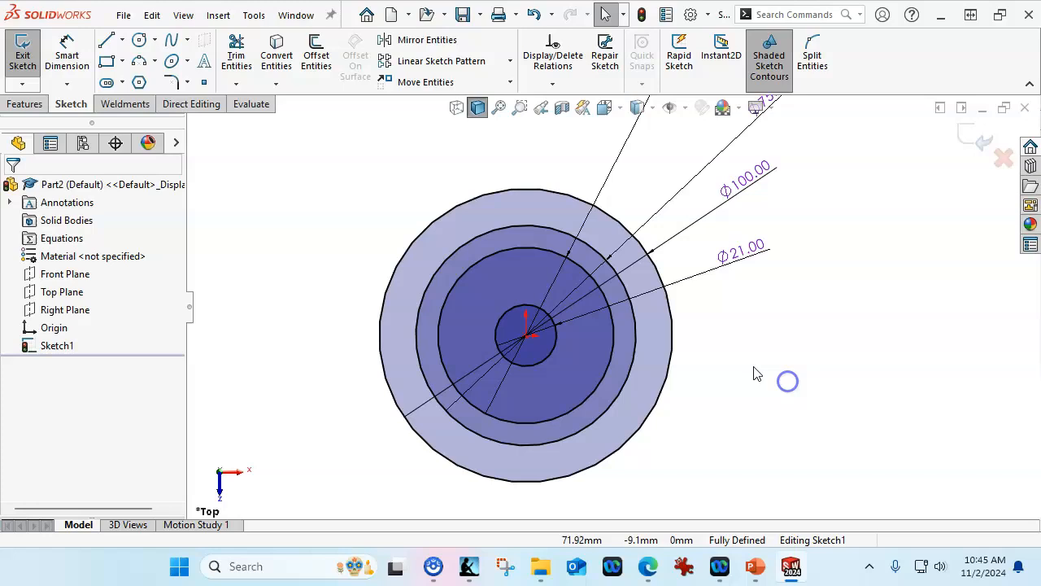
# Convert the 75 mm circle to construction geometry and place a sketch point on its upper quadrant.
pyautogui.click(635, 342)
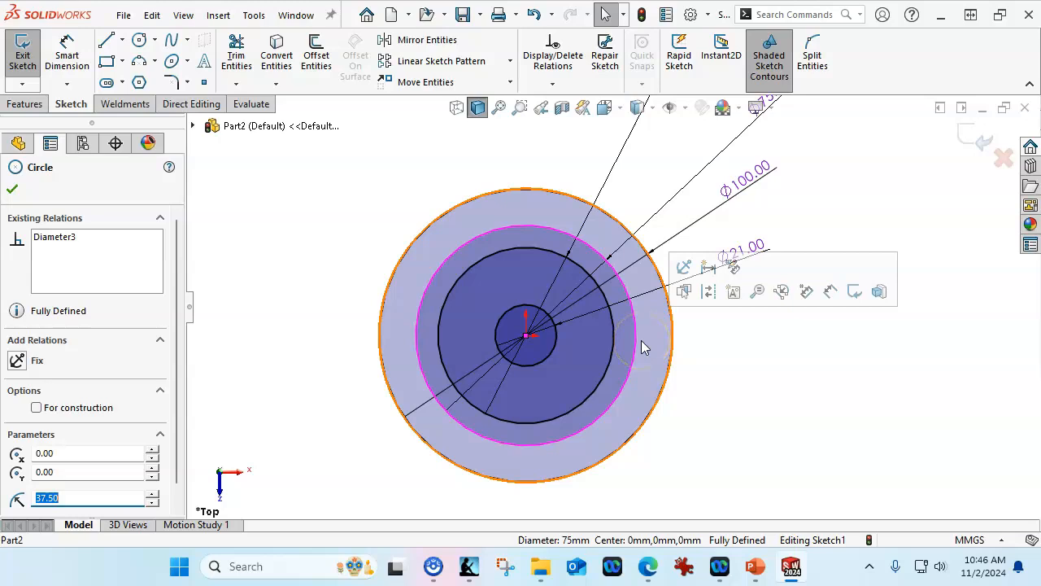
pyautogui.click(710, 294)
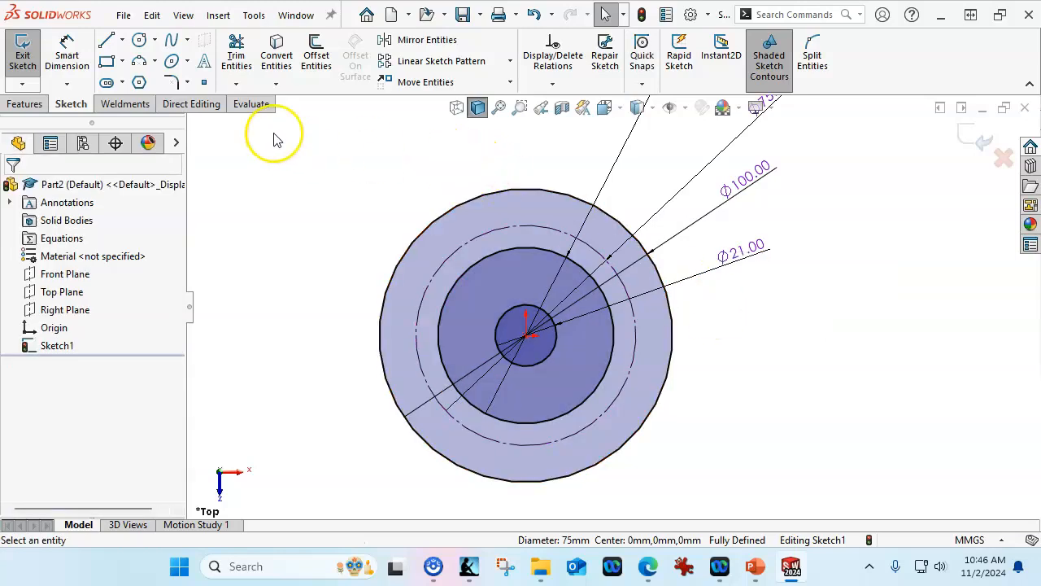
pyautogui.click(204, 82)
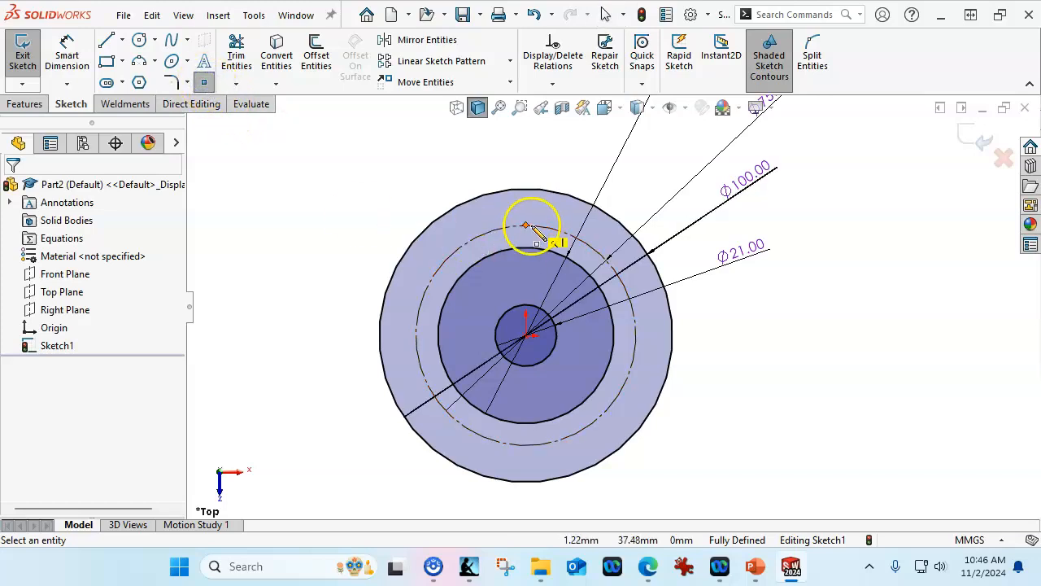
pyautogui.click(526, 226)
pyautogui.rightClick(349, 201)
pyautogui.click(388, 203)
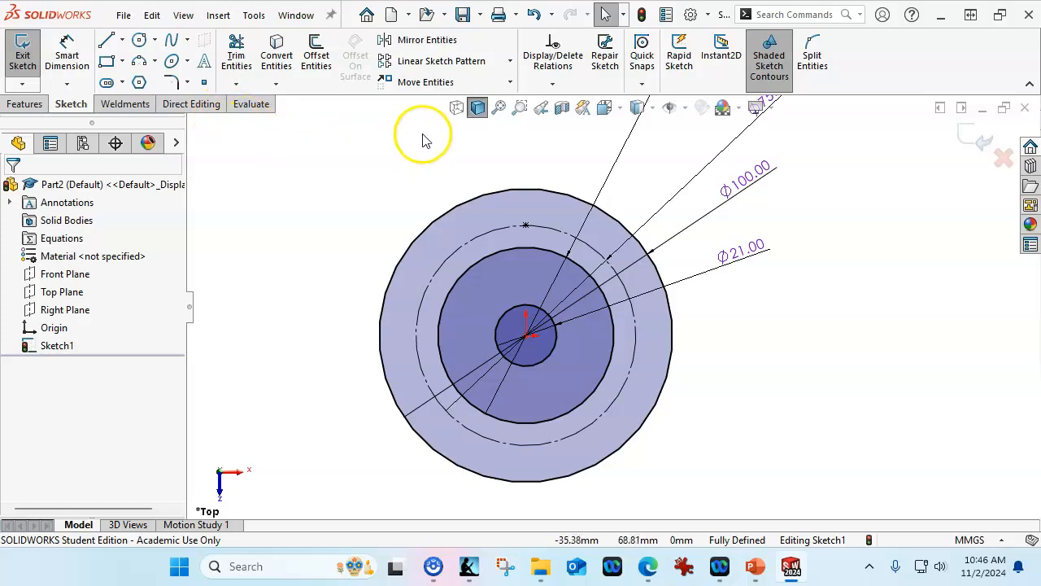
# Create a circular sketch pattern of the point around the origin with 8 equally spaced instances over 360 degrees.
pyautogui.click(511, 61)
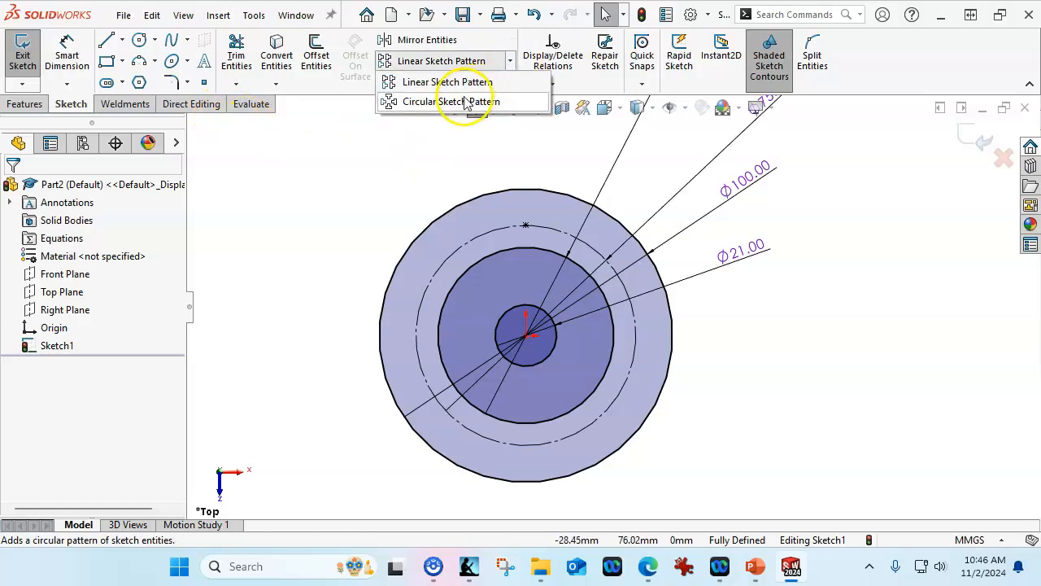
pyautogui.click(465, 102)
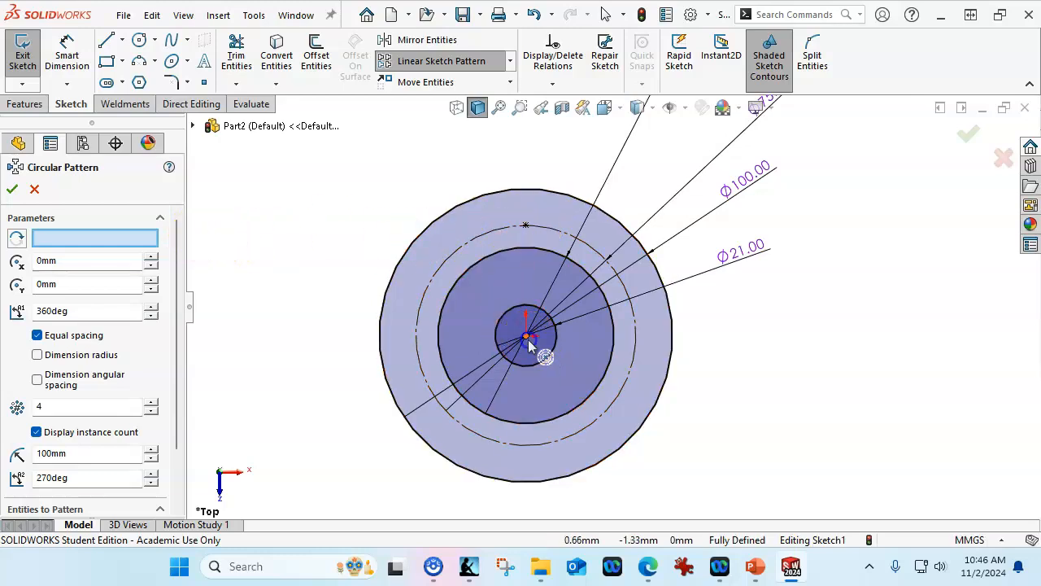
pyautogui.click(527, 227)
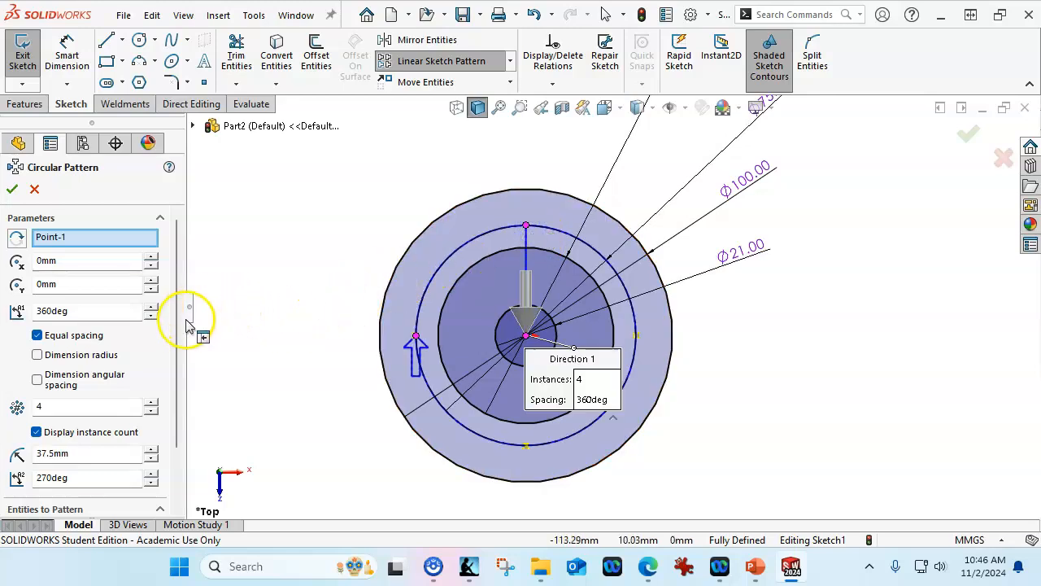
pyautogui.click(112, 411)
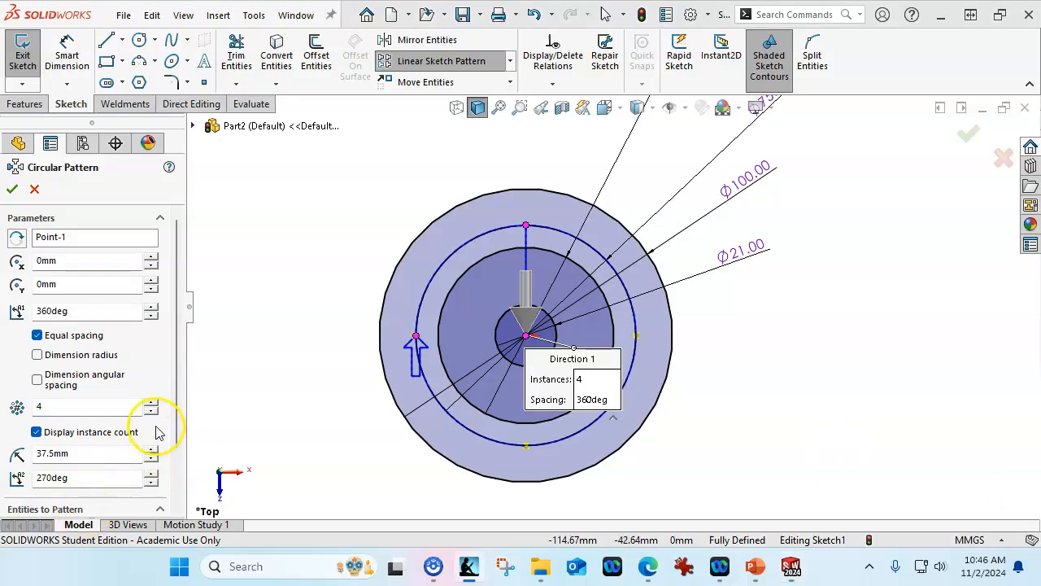
pyautogui.click(88, 408)
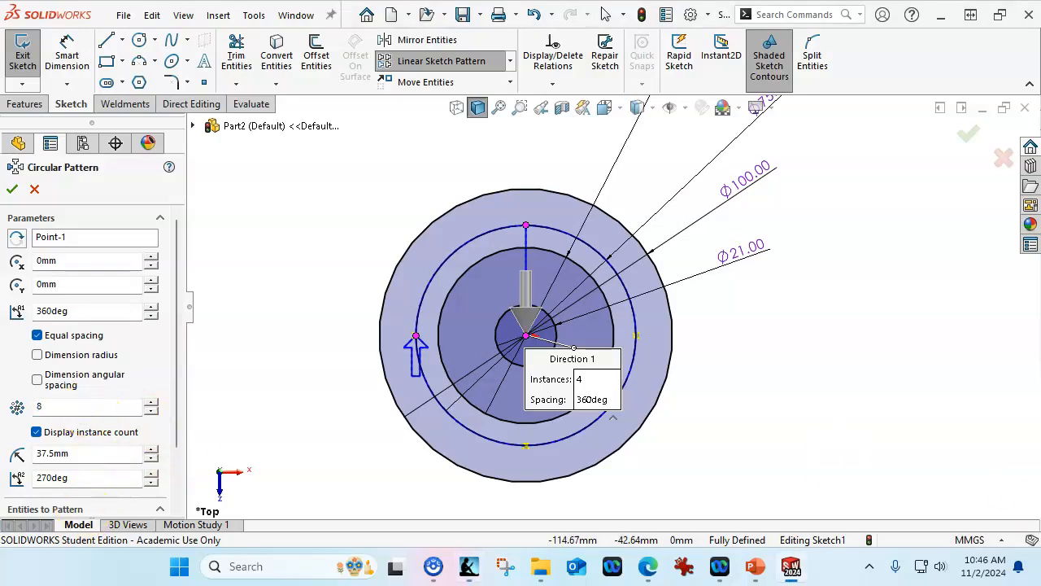
pyautogui.write('8')
pyautogui.press('Tab')
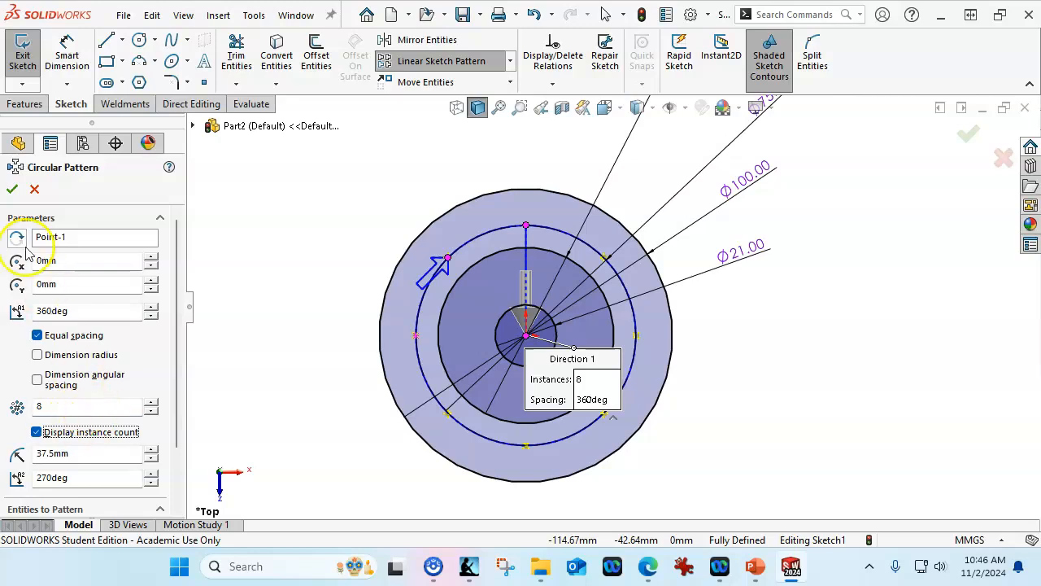
pyautogui.click(12, 189)
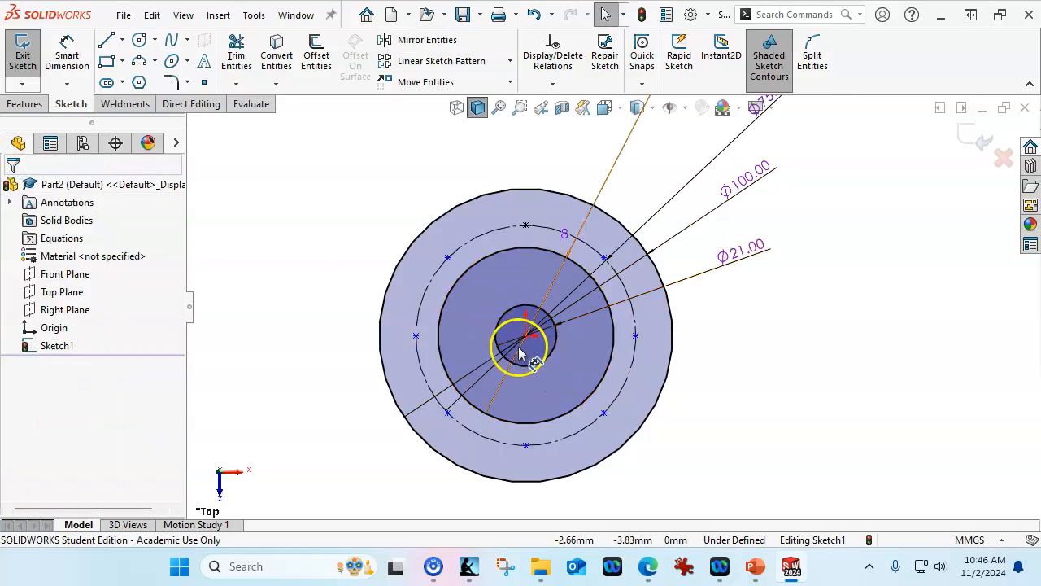
# Try to move the pattern's centre off the origin and to constrain the lower-right patterned point to the construction circle.
pyautogui.moveTo(525, 336); pyautogui.dragTo(542, 362)
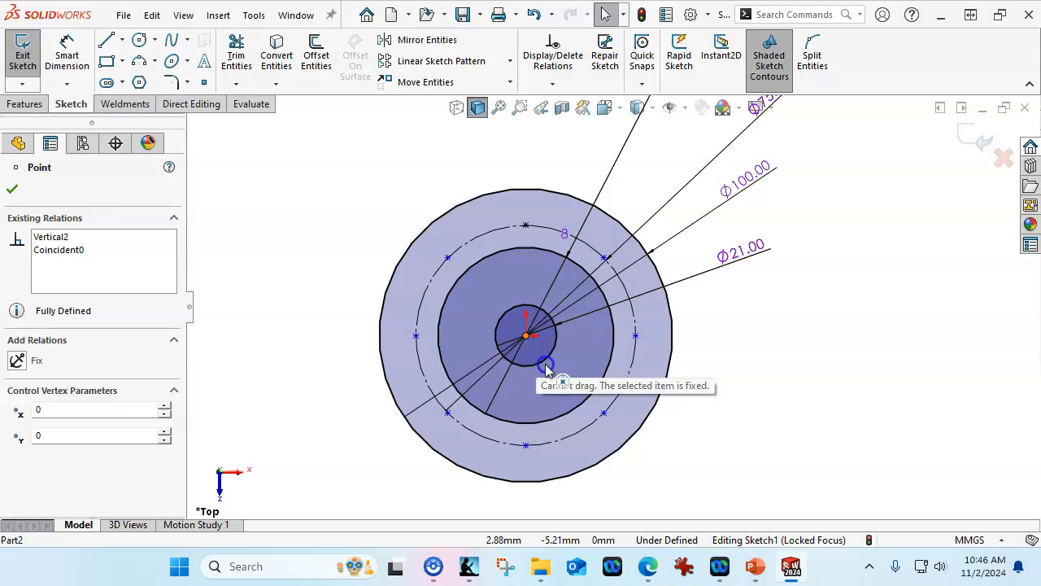
pyautogui.click(777, 430)
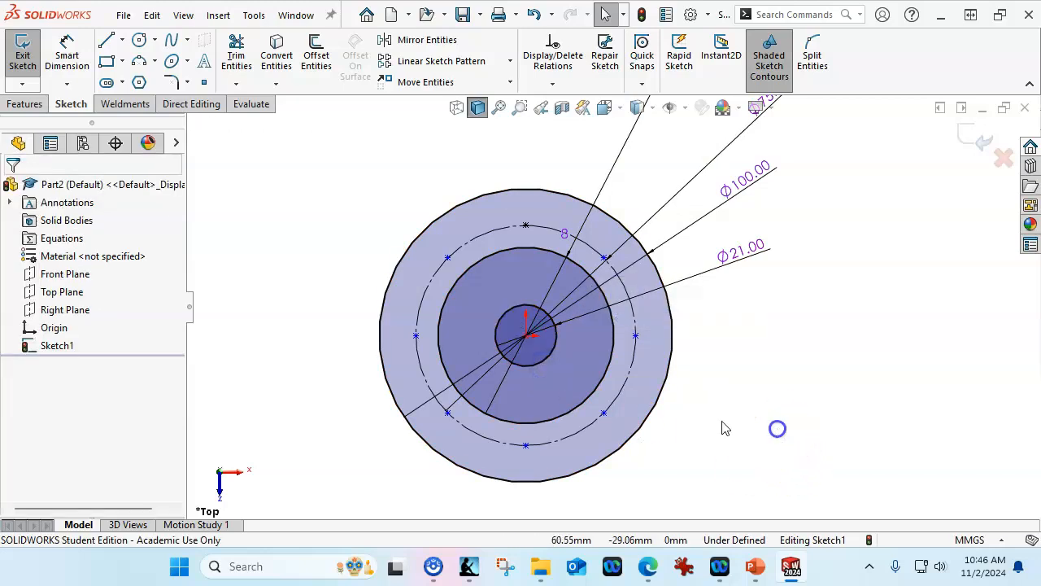
pyautogui.click(600, 419)
pyautogui.click(601, 414)
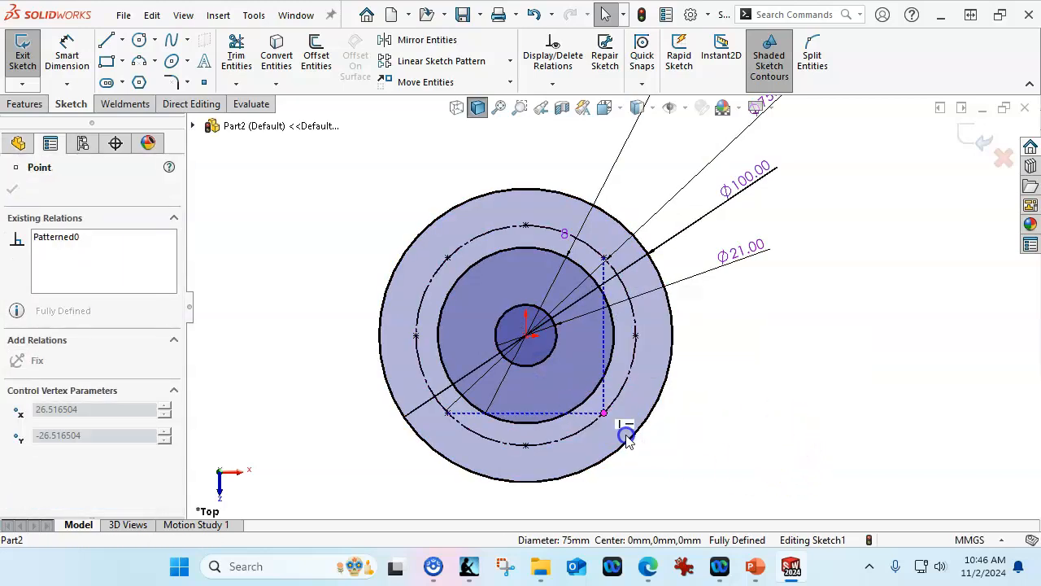
pyautogui.click(749, 454)
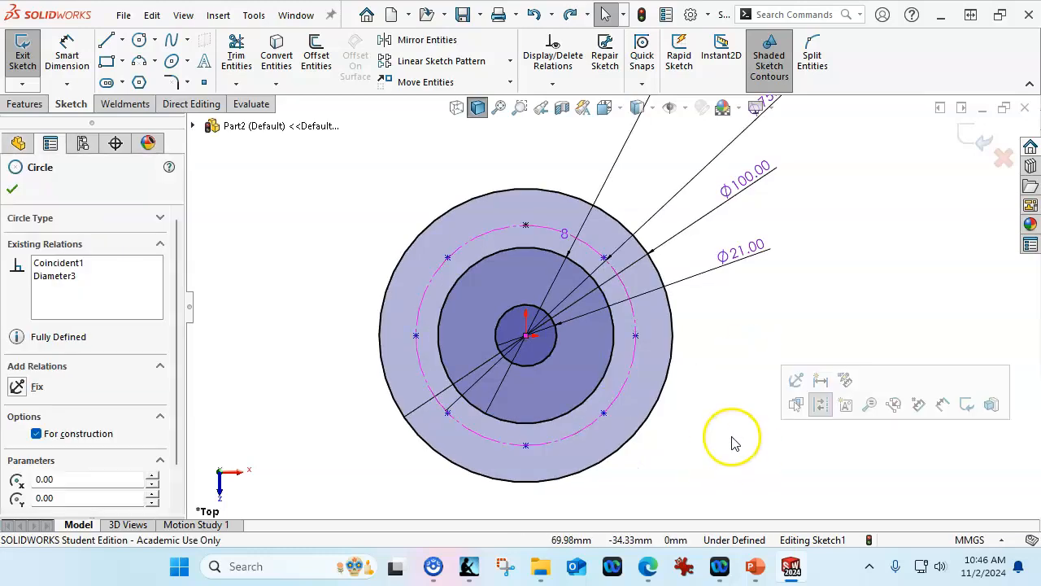
# Constrain the rightmost patterned point to the 75 mm construction circle so the pattern is fully defined.
pyautogui.click(614, 351)
pyautogui.click(636, 334)
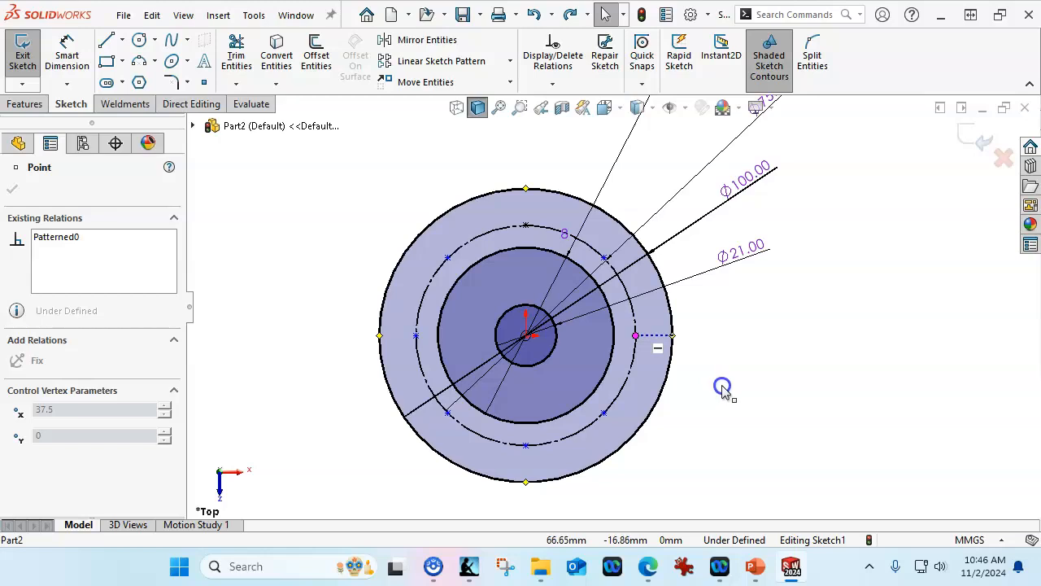
pyautogui.click(724, 389)
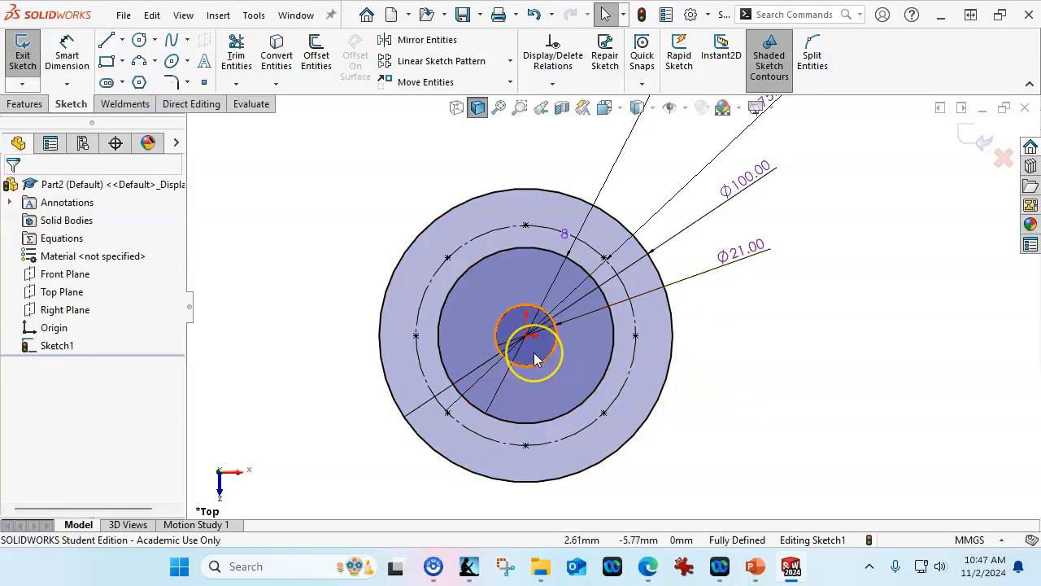
# Undo the patterned point's constraint and the circular sketch pattern, back to the single point.
pyautogui.hotkey('ctrl', 'z')
pyautogui.hotkey('ctrl', 'z')
pyautogui.hotkey('ctrl', 'z')
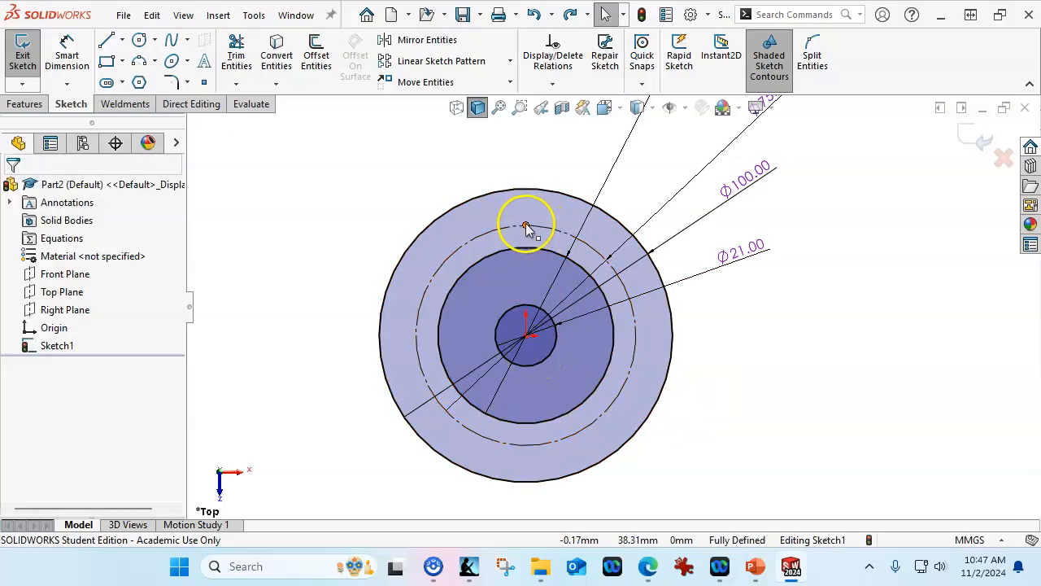
# Restore the eight-point circular pattern and move its centre point off the origin to about X 10.8, Y -10.8 mm.
pyautogui.click(569, 15)
pyautogui.moveTo(649, 351)
pyautogui.mouseDown()
pyautogui.moveTo(643, 336)
pyautogui.moveTo(704, 365)
pyautogui.moveTo(701, 343)
pyautogui.moveTo(623, 371)
pyautogui.moveTo(558, 367)
pyautogui.mouseUp()
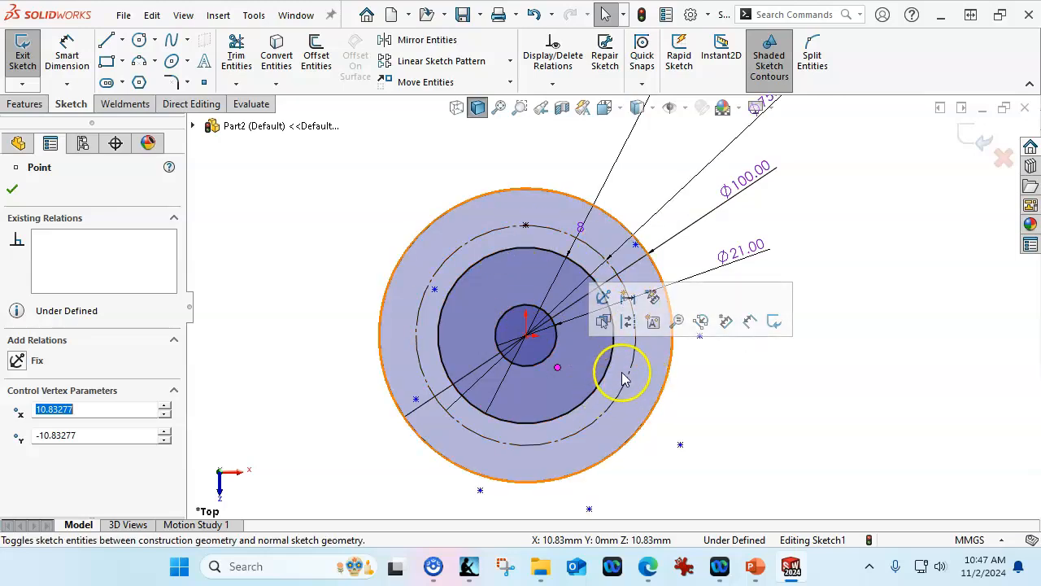
# Move the circular pattern's centre point back onto the origin, making it coincident so the eight points follow the construction circle.
pyautogui.moveTo(562, 371); pyautogui.dragTo(548, 349)
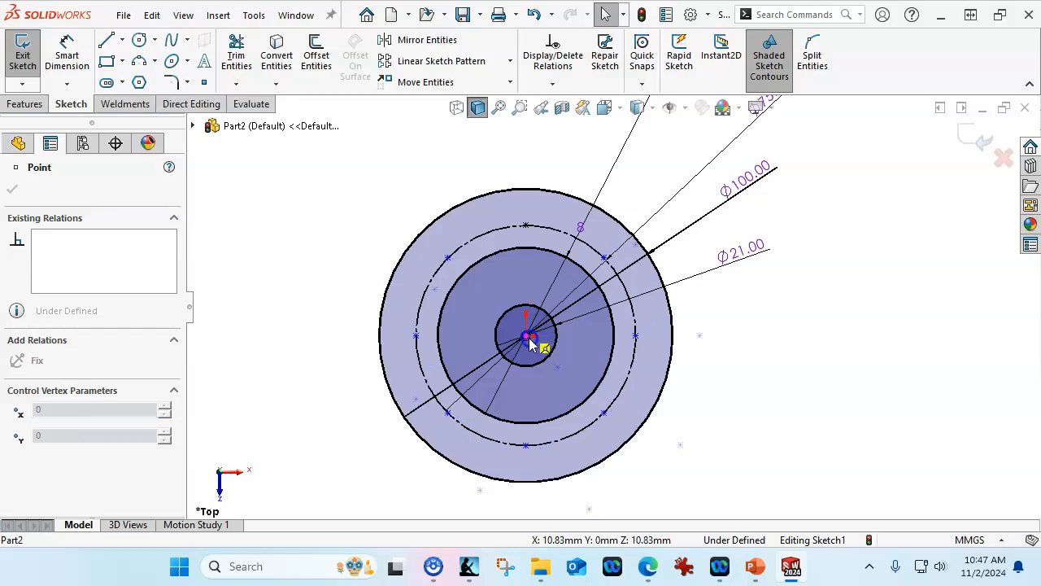
pyautogui.moveTo(531, 345); pyautogui.dragTo(527, 335)
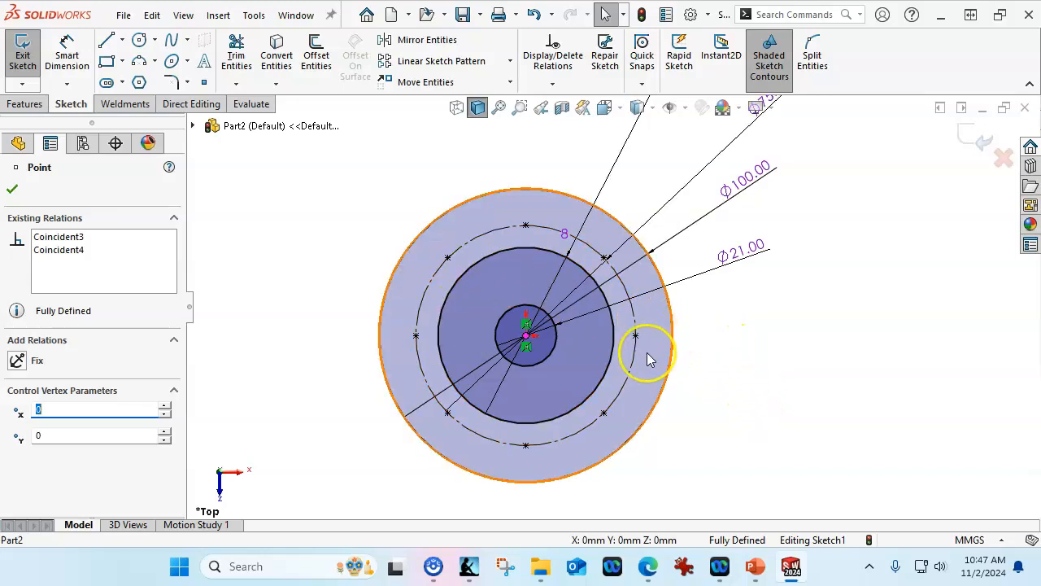
pyautogui.click(12, 189)
pyautogui.click(236, 206)
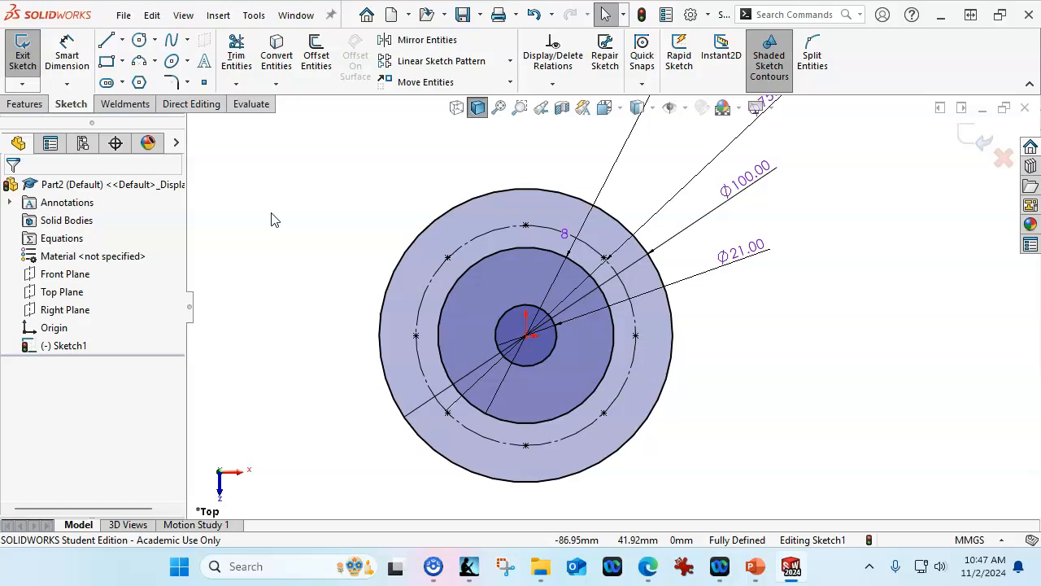
# Finish the flange sketch and rename it "layout" in the feature tree.
pyautogui.click(964, 140)
pyautogui.moveTo(781, 325)
pyautogui.mouseDown(button='middle')
pyautogui.moveTo(713, 320)
pyautogui.moveTo(696, 187)
pyautogui.moveTo(688, 195)
pyautogui.mouseUp(button='middle')
pyautogui.click(48, 347)
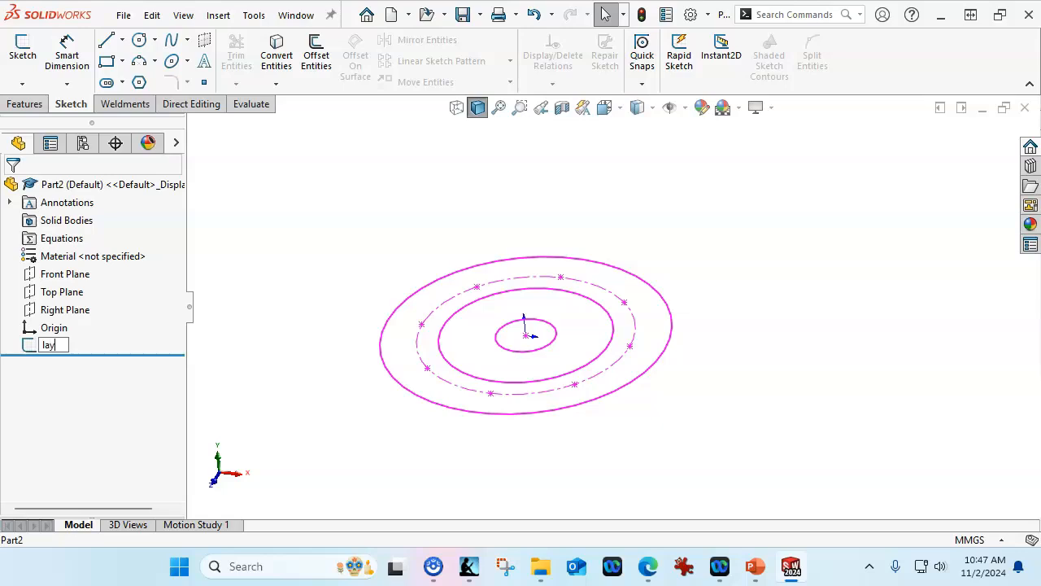
pyautogui.click(260, 367)
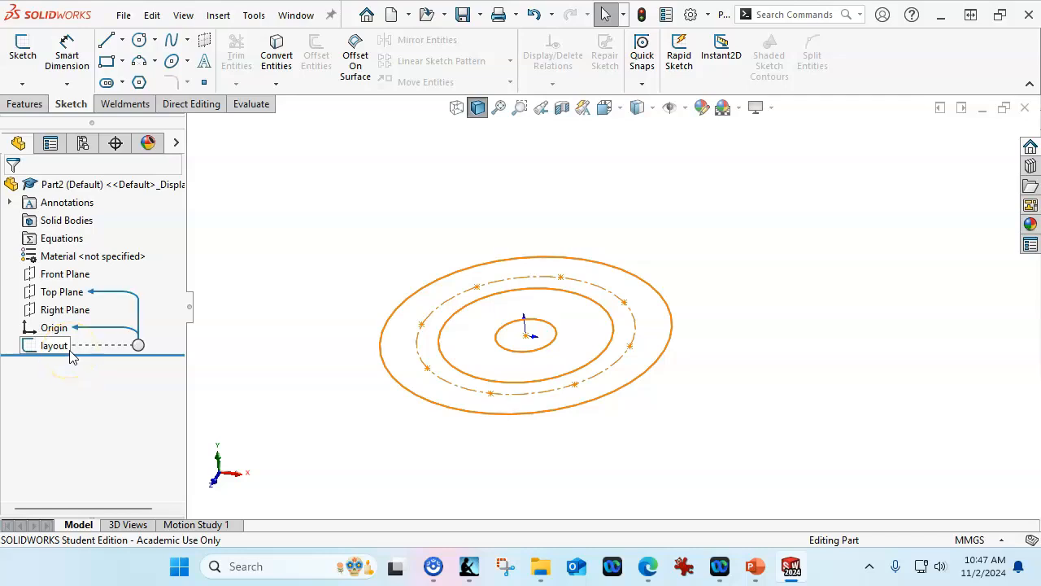
# Start a new sketch on the Top Plane and convert the layout's three solid concentric circles into it.
pyautogui.click(57, 292)
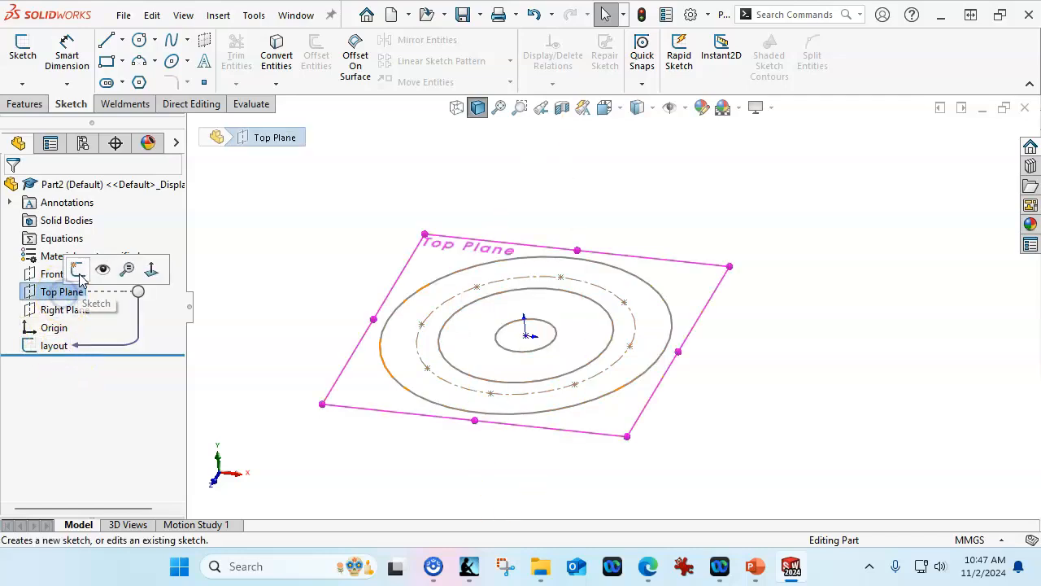
pyautogui.click(79, 271)
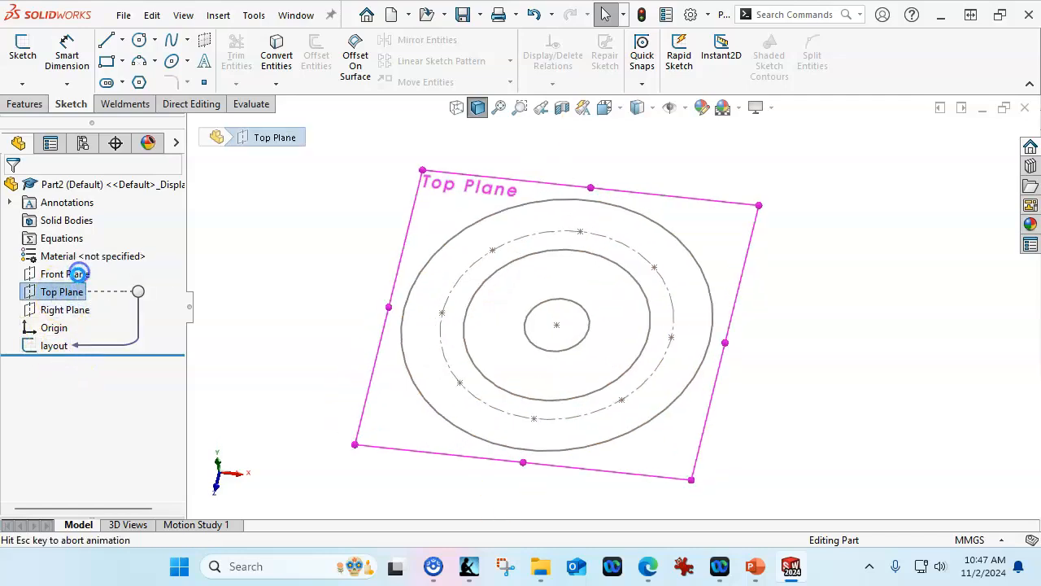
pyautogui.click(467, 215)
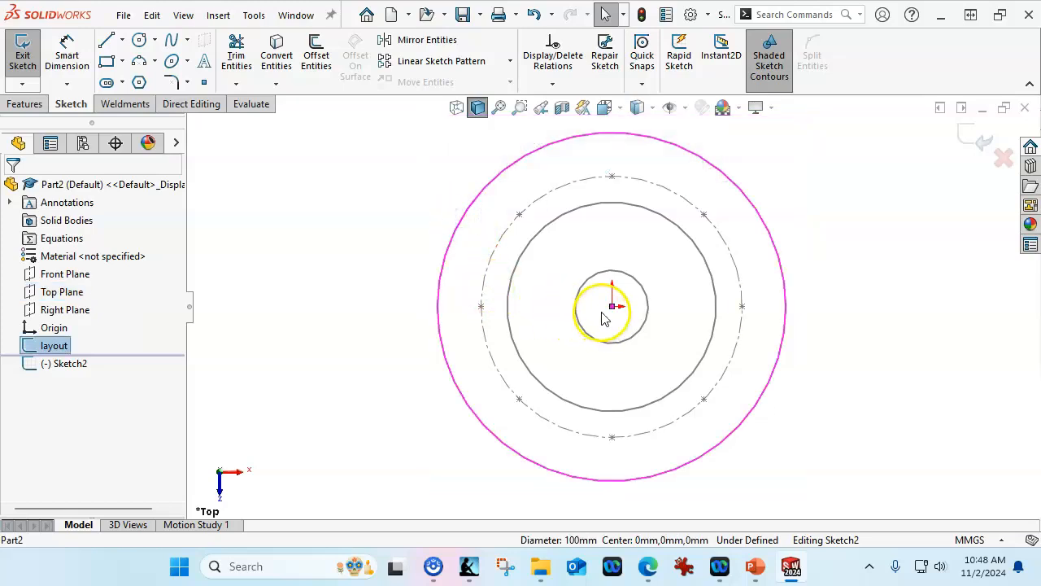
pyautogui.keyDown('ctrl'); pyautogui.click(523, 263); pyautogui.keyUp('ctrl')
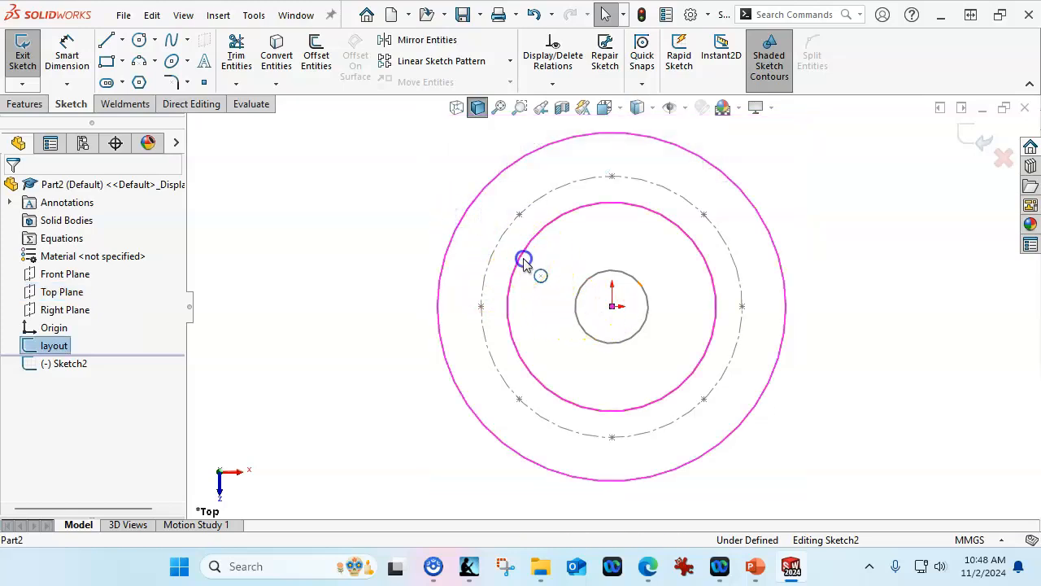
pyautogui.keyDown('ctrl'); pyautogui.click(575, 307); pyautogui.keyUp('ctrl')
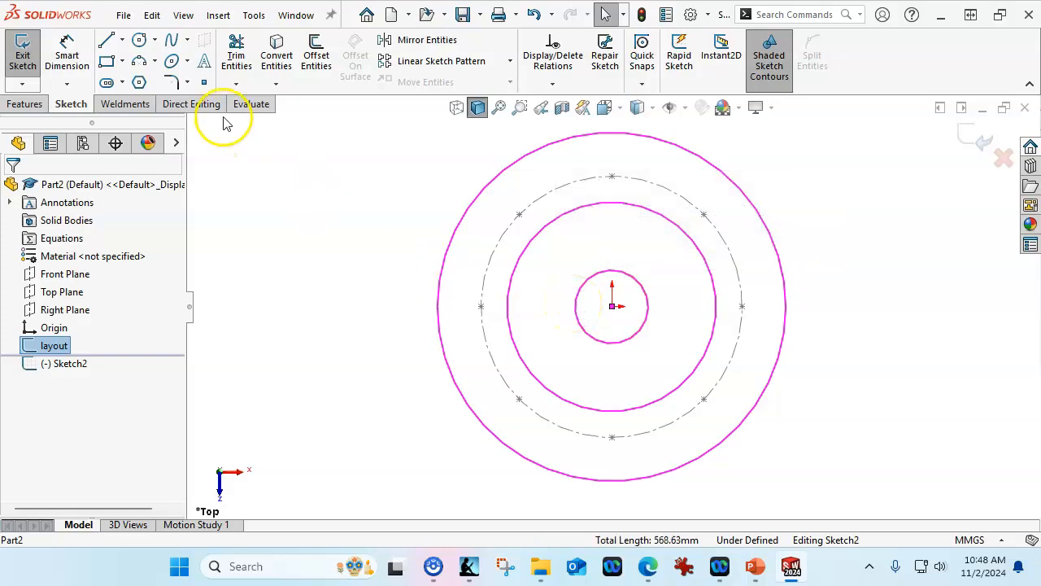
pyautogui.click(262, 55)
pyautogui.moveTo(291, 341)
pyautogui.mouseDown(button='middle')
pyautogui.moveTo(318, 182)
pyautogui.moveTo(265, 167)
pyautogui.mouseUp(button='middle')
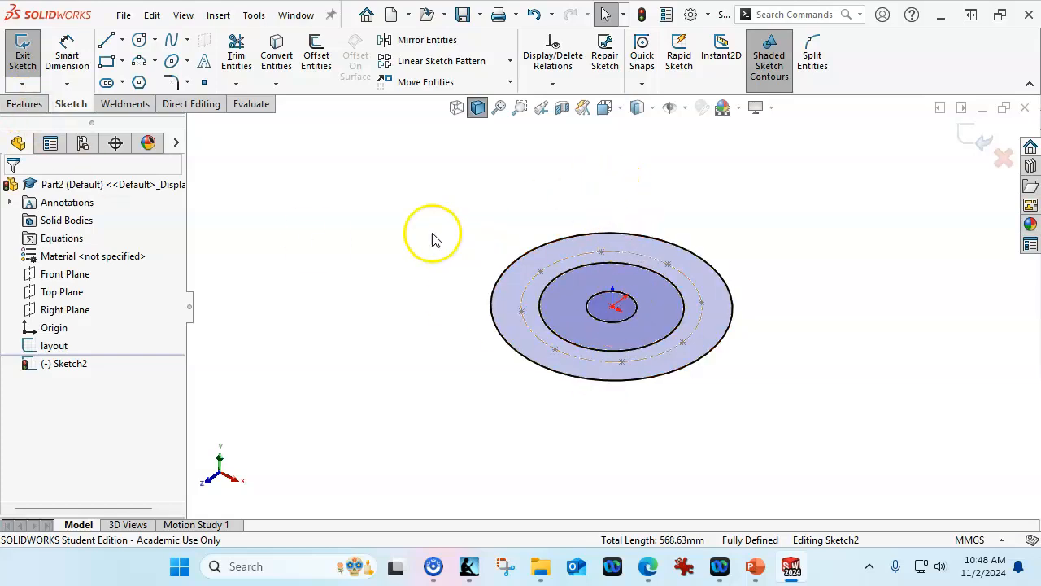
# Extrude the outer ring between the two largest circles as a blind boss 65 mm deep.
pyautogui.click(24, 104)
pyautogui.click(29, 57)
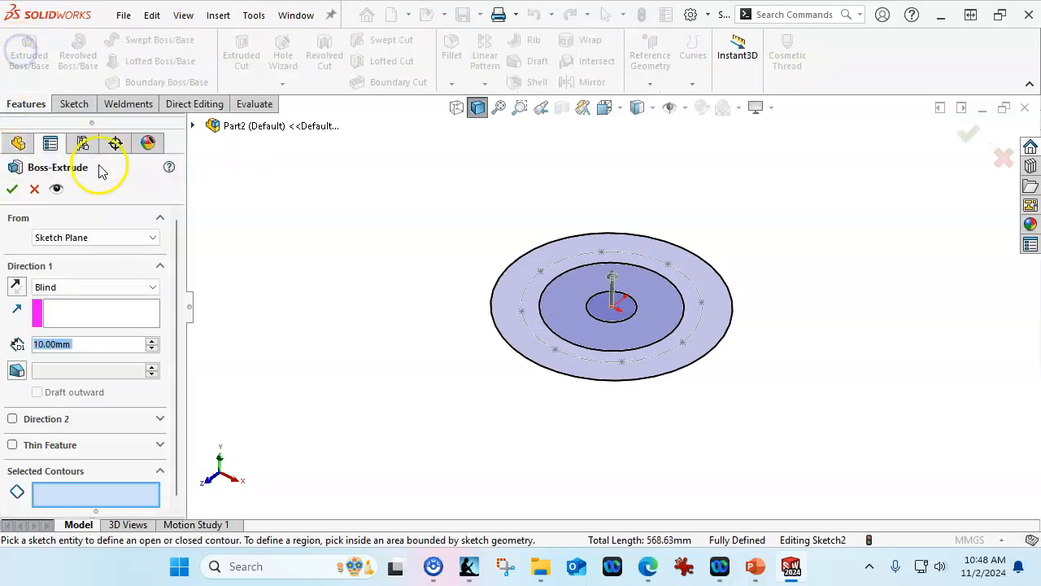
pyautogui.click(504, 324)
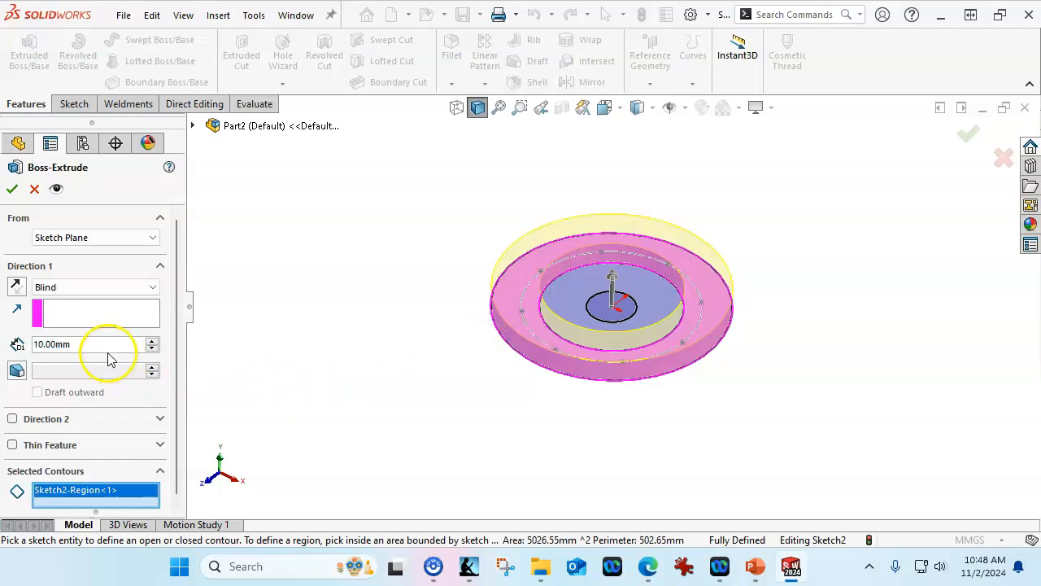
pyautogui.write('65')
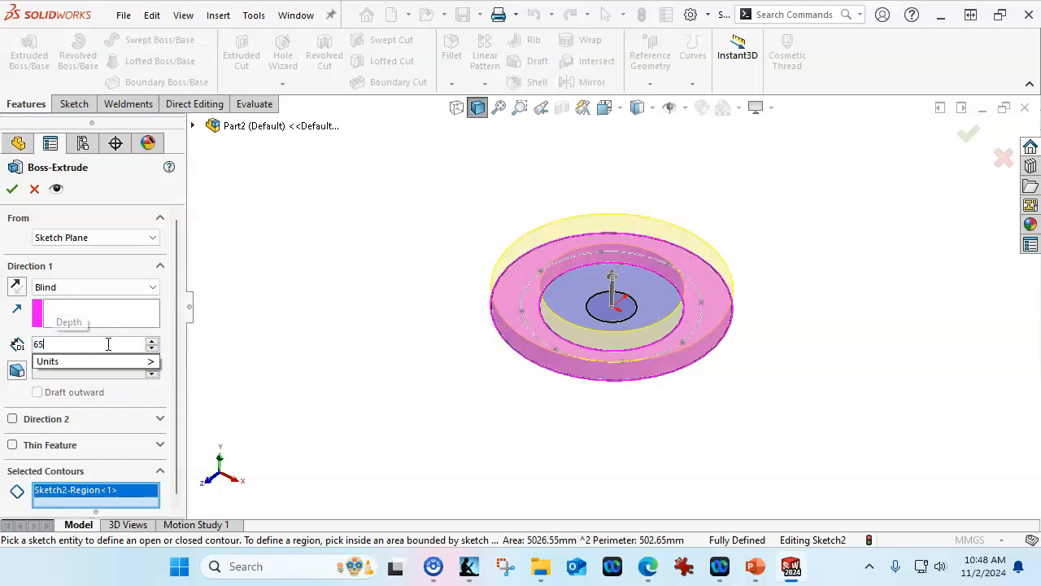
pyautogui.press('Return')
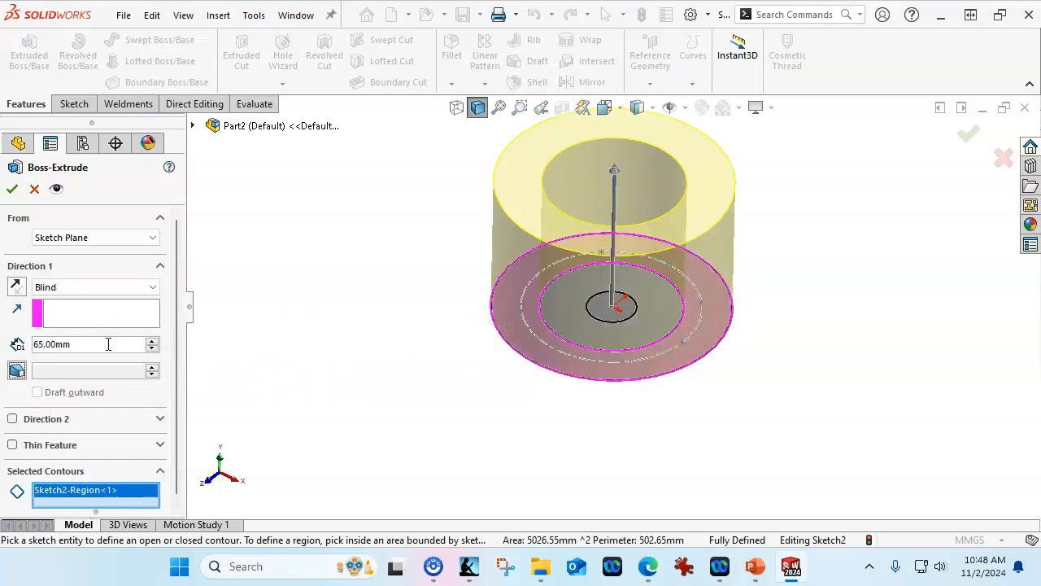
pyautogui.click(12, 190)
# Reuse Sketch2 for a second blind boss, extruding only the inner ring around the centre hole 20 mm with merged result.
pyautogui.click(9, 363)
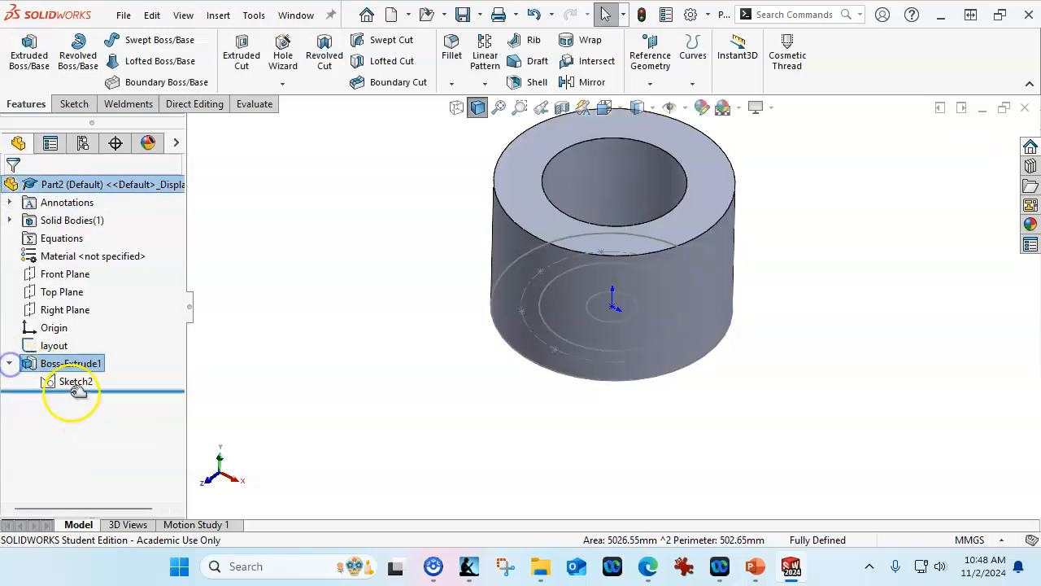
pyautogui.click(76, 381)
pyautogui.moveTo(404, 312); pyautogui.dragTo(410, 369, button='middle')
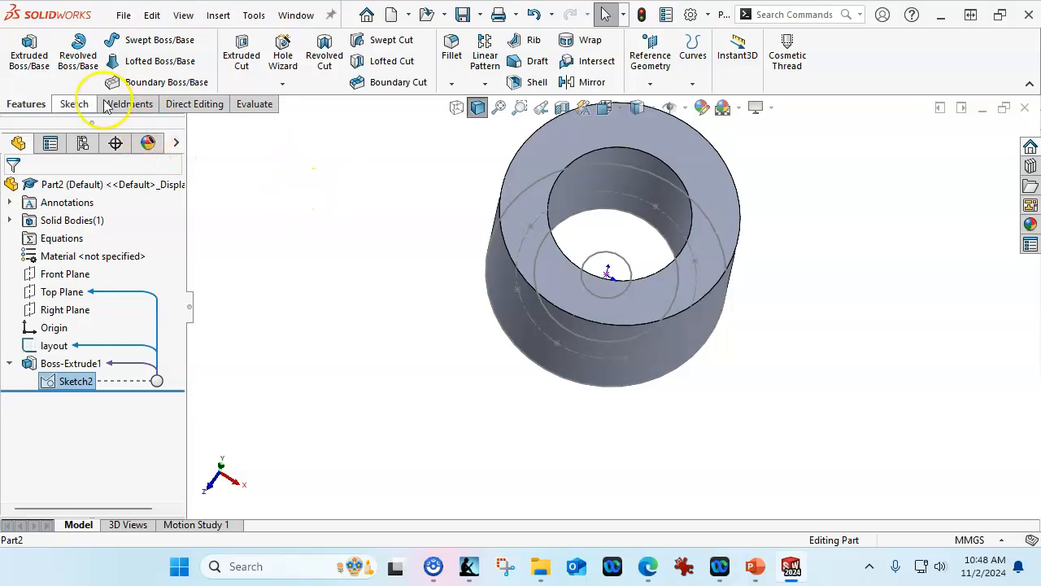
pyautogui.click(29, 52)
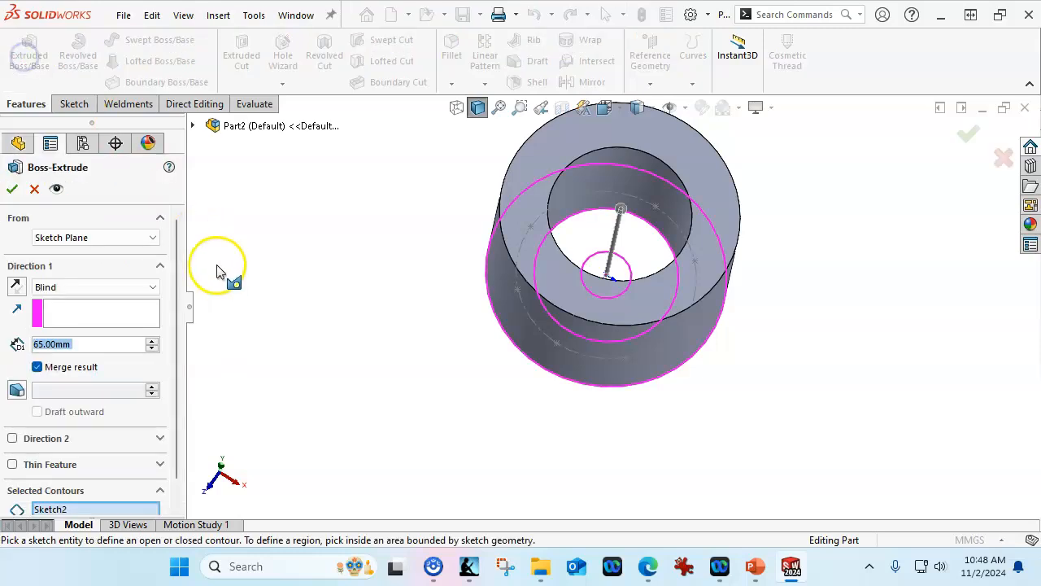
pyautogui.click(118, 510)
pyautogui.press('Delete')
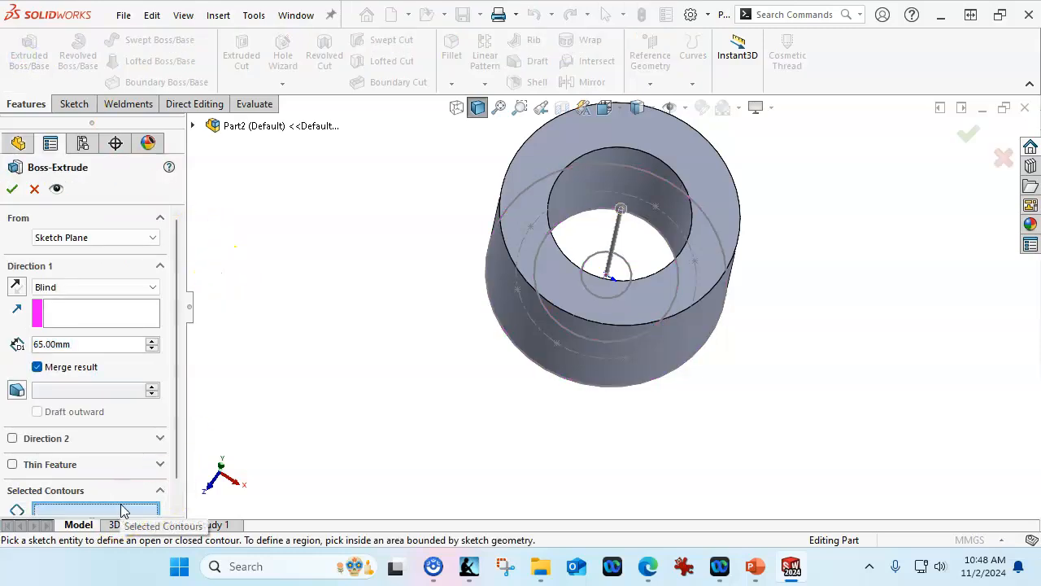
pyautogui.click(541, 244)
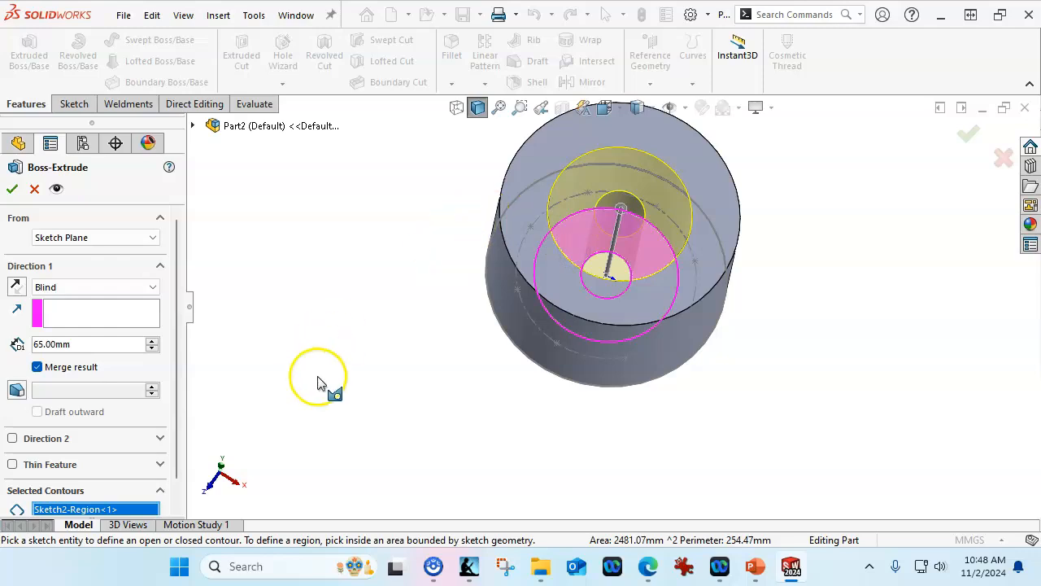
pyautogui.write('20')
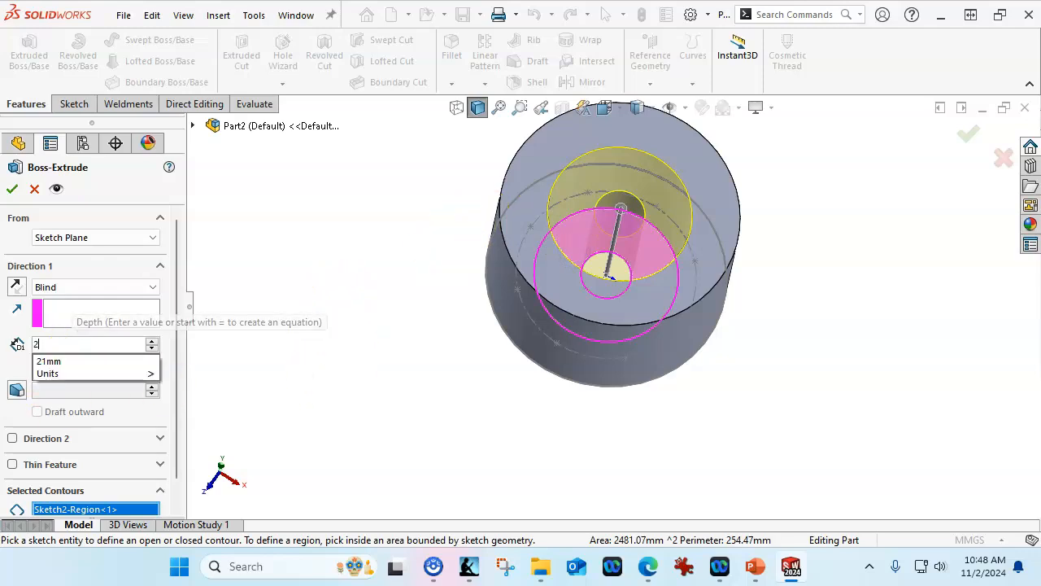
pyautogui.press('Return')
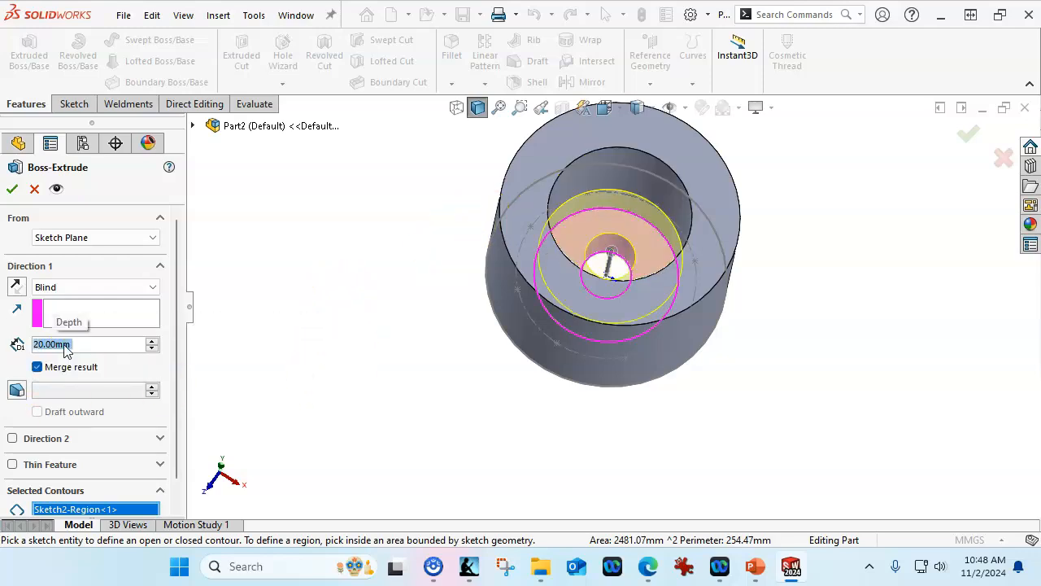
pyautogui.click(14, 192)
# Start a Hole Wizard hole on the cylinder's top annular face as an ANSI Metric bottoming tapped hole, size M8x1.25.
pyautogui.moveTo(361, 388); pyautogui.dragTo(379, 324, button='middle')
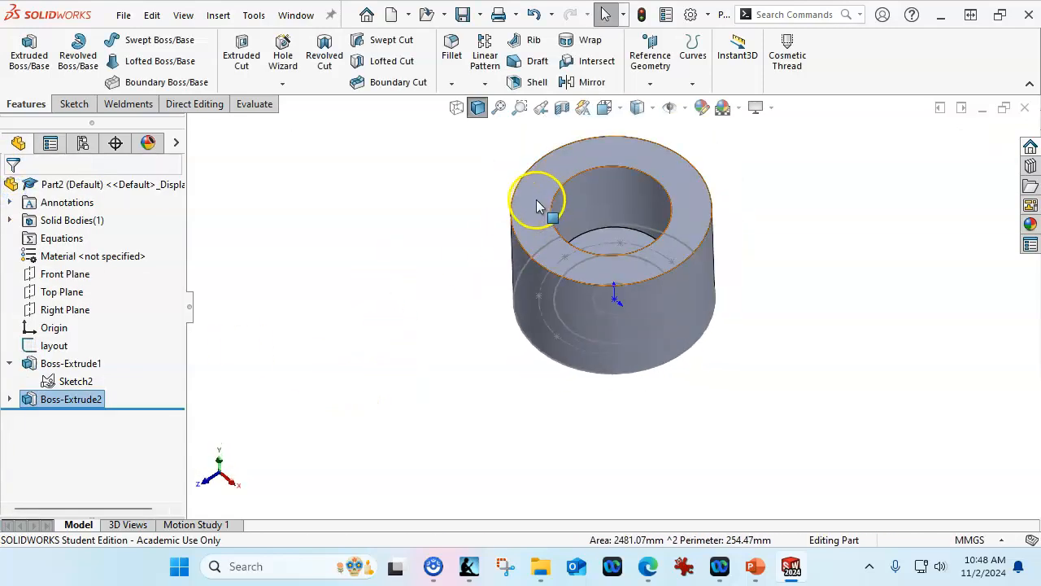
pyautogui.click(540, 205)
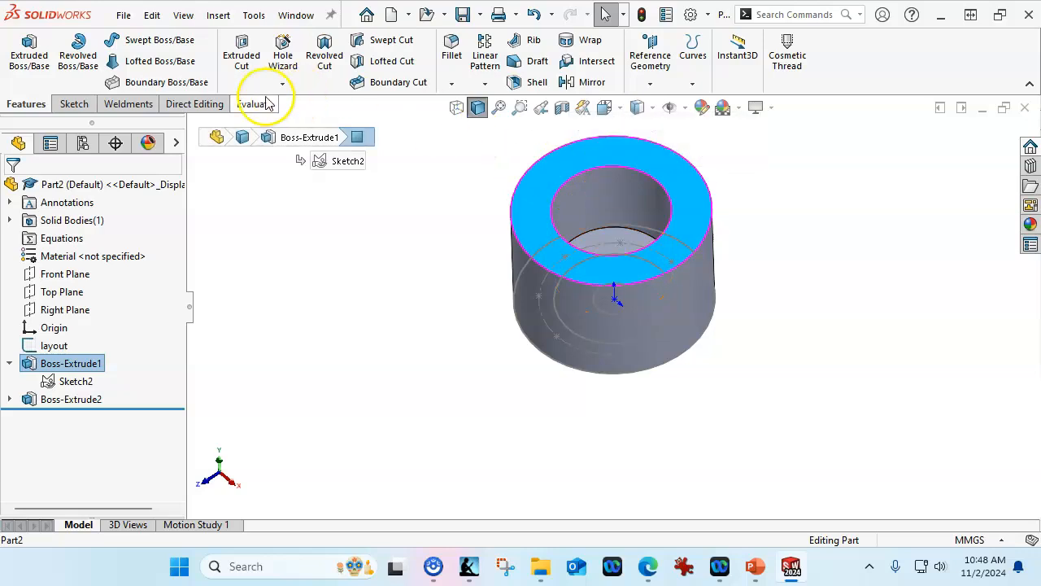
pyautogui.click(282, 54)
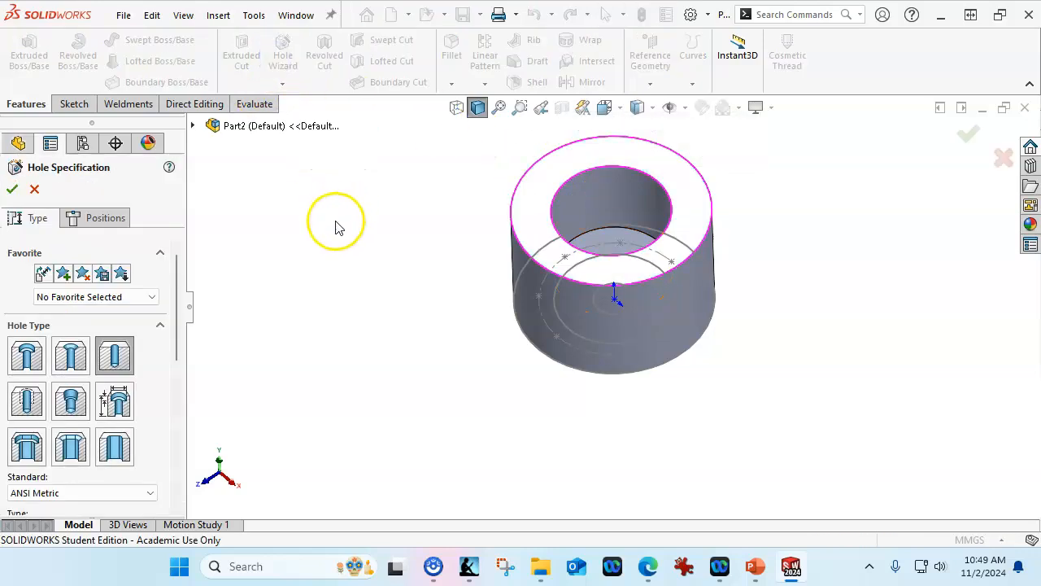
pyautogui.click(27, 400)
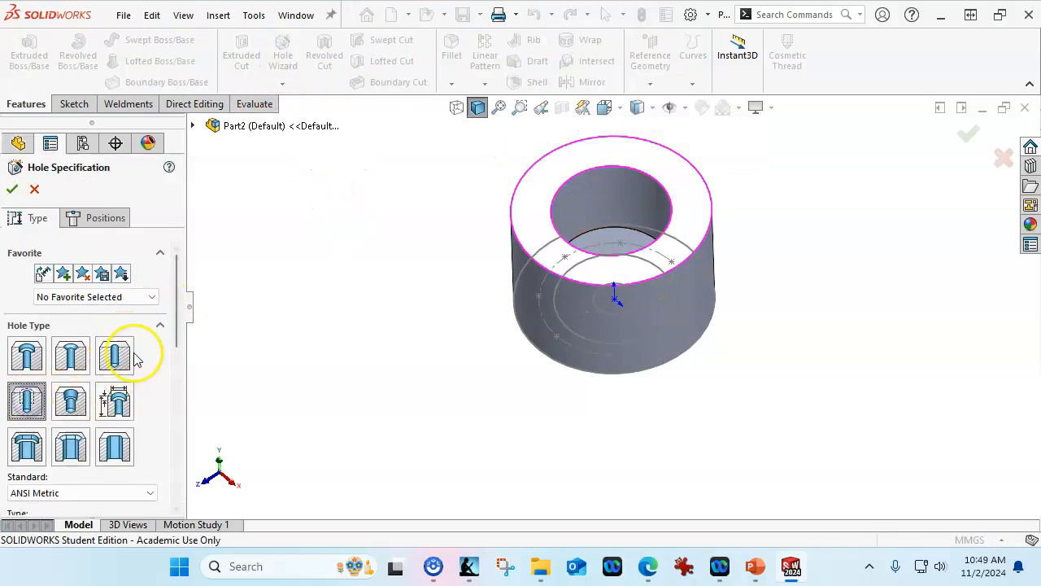
pyautogui.moveTo(182, 299); pyautogui.dragTo(179, 333)
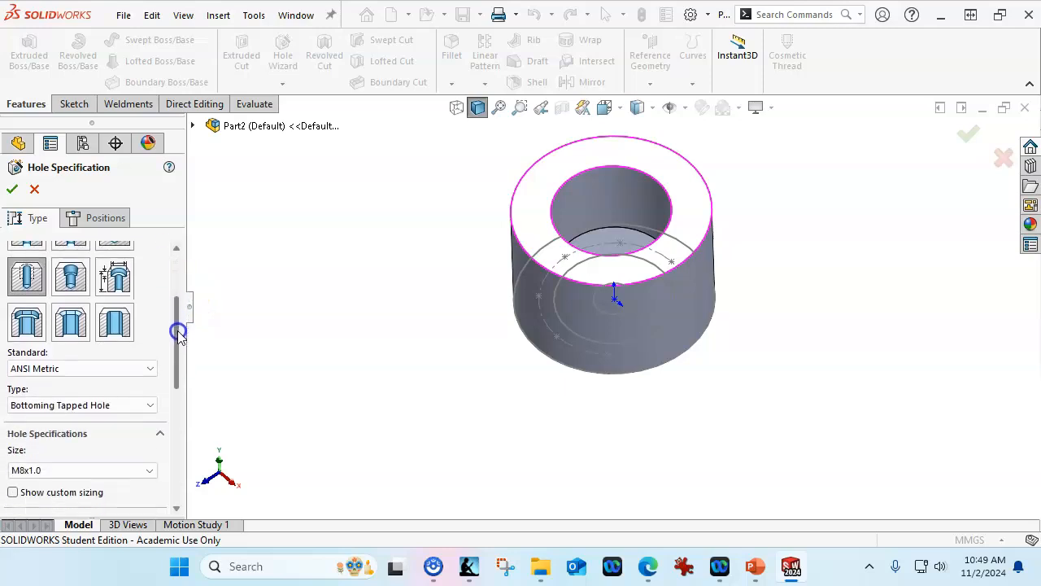
pyautogui.moveTo(178, 386); pyautogui.dragTo(179, 431)
pyautogui.click(139, 329)
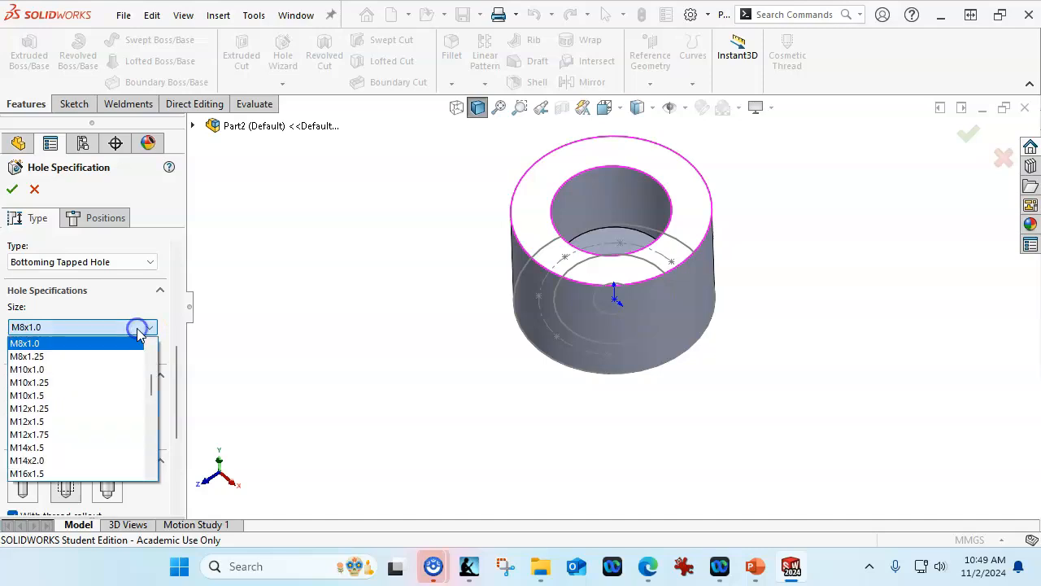
pyautogui.click(107, 358)
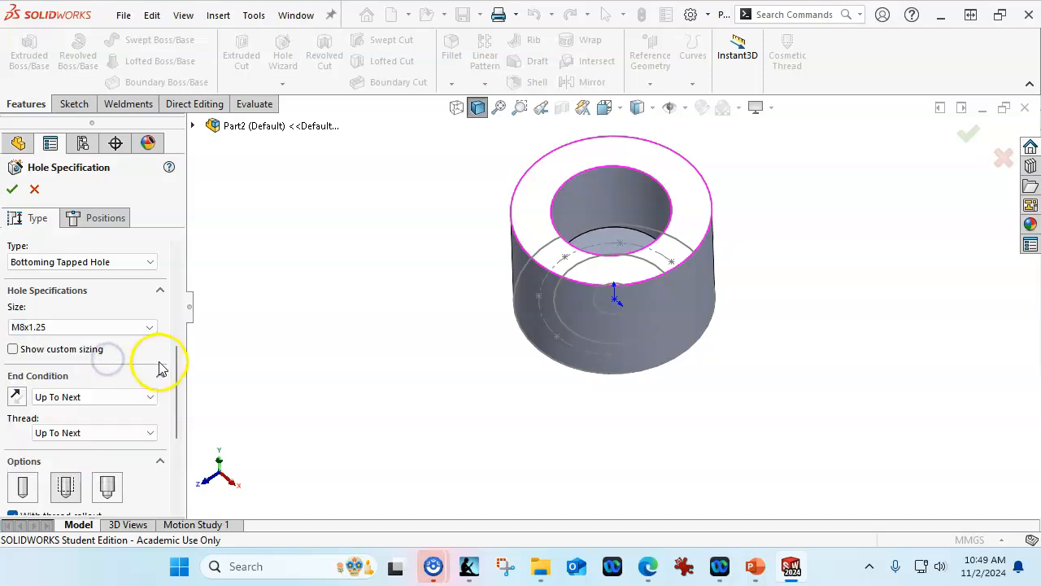
# Set the tapped hole to a blind end condition with a 22 mm hole depth and a 17 mm thread depth.
pyautogui.moveTo(177, 351); pyautogui.dragTo(177, 399)
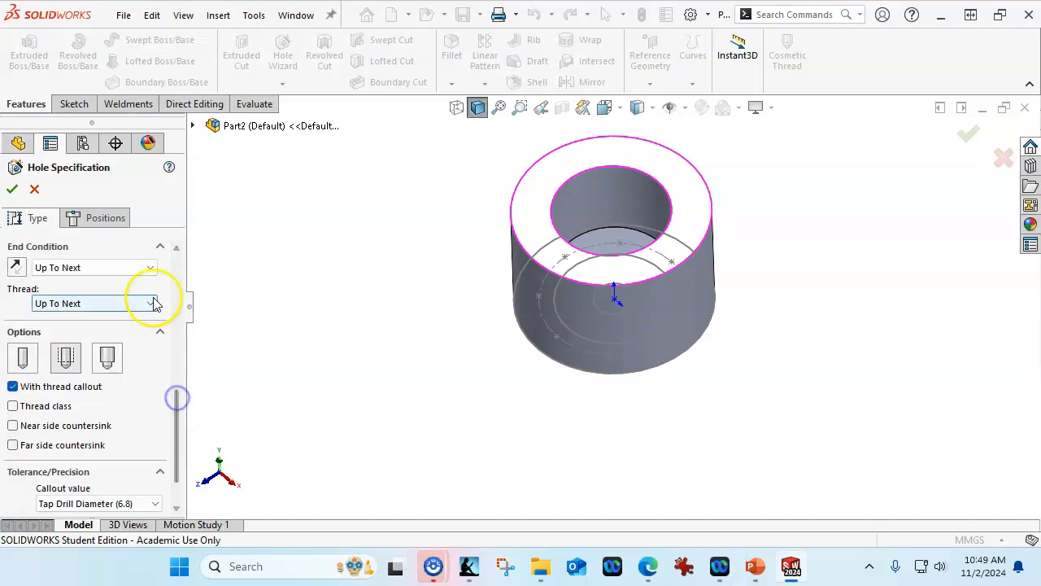
pyautogui.click(108, 268)
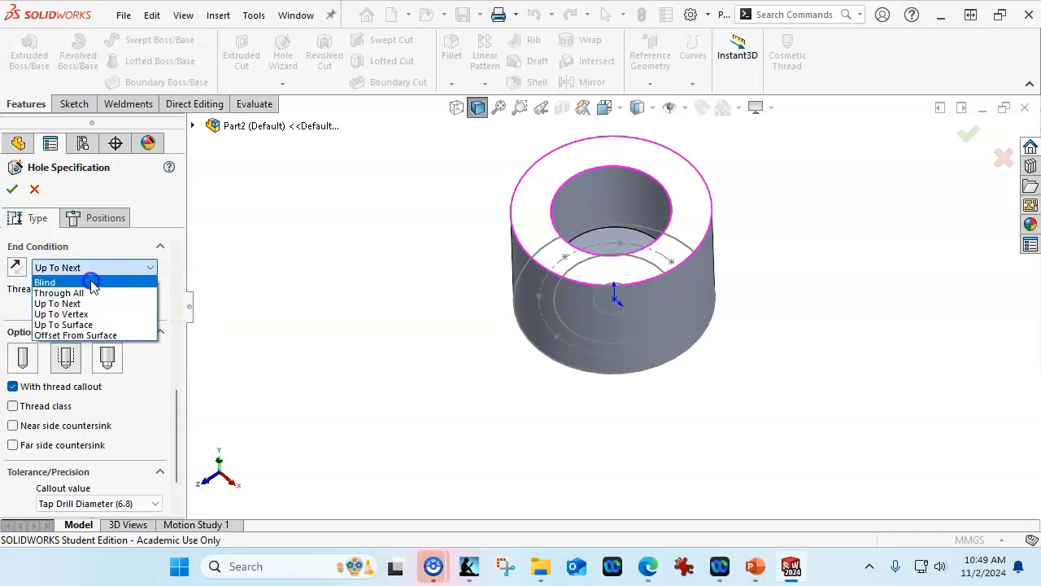
pyautogui.click(92, 283)
pyautogui.doubleClick(89, 289)
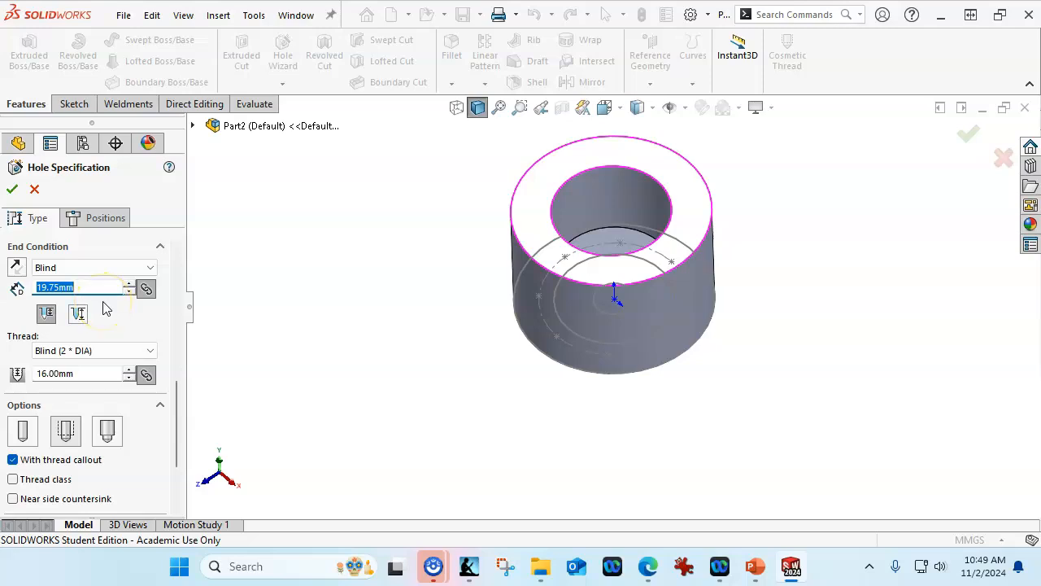
pyautogui.doubleClick(90, 372)
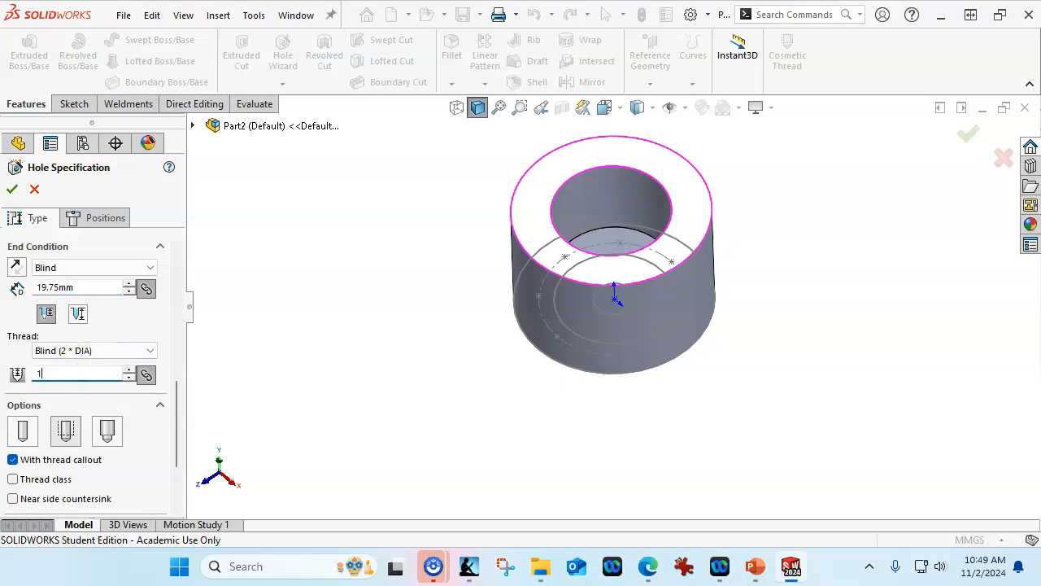
pyautogui.doubleClick(89, 288)
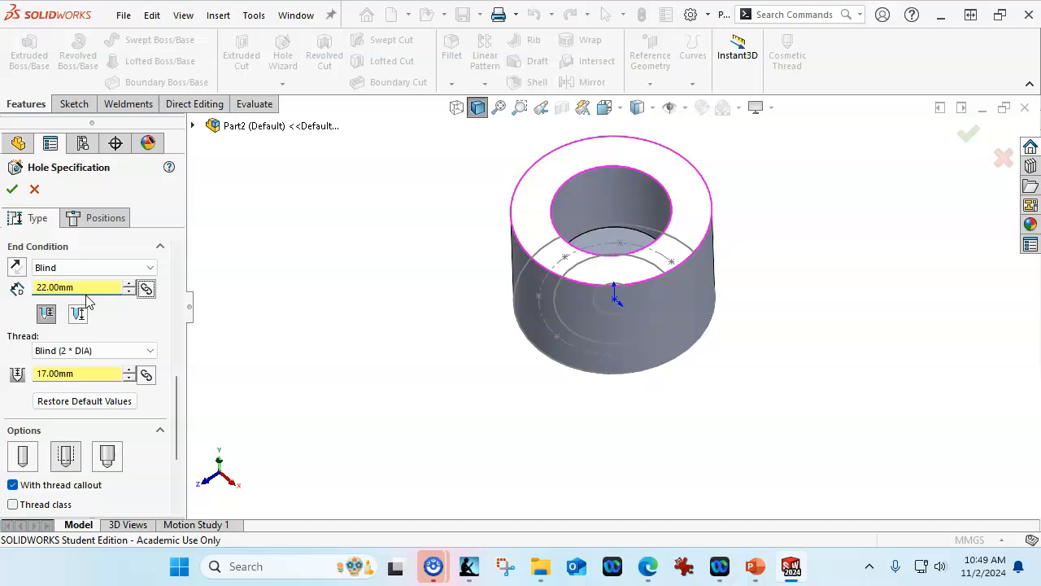
pyautogui.moveTo(176, 400); pyautogui.dragTo(170, 275)
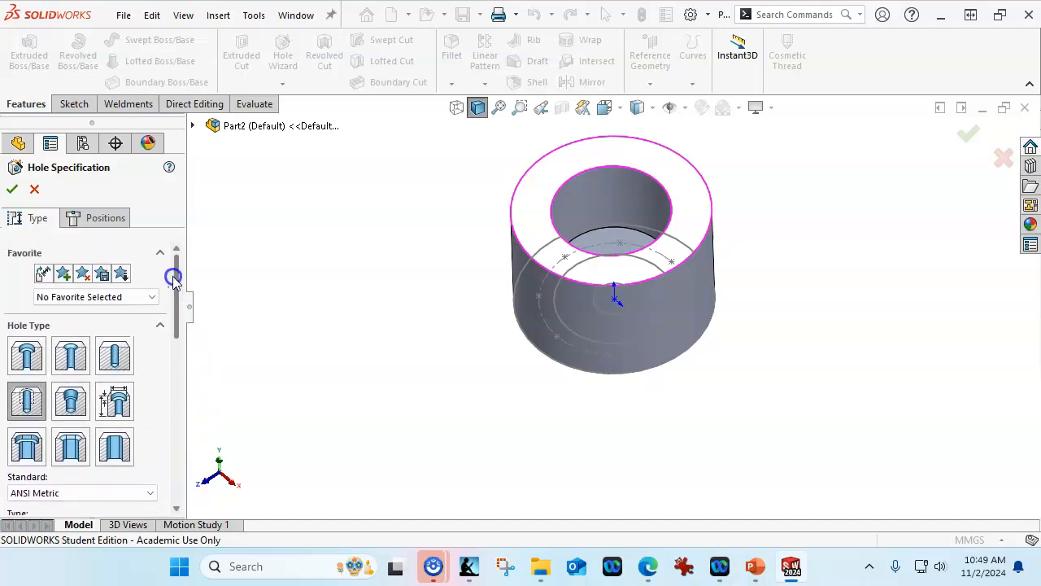
# Place the M8x1.25 tapped holes at all eight layout points on the bolt circle and finish the hole feature.
pyautogui.click(82, 213)
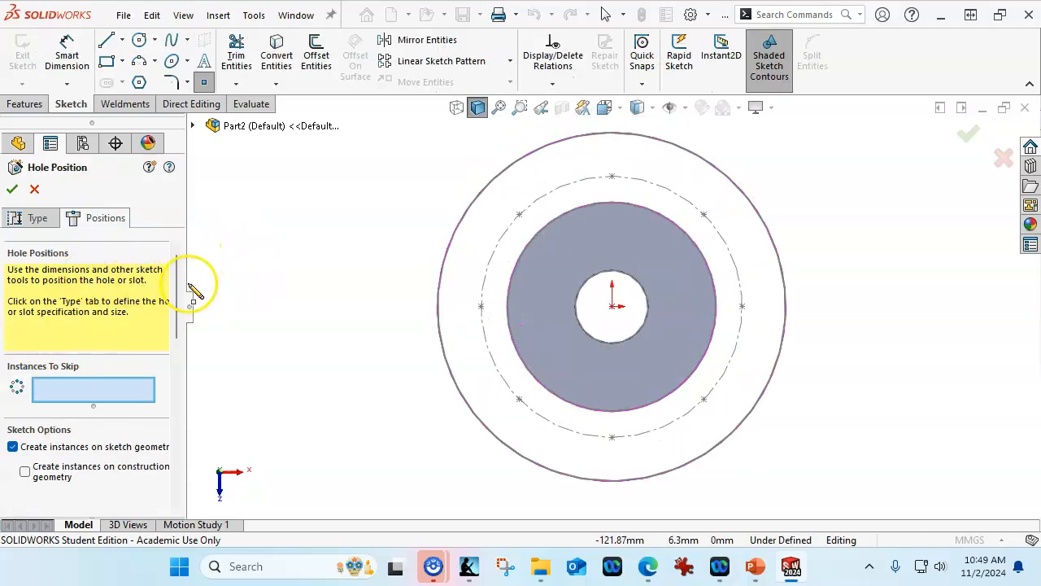
pyautogui.click(519, 214)
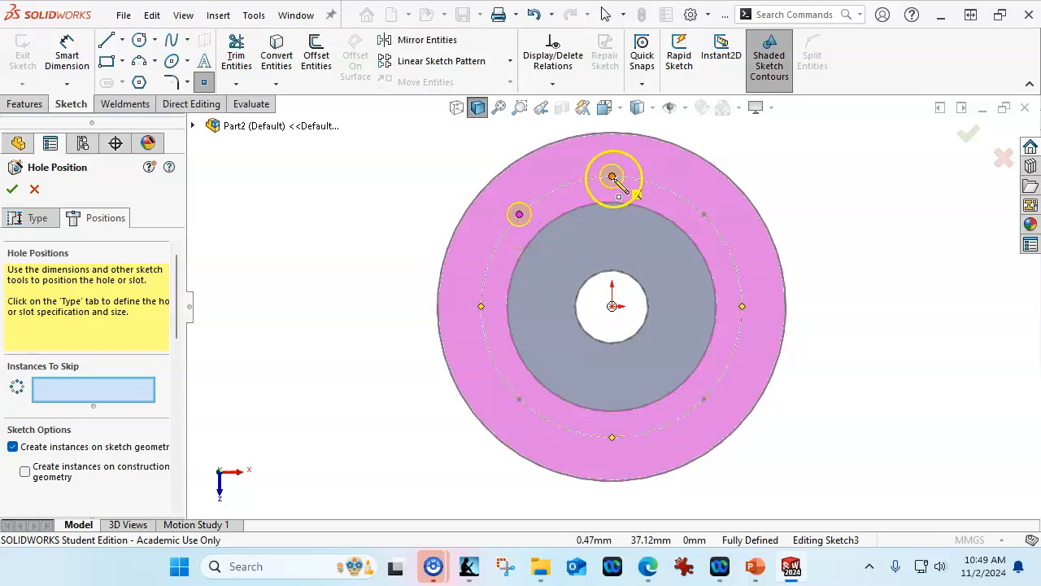
pyautogui.click(704, 214)
pyautogui.click(742, 306)
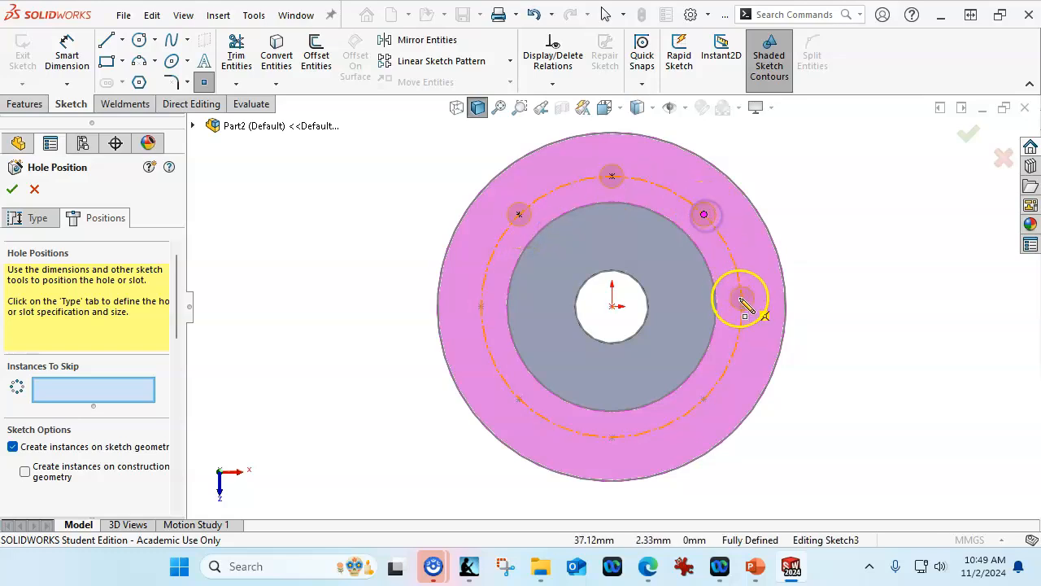
pyautogui.click(742, 306)
pyautogui.click(704, 399)
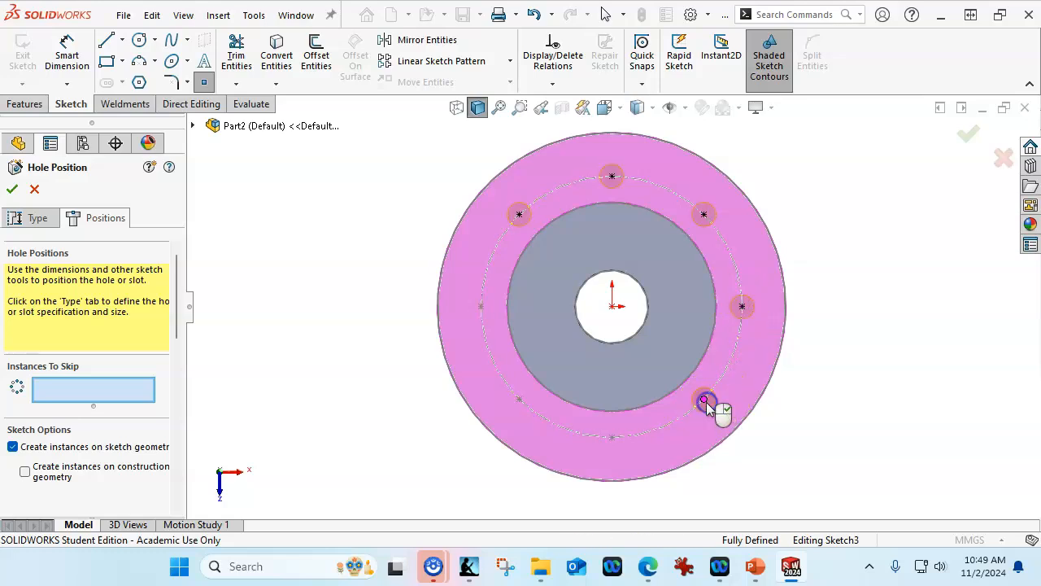
pyautogui.click(612, 437)
pyautogui.click(519, 399)
pyautogui.click(480, 306)
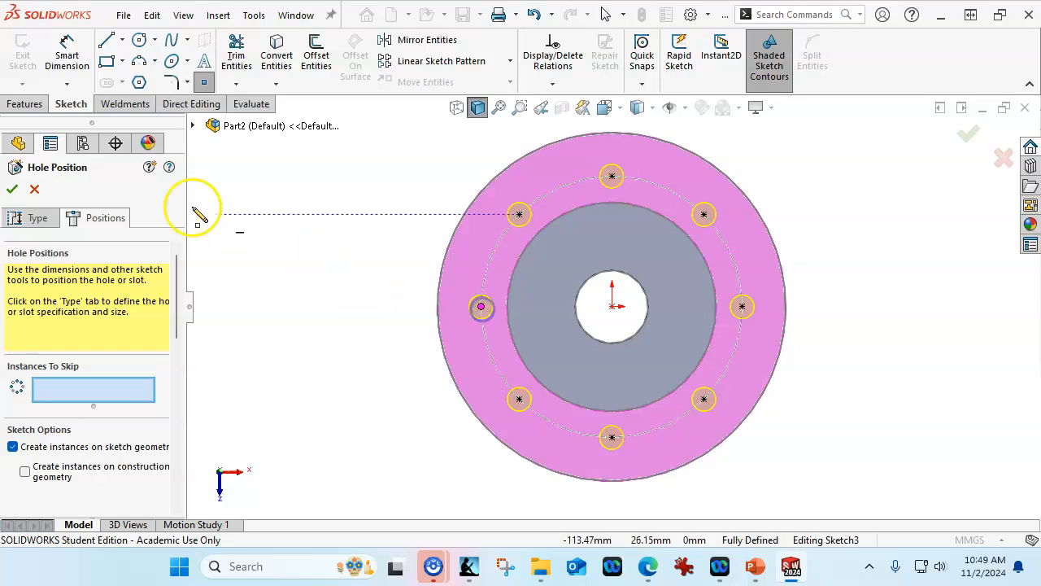
pyautogui.click(13, 188)
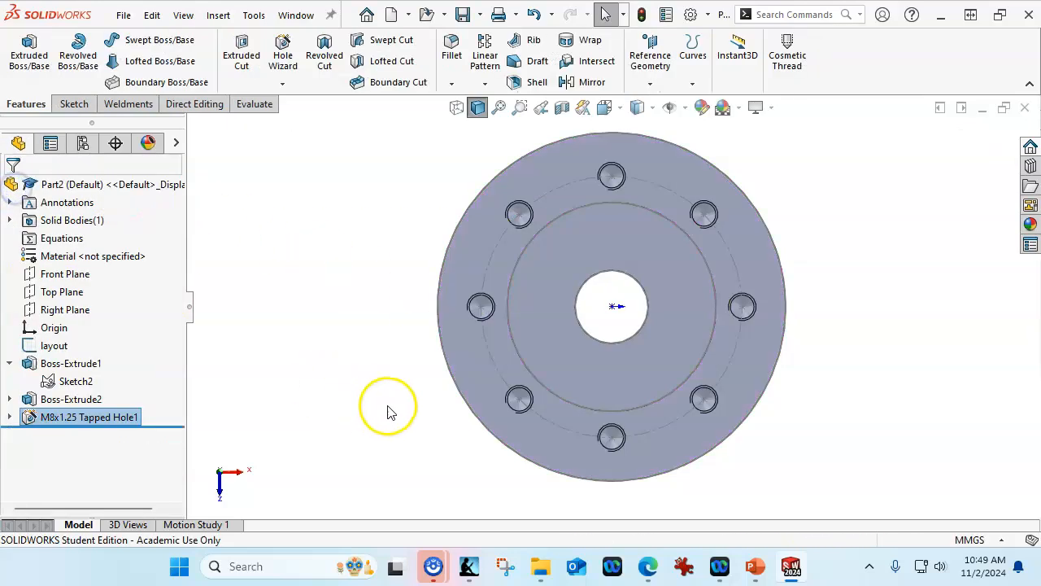
pyautogui.hotkey('ctrl', '7')
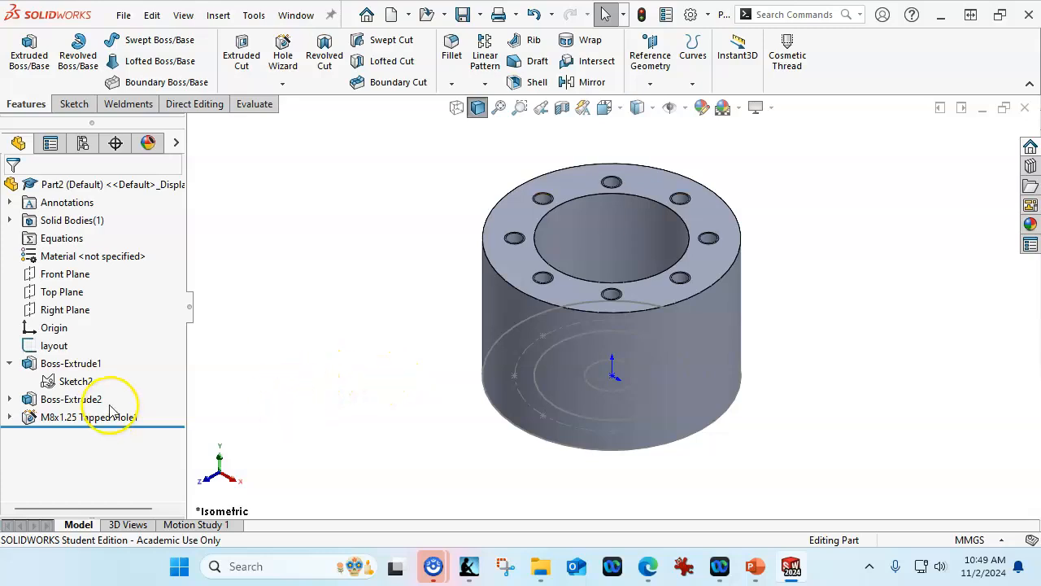
# Group both boss extrudes and the tapped hole feature into a new feature tree folder named PC-Base.
pyautogui.click(9, 363)
pyautogui.click(70, 398)
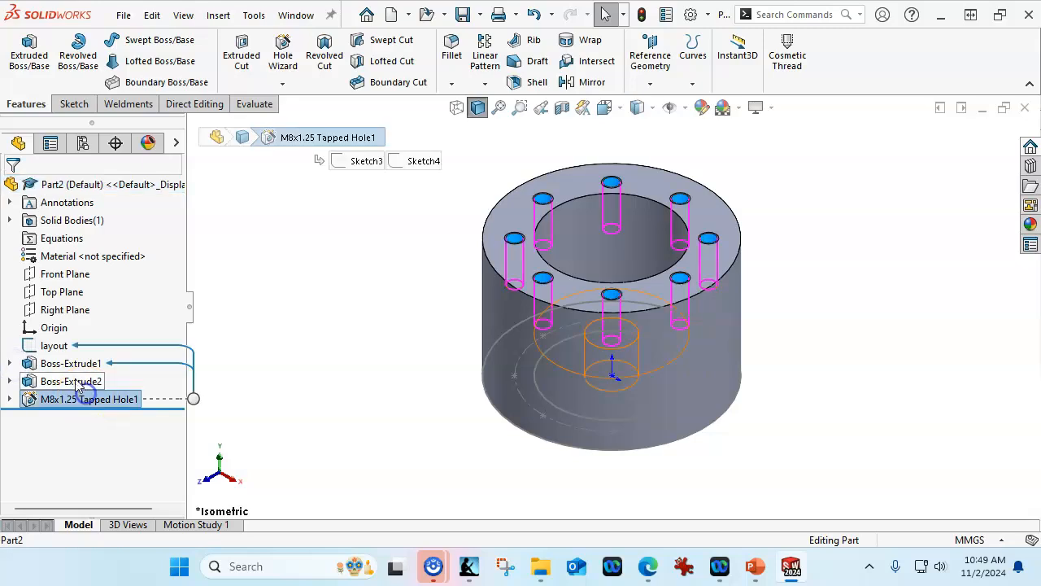
pyautogui.keyDown('shift'); pyautogui.click(72, 367); pyautogui.keyUp('shift')
pyautogui.rightClick(70, 375)
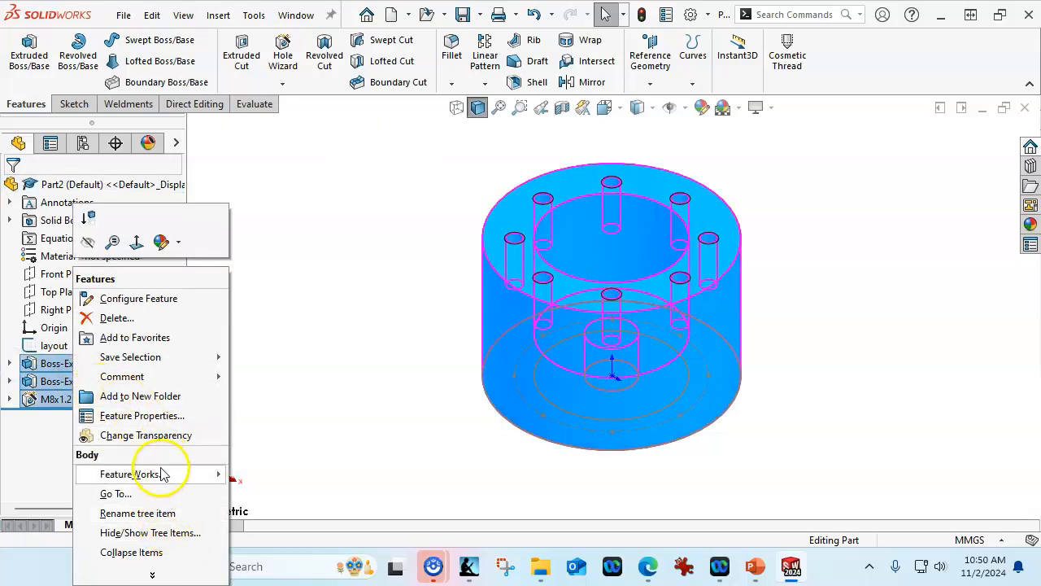
pyautogui.click(156, 402)
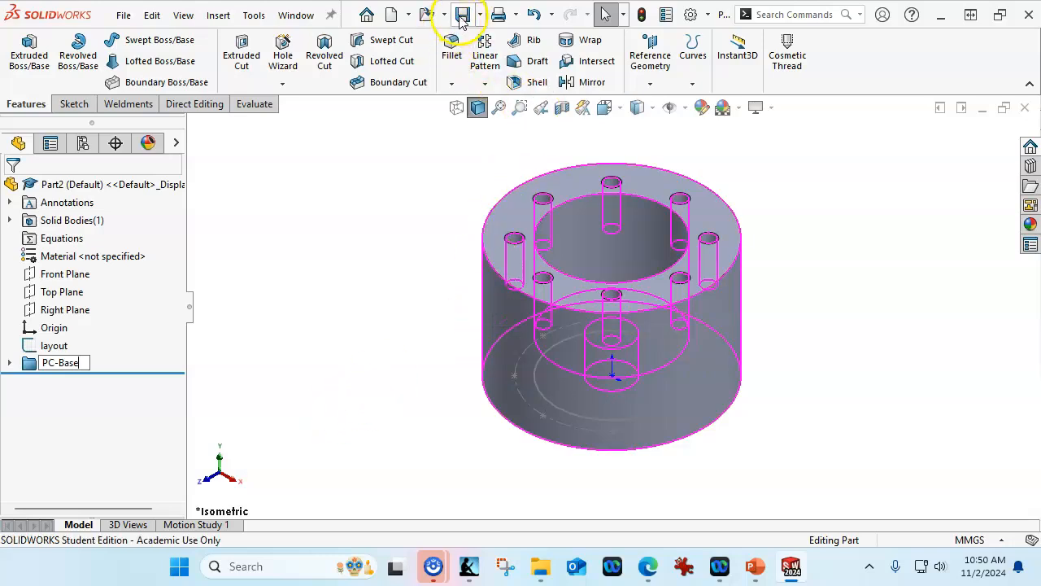
# Start saving the part and create a folder named ASsign8 P6-7 in My Drive's 2024 Fall MPT150 > SW_Models folder.
pyautogui.click(461, 20)
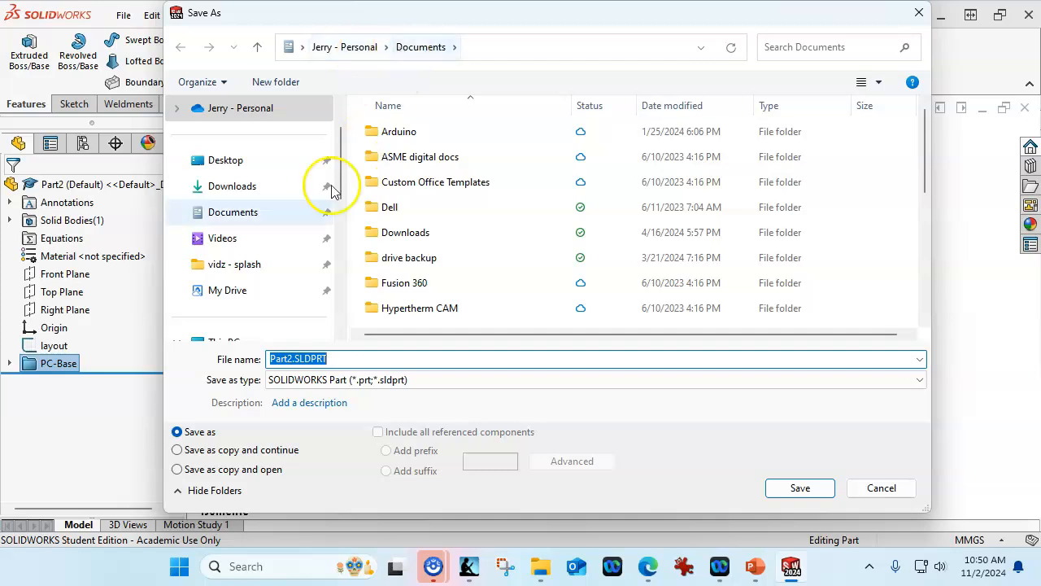
pyautogui.click(233, 290)
pyautogui.click(437, 178)
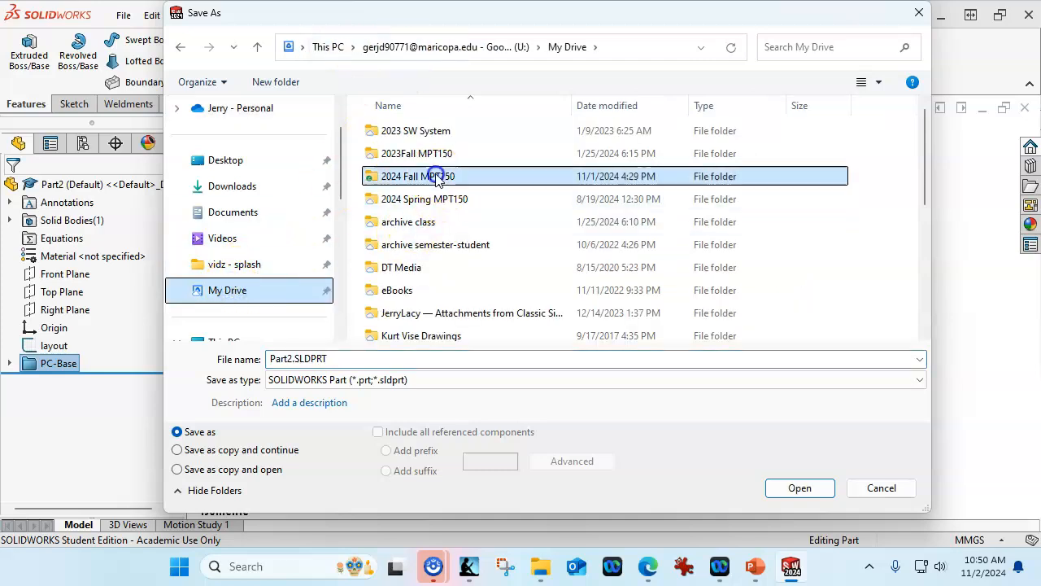
pyautogui.doubleClick(437, 178)
pyautogui.doubleClick(431, 177)
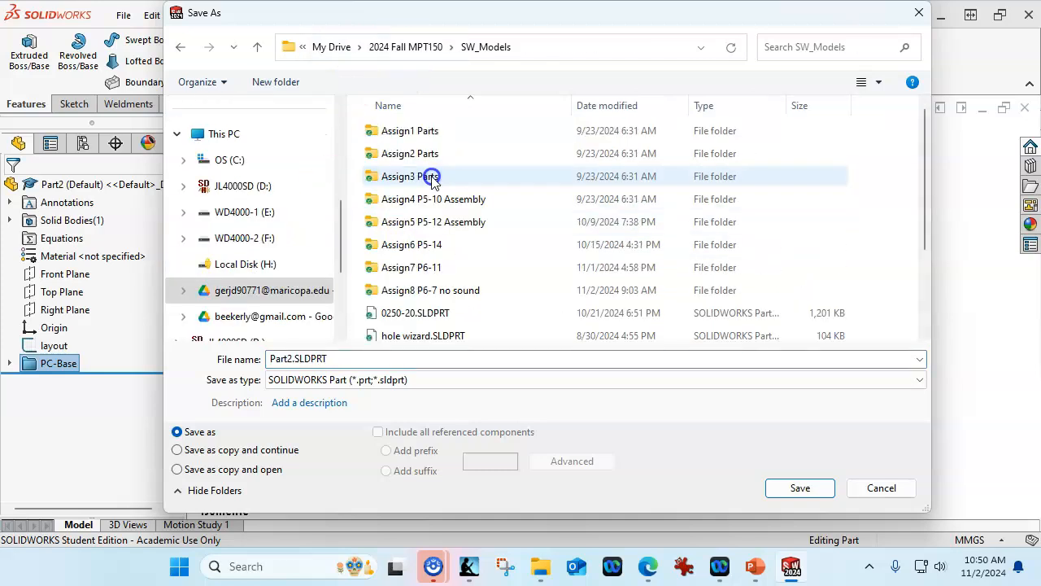
pyautogui.click(277, 82)
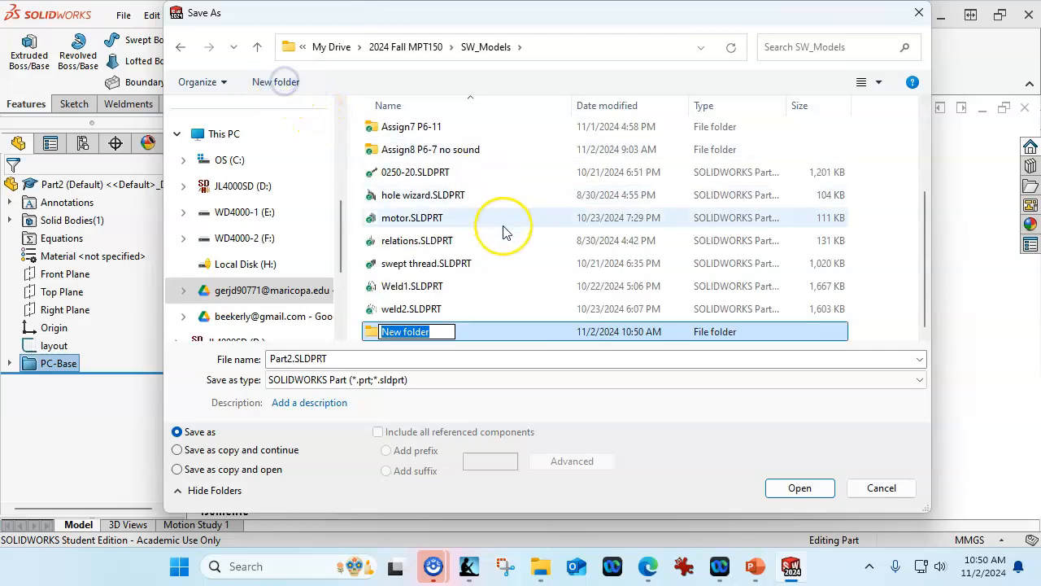
pyautogui.write('ASsign8 P6-7')
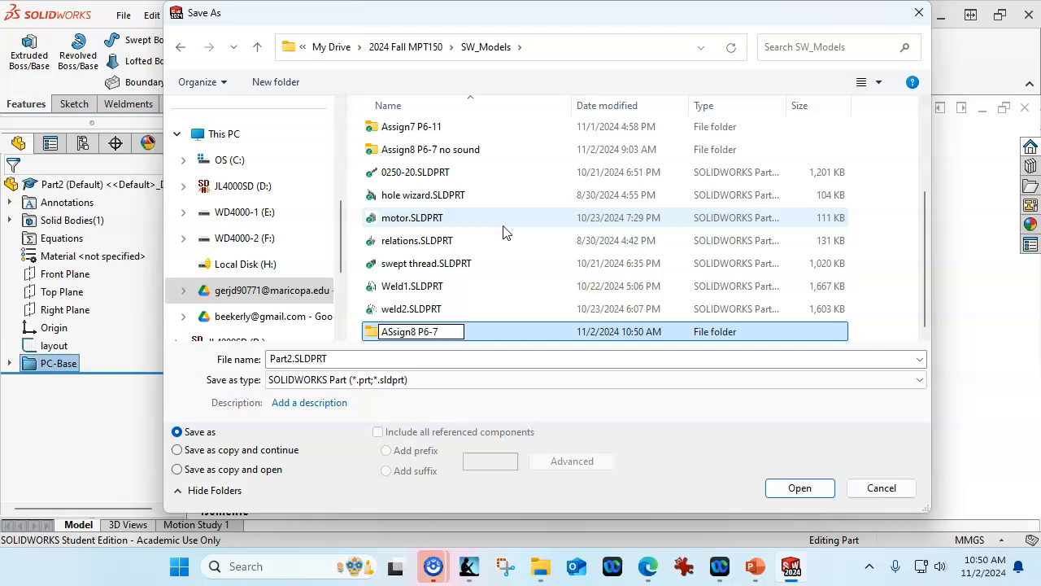
pyautogui.press('Return')
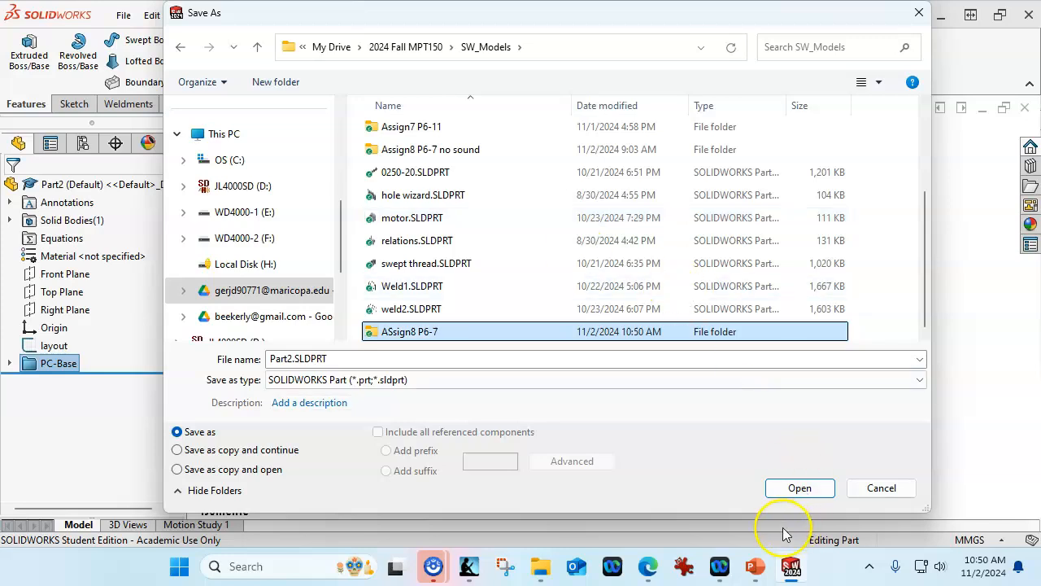
# Save the part in the ASsign8 P6-7 folder as Pressure Cylinder -m.SLDPRT.
pyautogui.doubleClick(388, 332)
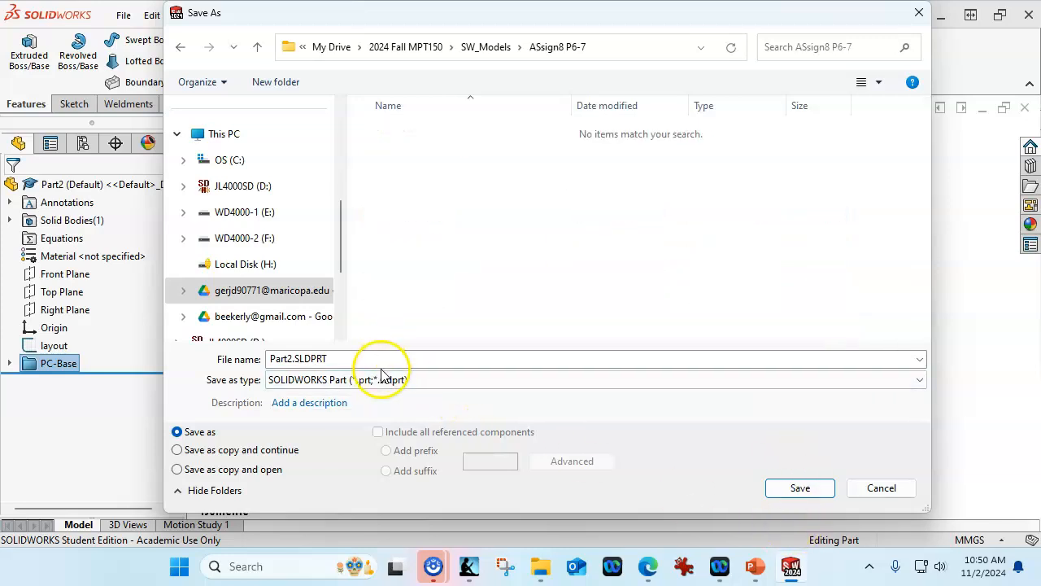
pyautogui.doubleClick(290, 359)
pyautogui.doubleClick(291, 359)
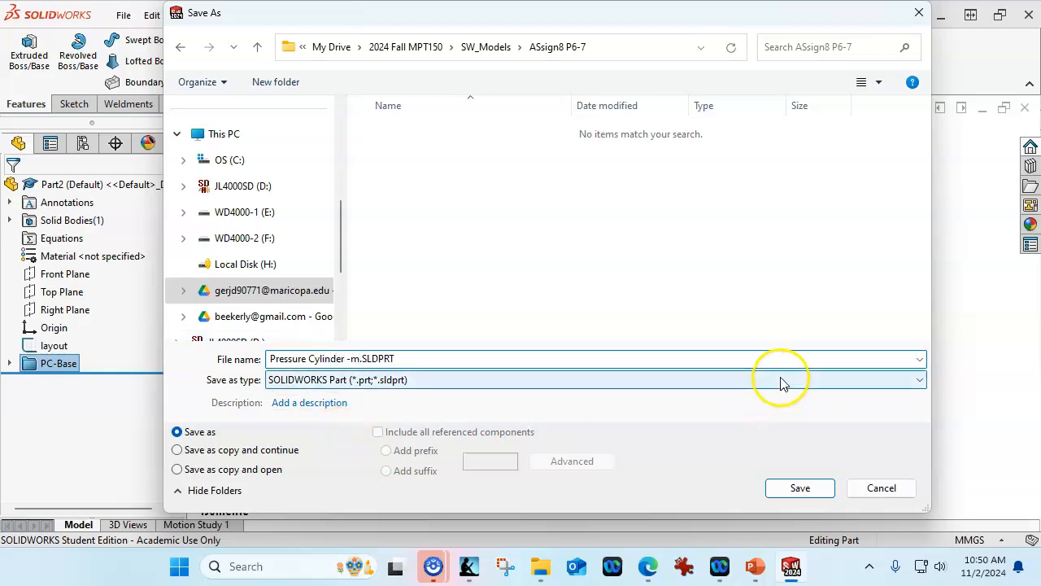
pyautogui.click(812, 489)
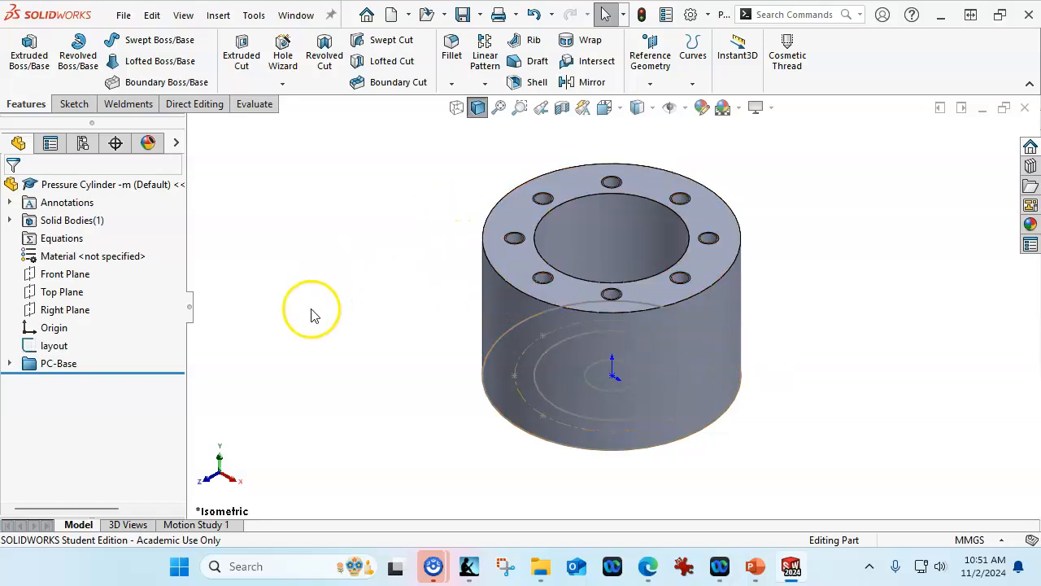
# Open a new sketch on the cylinder's top annular face.
pyautogui.click(510, 223)
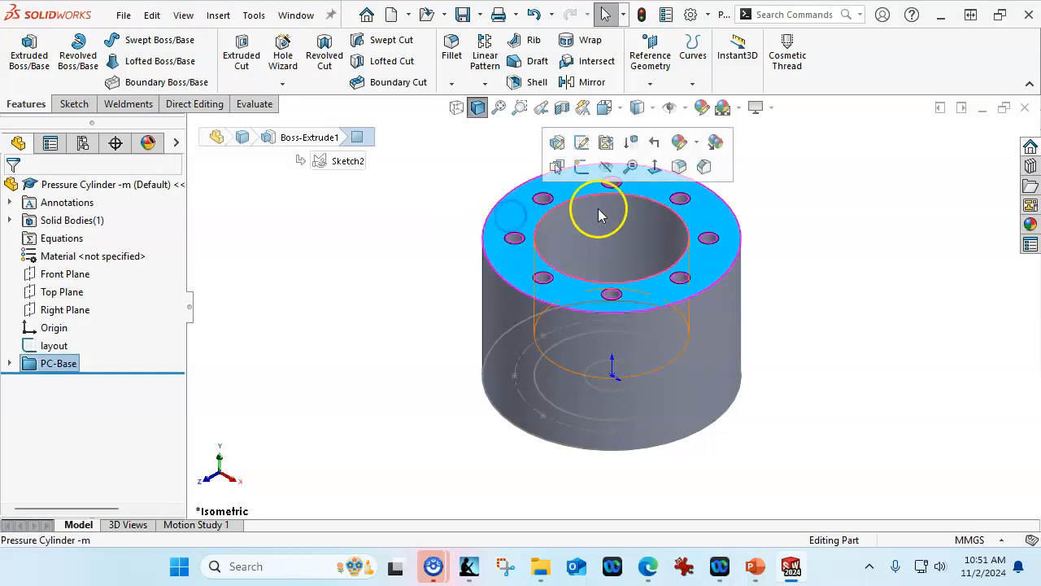
pyautogui.click(581, 171)
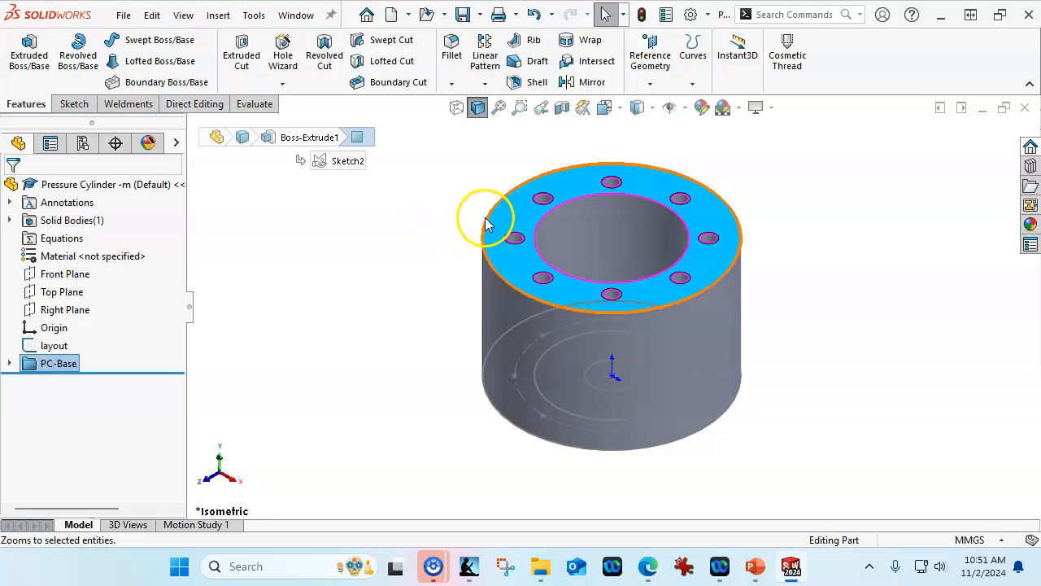
pyautogui.click(510, 220)
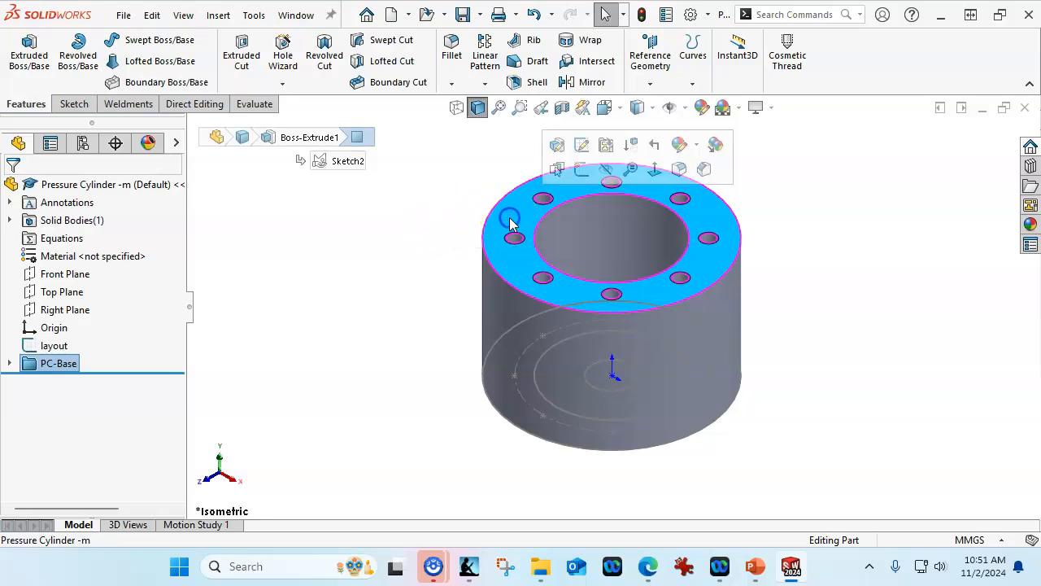
pyautogui.click(71, 105)
pyautogui.click(11, 51)
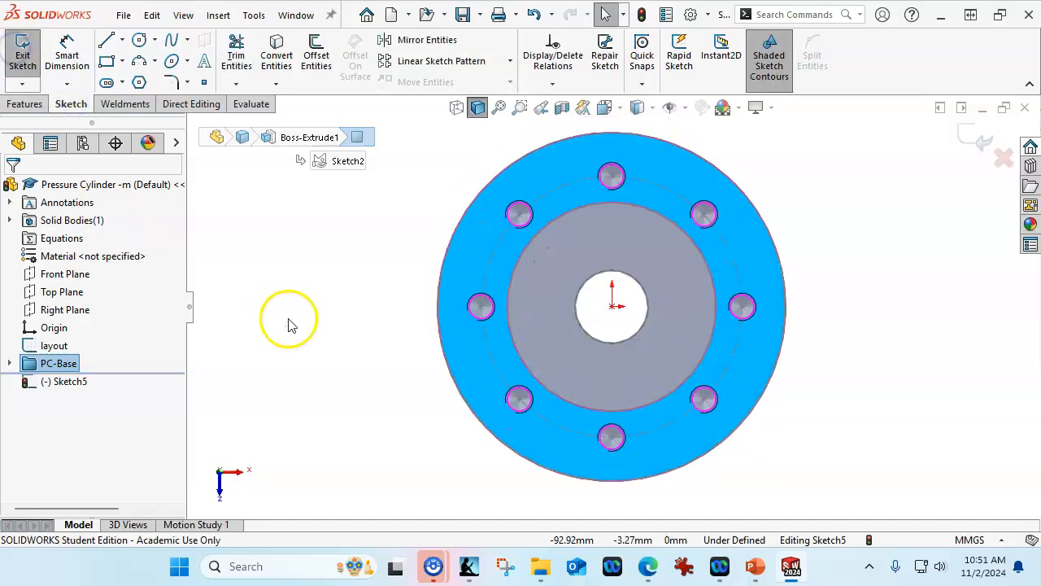
pyautogui.click(302, 324)
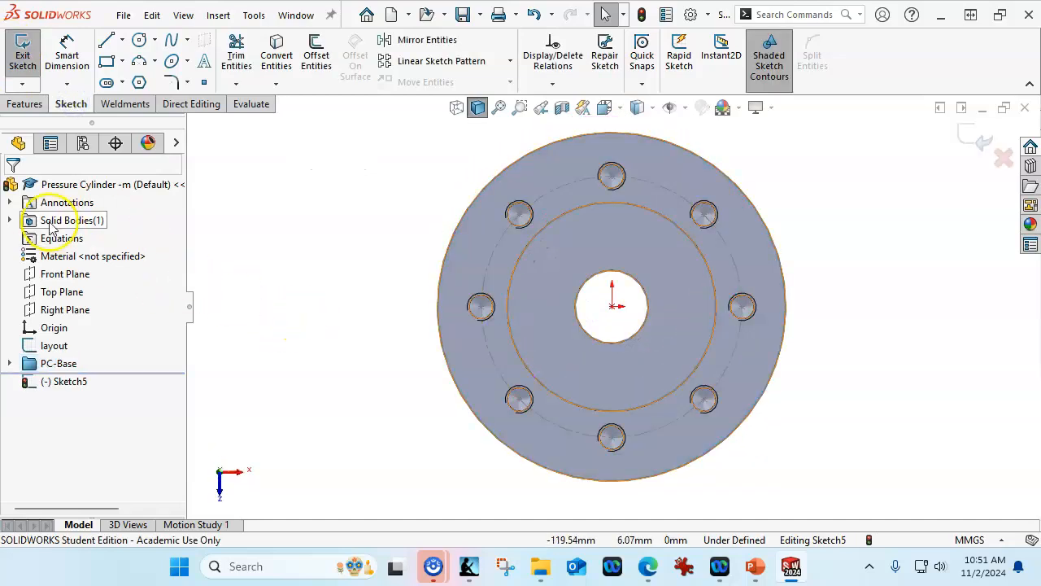
# Rename the solid body of the cylinder as Base.
pyautogui.click(9, 220)
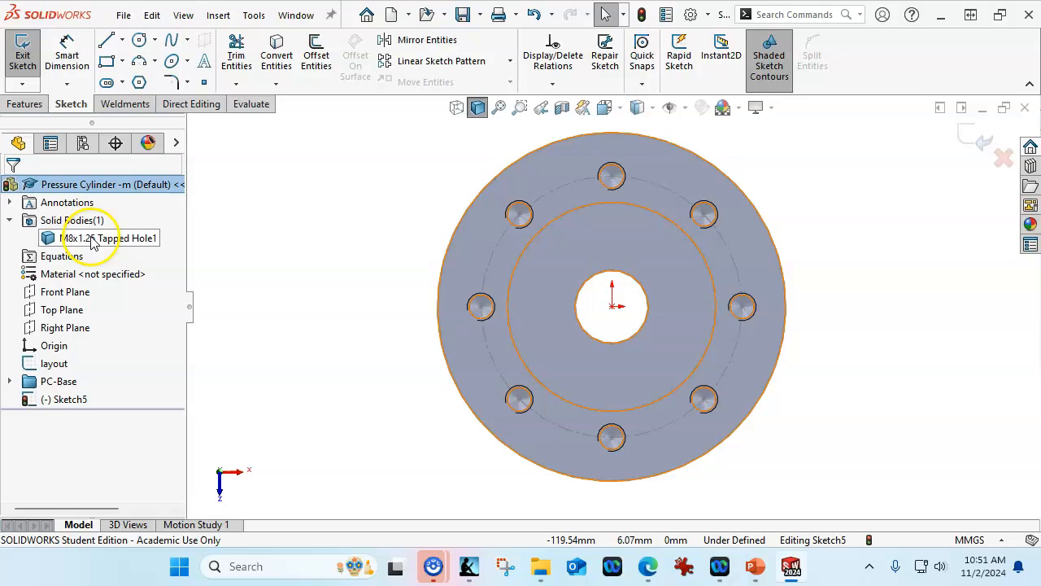
pyautogui.click(94, 240)
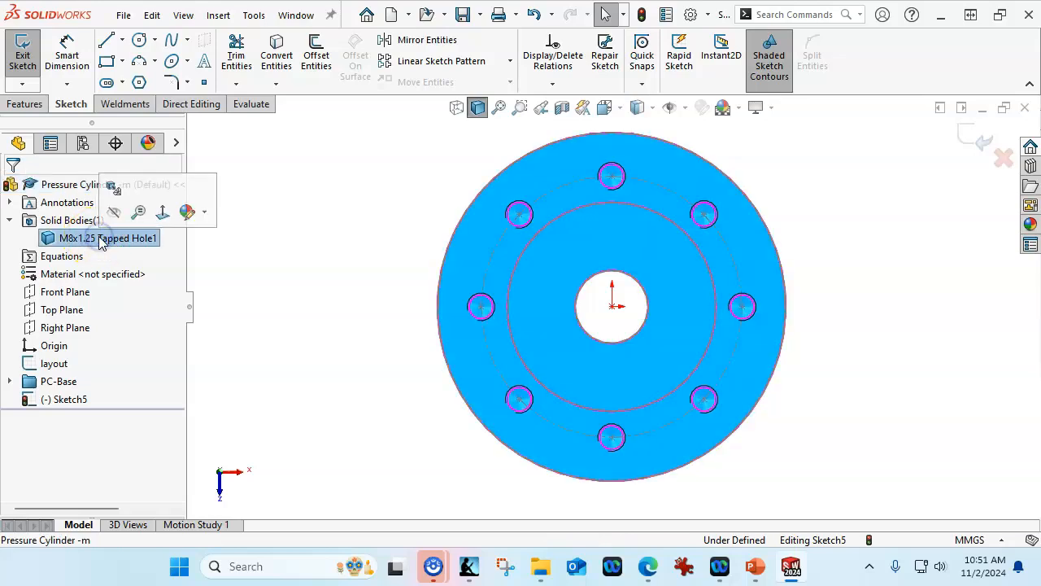
pyautogui.click(100, 237)
pyautogui.write('Bas')
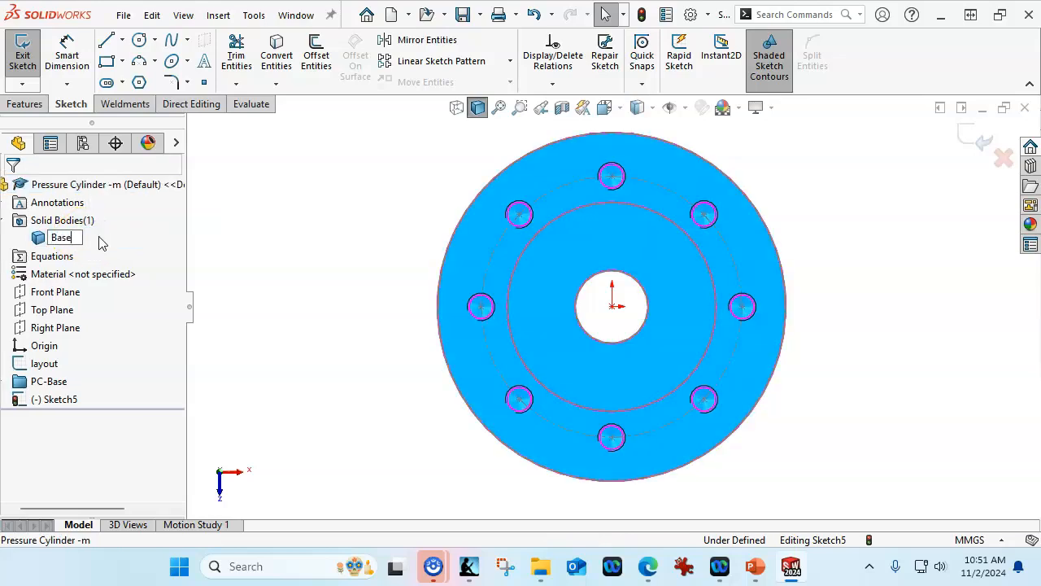
pyautogui.write('e')
pyautogui.press('Return')
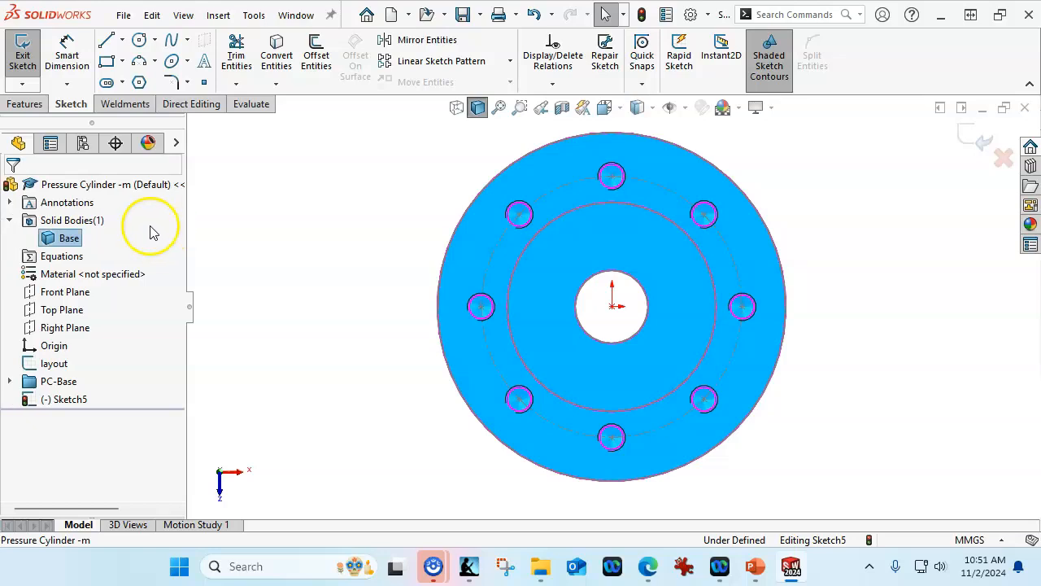
# Hide the Base solid body so that the layout sketch can be picked.
pyautogui.rightClick(73, 238)
pyautogui.click(88, 211)
pyautogui.moveTo(232, 284); pyautogui.dragTo(301, 165, button='middle')
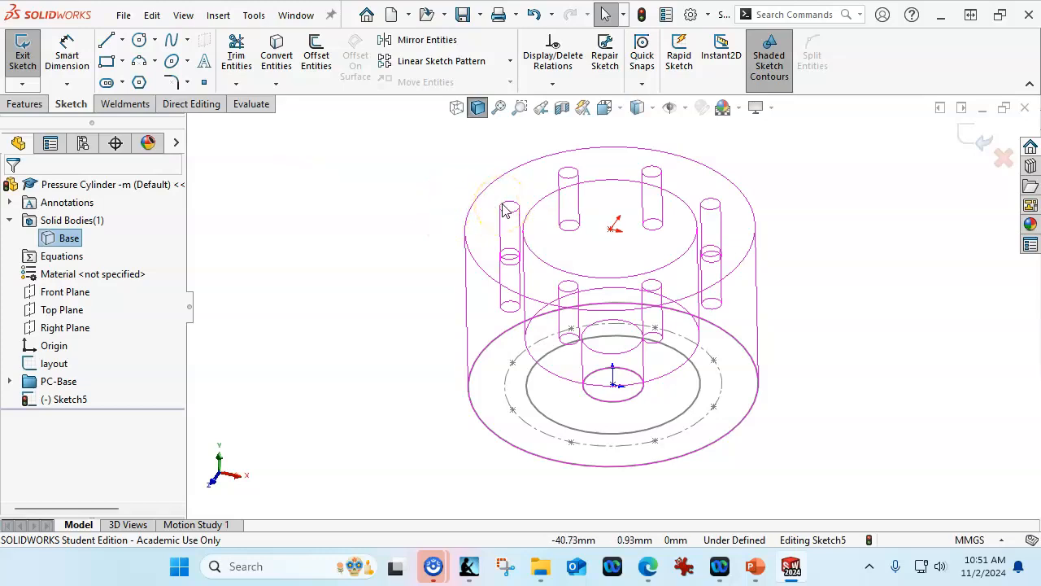
pyautogui.click(400, 246)
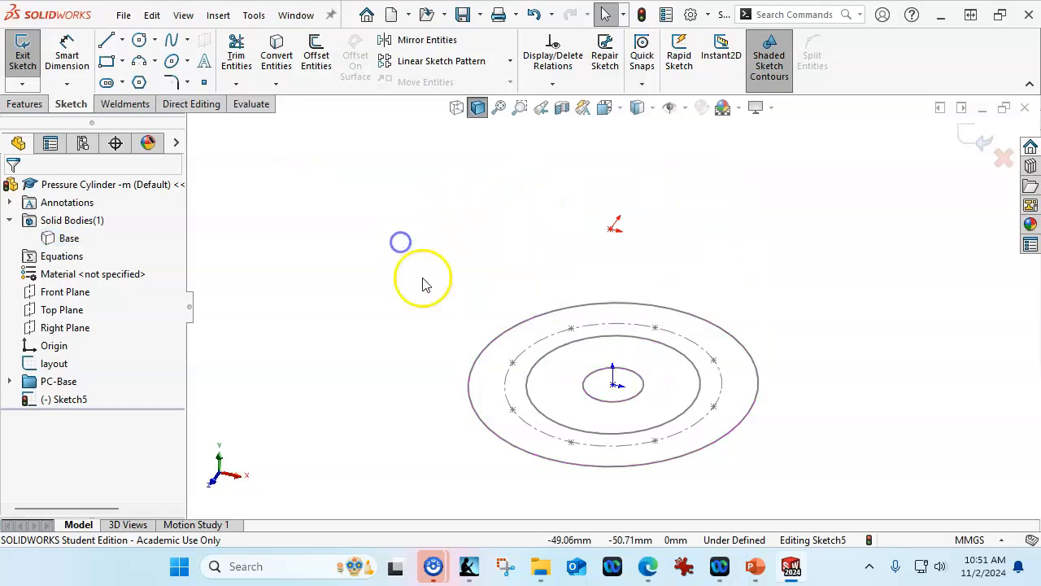
# Convert the layout's outermost circle and the bore circle inside the bolt circle into the current sketch.
pyautogui.click(489, 345)
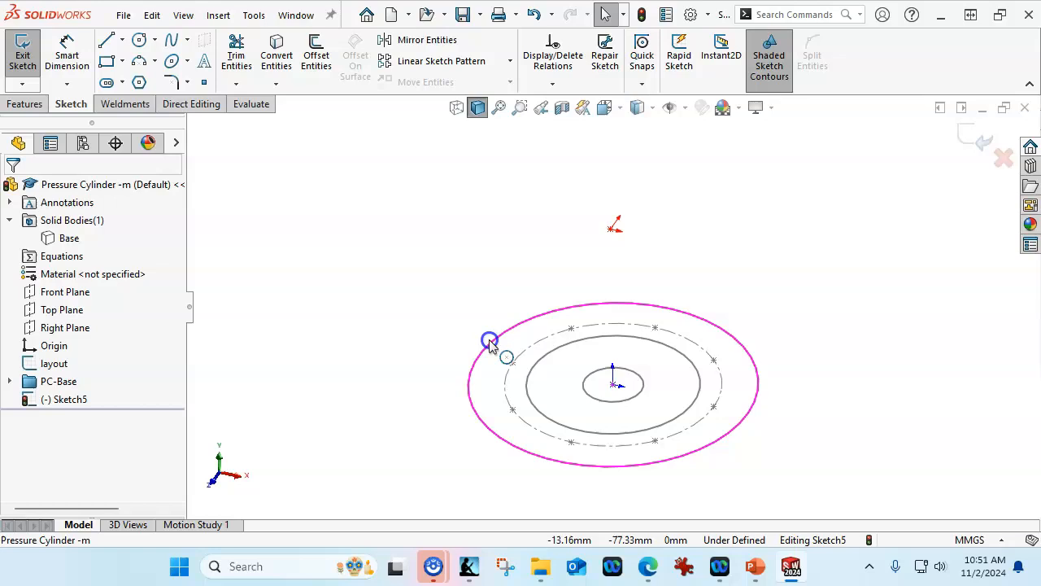
pyautogui.keyDown('ctrl'); pyautogui.click(541, 363); pyautogui.keyUp('ctrl')
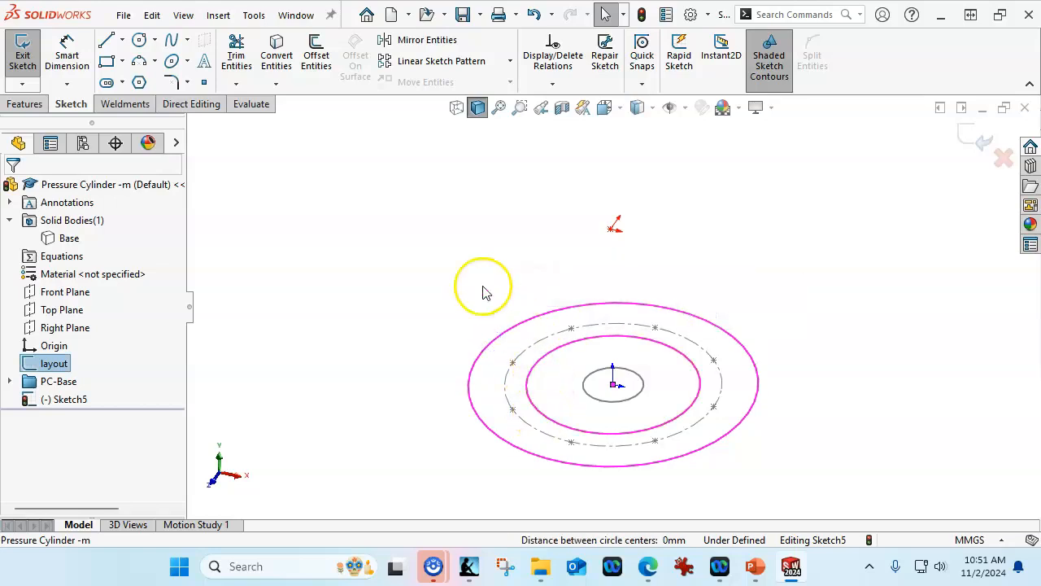
pyautogui.click(277, 55)
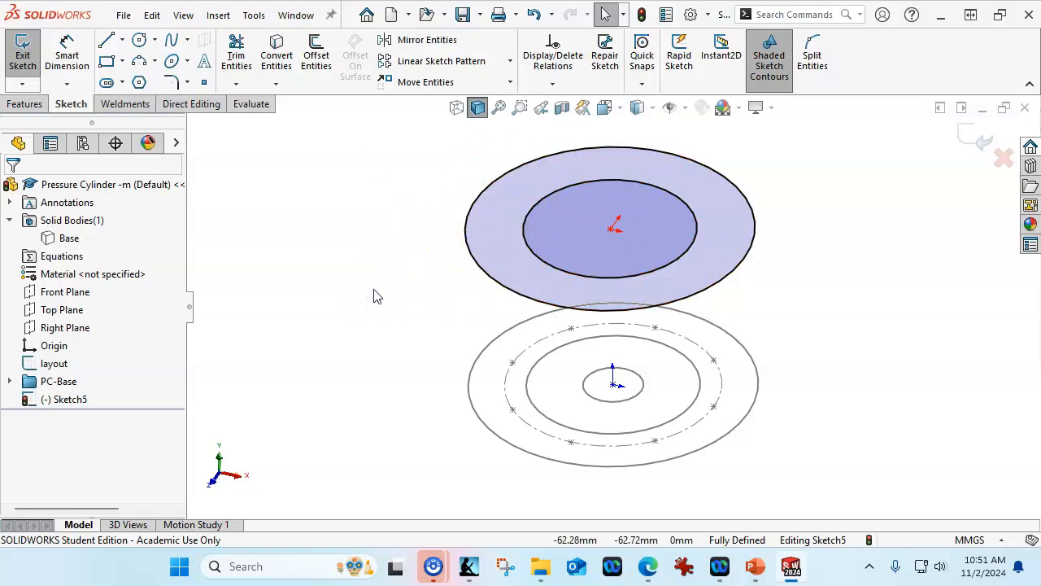
# Sketch a circle about 12 mm in diameter centred on the layout's leftmost bolt-circle point.
pyautogui.hotkey('ctrl', '5')
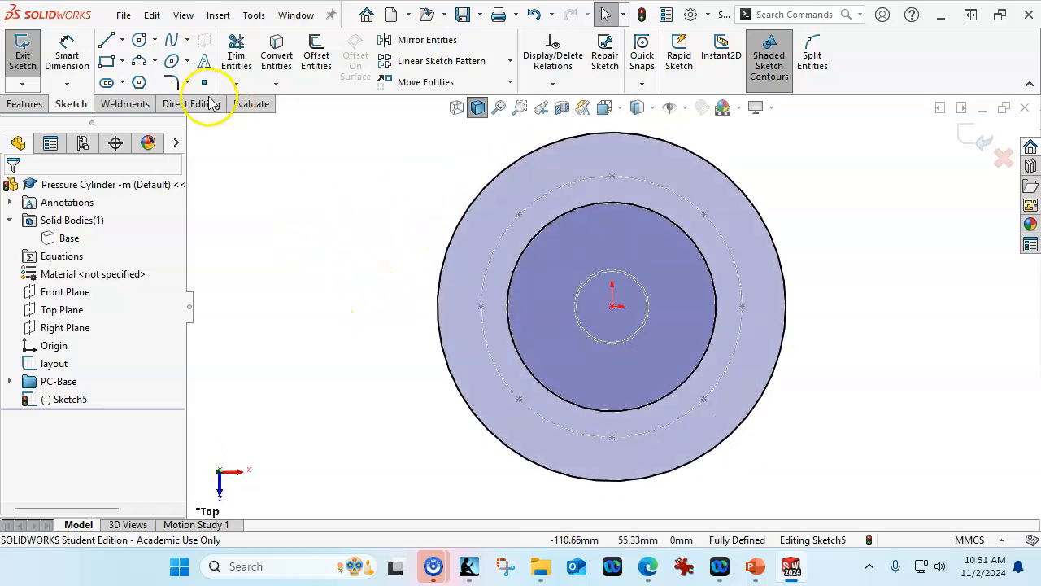
pyautogui.click(139, 40)
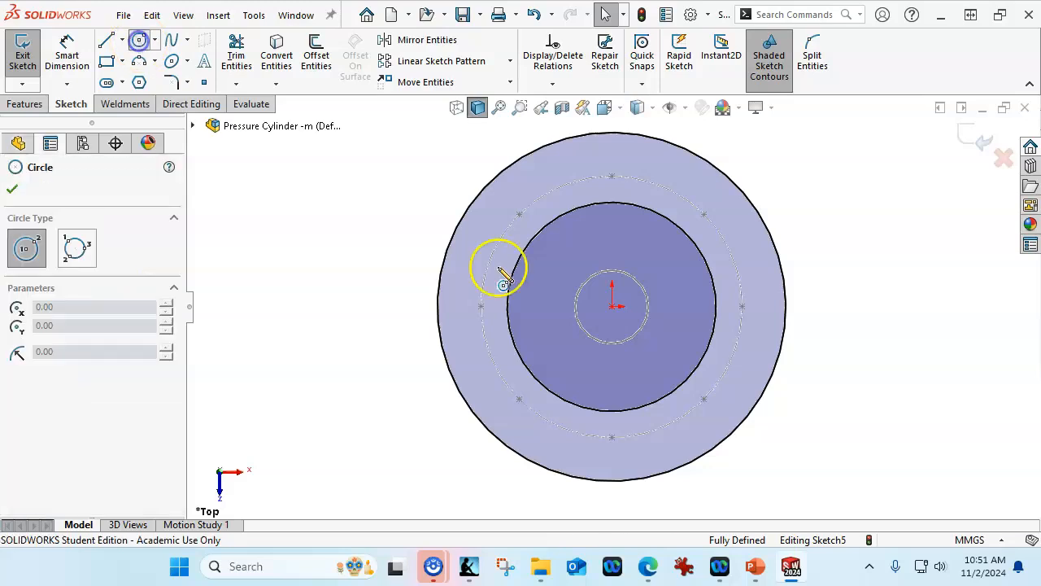
pyautogui.click(481, 307)
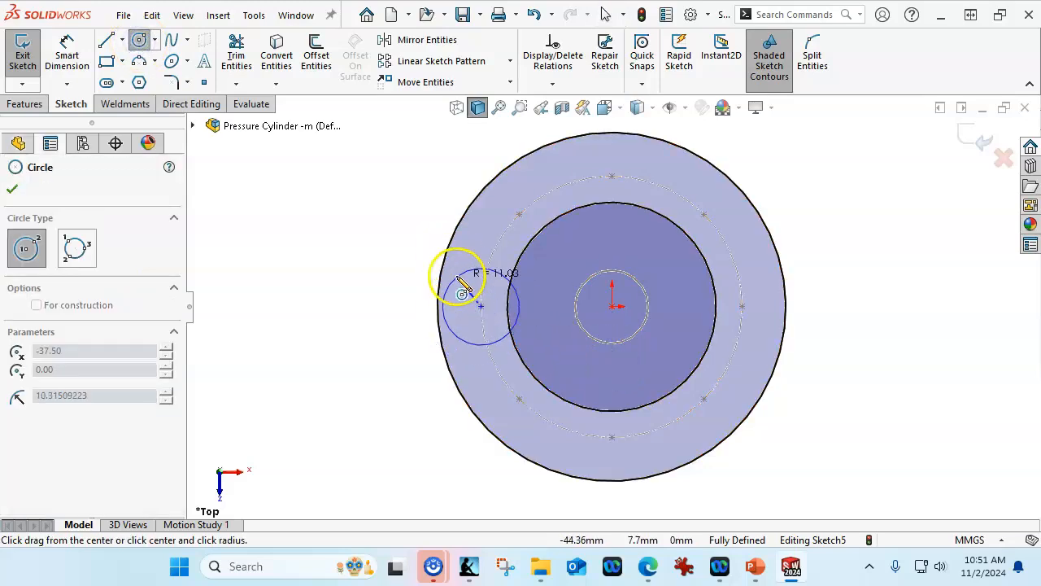
pyautogui.click(462, 301)
pyautogui.click(341, 272)
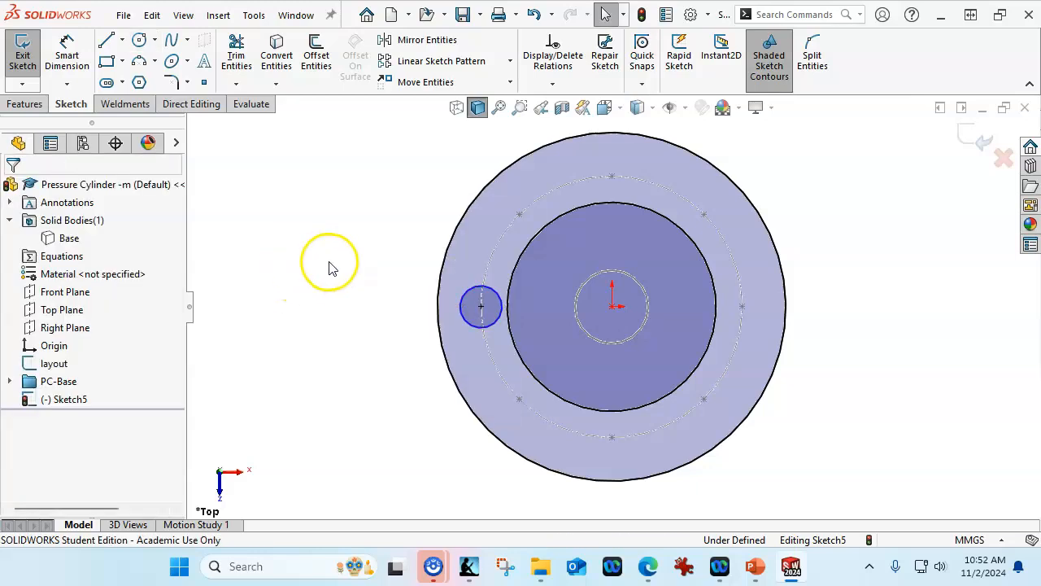
# Copy the small circle and paste seven copies at or near the remaining points of the bolt circle.
pyautogui.click(488, 291)
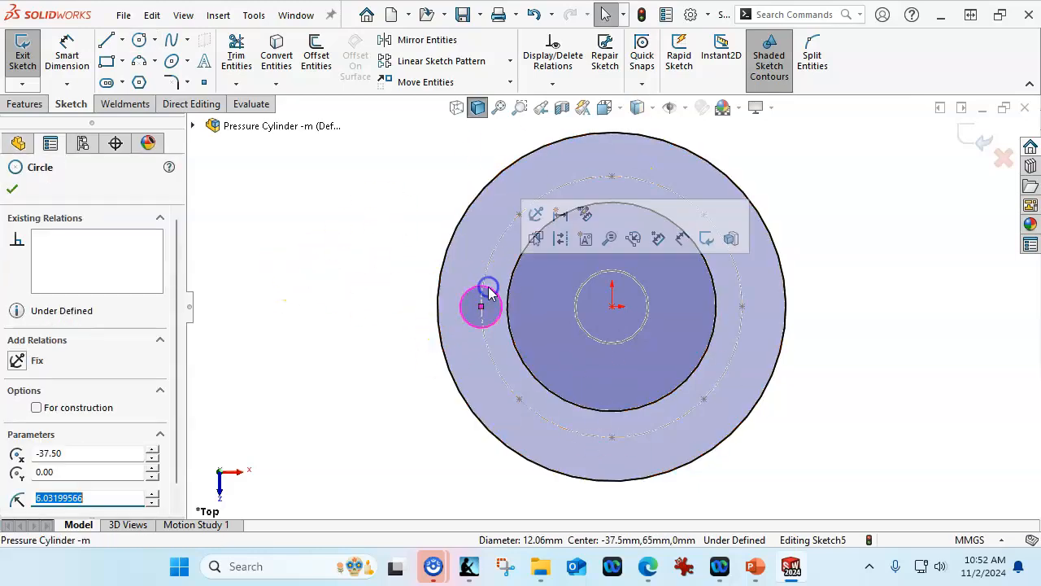
pyautogui.click(506, 195)
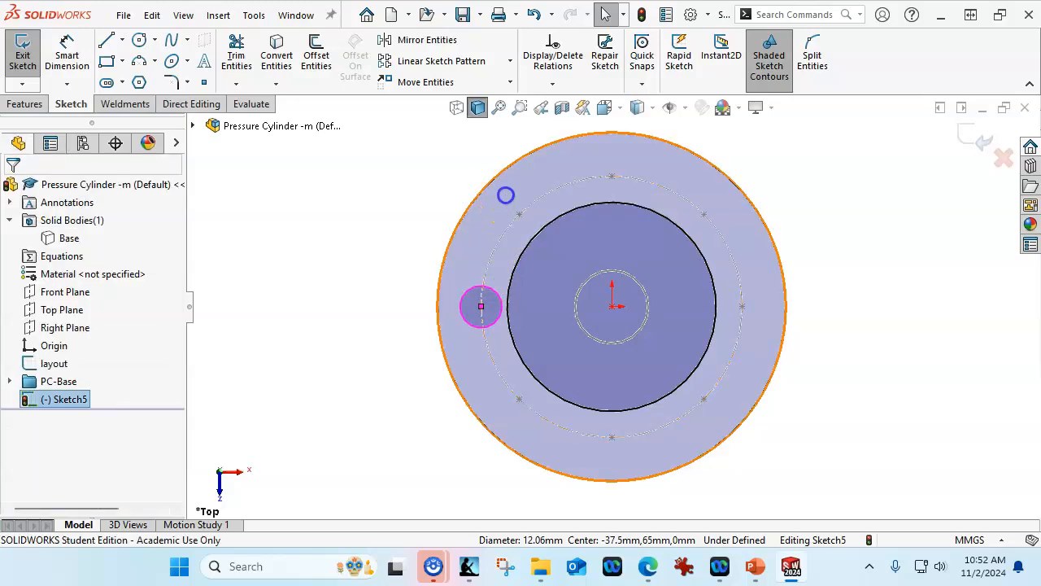
pyautogui.hotkey('ctrl', 'v')
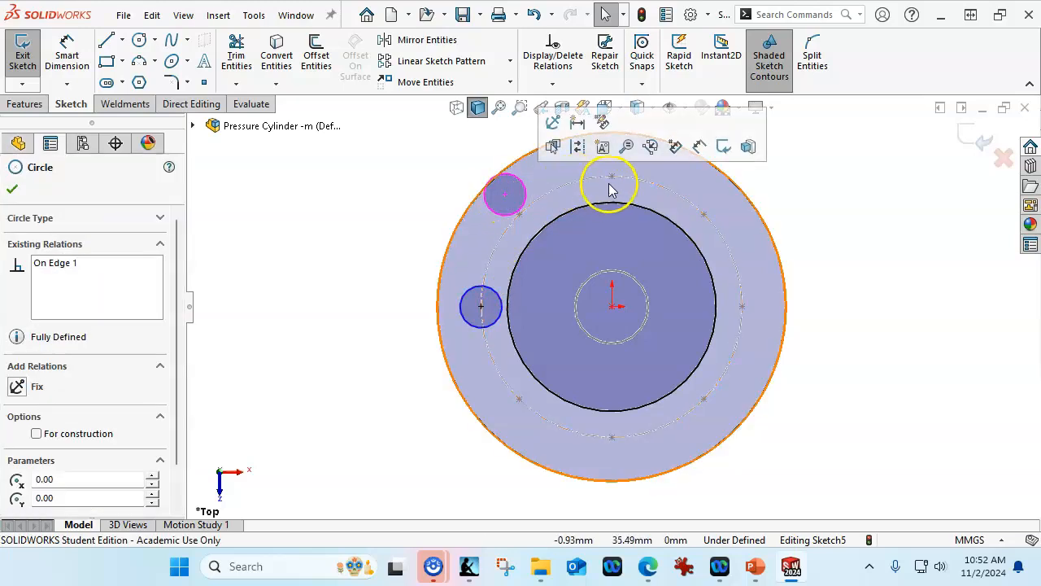
pyautogui.click(612, 176)
pyautogui.hotkey('ctrl', 'v')
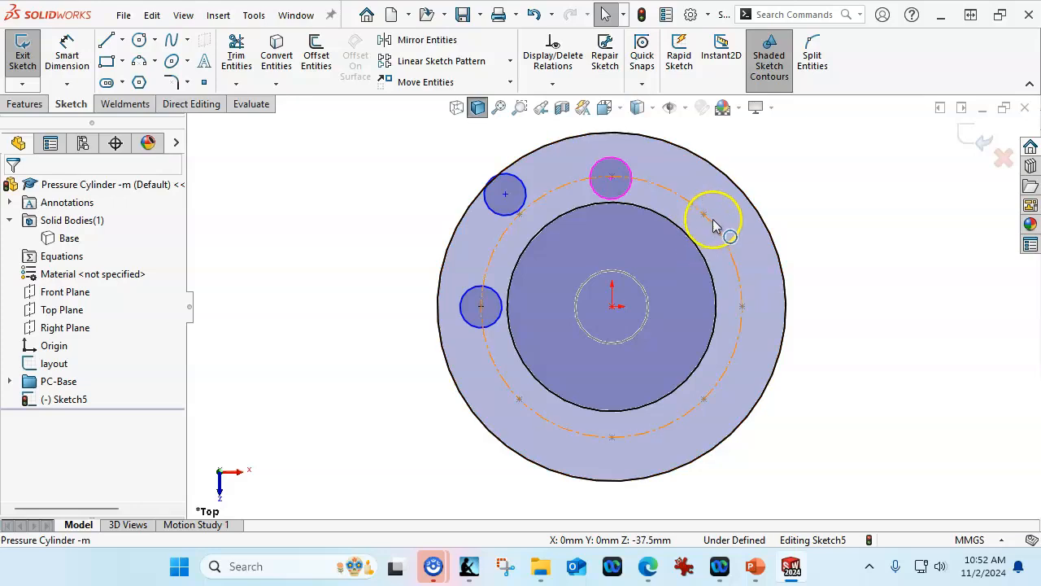
pyautogui.click(703, 215)
pyautogui.hotkey('ctrl', 'v')
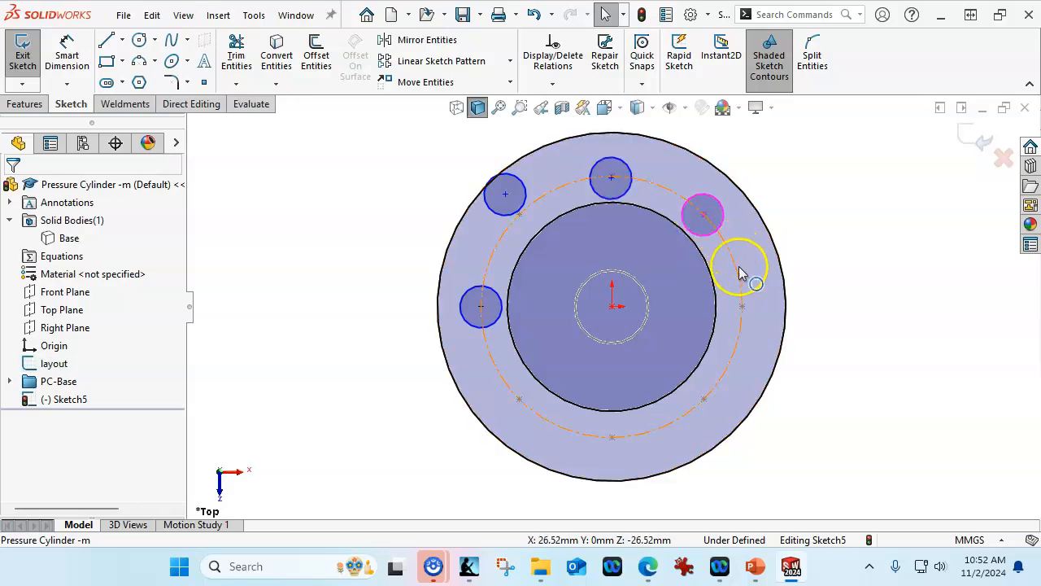
pyautogui.click(737, 299)
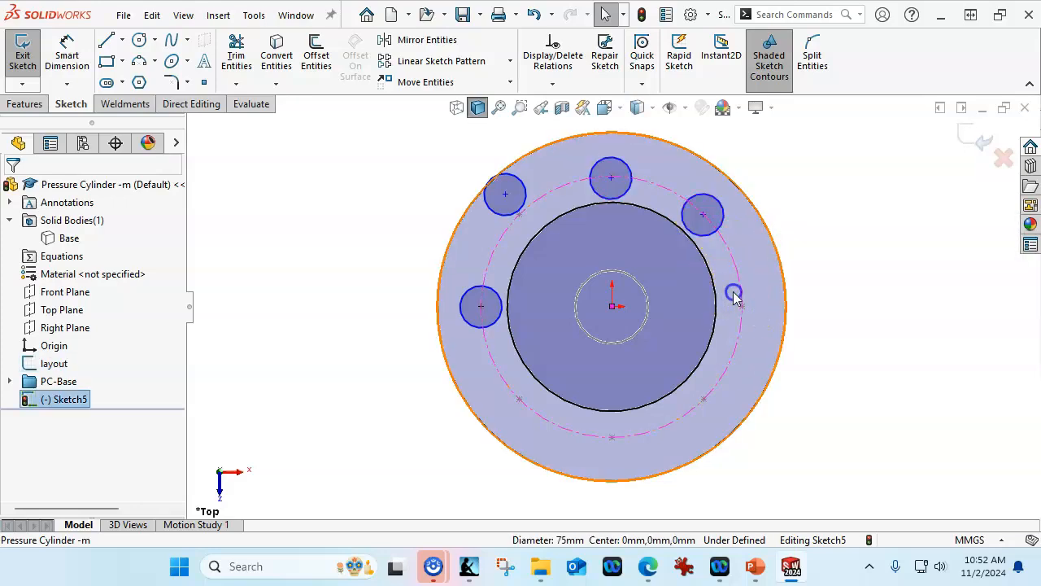
pyautogui.hotkey('ctrl', 'v')
pyautogui.click(712, 402)
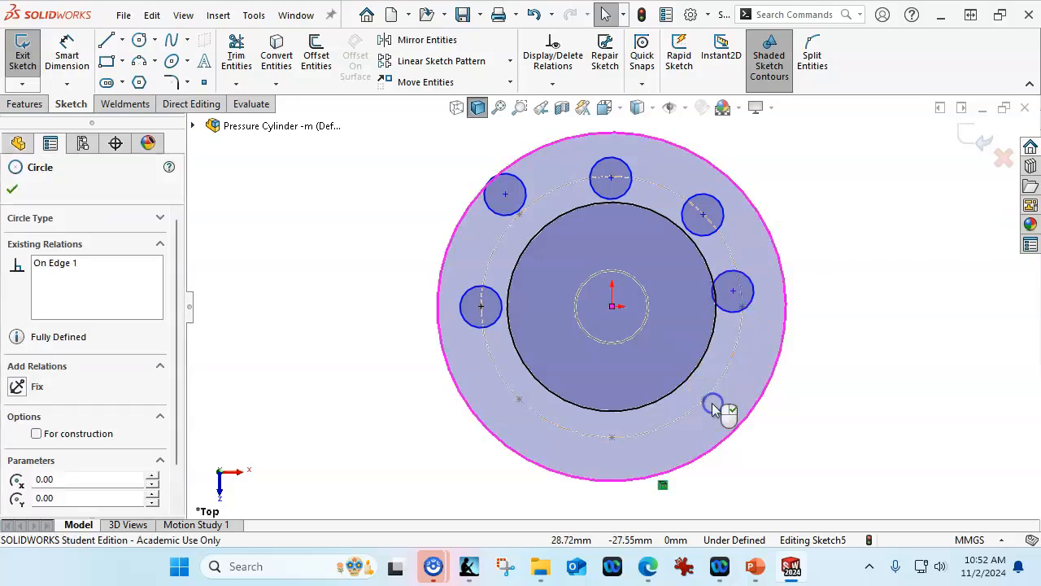
pyautogui.hotkey('ctrl', 'v')
pyautogui.click(614, 437)
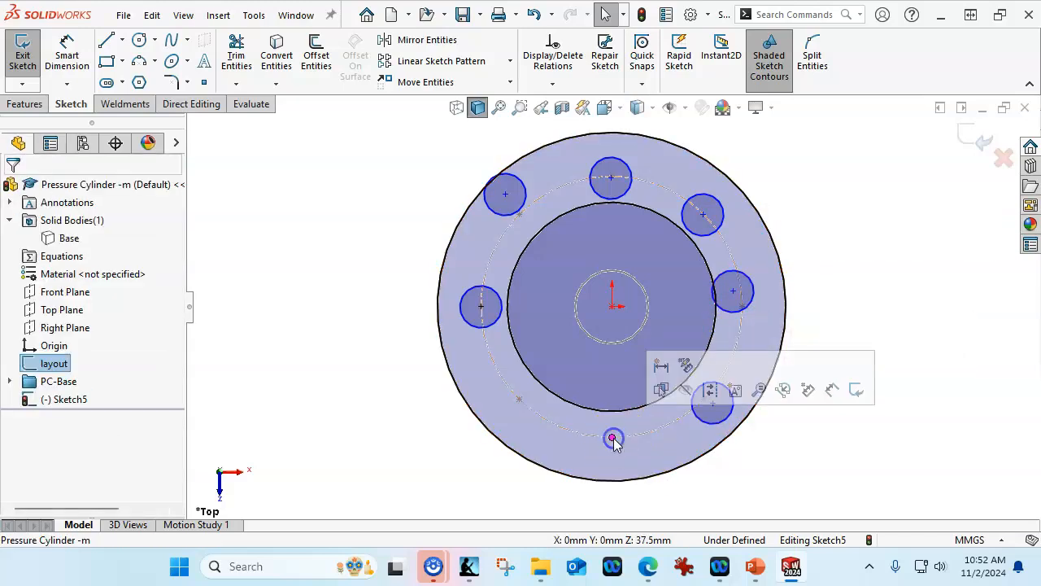
pyautogui.hotkey('ctrl', 'v')
pyautogui.click(520, 400)
pyautogui.hotkey('ctrl', 'v')
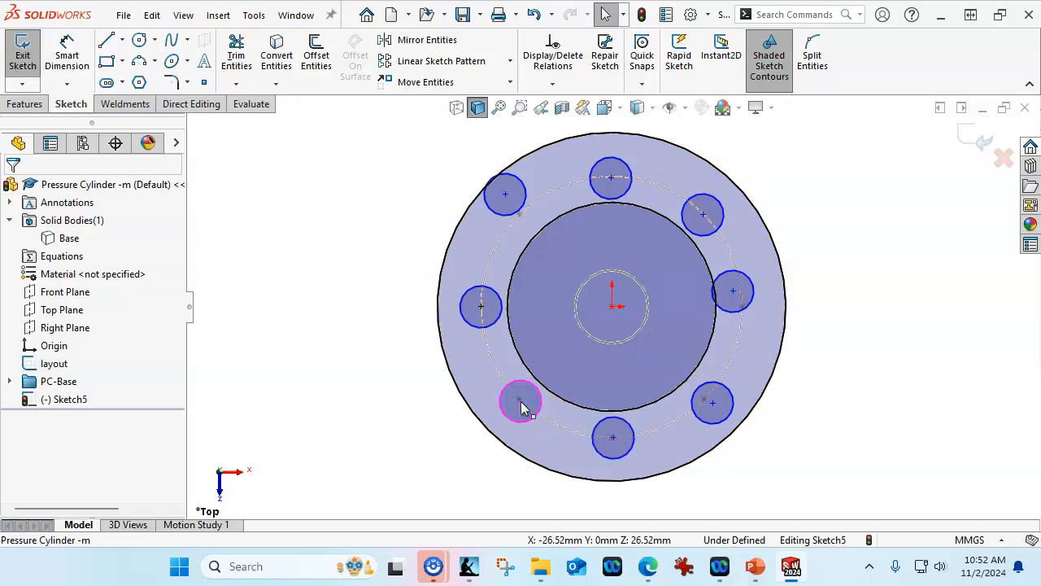
# Select all eight small circles and give them an Equal relation.
pyautogui.click(502, 213)
pyautogui.keyDown('ctrl'); pyautogui.click(631, 179); pyautogui.keyUp('ctrl')
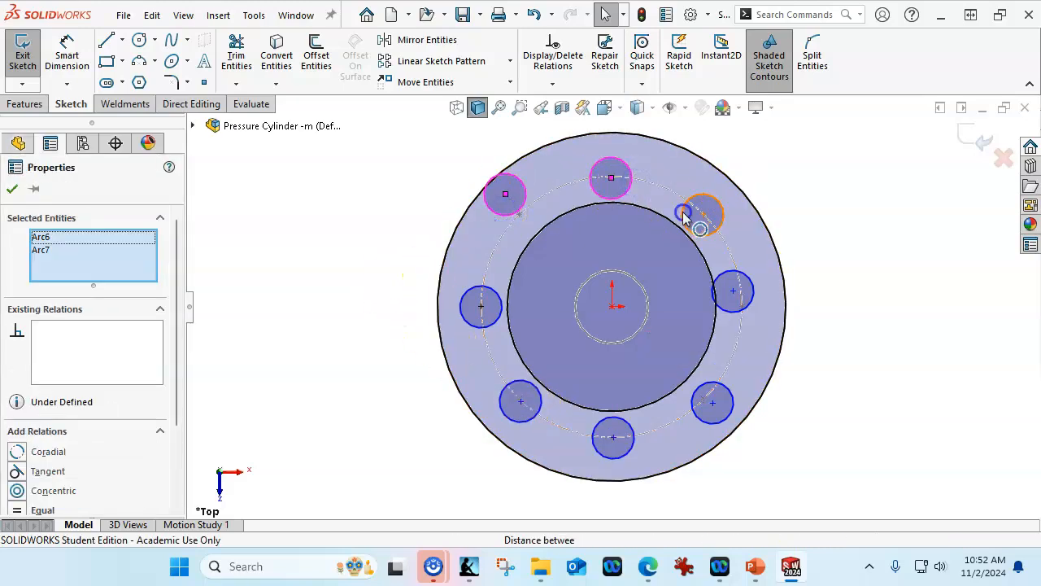
pyautogui.keyDown('ctrl'); pyautogui.click(684, 213); pyautogui.keyUp('ctrl')
pyautogui.keyDown('ctrl'); pyautogui.click(725, 284); pyautogui.keyUp('ctrl')
pyautogui.keyDown('ctrl'); pyautogui.click(713, 400); pyautogui.keyUp('ctrl')
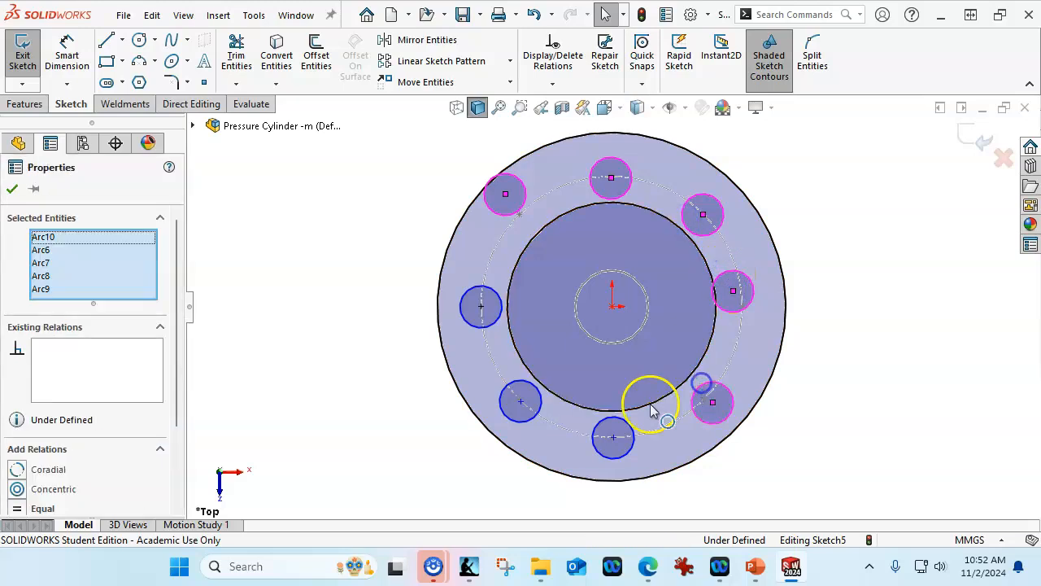
pyautogui.keyDown('ctrl'); pyautogui.click(623, 425); pyautogui.keyUp('ctrl')
pyautogui.keyDown('ctrl'); pyautogui.click(541, 405); pyautogui.keyUp('ctrl')
pyautogui.keyDown('ctrl'); pyautogui.click(488, 324); pyautogui.keyUp('ctrl')
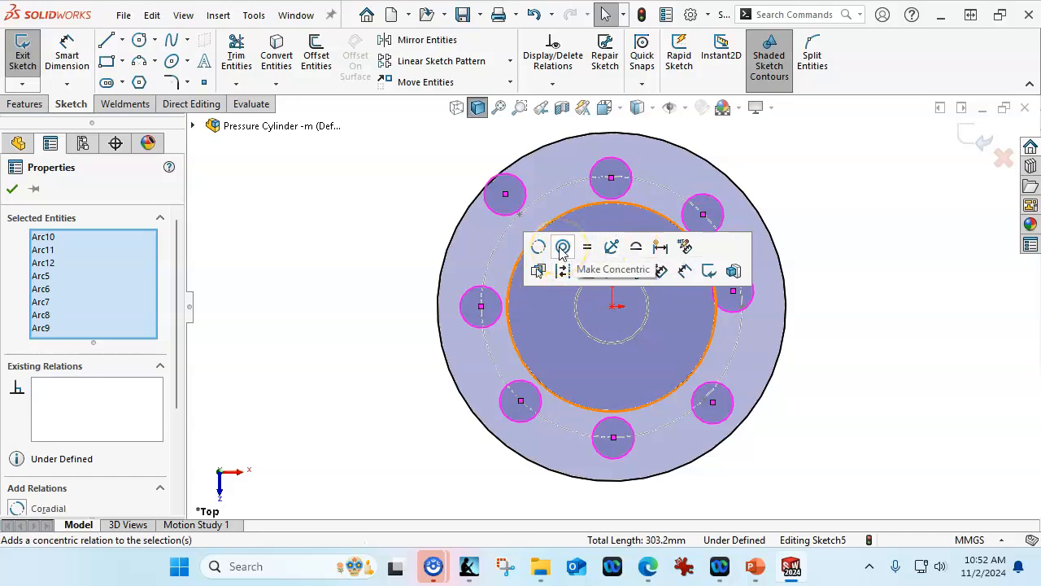
pyautogui.click(587, 251)
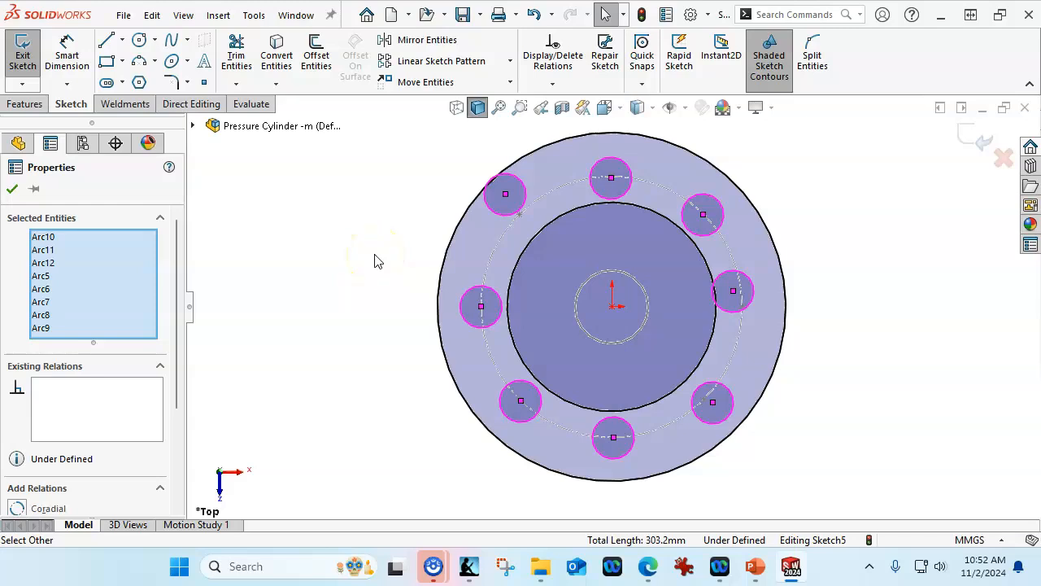
pyautogui.moveTo(184, 351); pyautogui.dragTo(189, 426)
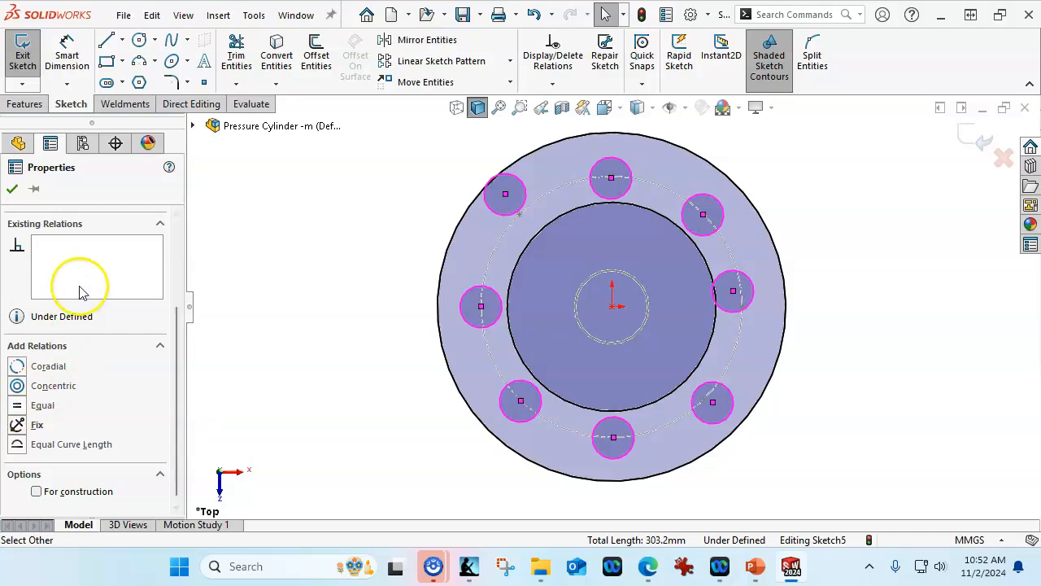
pyautogui.click(17, 405)
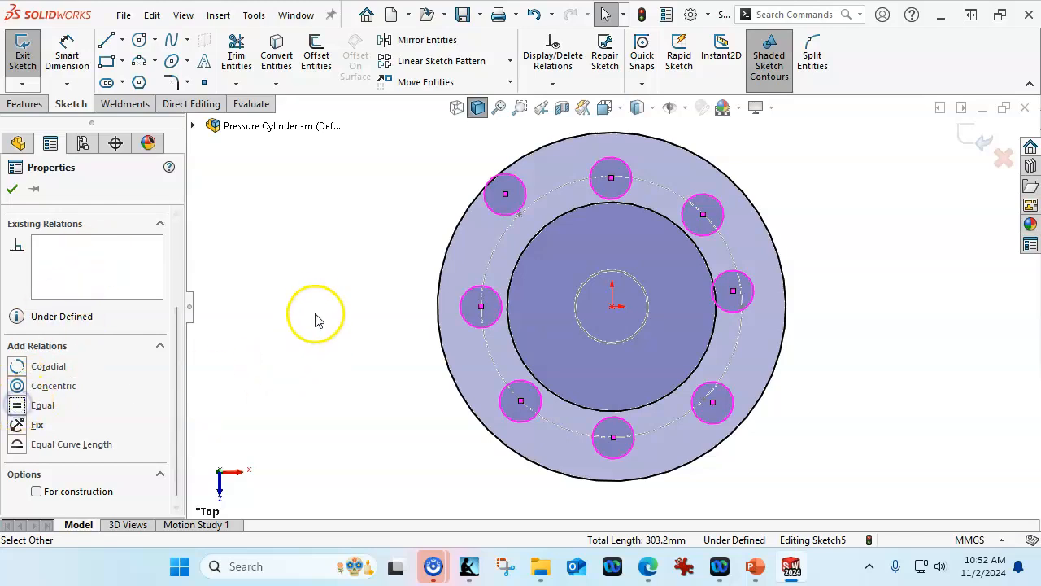
# Examine the relations on the small circles to check that they are linked as equal.
pyautogui.moveTo(317, 295)
pyautogui.mouseDown(button='middle')
pyautogui.moveTo(328, 235)
pyautogui.moveTo(315, 190)
pyautogui.mouseUp(button='middle')
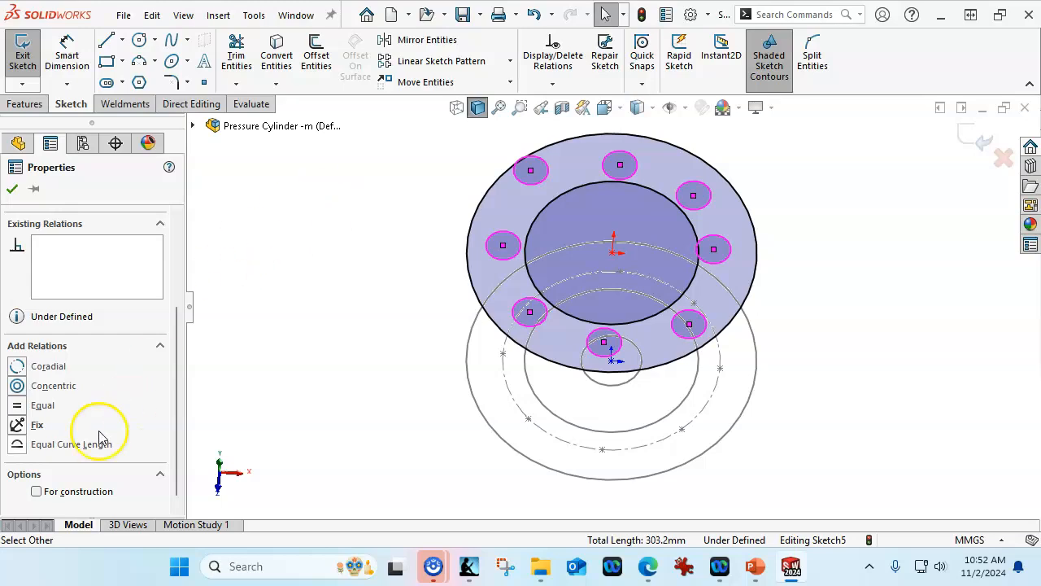
pyautogui.click(380, 256)
pyautogui.click(516, 234)
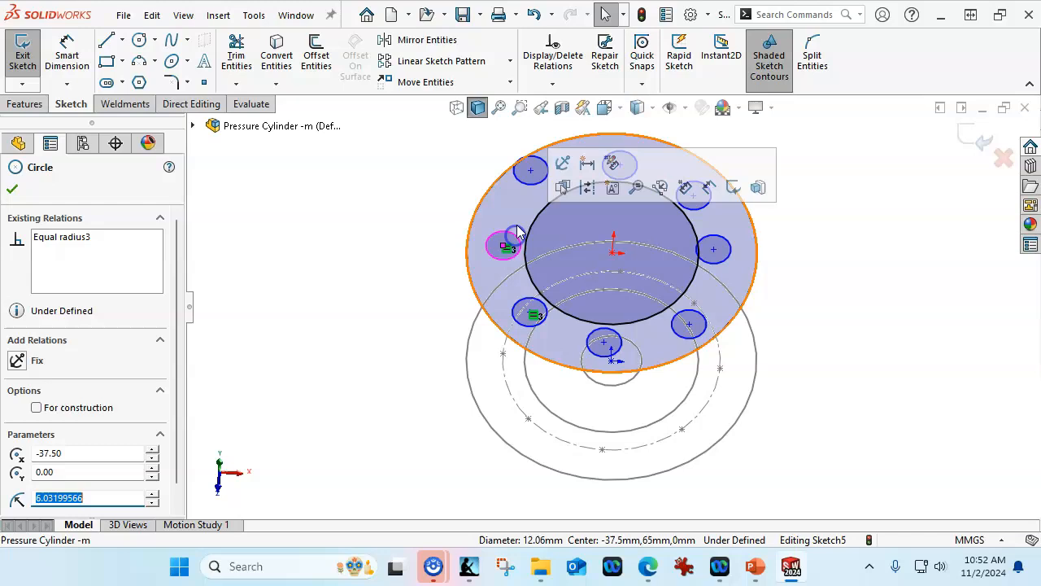
pyautogui.click(529, 173)
pyautogui.keyDown('ctrl'); pyautogui.click(625, 172); pyautogui.keyUp('ctrl')
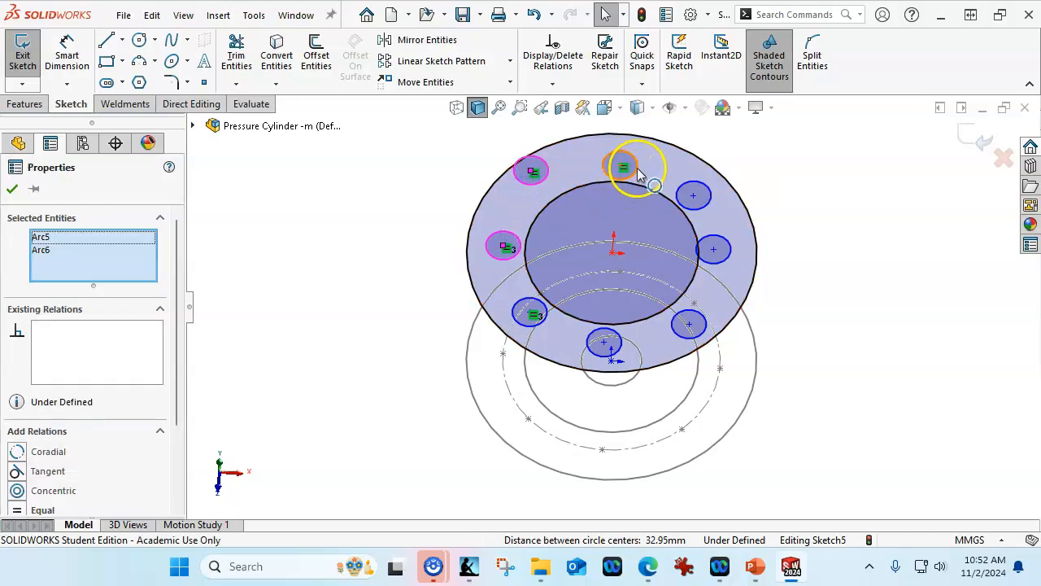
pyautogui.click(689, 181)
pyautogui.click(691, 317)
pyautogui.rightClick(255, 129)
pyautogui.click(430, 425)
# Dimension the leftmost small circle's diameter and set it to 8.2 mm.
pyautogui.rightClick(425, 410)
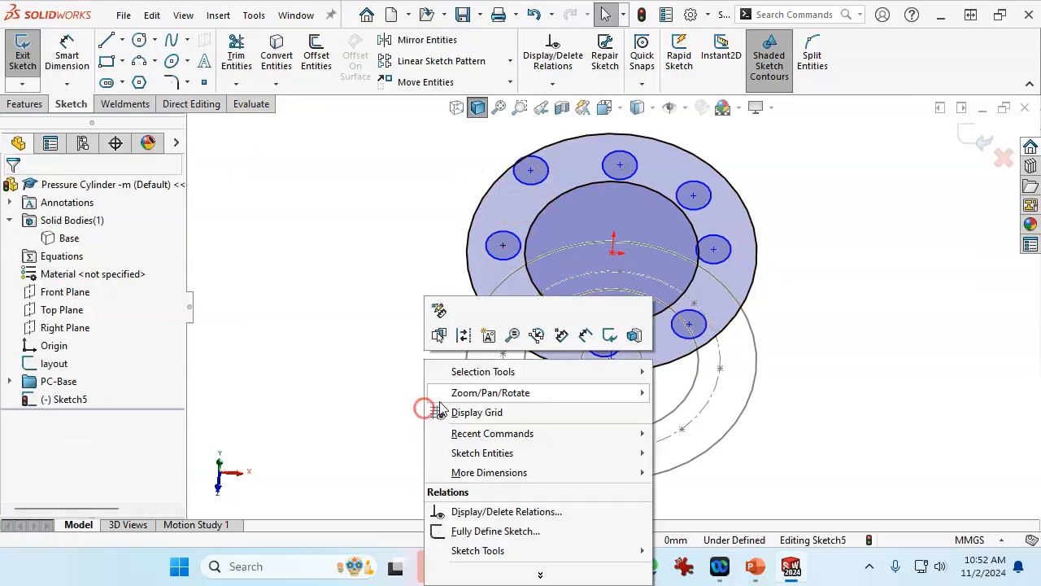
pyautogui.click(585, 335)
pyautogui.click(491, 264)
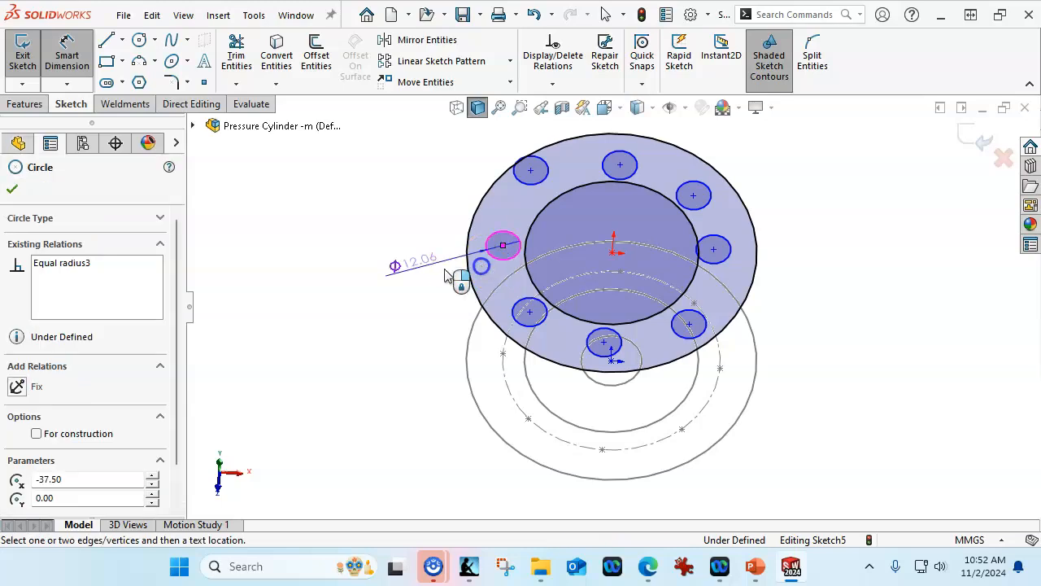
pyautogui.click(359, 271)
pyautogui.write('8.2')
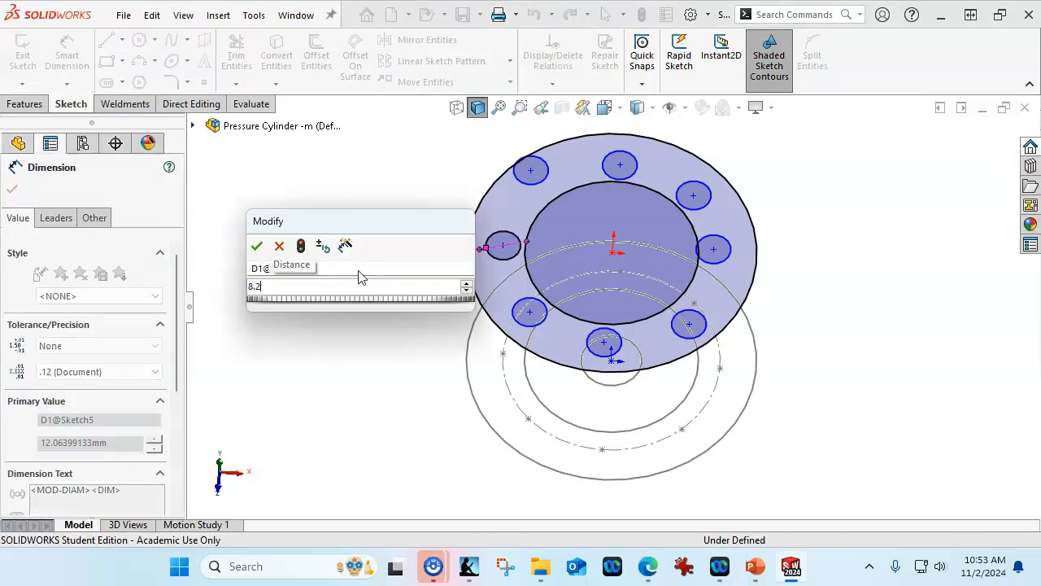
pyautogui.press('Return')
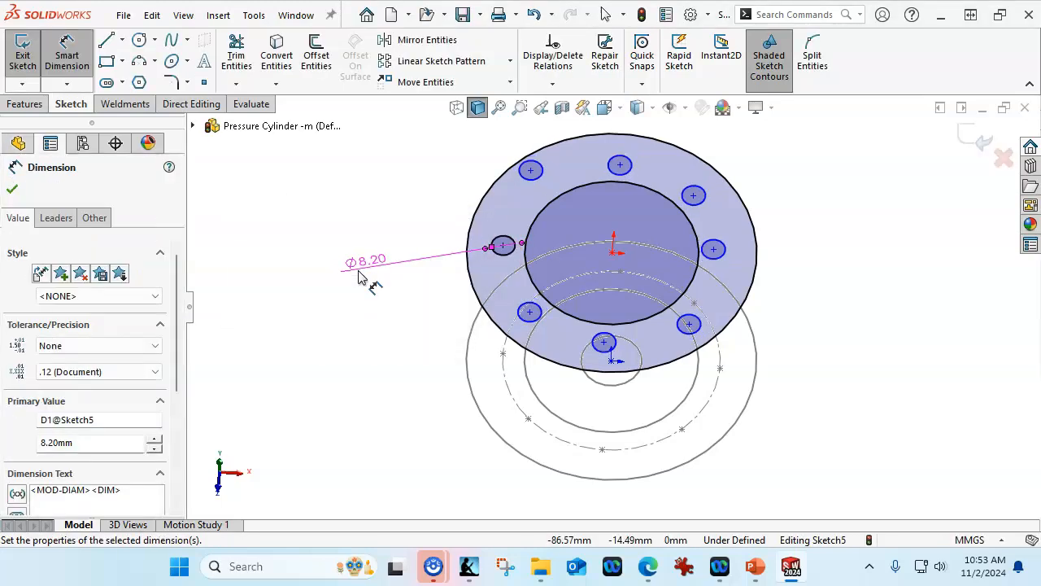
pyautogui.click(245, 258)
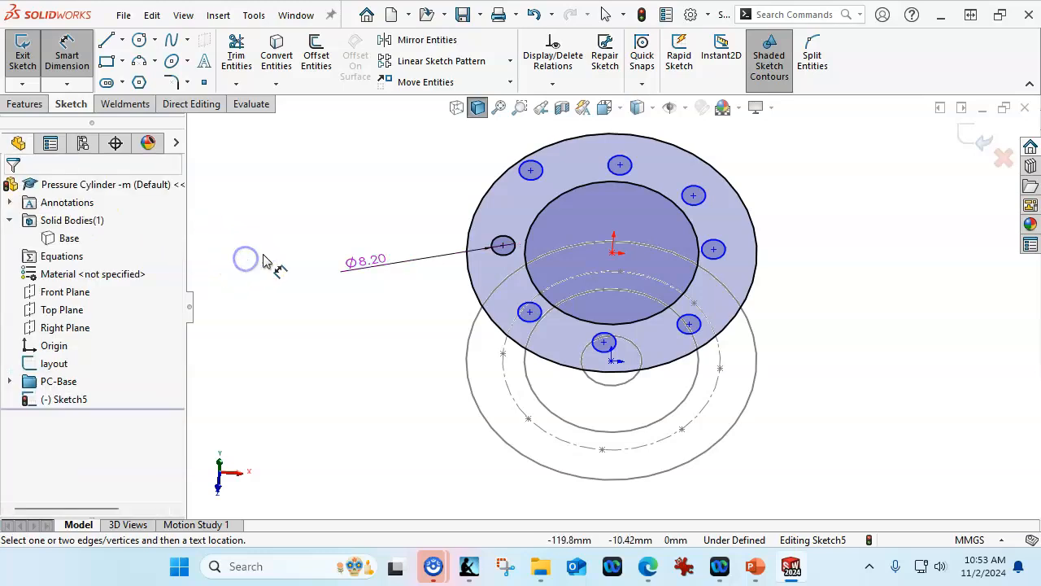
# Move the centres of the seven pasted circles onto the layout's bolt-circle points so the sketch is fully defined.
pyautogui.hotkey('ctrl', '8')
pyautogui.rightClick(349, 230)
pyautogui.click(403, 286)
pyautogui.moveTo(582, 205); pyautogui.dragTo(602, 228)
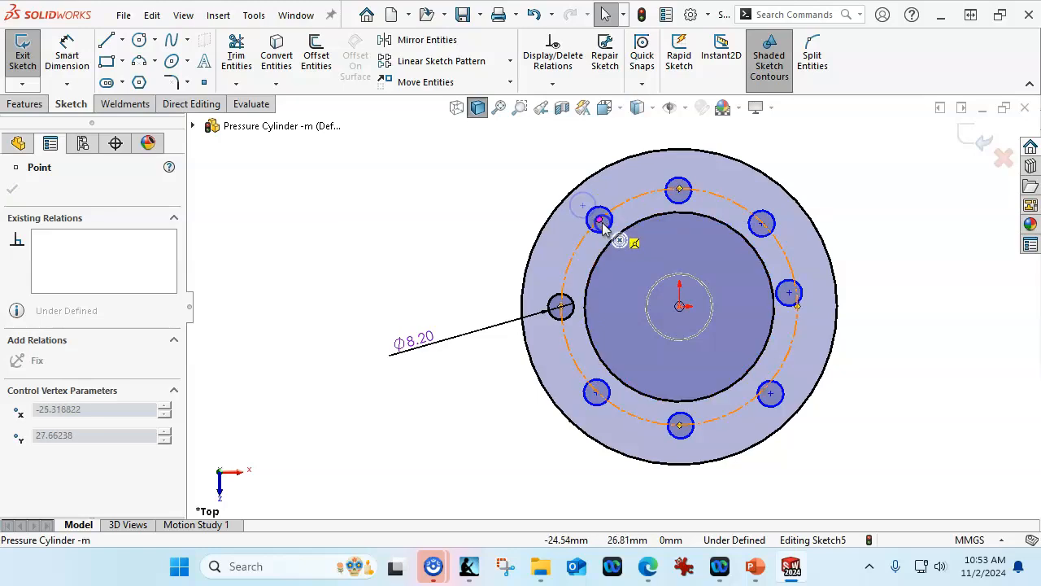
pyautogui.moveTo(679, 190)
pyautogui.mouseDown()
pyautogui.moveTo(744, 179)
pyautogui.moveTo(693, 202)
pyautogui.moveTo(680, 189)
pyautogui.mouseUp()
pyautogui.moveTo(762, 223); pyautogui.dragTo(784, 239)
pyautogui.click(789, 295)
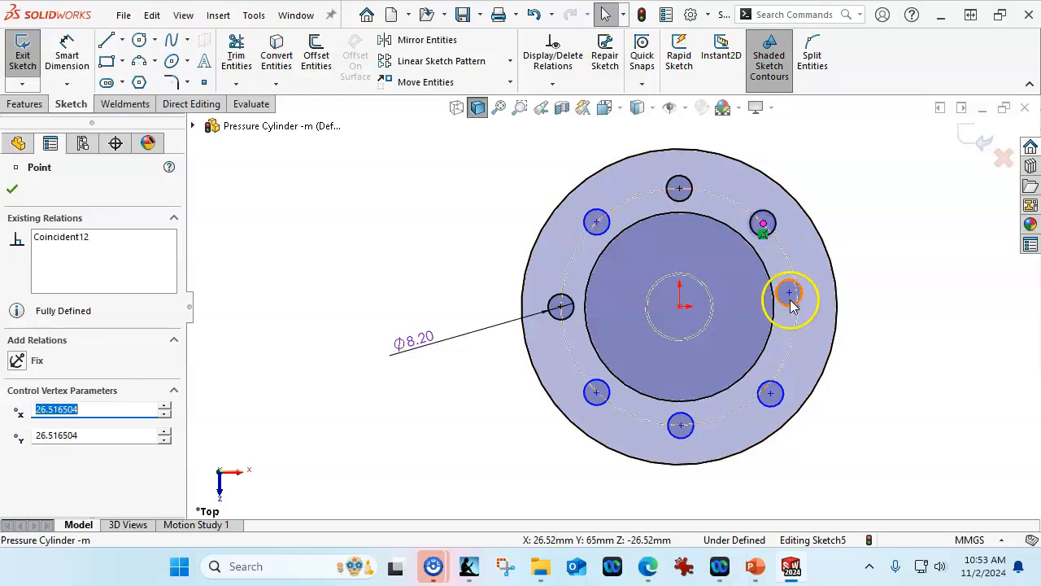
pyautogui.moveTo(790, 296); pyautogui.dragTo(822, 319)
pyautogui.click(766, 394)
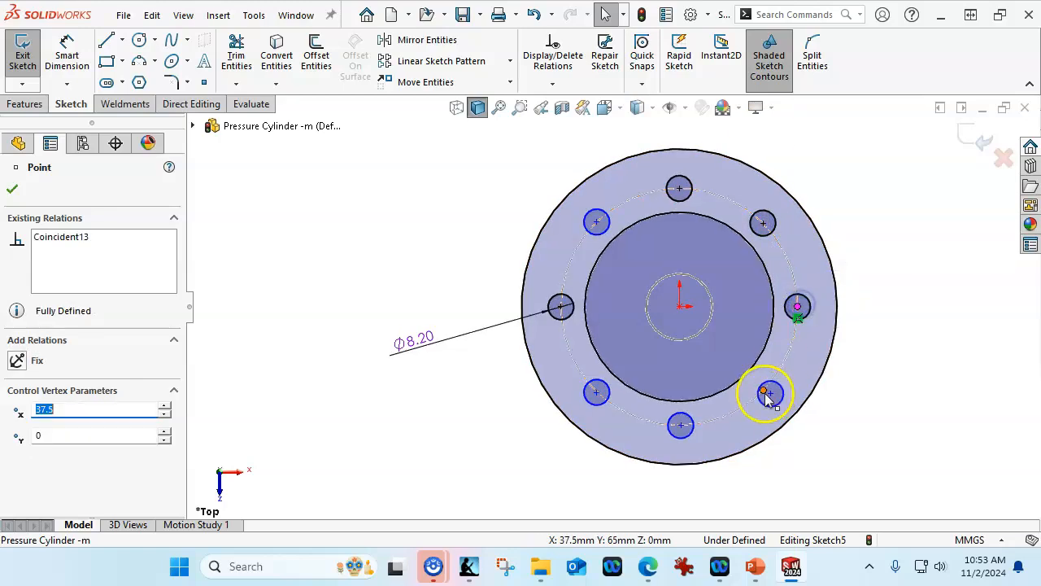
pyautogui.moveTo(769, 395)
pyautogui.mouseDown()
pyautogui.moveTo(783, 386)
pyautogui.moveTo(783, 407)
pyautogui.mouseUp()
pyautogui.click(684, 426)
pyautogui.moveTo(685, 429)
pyautogui.mouseDown()
pyautogui.moveTo(697, 405)
pyautogui.moveTo(693, 423)
pyautogui.moveTo(681, 425)
pyautogui.mouseUp()
pyautogui.moveTo(597, 393)
pyautogui.mouseDown()
pyautogui.moveTo(618, 374)
pyautogui.moveTo(600, 392)
pyautogui.moveTo(616, 406)
pyautogui.moveTo(597, 392)
pyautogui.mouseUp()
pyautogui.click(430, 400)
pyautogui.moveTo(597, 231)
pyautogui.mouseDown()
pyautogui.moveTo(604, 210)
pyautogui.moveTo(597, 224)
pyautogui.mouseUp()
pyautogui.click(456, 249)
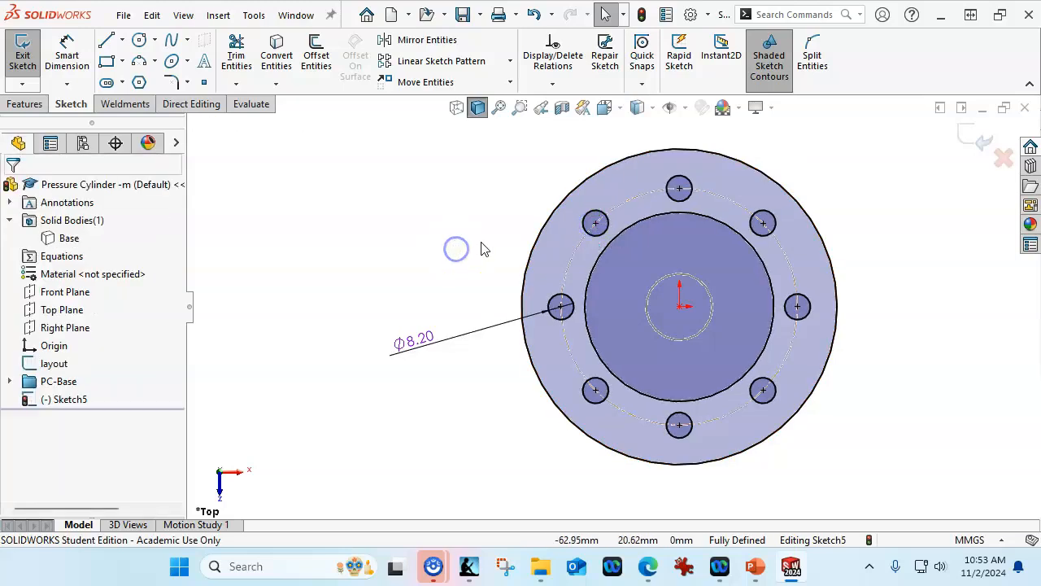
# Extrude the ring profile with its eight bolt holes upward 3 mm as a separate body.
pyautogui.click(26, 104)
pyautogui.click(19, 73)
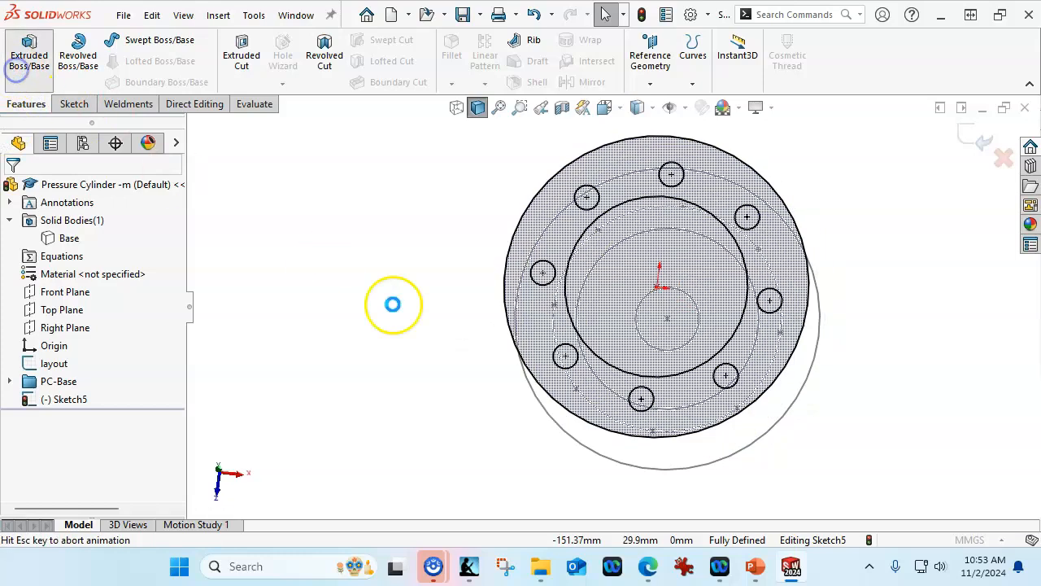
pyautogui.write('3')
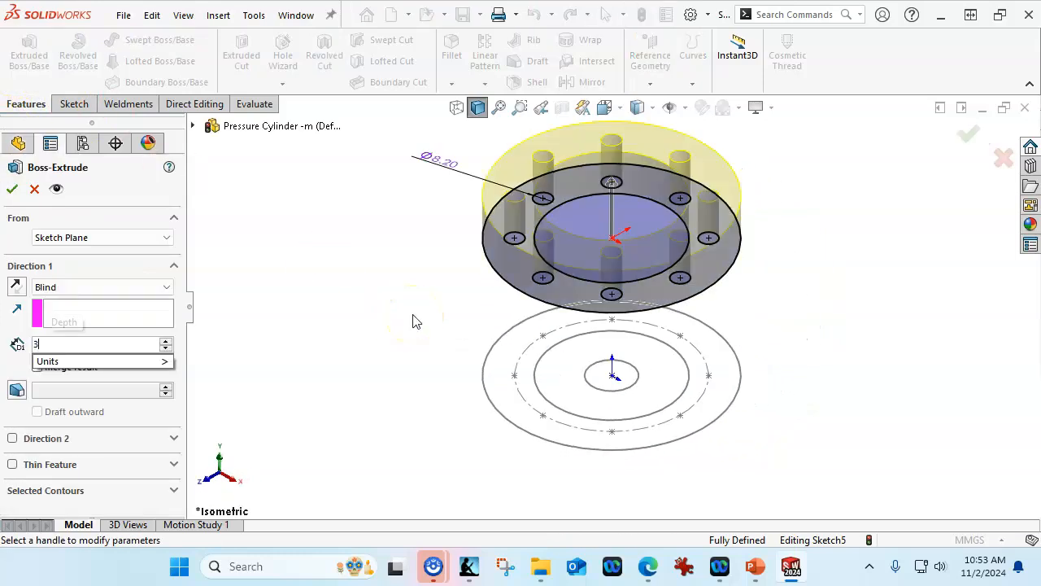
pyautogui.press('Return')
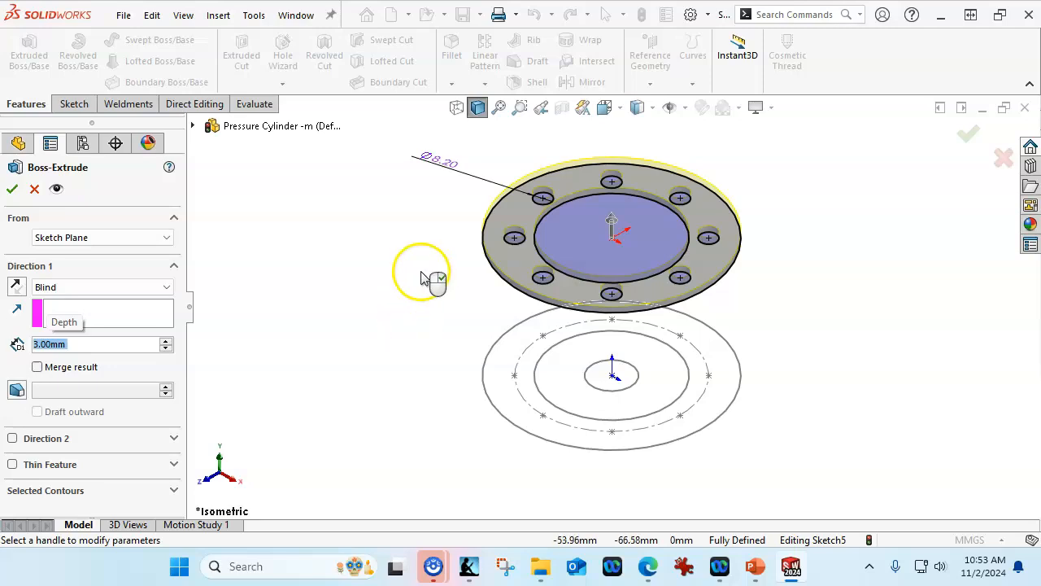
pyautogui.click(13, 189)
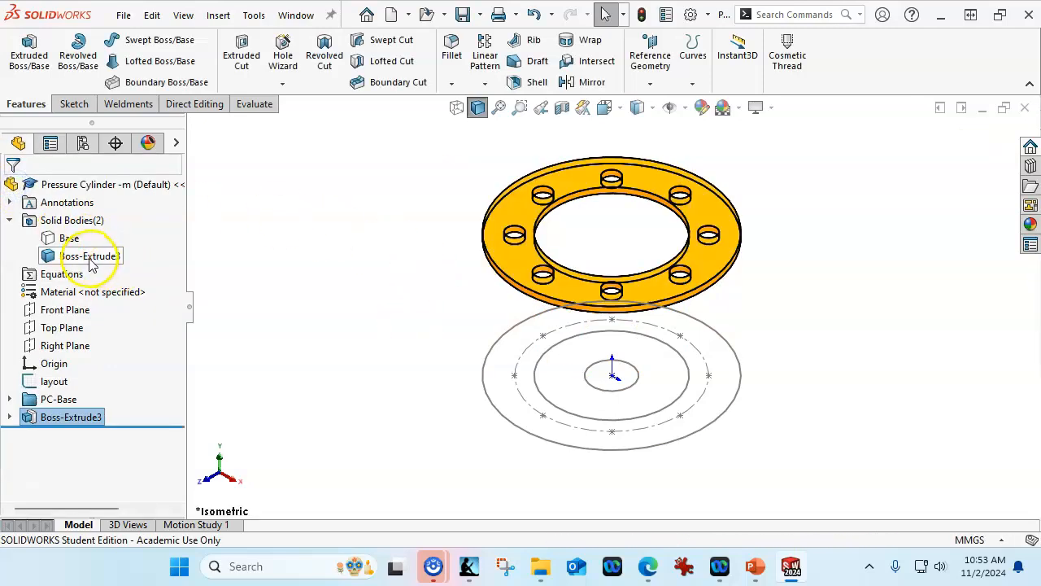
# Rename the new ring body as Gasket.
pyautogui.click(90, 257)
pyautogui.click(90, 256)
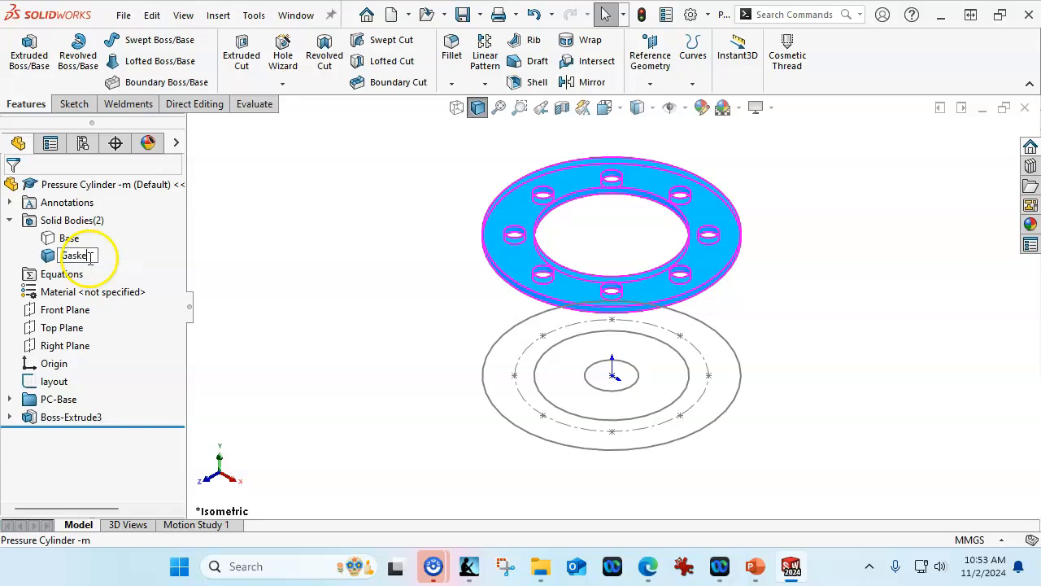
pyautogui.click(221, 277)
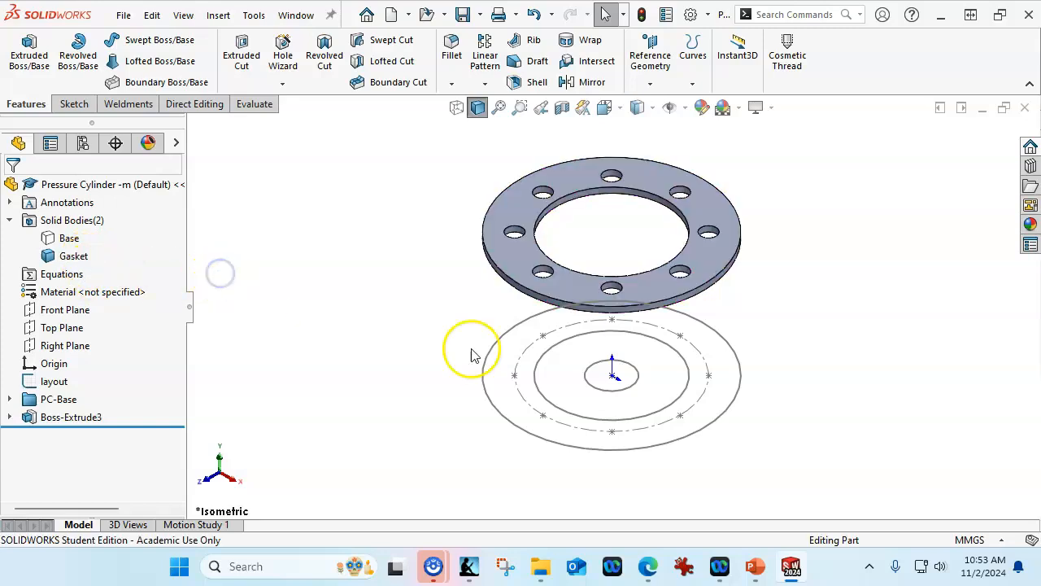
# Start a sketch on the gasket's top face and hide the gasket body.
pyautogui.click(511, 209)
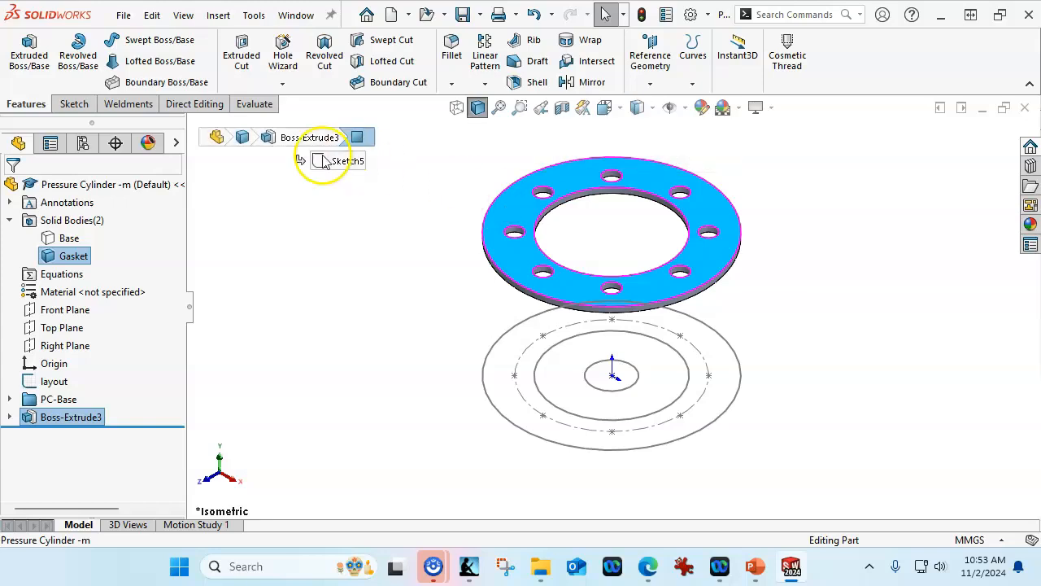
pyautogui.click(74, 103)
pyautogui.click(21, 63)
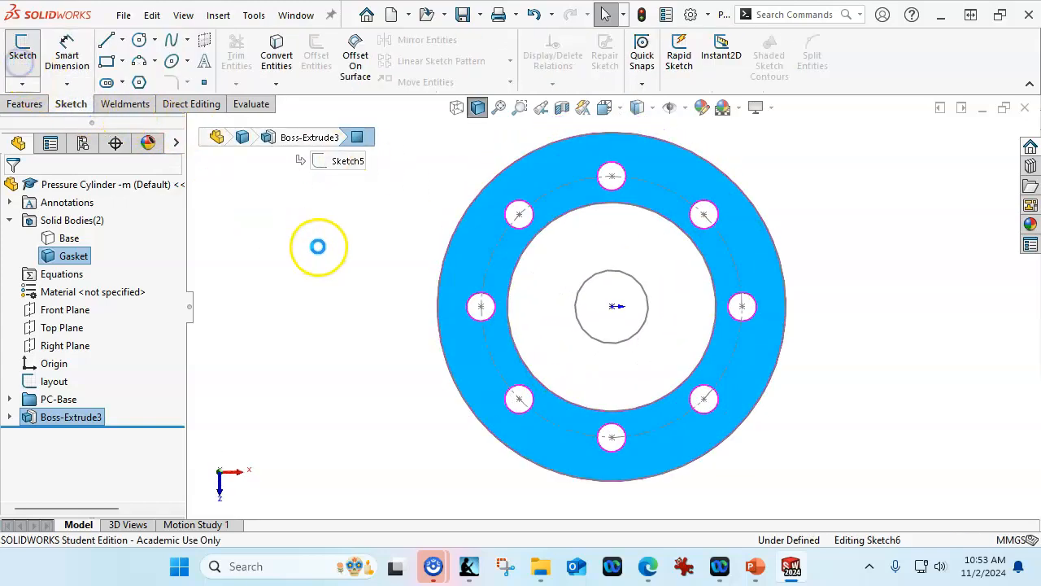
pyautogui.rightClick(464, 262)
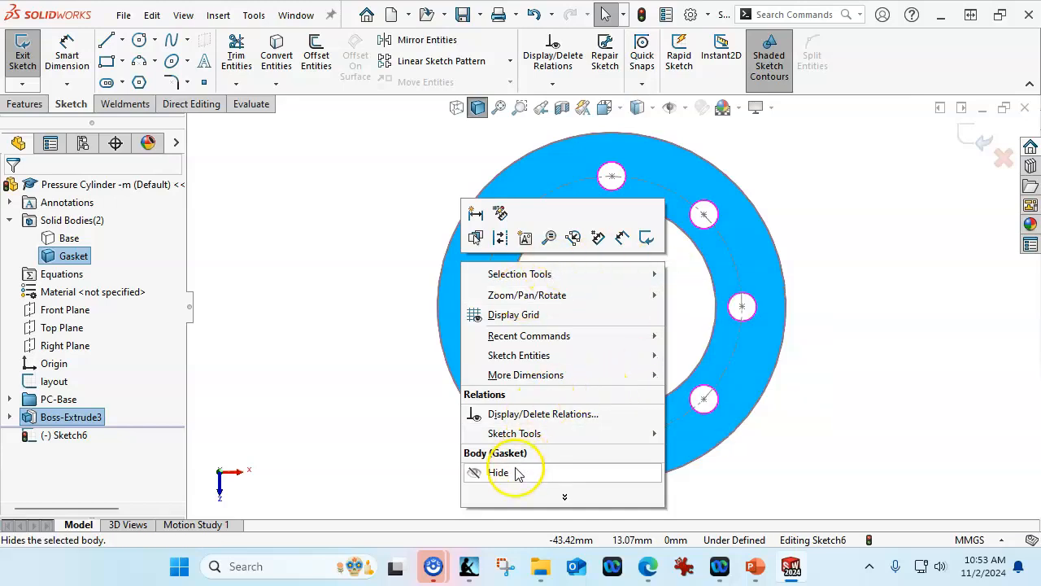
pyautogui.click(516, 473)
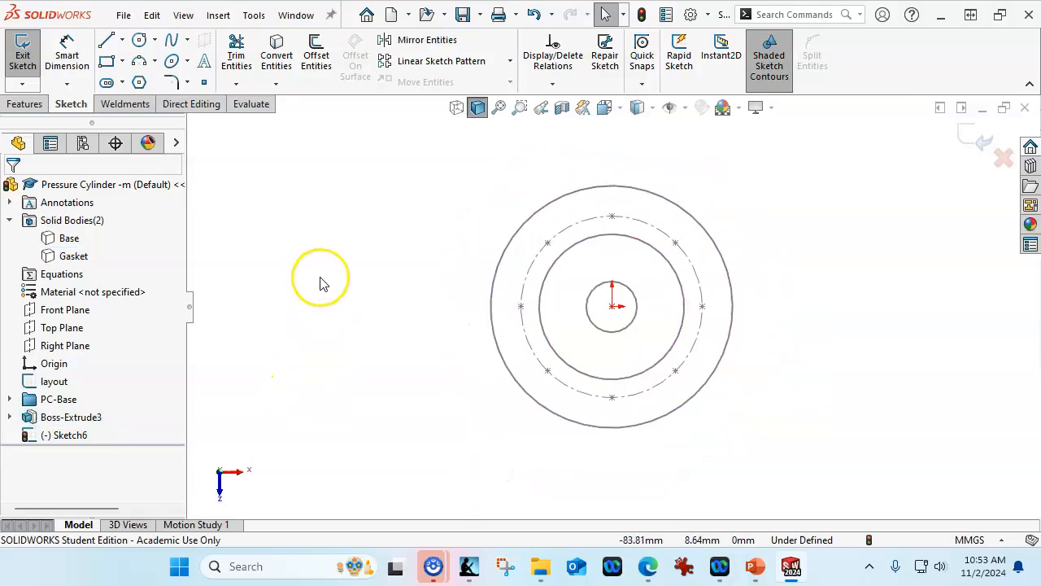
# Convert the layout's outer circle into the new sketch.
pyautogui.click(536, 216)
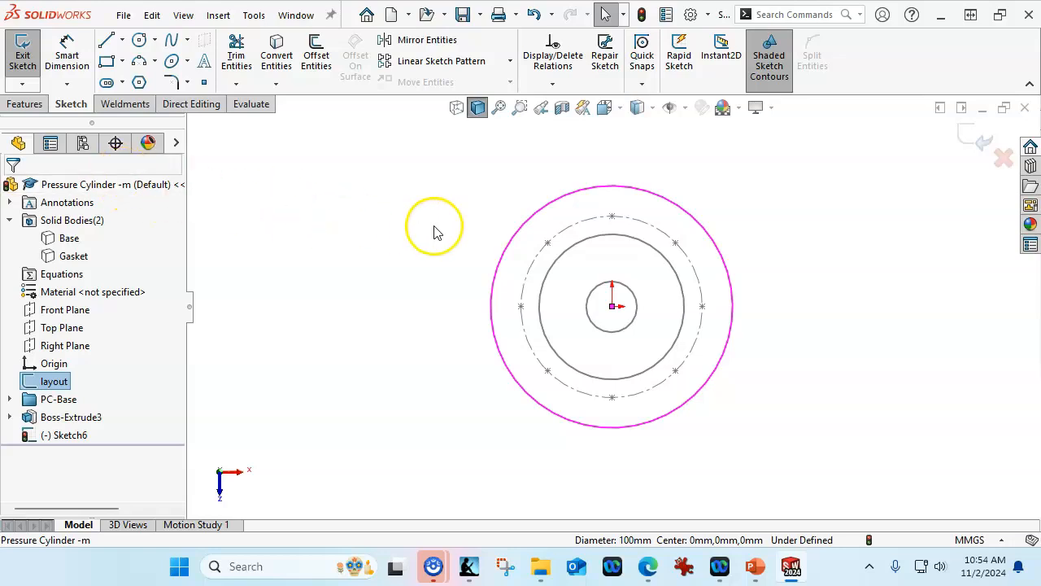
pyautogui.click(276, 57)
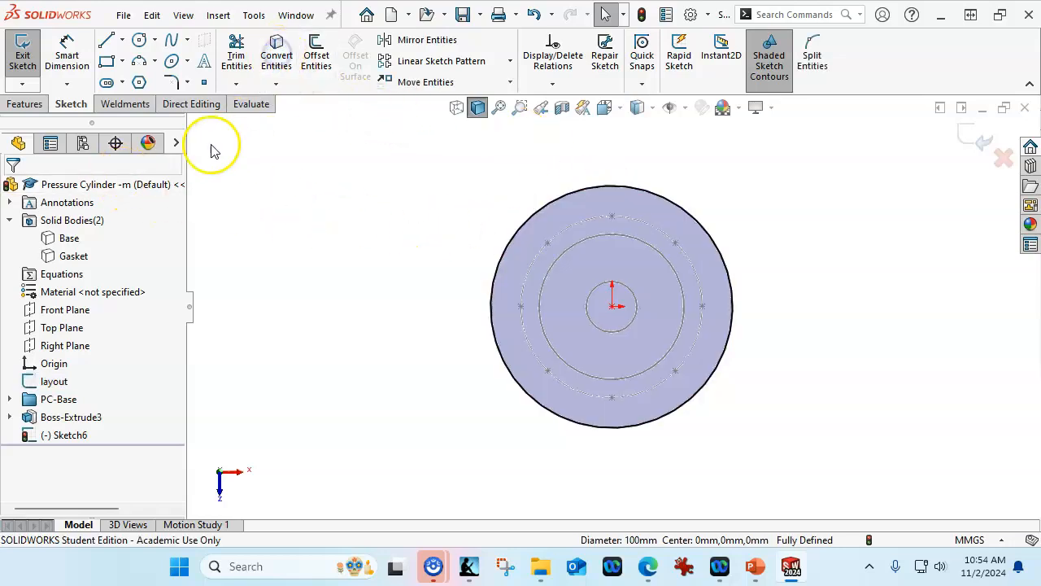
pyautogui.click(139, 39)
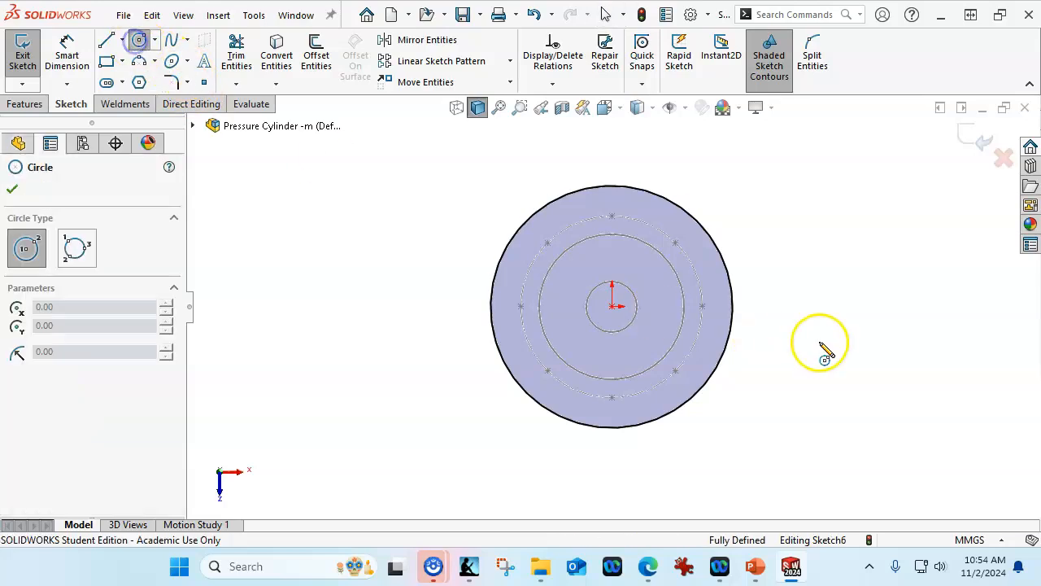
pyautogui.click(616, 228)
pyautogui.rightClick(851, 216)
pyautogui.click(877, 219)
pyautogui.rightClick(723, 154)
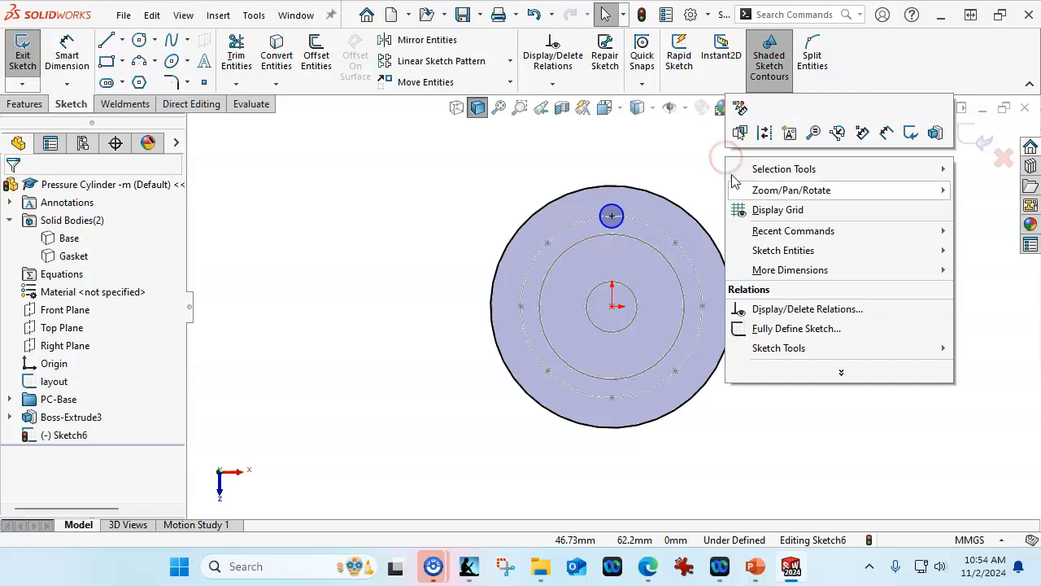
pyautogui.click(589, 140)
pyautogui.hotkey('ctrl', 'z')
# Extrude the converted circle upward 13 mm as a separate body, without merging the result.
pyautogui.moveTo(675, 192)
pyautogui.mouseDown(button='middle')
pyautogui.moveTo(663, 341)
pyautogui.moveTo(657, 249)
pyautogui.moveTo(665, 259)
pyautogui.mouseUp(button='middle')
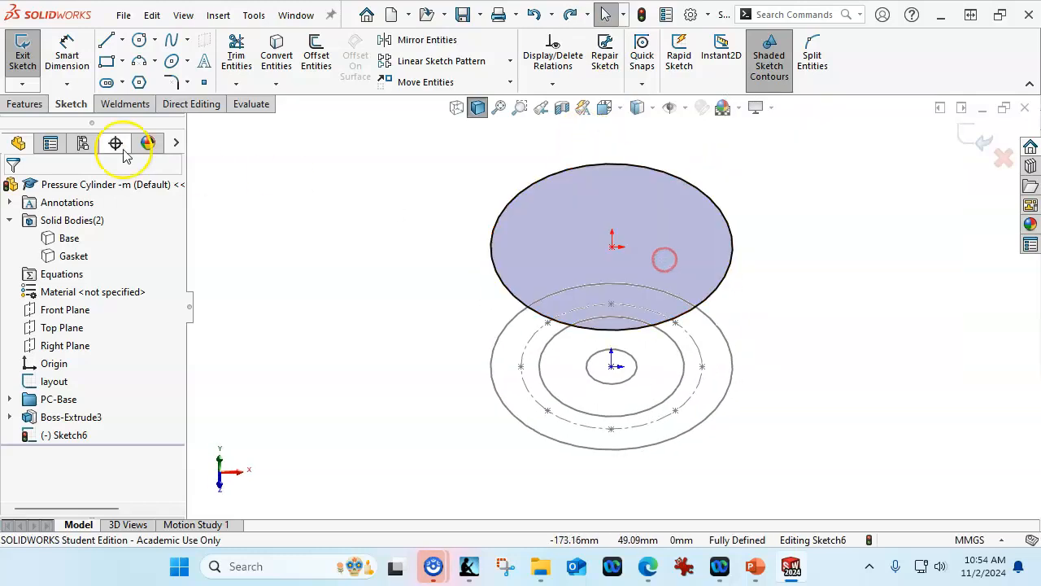
pyautogui.click(24, 104)
pyautogui.click(27, 52)
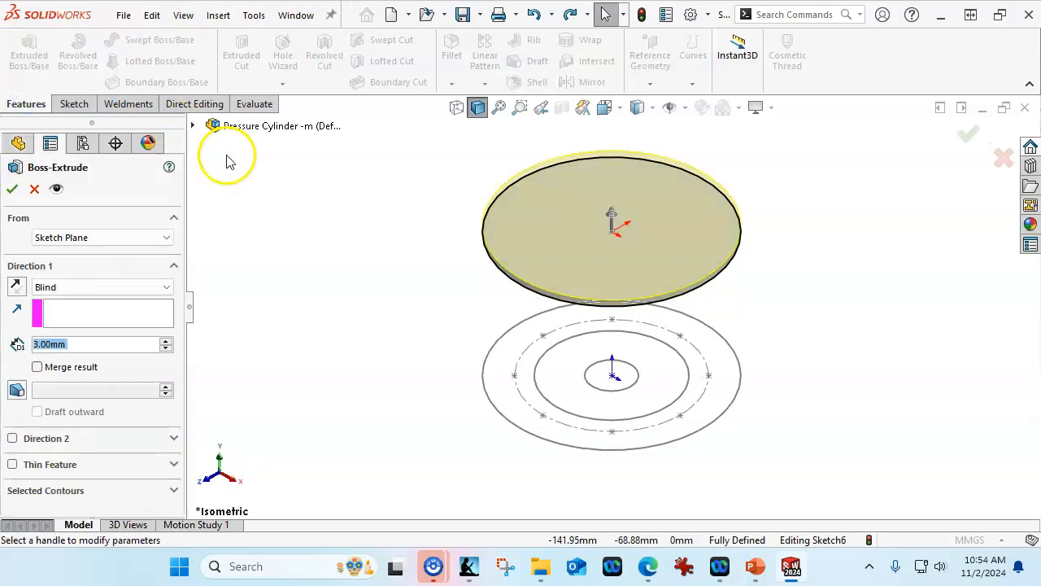
pyautogui.write('13')
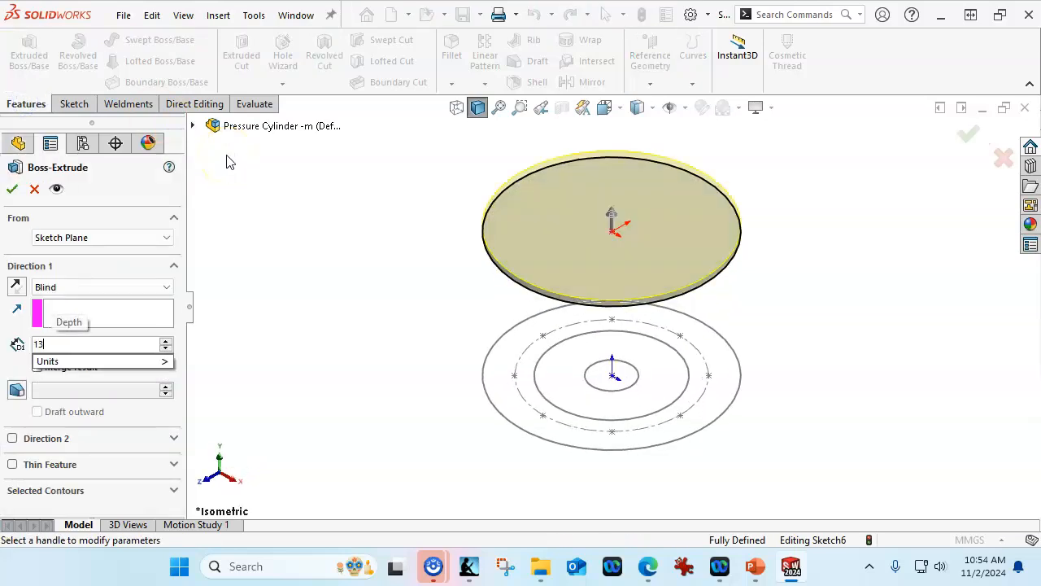
pyautogui.press('Return')
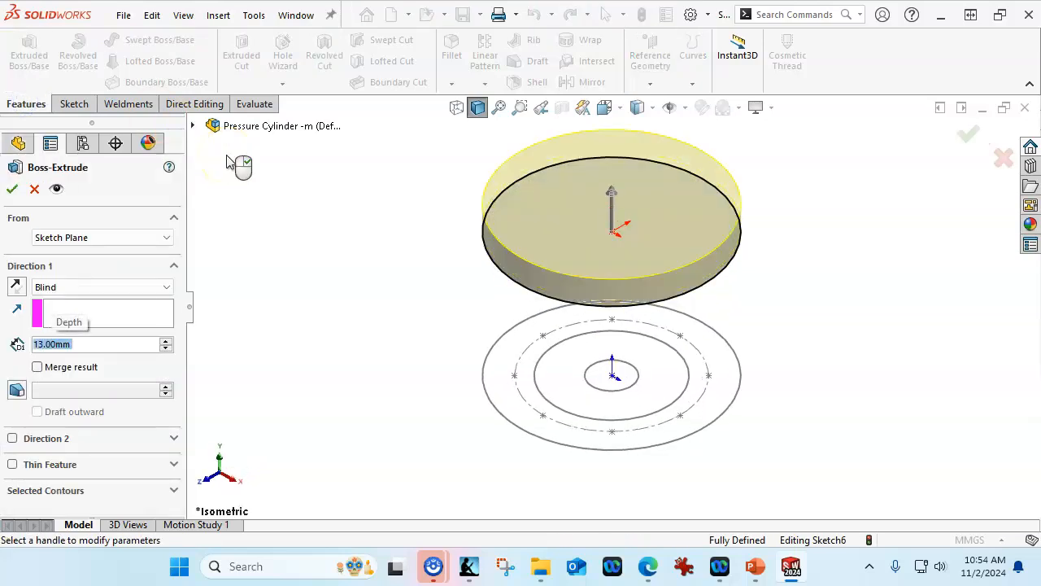
pyautogui.click(12, 189)
# Start a Hole Wizard plain hole on the new disc's top face, using ANSI Metric Screw Clearances in size M8.
pyautogui.click(534, 242)
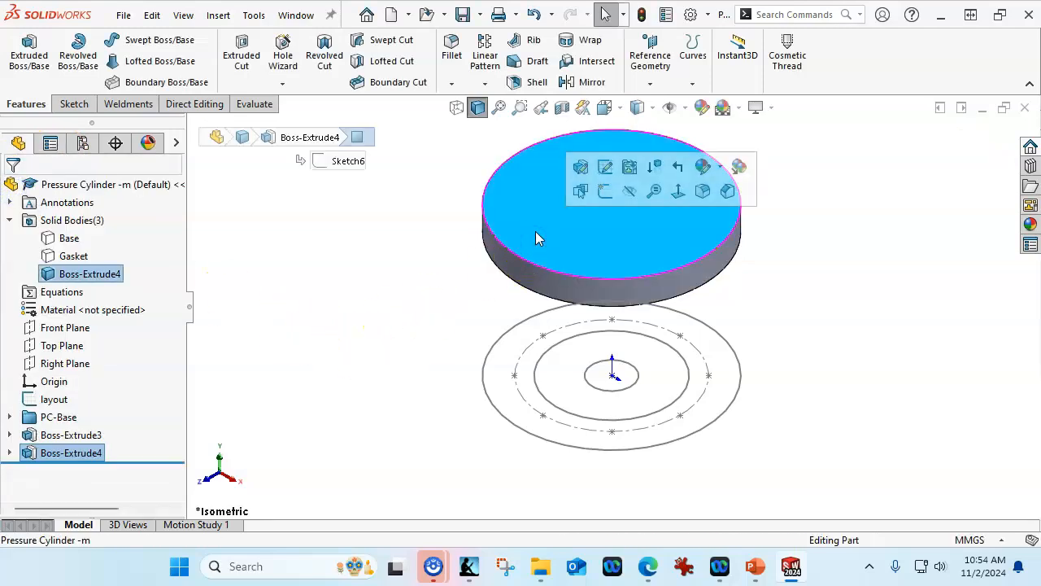
pyautogui.click(284, 55)
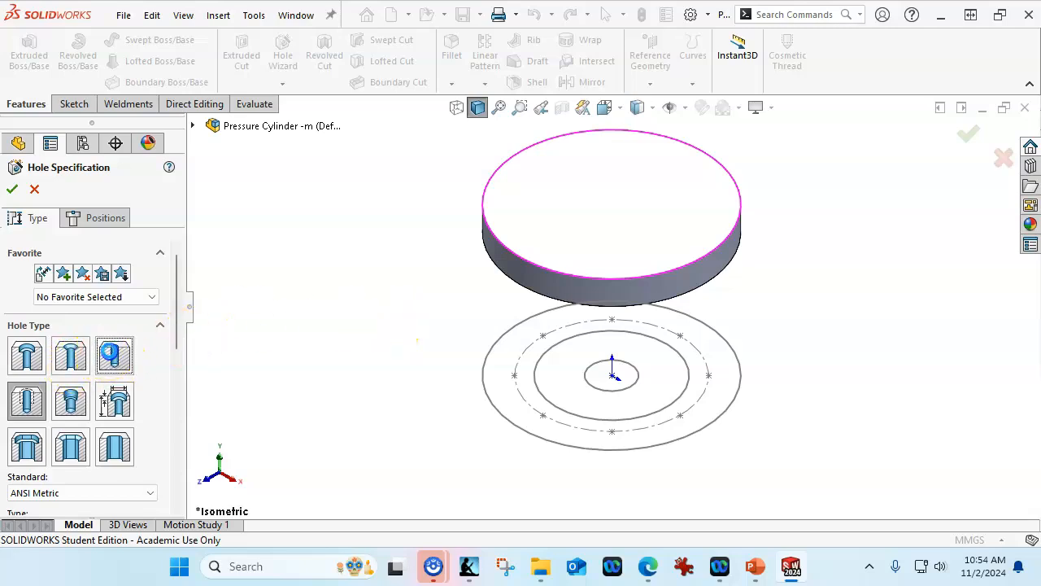
pyautogui.click(114, 356)
pyautogui.moveTo(177, 308); pyautogui.dragTo(174, 379)
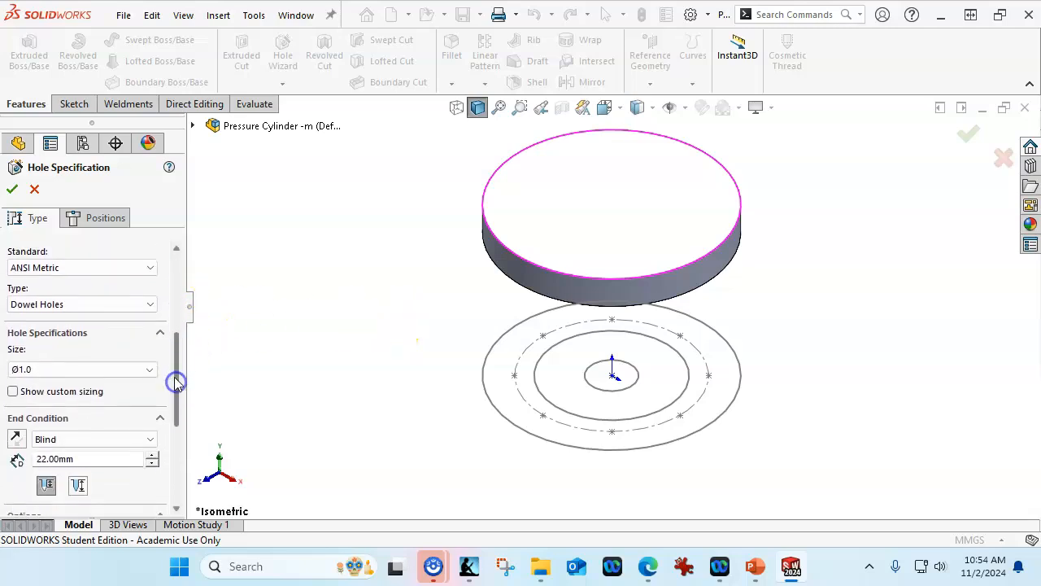
pyautogui.click(123, 305)
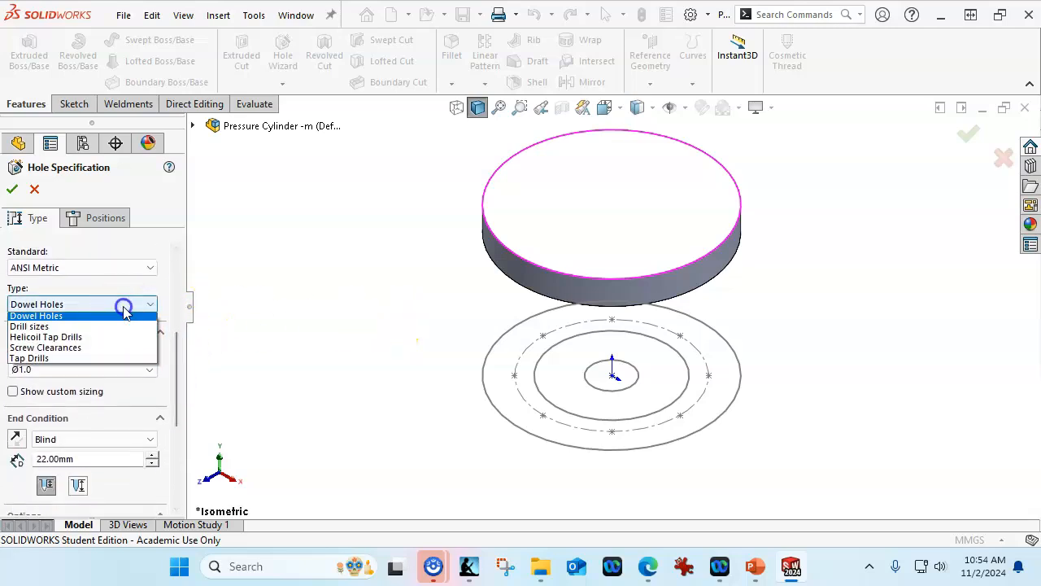
pyautogui.click(88, 350)
pyautogui.click(101, 370)
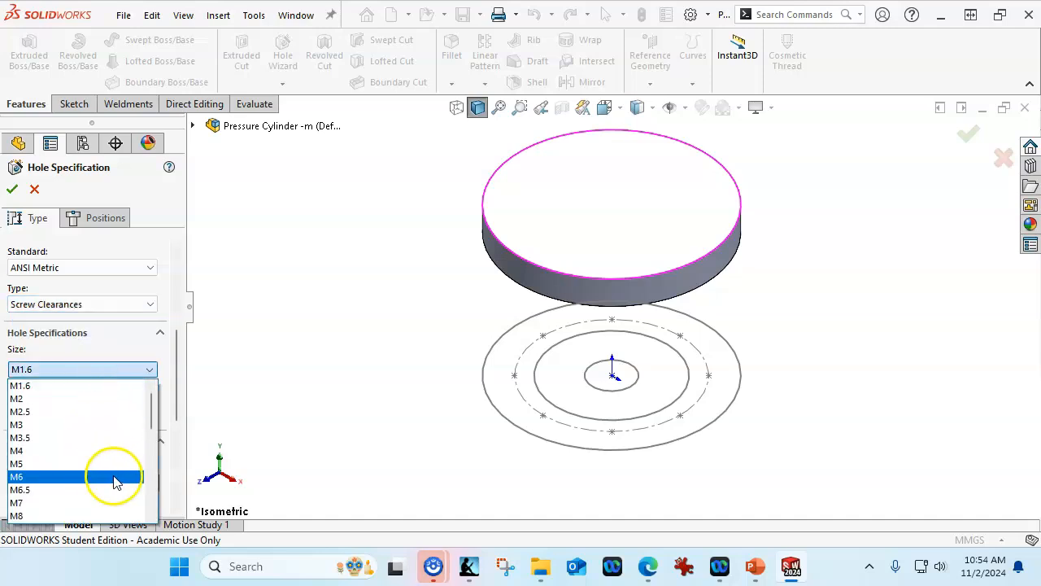
pyautogui.click(122, 515)
# Set the M8 clearance hole's end condition to Up To Next, leaving custom sizing off.
pyautogui.moveTo(175, 346); pyautogui.dragTo(183, 369)
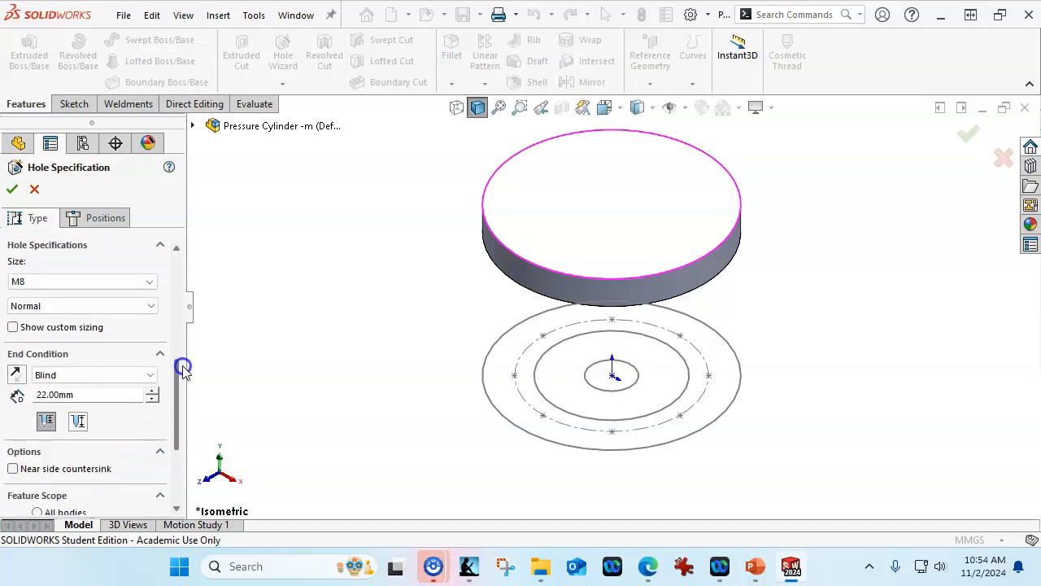
pyautogui.click(72, 333)
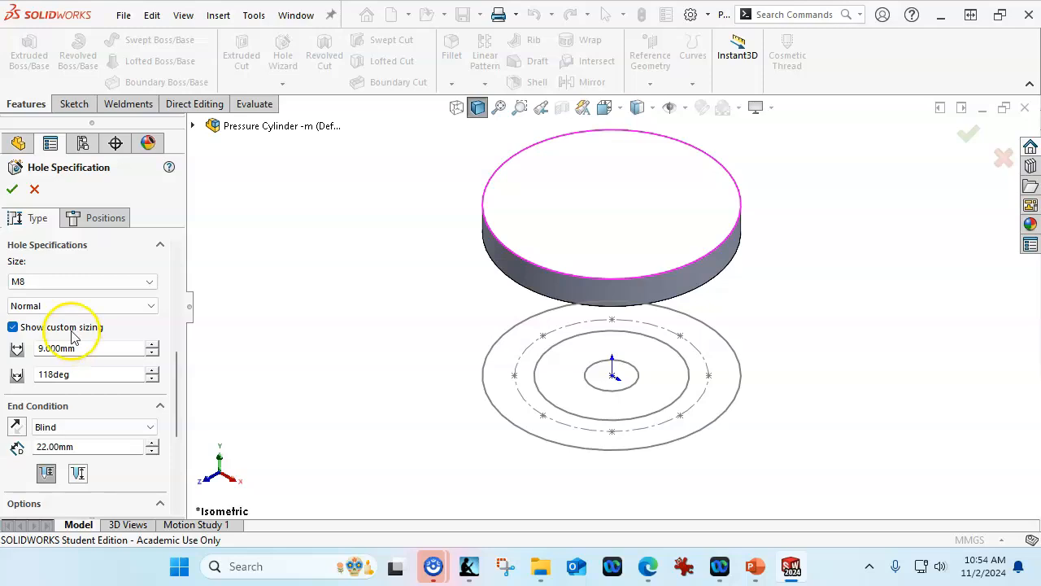
pyautogui.click(72, 330)
pyautogui.click(90, 374)
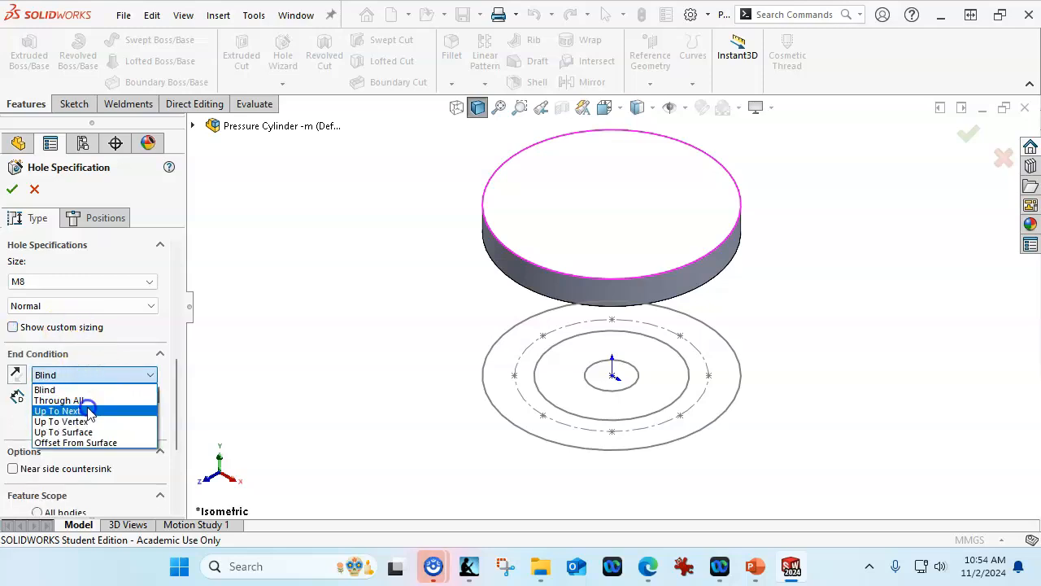
pyautogui.click(90, 411)
# Place a hole centre on the layout's upper-left bolt-circle point, keeping only this one hole.
pyautogui.click(105, 217)
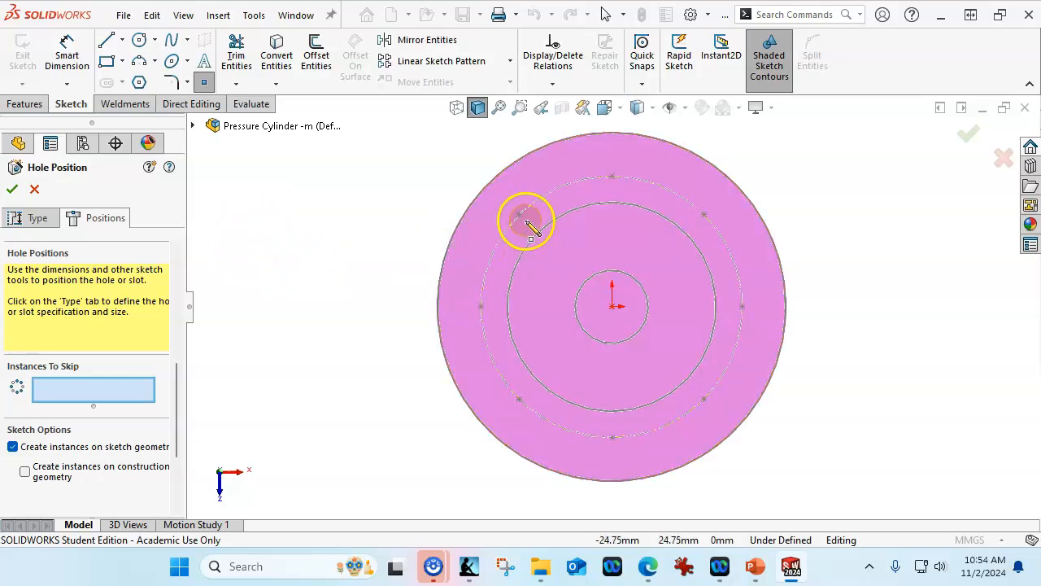
pyautogui.click(519, 214)
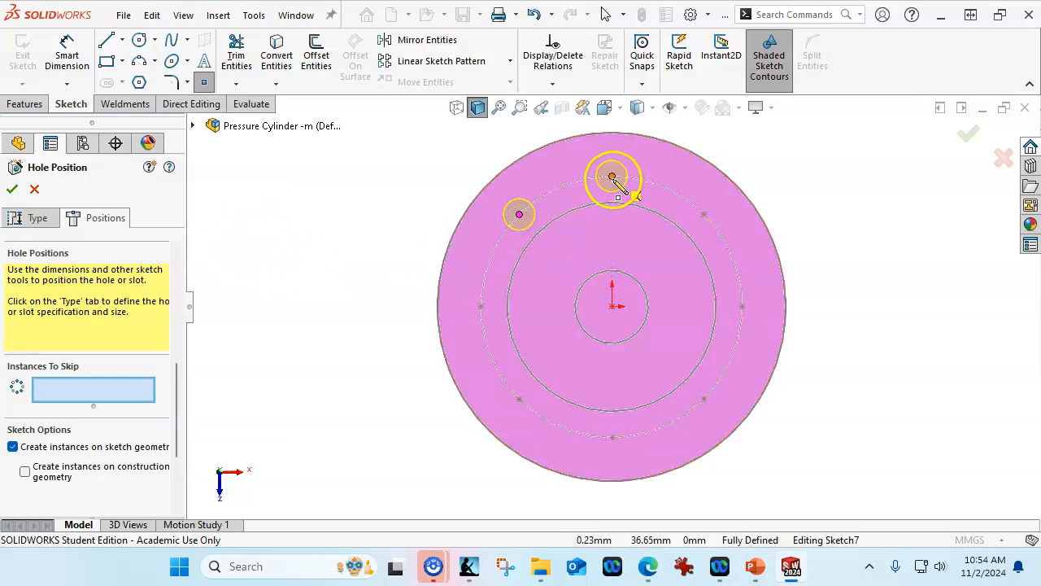
pyautogui.click(611, 177)
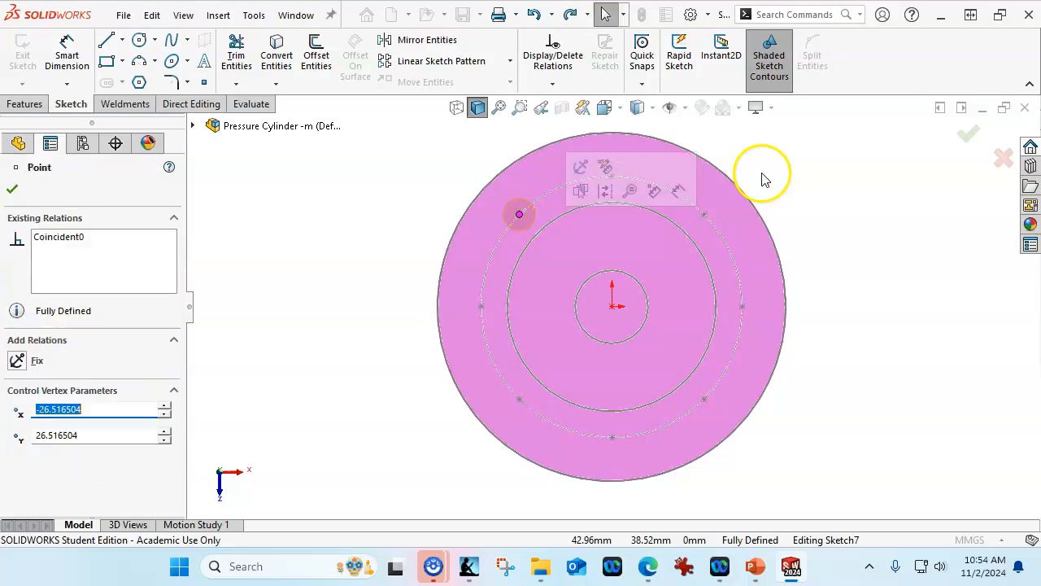
pyautogui.click(350, 199)
pyautogui.hotkey('ctrl', 'z')
# Try a circular sketch pattern of the hole point with 4 instances, test it by moving an instance, and undo the pattern.
pyautogui.click(519, 216)
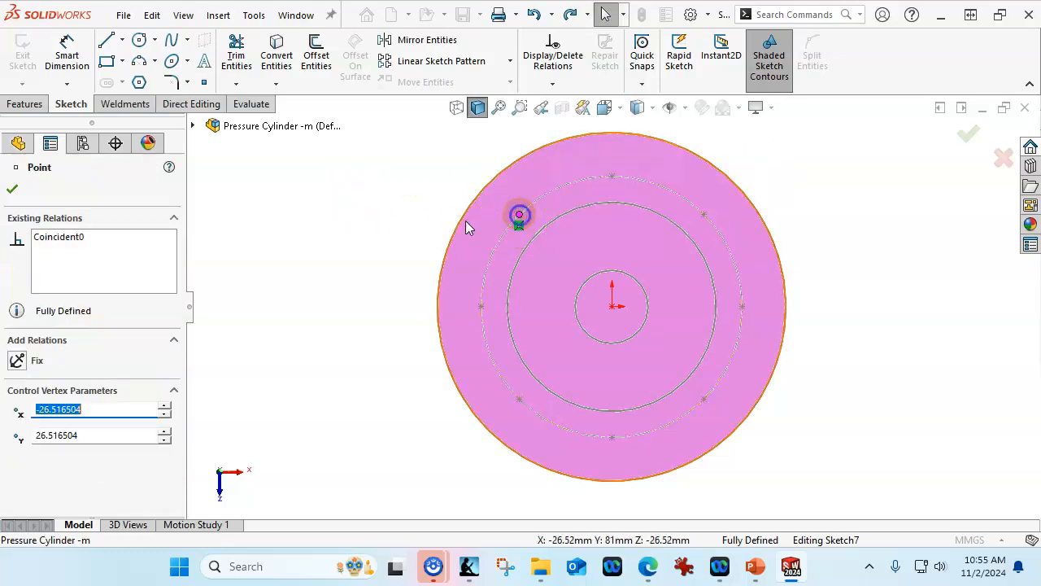
pyautogui.click(508, 61)
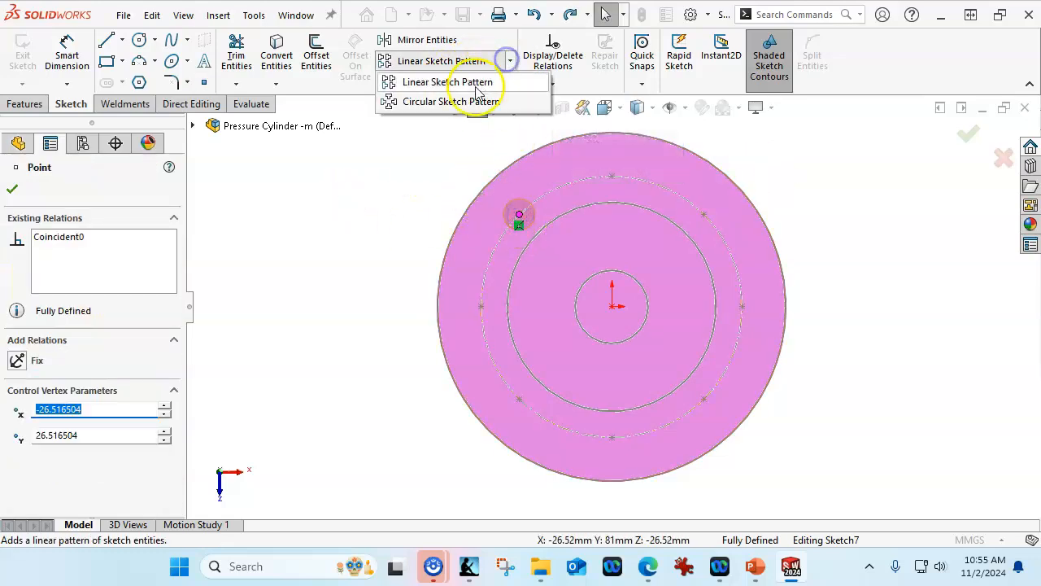
pyautogui.click(452, 101)
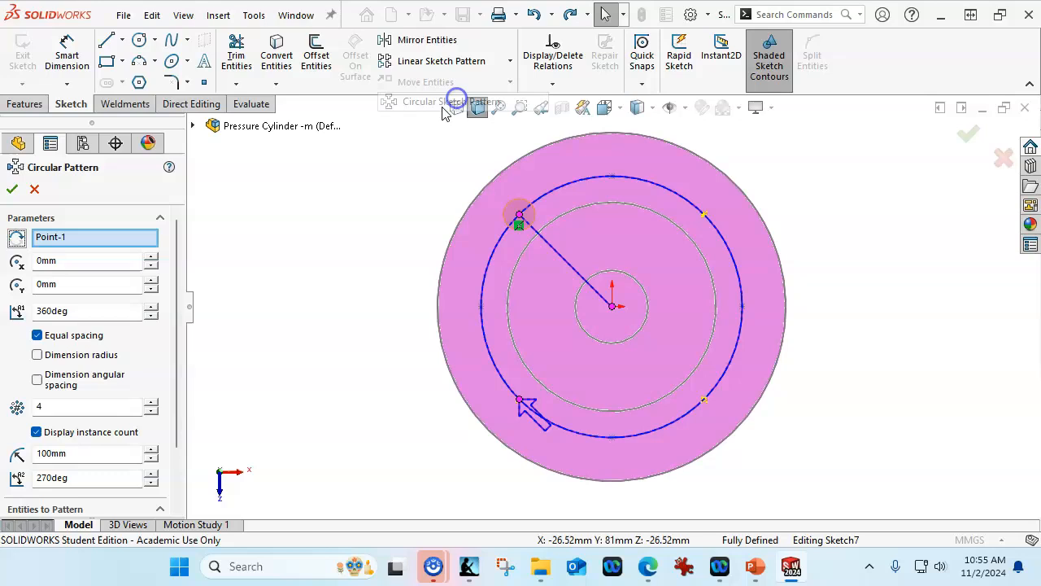
pyautogui.click(12, 190)
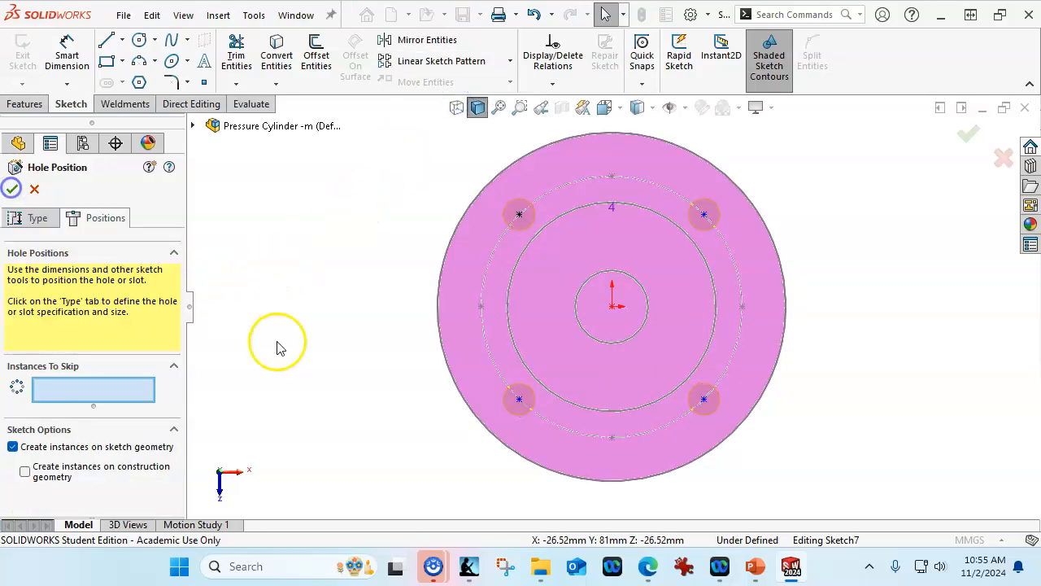
pyautogui.moveTo(704, 214); pyautogui.dragTo(773, 205)
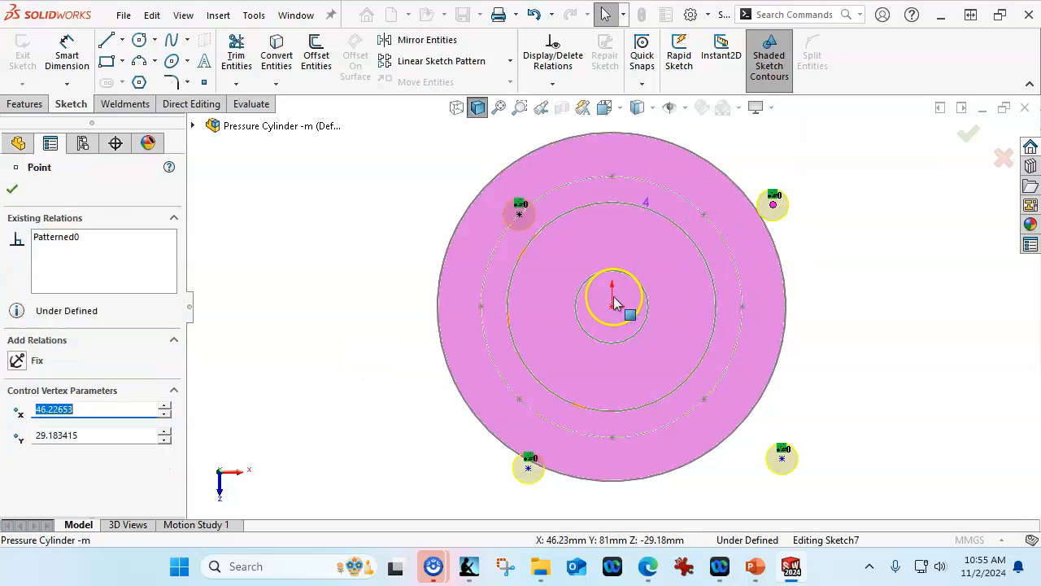
pyautogui.click(321, 271)
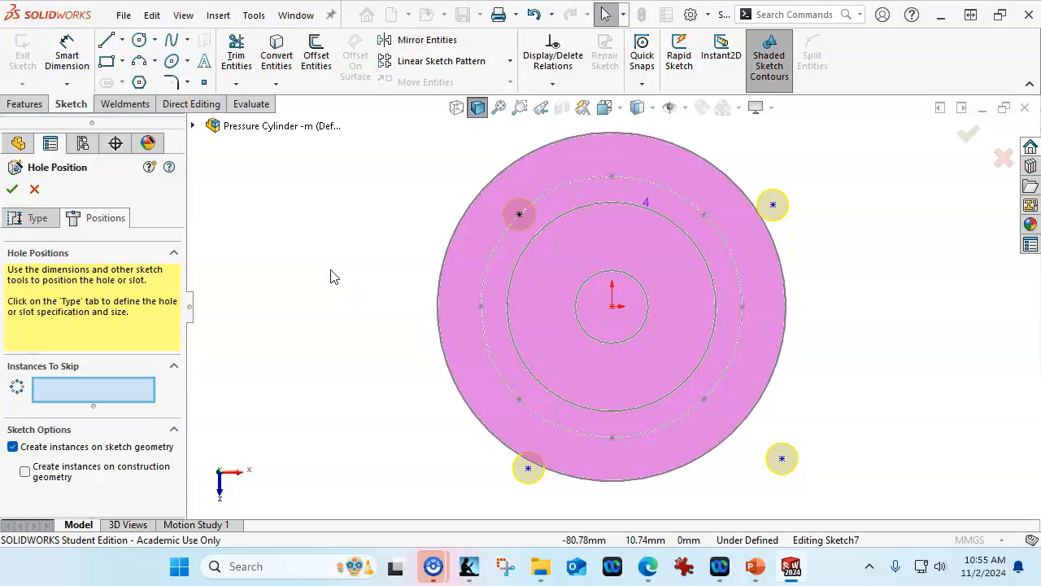
pyautogui.hotkey('ctrl', 'z')
pyautogui.hotkey('ctrl', 'z')
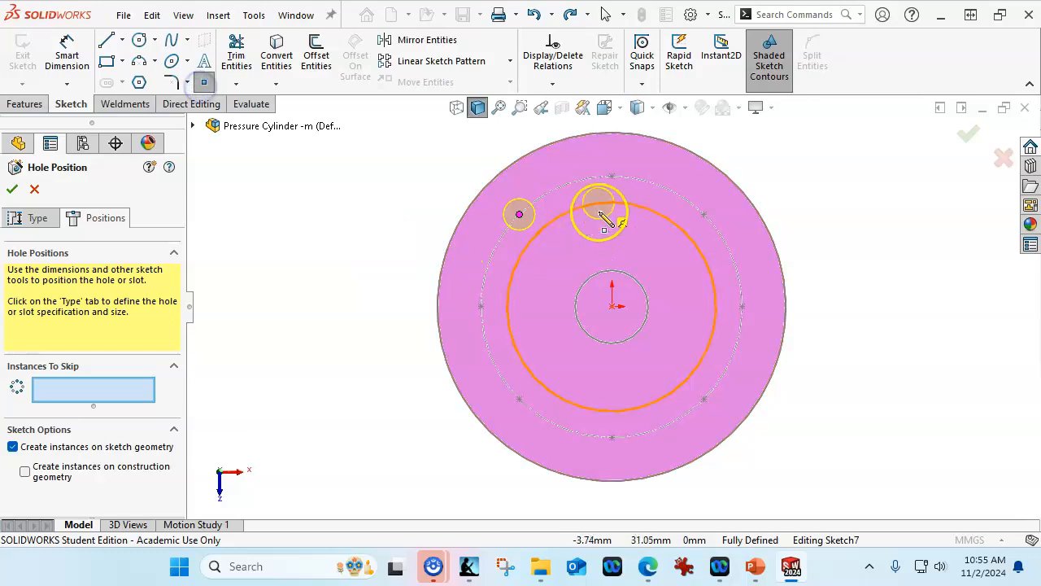
# Place hole centres at the remaining seven bolt-circle points of the layout.
pyautogui.click(612, 177)
pyautogui.click(704, 214)
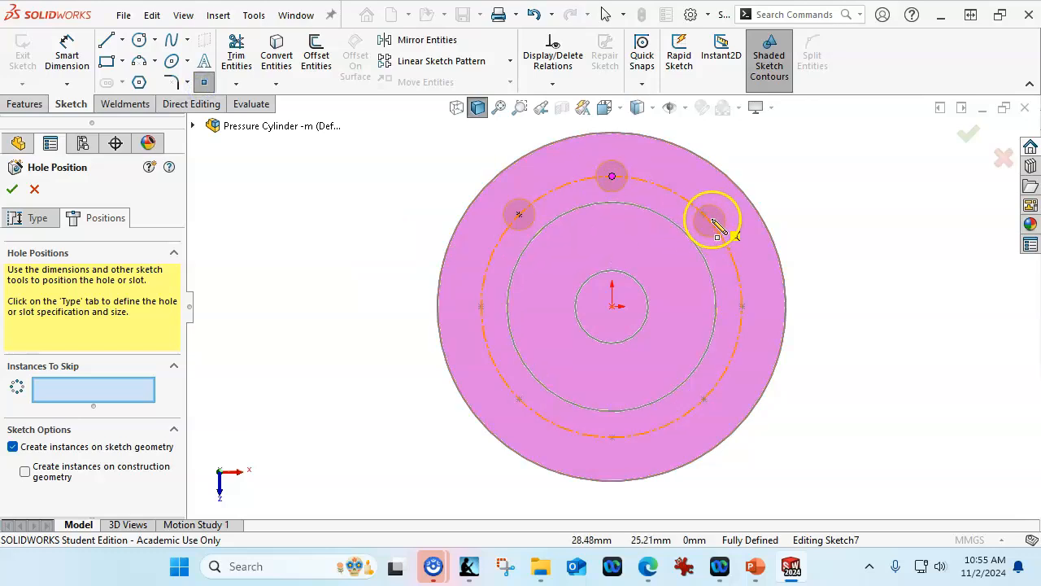
pyautogui.click(742, 307)
pyautogui.click(704, 399)
pyautogui.click(616, 437)
pyautogui.click(520, 400)
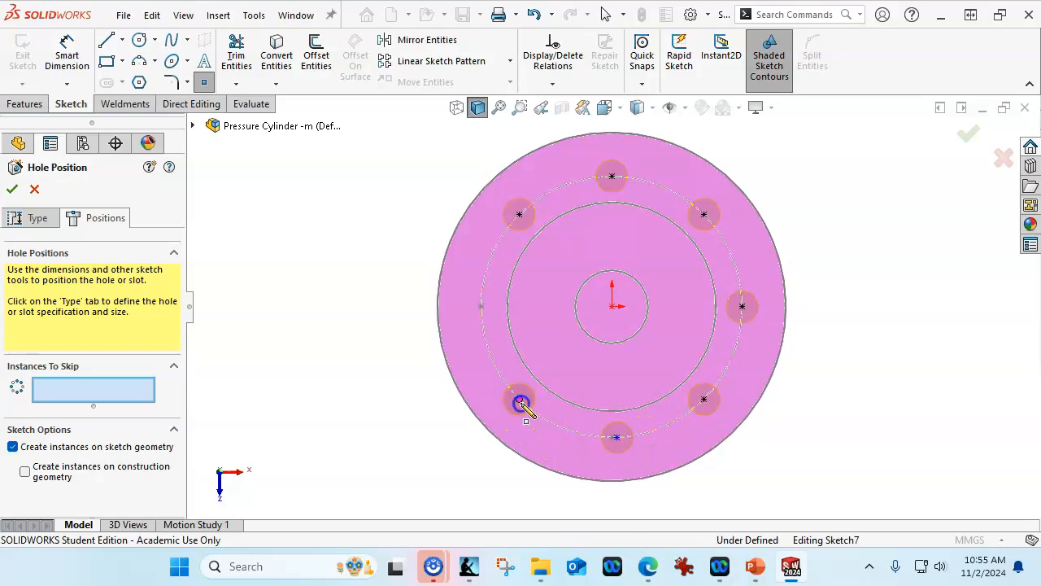
pyautogui.click(480, 307)
pyautogui.rightClick(351, 254)
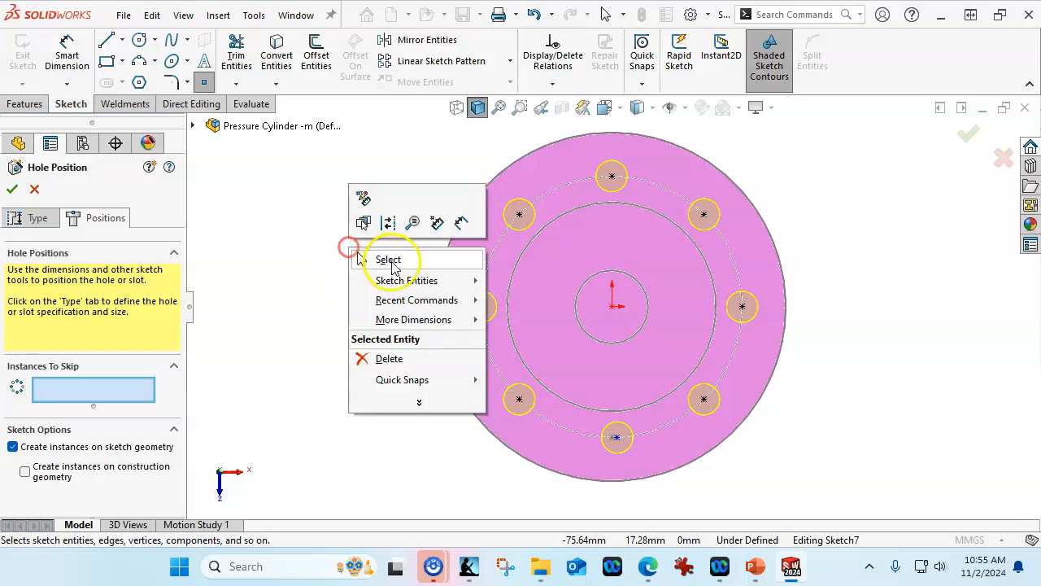
# Finish placing the hole centres and create the eight M8 clearance holes in the cover.
pyautogui.click(380, 261)
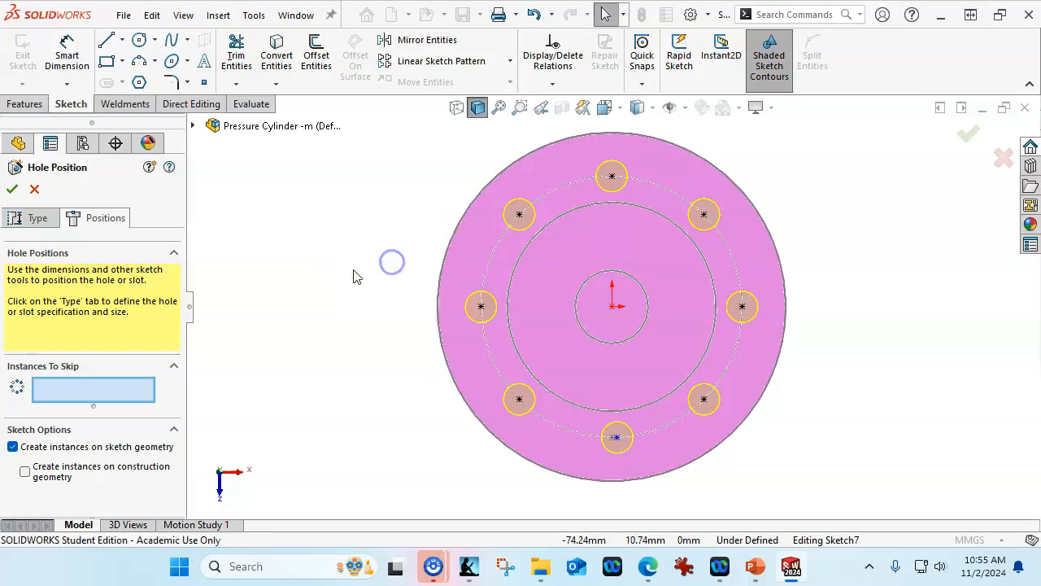
pyautogui.click(969, 135)
pyautogui.moveTo(755, 418)
pyautogui.mouseDown(button='middle')
pyautogui.moveTo(811, 381)
pyautogui.moveTo(781, 209)
pyautogui.moveTo(786, 226)
pyautogui.mouseUp(button='middle')
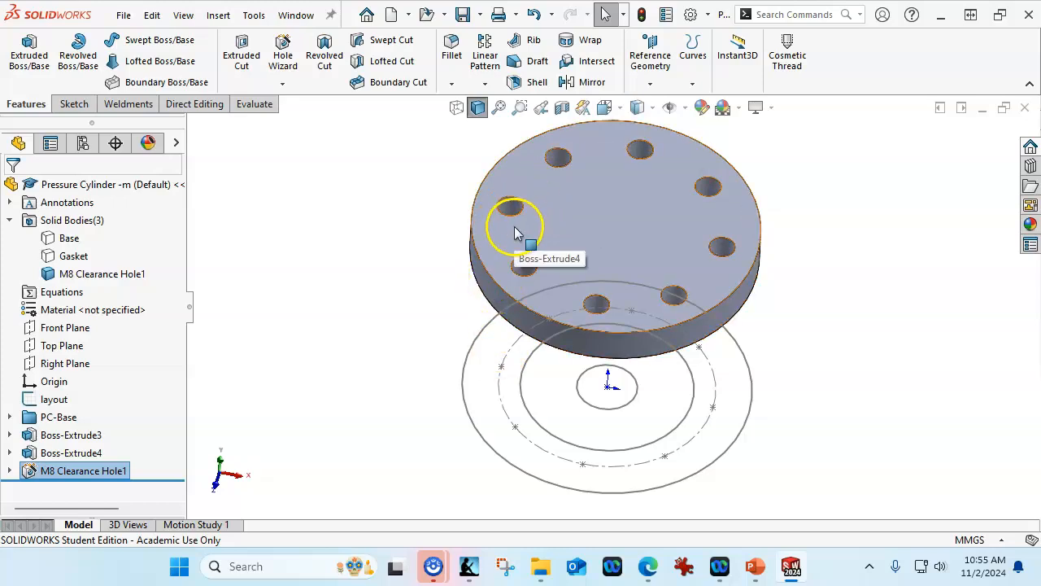
# Start a Hole Wizard hole on the cover's top face as a straight tapped hole in the ANSI Metric standard.
pyautogui.click(611, 225)
pyautogui.click(281, 64)
pyautogui.moveTo(183, 284); pyautogui.dragTo(187, 388)
pyautogui.click(145, 314)
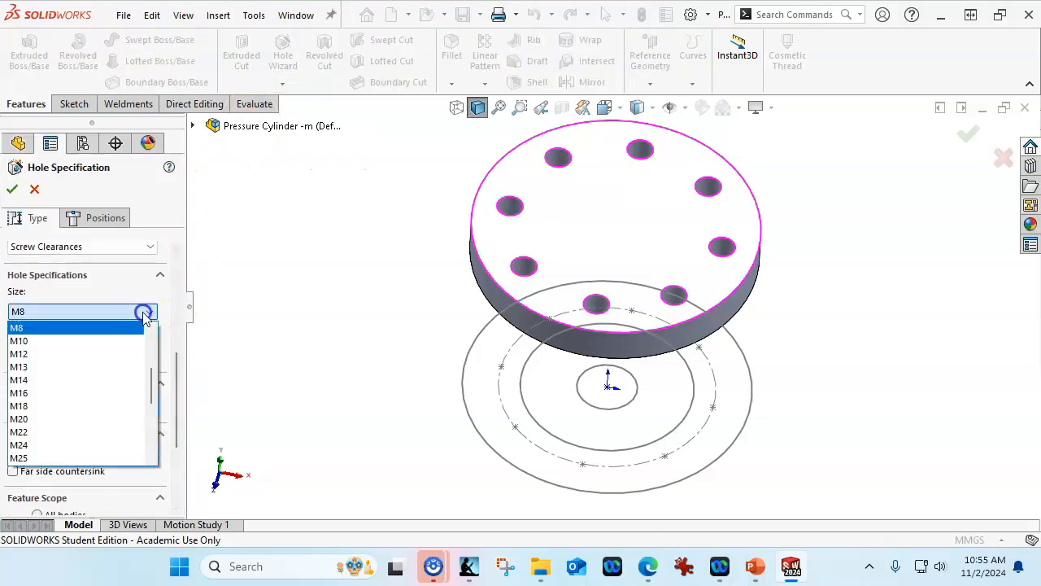
pyautogui.scroll(-2, 98, 414)
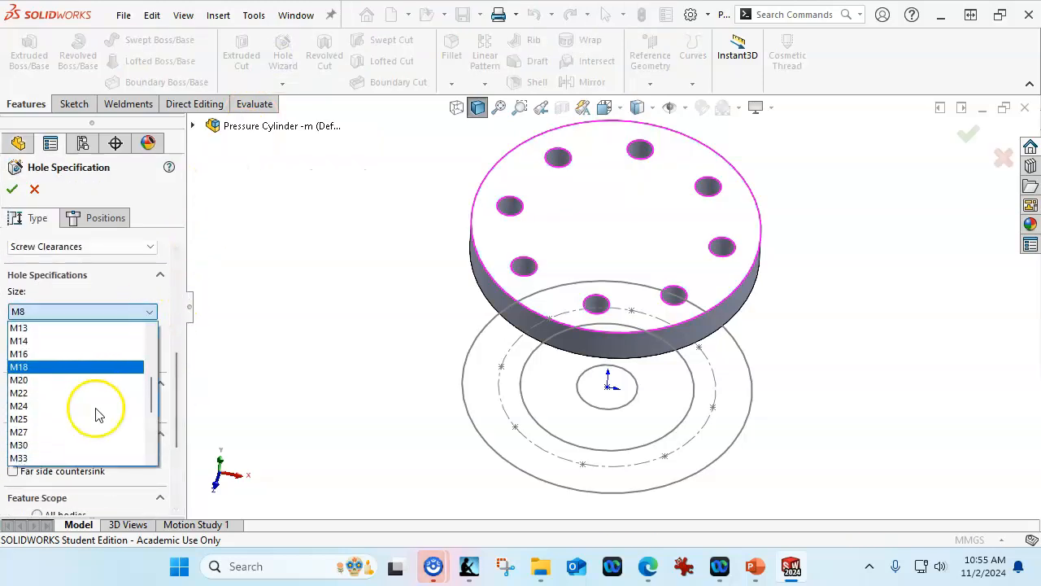
pyautogui.click(98, 276)
pyautogui.scroll(5, 122, 288)
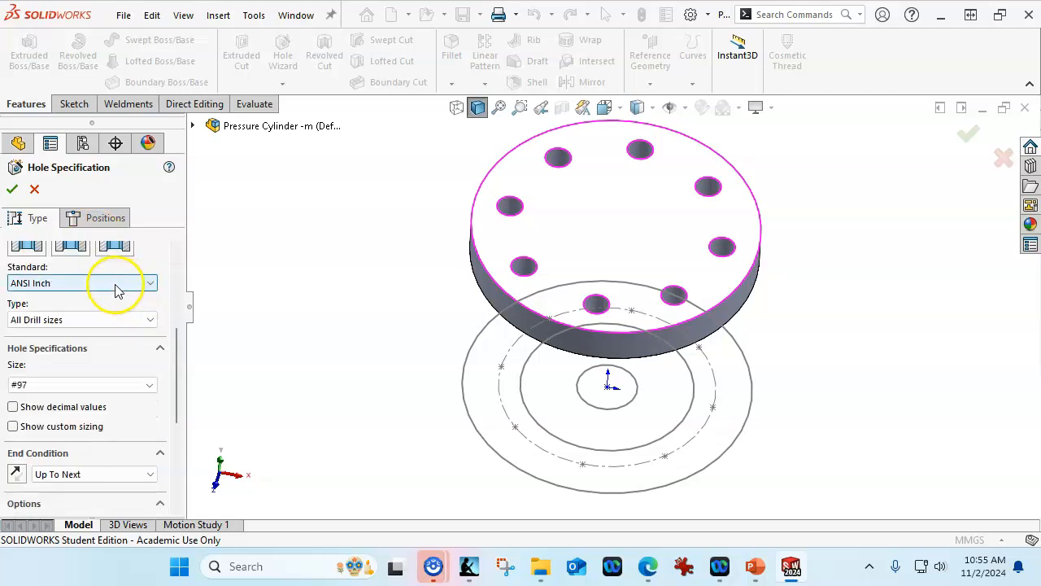
pyautogui.moveTo(175, 353); pyautogui.dragTo(176, 324)
pyautogui.click(27, 318)
pyautogui.click(107, 294)
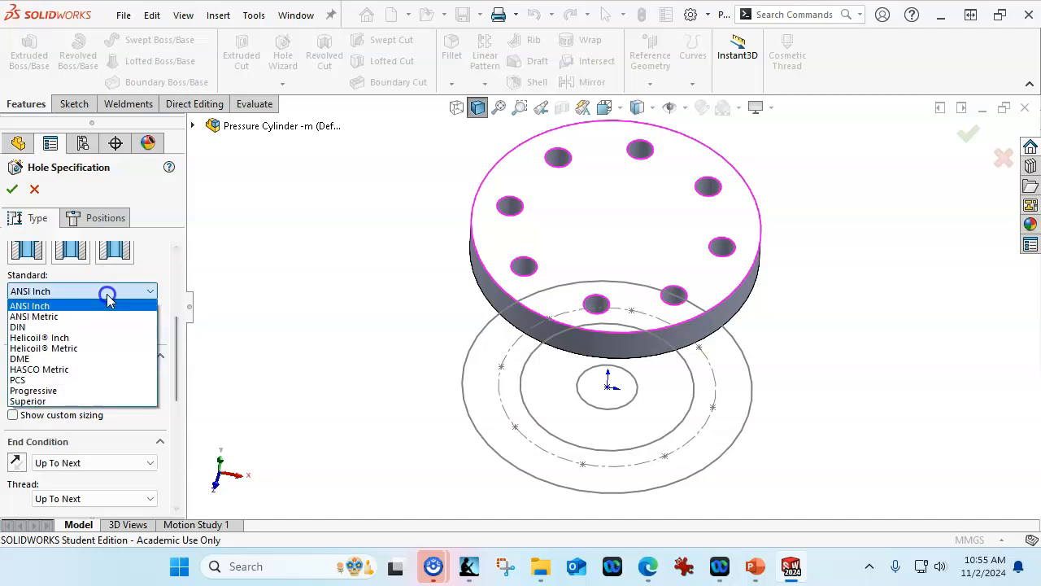
pyautogui.click(63, 316)
# Set the tapped hole's size to M24x3.0, keeping hole and thread at Up To Next.
pyautogui.moveTo(179, 333); pyautogui.dragTo(167, 360)
pyautogui.click(124, 278)
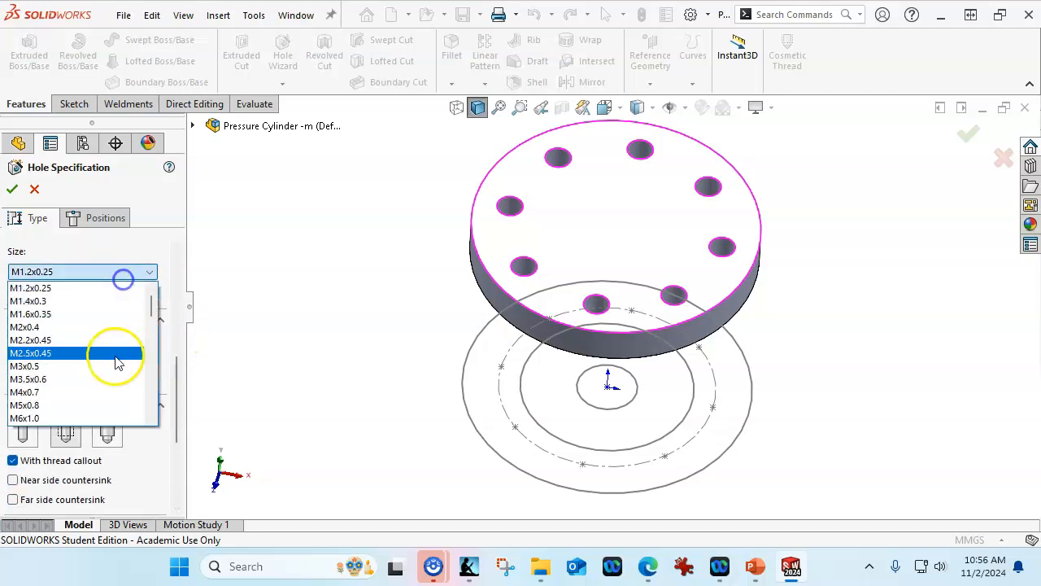
pyautogui.scroll(-10, 115, 362)
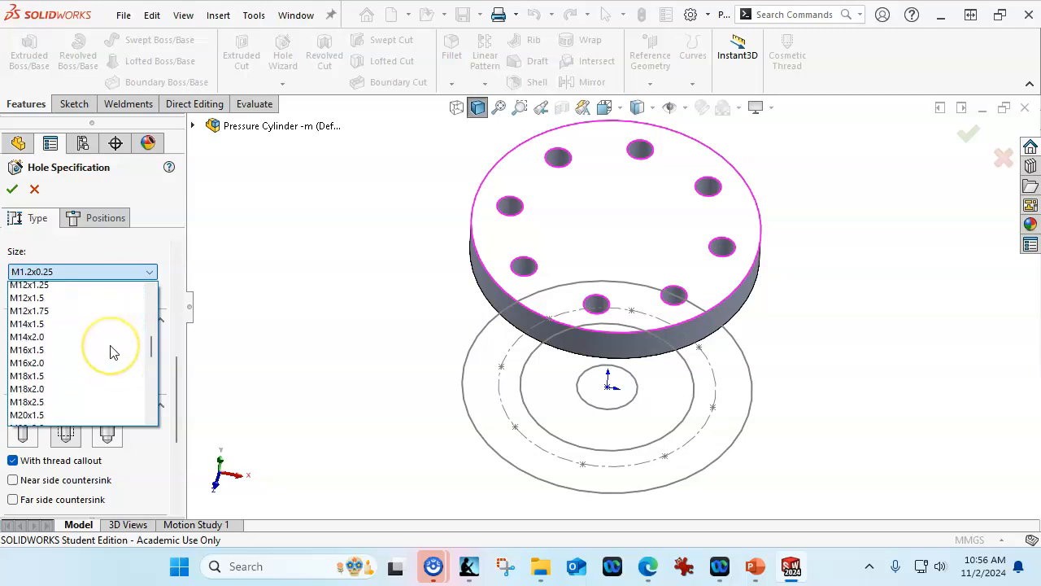
pyautogui.click(52, 379)
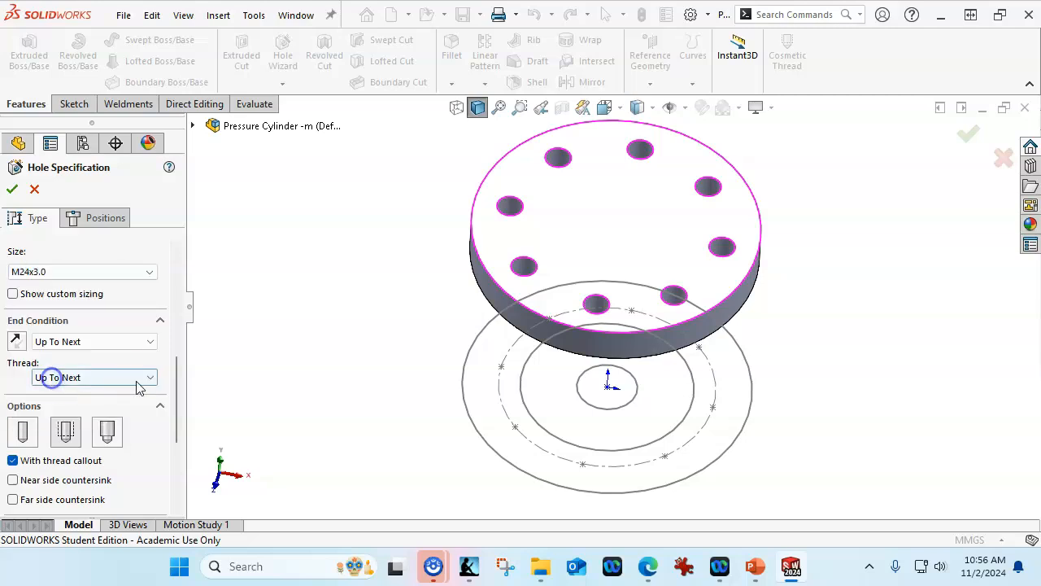
pyautogui.moveTo(179, 356); pyautogui.dragTo(179, 436)
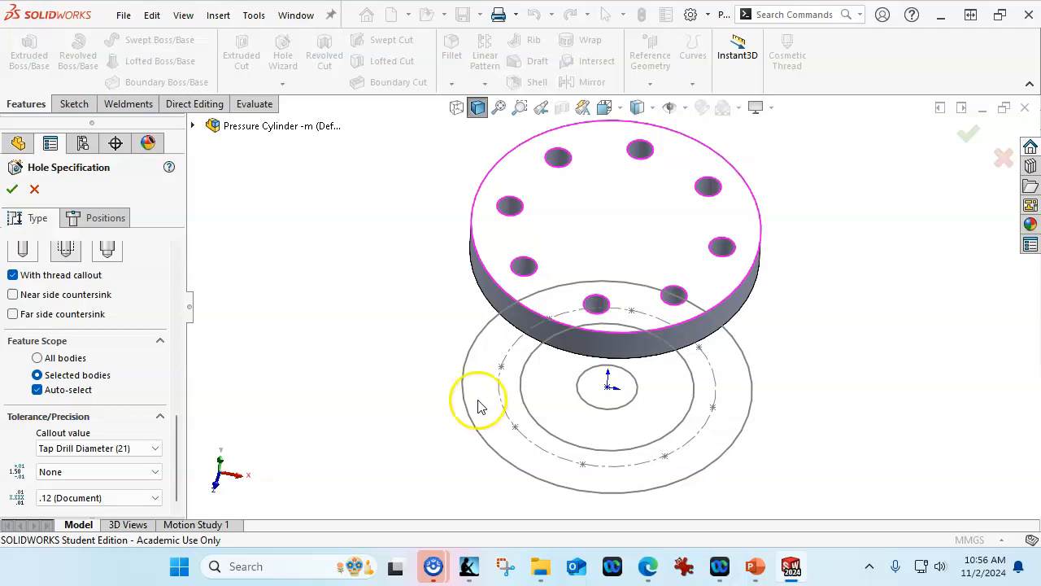
# Place the tapped hole's centre at the origin and create the hole through the cover.
pyautogui.click(104, 218)
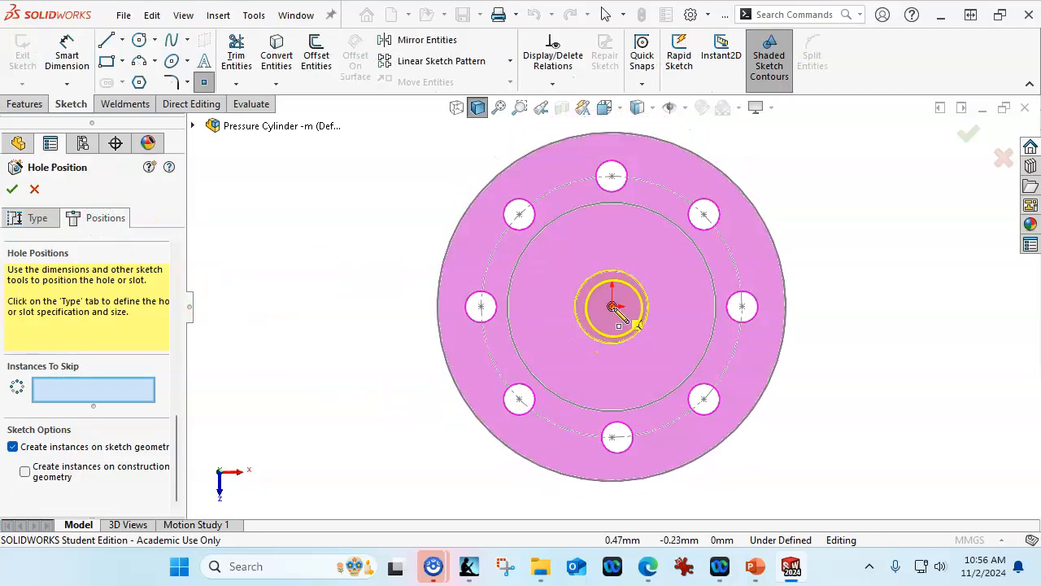
pyautogui.click(612, 306)
pyautogui.press('Return')
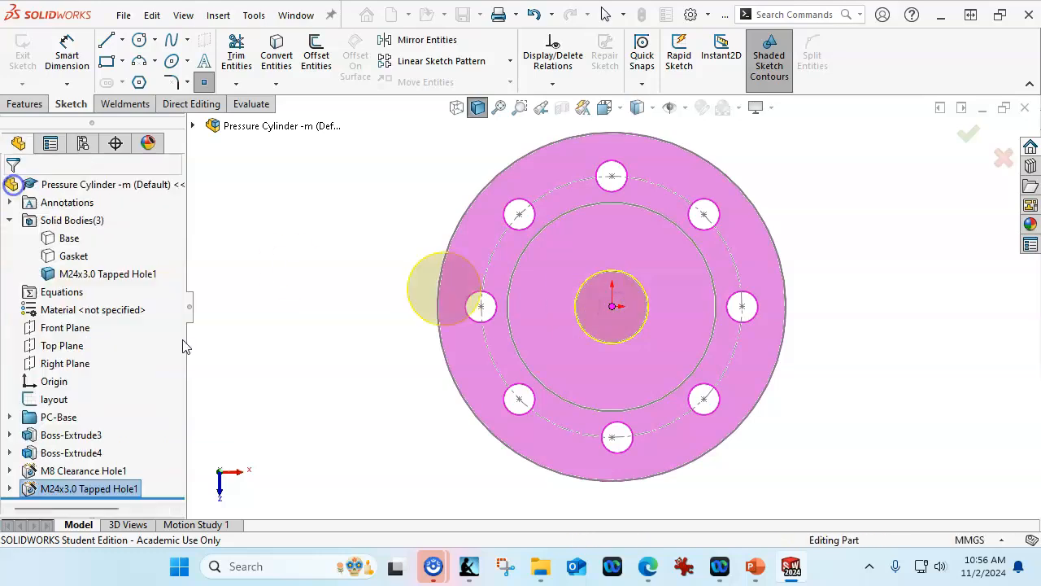
pyautogui.moveTo(465, 481); pyautogui.dragTo(429, 253, button='middle')
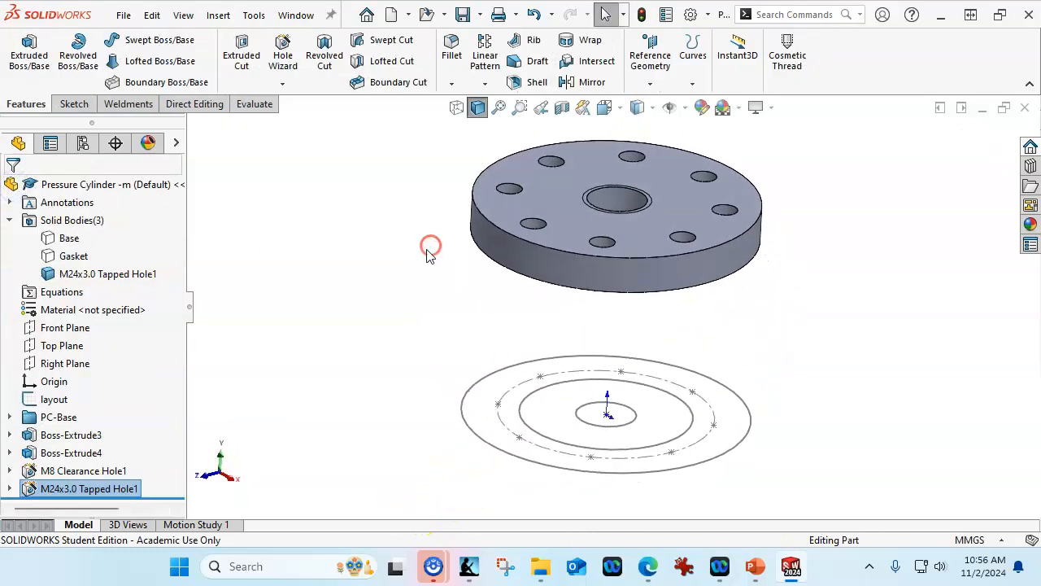
# Rename the cover's solid body as Cover.
pyautogui.click(109, 274)
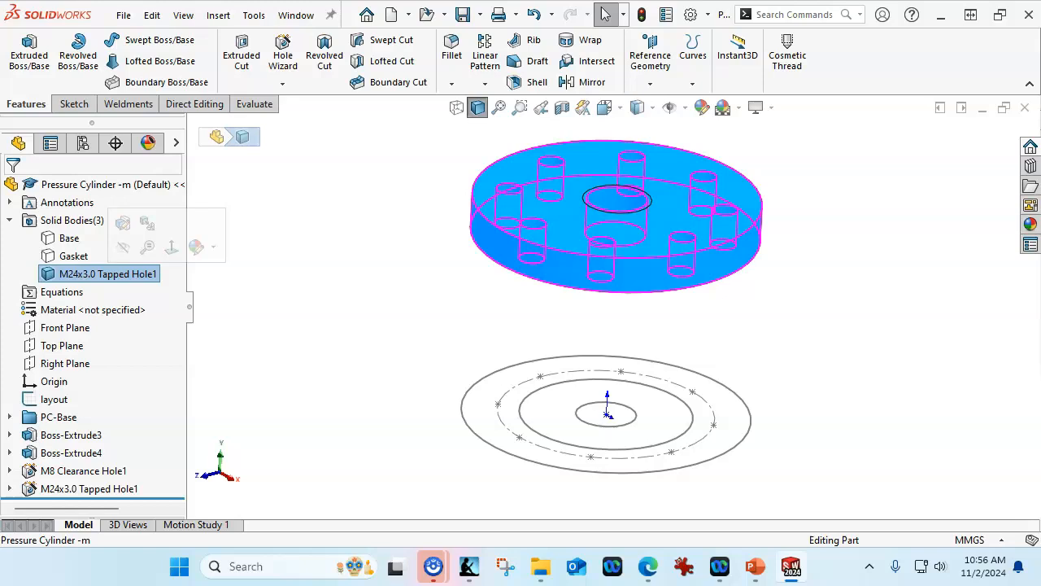
pyautogui.click(111, 275)
pyautogui.write('co')
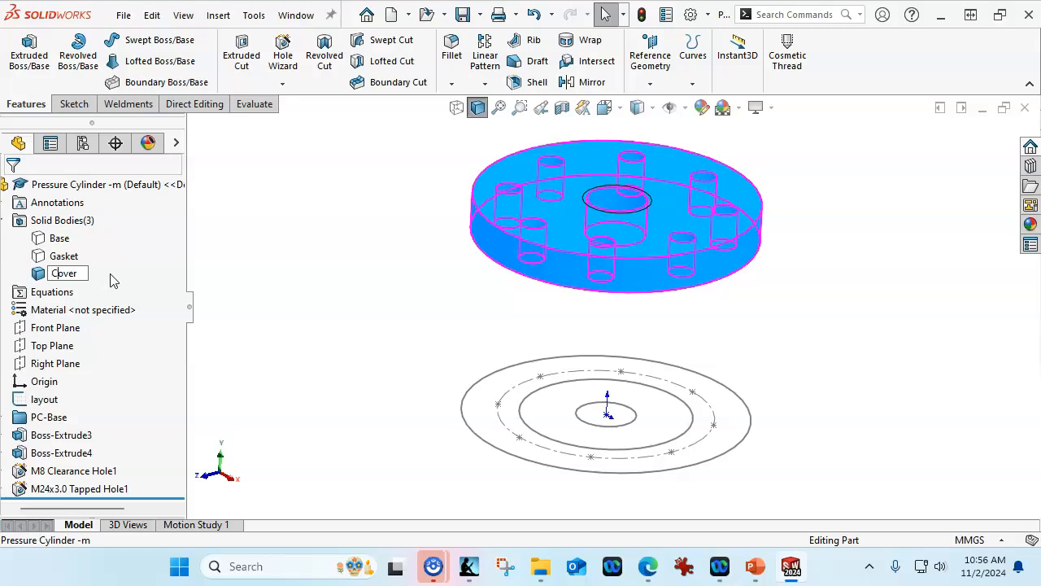
pyautogui.press('Return')
pyautogui.click(291, 303)
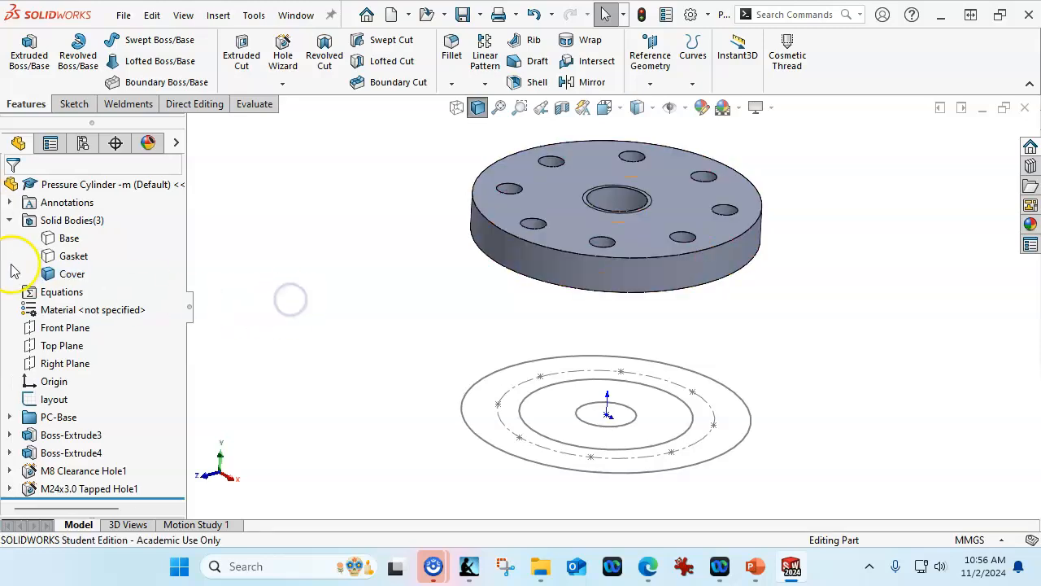
# Show all the solid bodies so that the base and gasket are displayed with the cover.
pyautogui.click(68, 237)
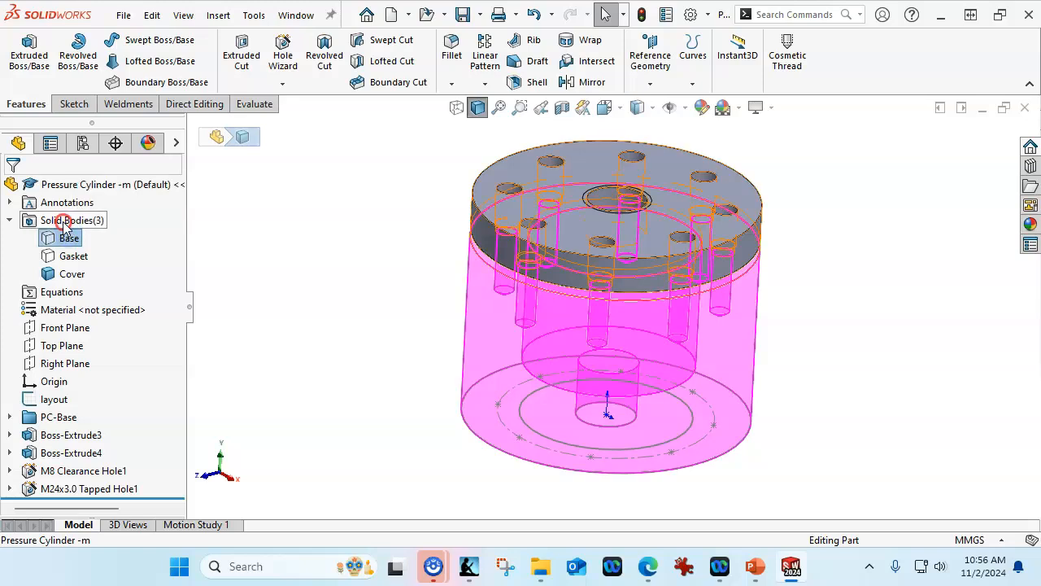
pyautogui.rightClick(63, 222)
pyautogui.click(104, 198)
pyautogui.click(305, 328)
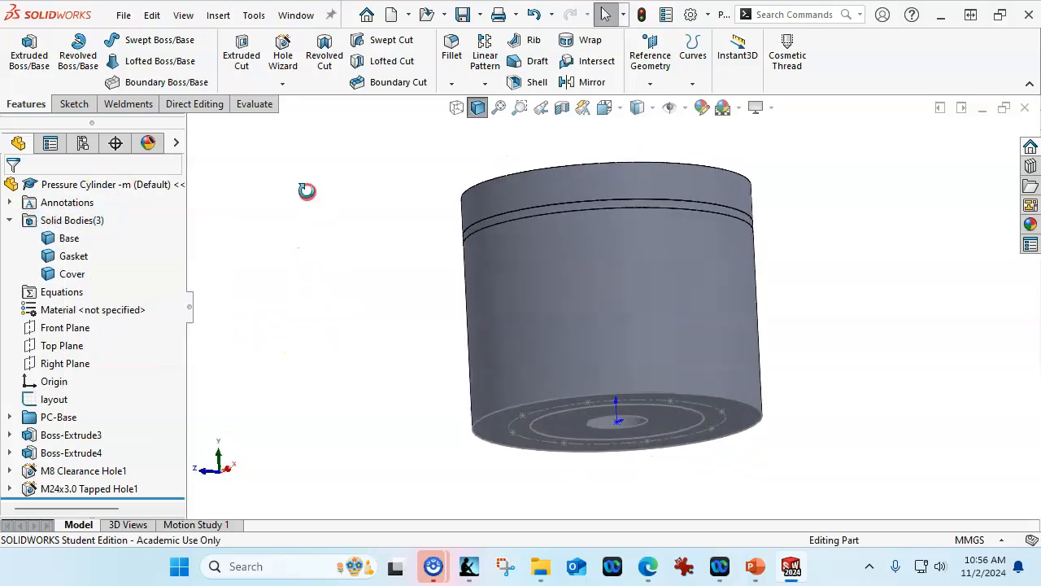
# Hide the layout sketch.
pyautogui.rightClick(58, 409)
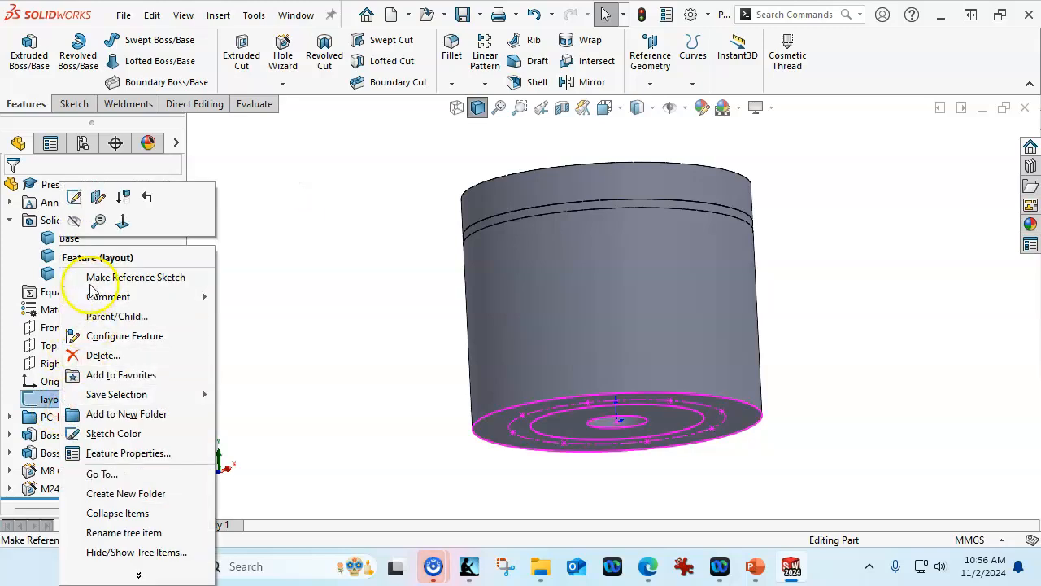
pyautogui.click(79, 220)
pyautogui.moveTo(315, 411); pyautogui.dragTo(300, 356, button='middle')
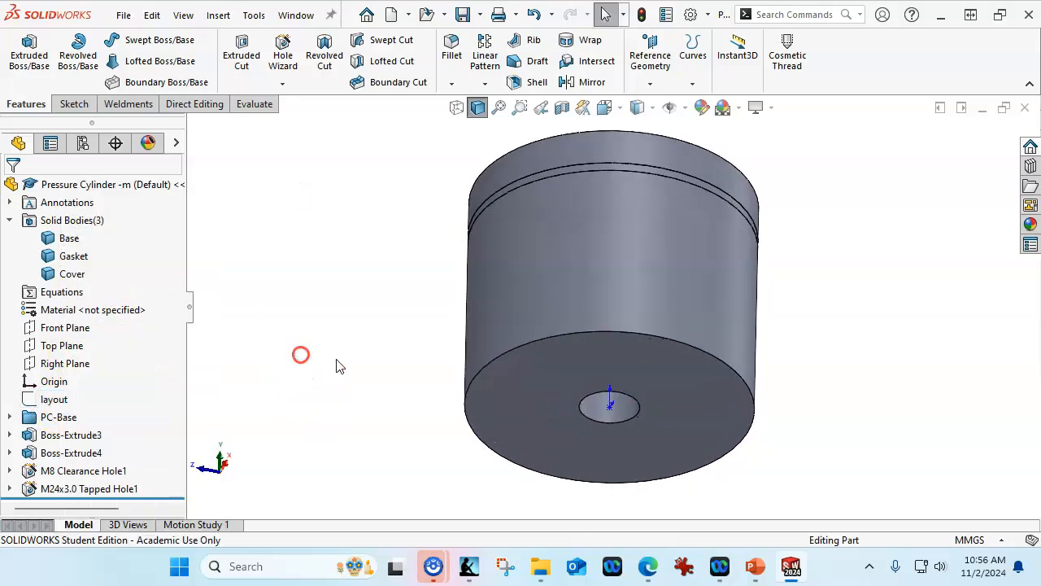
# Search the available commands for "cos" to locate the Cosmetic Thread tool.
pyautogui.click(637, 404)
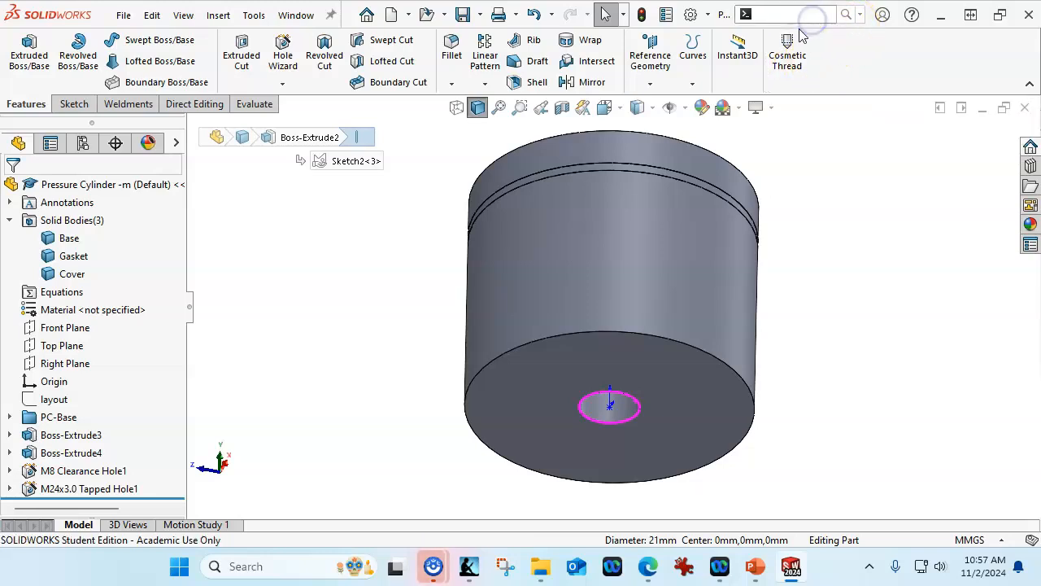
pyautogui.write('os')
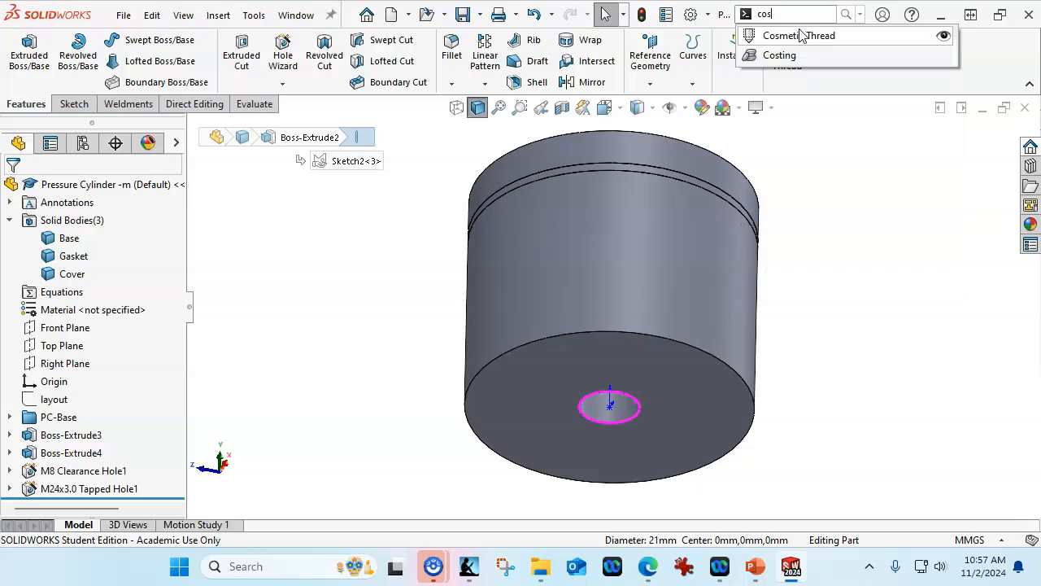
pyautogui.click(293, 205)
# Add an ANSI Metric M24x3.0 machine-thread cosmetic thread, Up to Next, to the circular edge of the base's bottom hole.
pyautogui.click(218, 15)
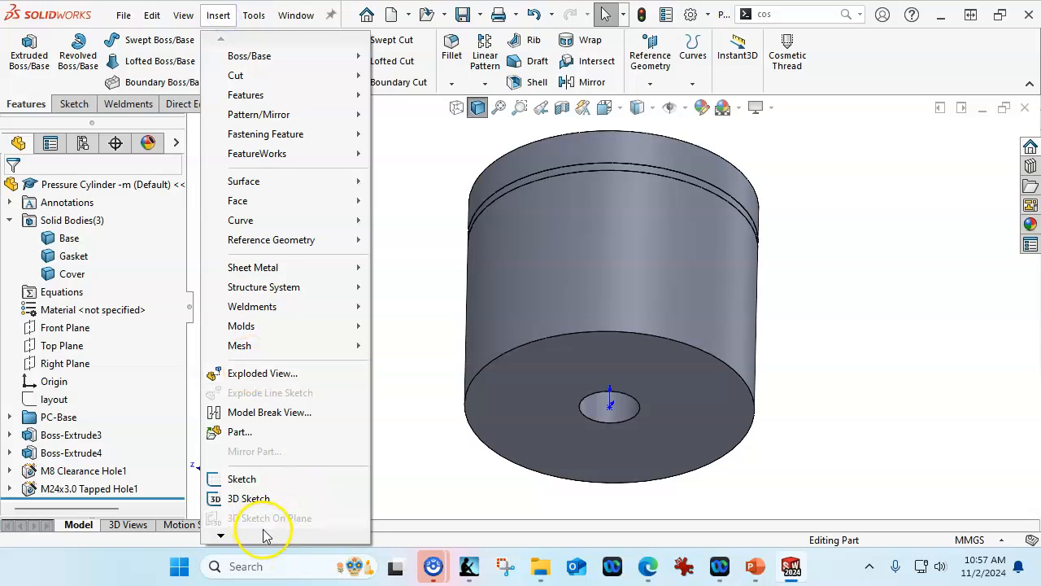
pyautogui.moveTo(262, 535)
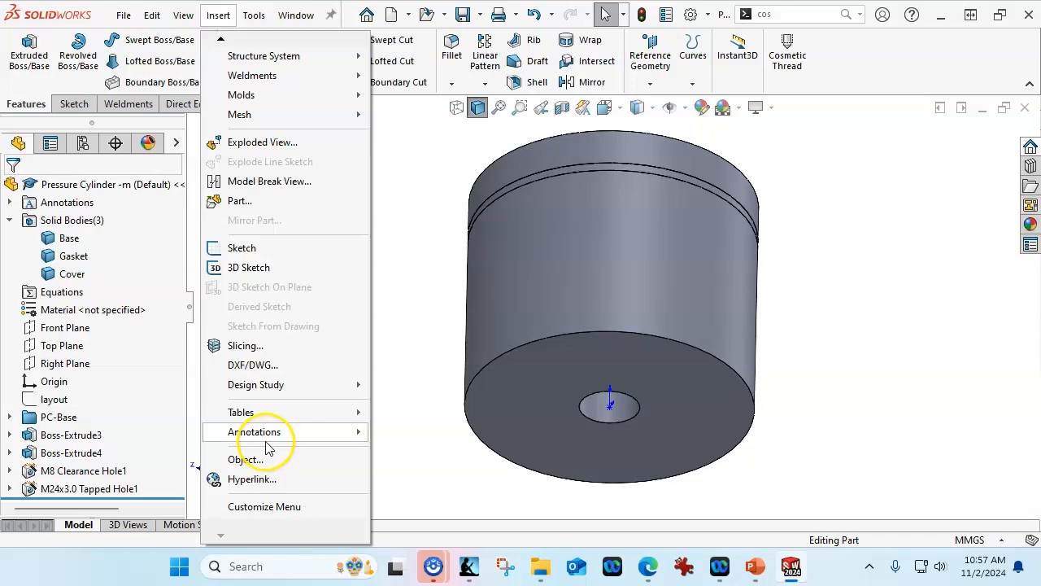
pyautogui.moveTo(344, 431)
pyautogui.click(431, 358)
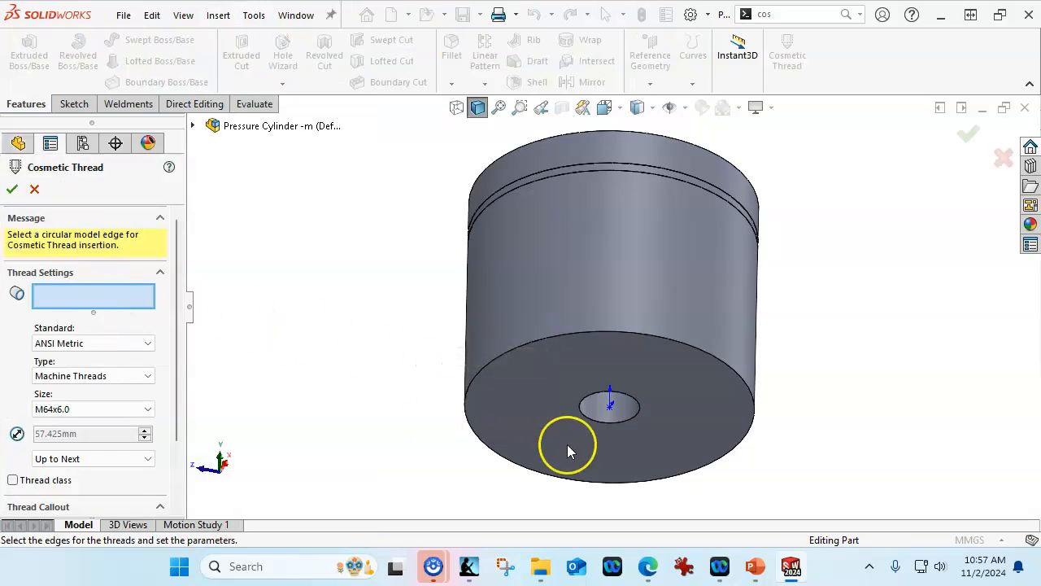
pyautogui.click(584, 422)
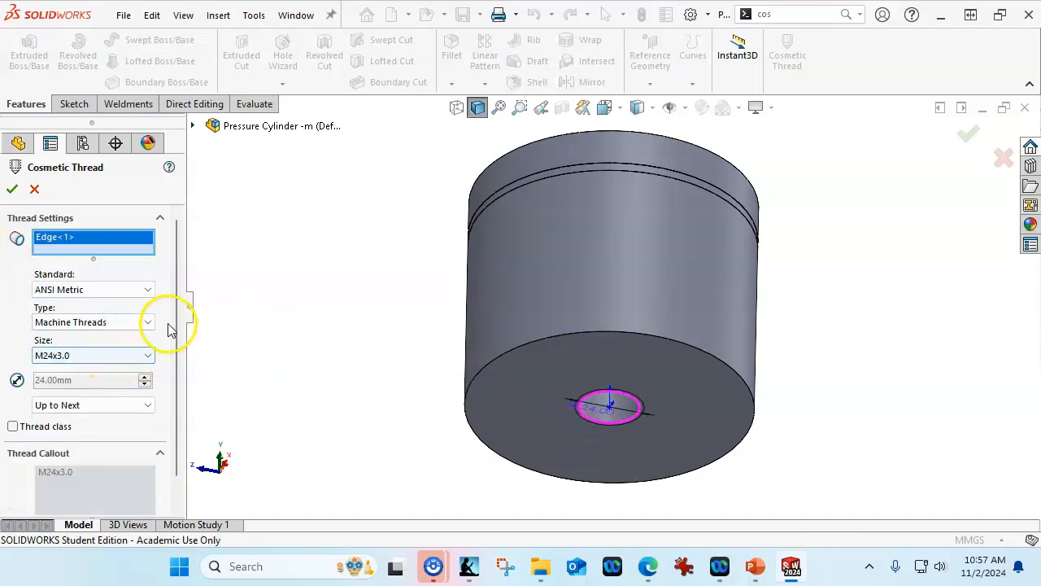
pyautogui.scroll(-2, 174, 332)
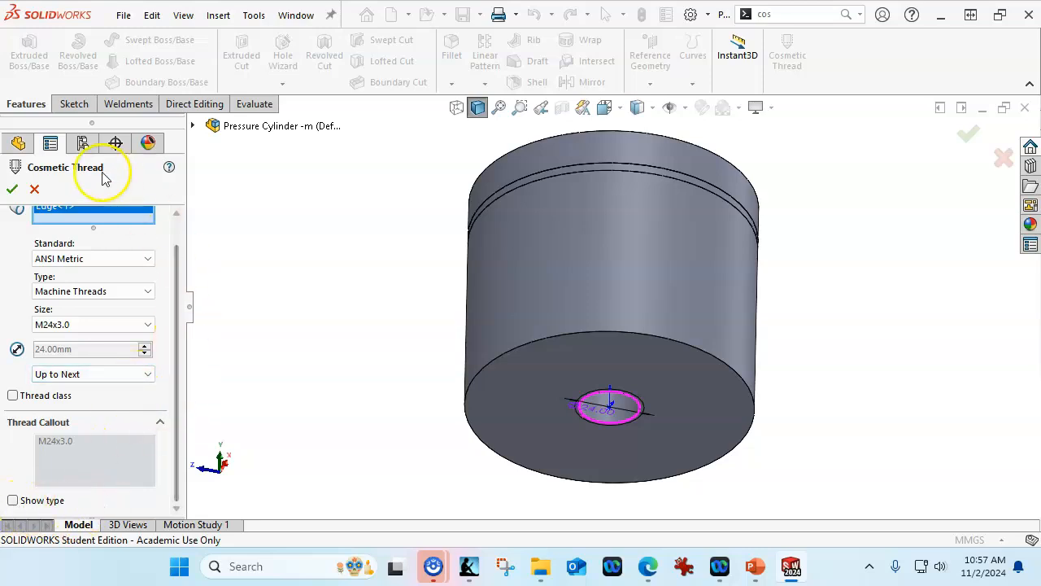
pyautogui.click(12, 191)
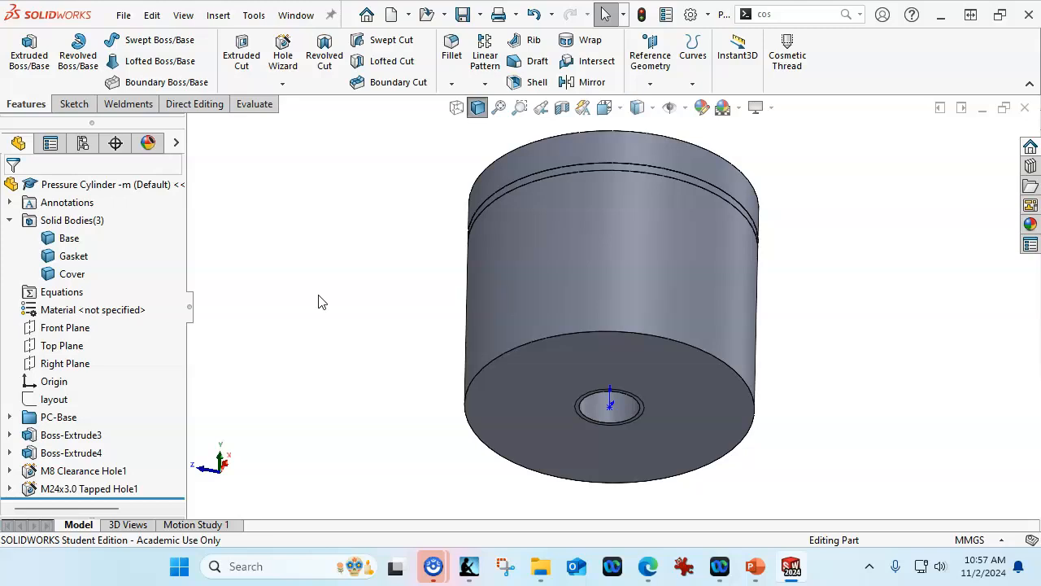
# Assign AISI 1020 as the material of the Base body.
pyautogui.hotkey('ctrl', '1')
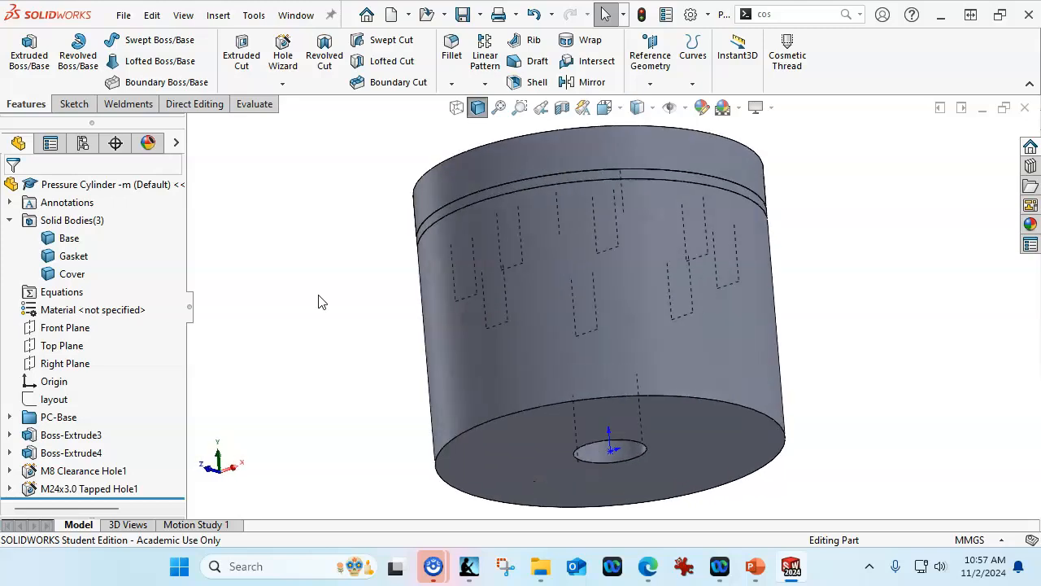
pyautogui.scroll(3, 430, 347)
pyautogui.moveTo(430, 285); pyautogui.dragTo(402, 414, button='middle')
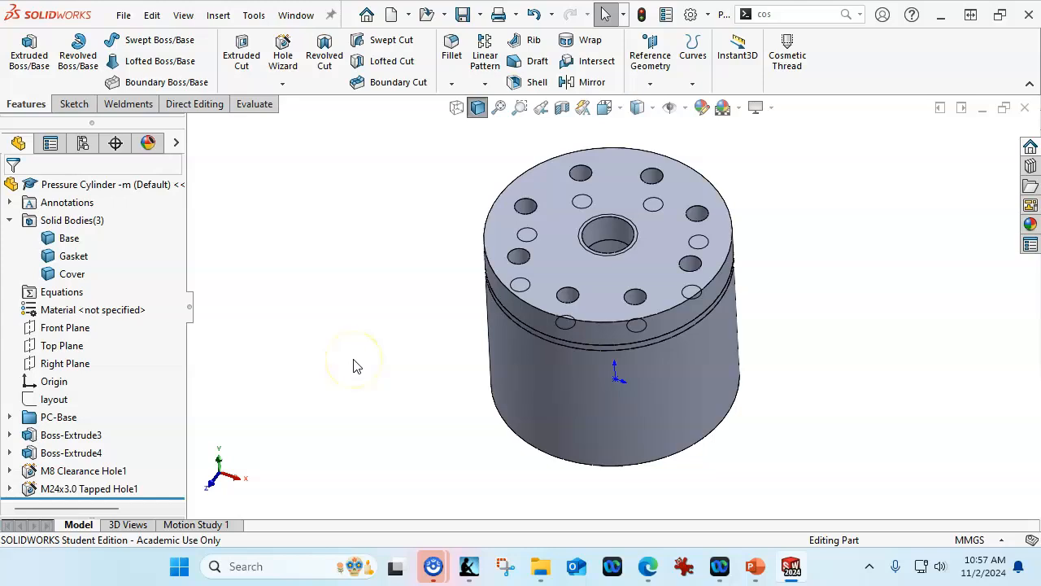
pyautogui.rightClick(79, 237)
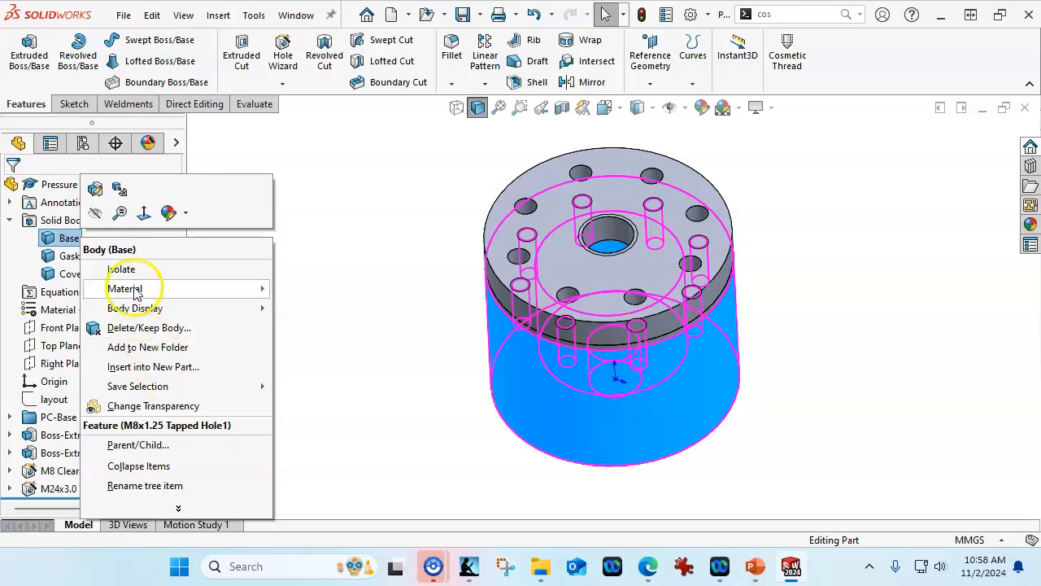
pyautogui.moveTo(134, 291)
pyautogui.click(309, 428)
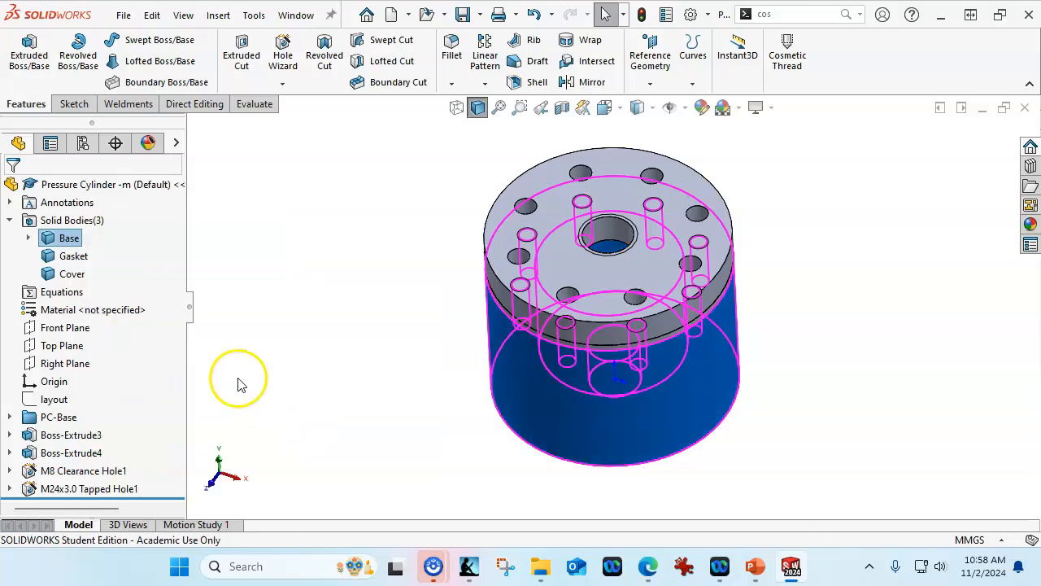
# Assign AISI 1020 as the material of the Cover body.
pyautogui.rightClick(65, 274)
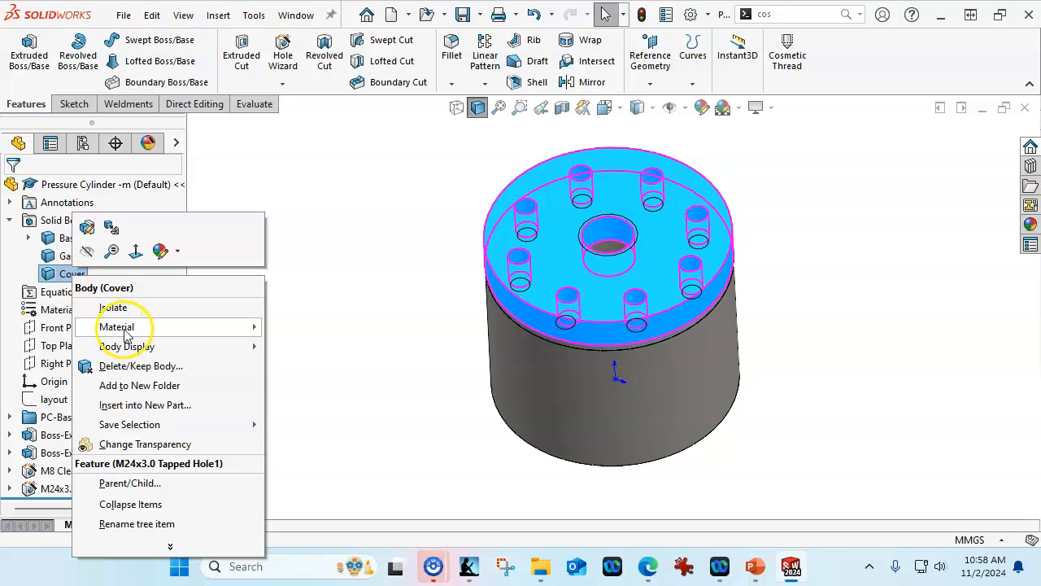
pyautogui.moveTo(126, 328)
pyautogui.click(311, 468)
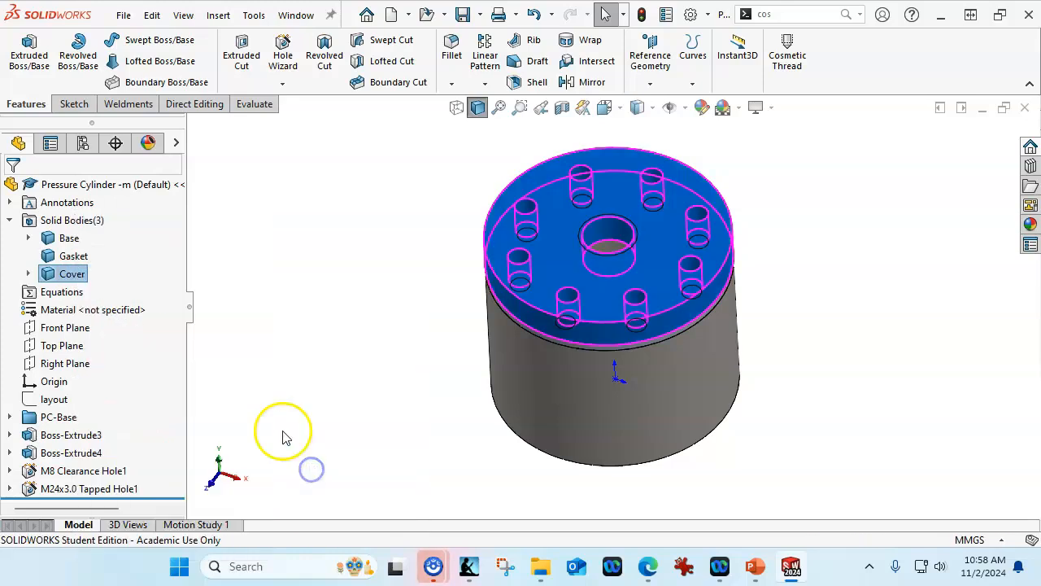
# Assign NEOPRENE from the Rubber category as the material of the Gasket body.
pyautogui.rightClick(105, 257)
pyautogui.moveTo(183, 310)
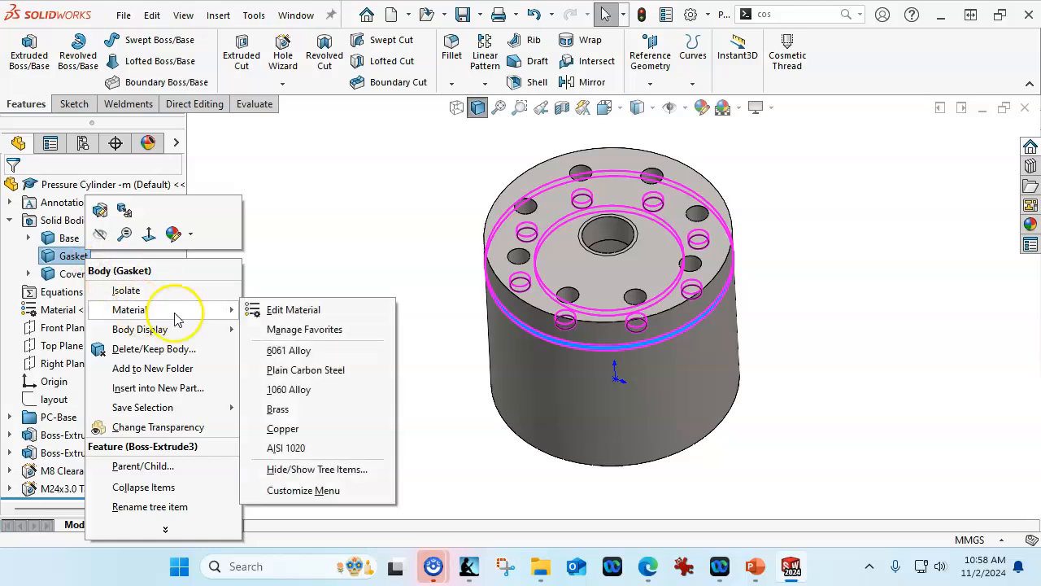
pyautogui.click(273, 314)
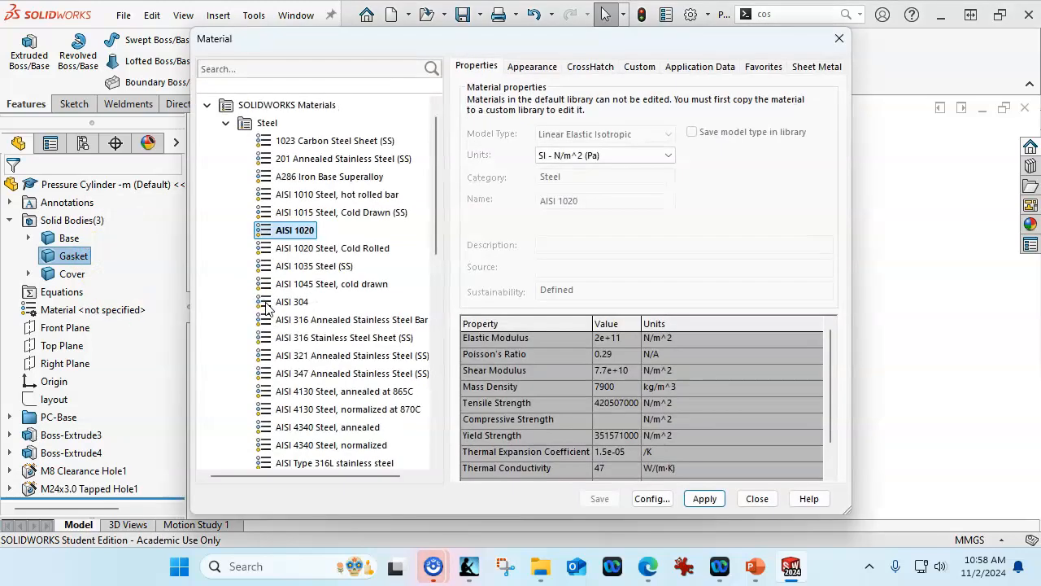
pyautogui.click(225, 123)
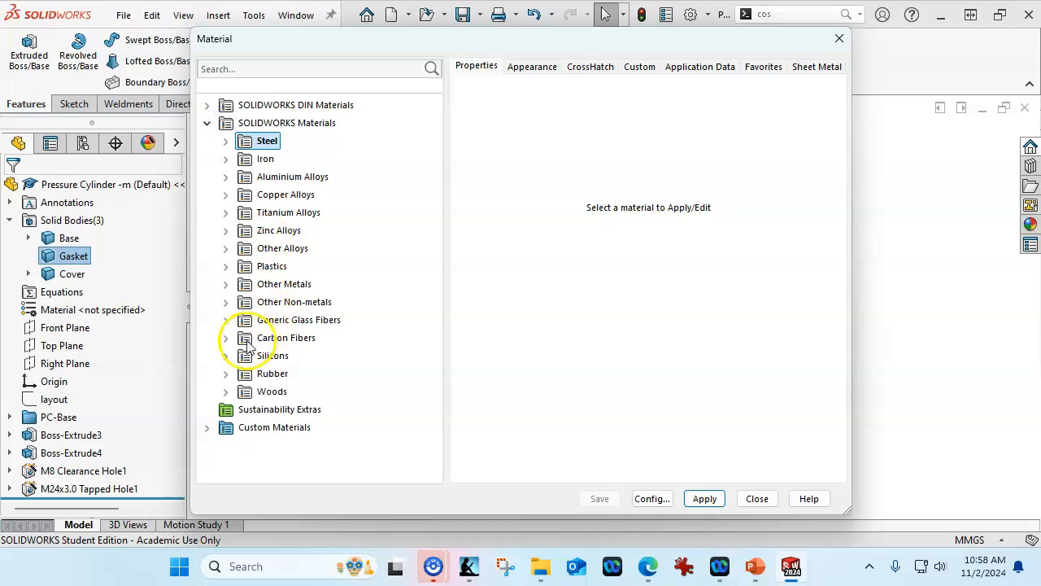
pyautogui.click(227, 370)
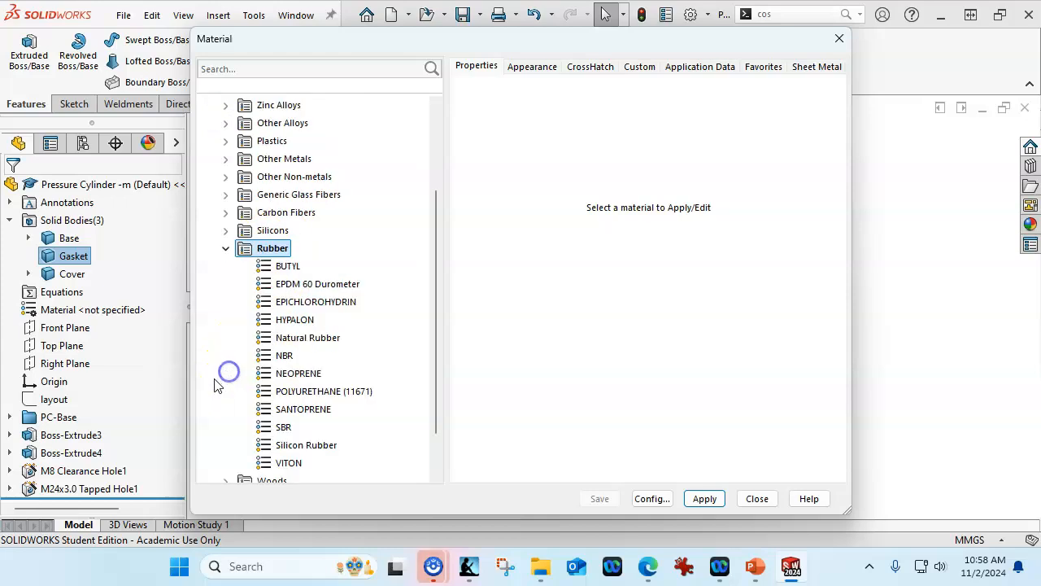
pyautogui.click(294, 378)
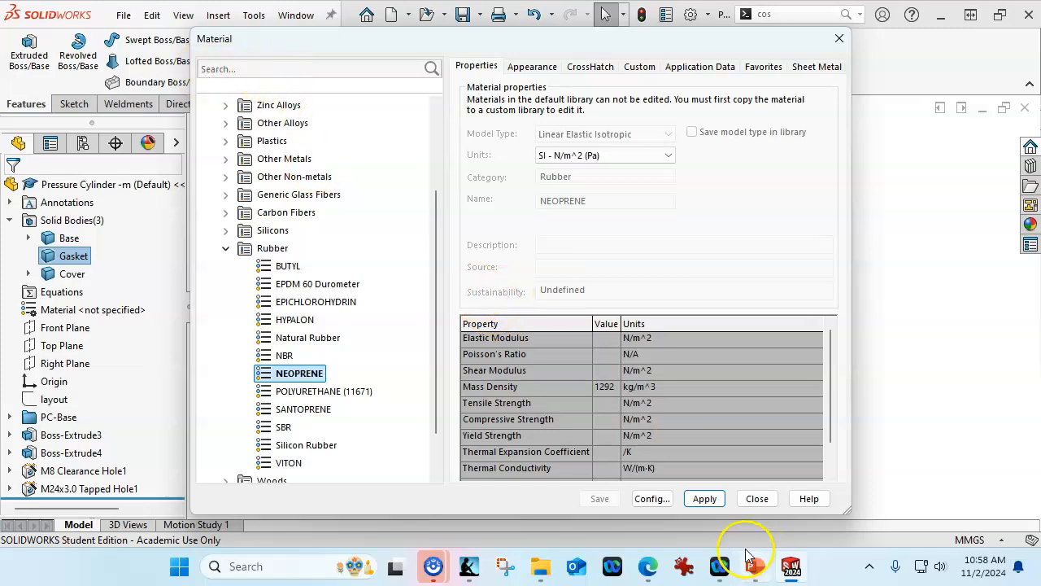
pyautogui.moveTo(747, 553)
pyautogui.click(702, 498)
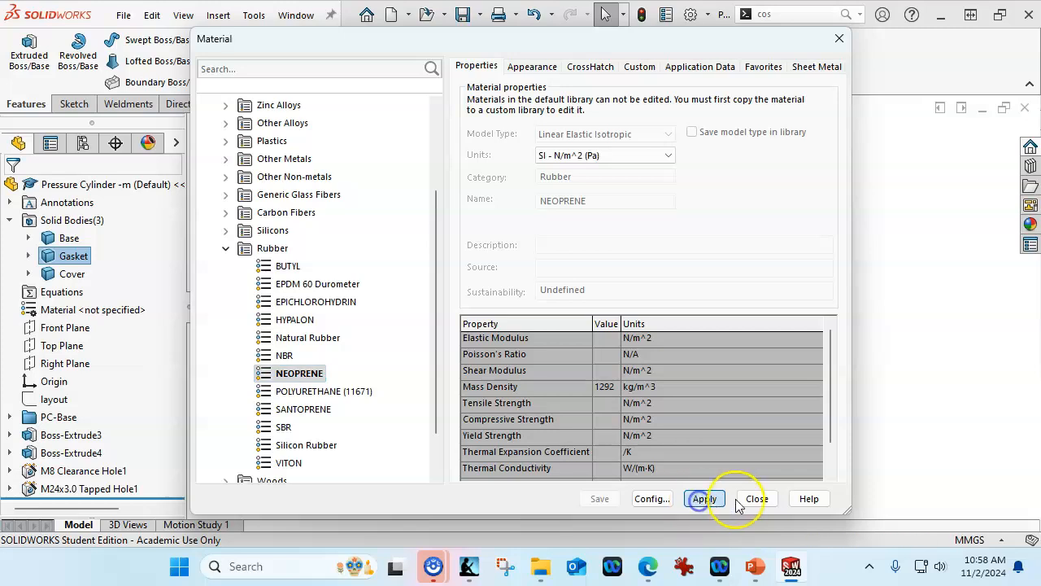
pyautogui.click(755, 498)
pyautogui.moveTo(737, 471); pyautogui.dragTo(758, 396, button='middle')
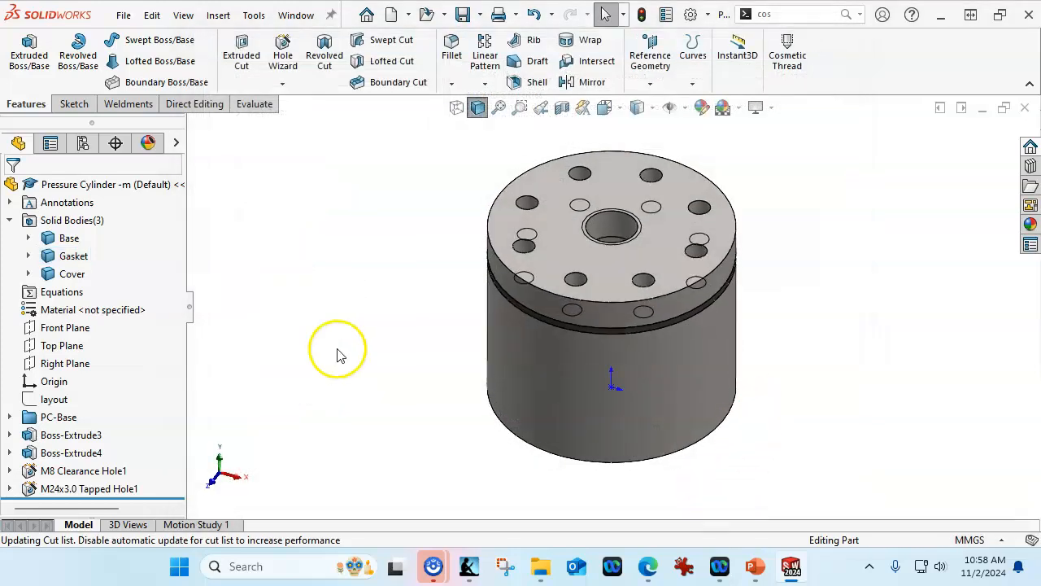
# Start Save Bodies for all three solid bodies and auto-assign their part file titles: Cover.SLDPRT, Base.SLDPRT and Gasket.SLDPRT.
pyautogui.rightClick(68, 220)
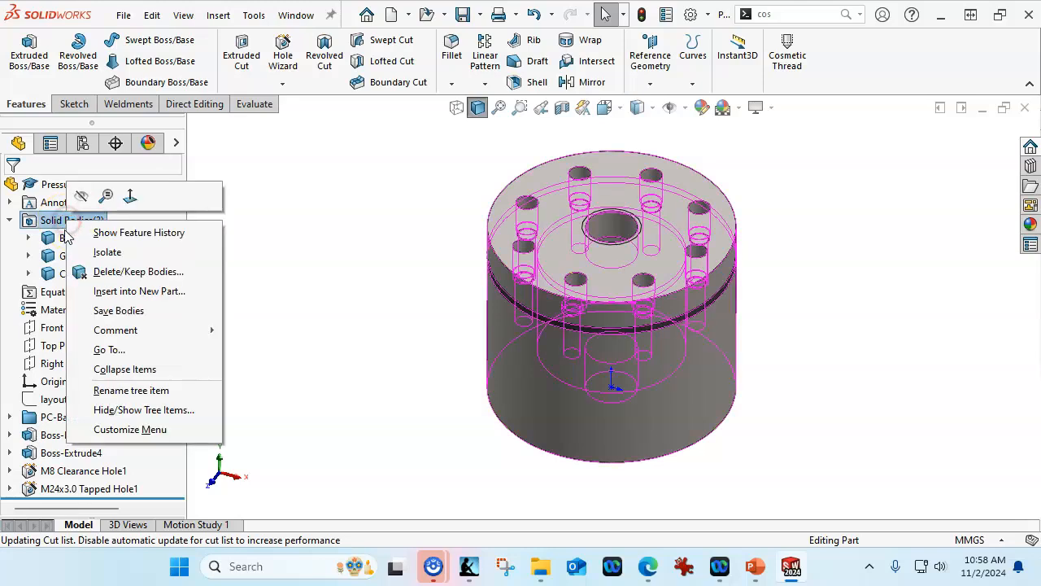
pyautogui.click(127, 278)
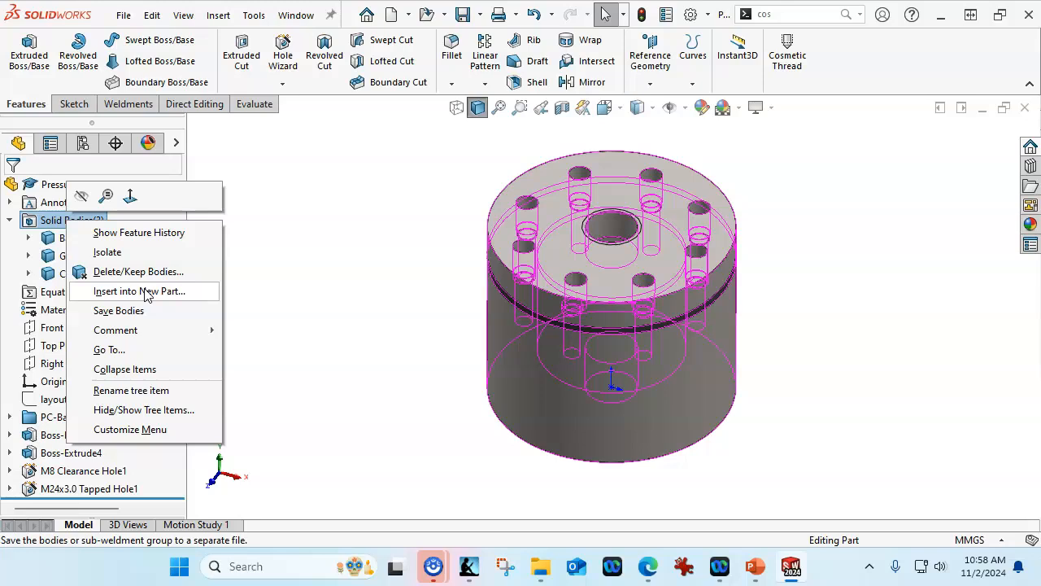
pyautogui.click(157, 316)
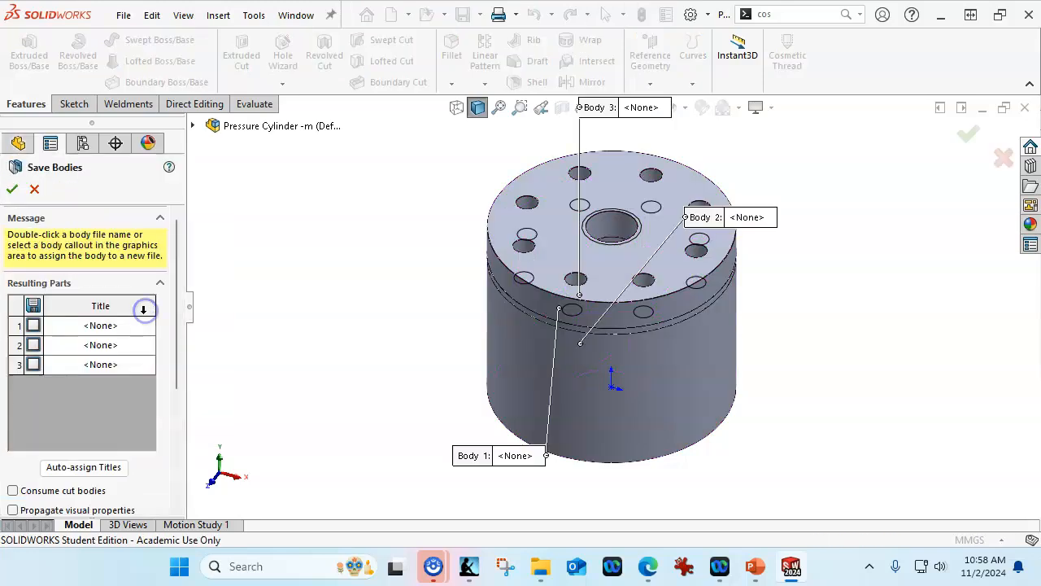
pyautogui.moveTo(178, 309); pyautogui.dragTo(192, 361)
pyautogui.click(112, 392)
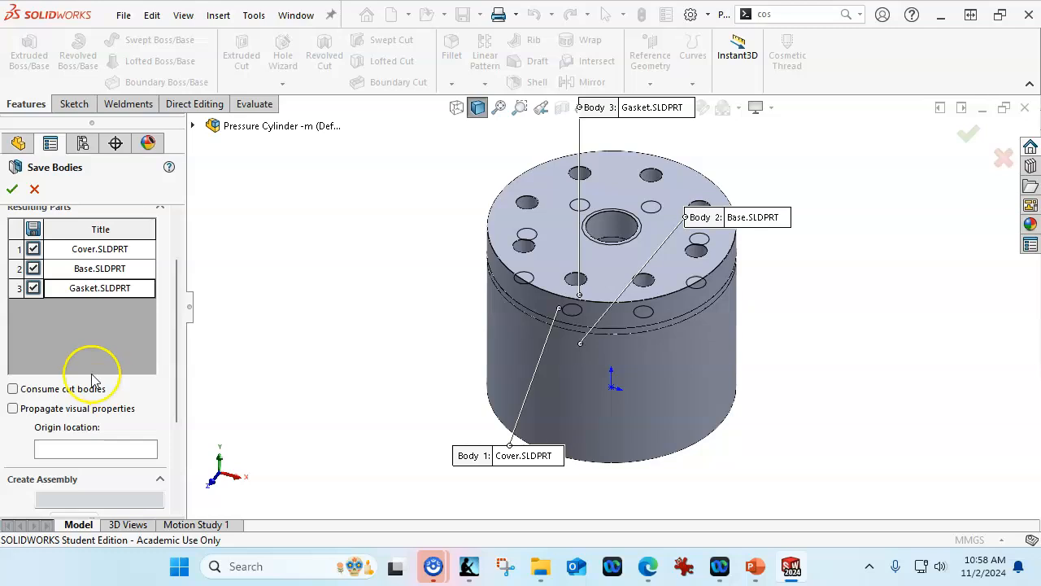
# Create an assembly file named Pressure Cylinder from the saved bodies and save it with a rebuild.
pyautogui.moveTo(174, 353); pyautogui.dragTo(176, 437)
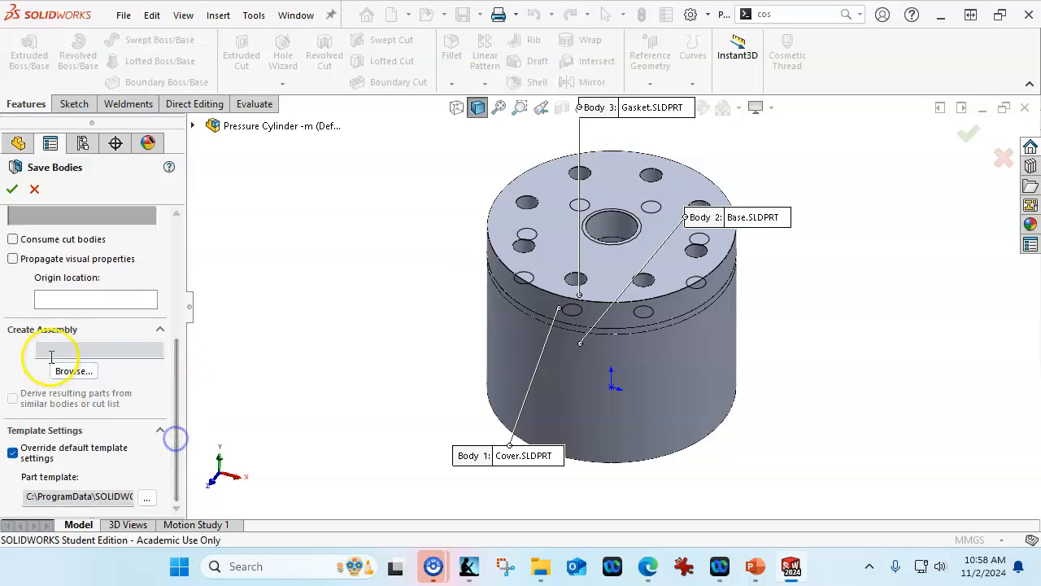
pyautogui.click(73, 370)
pyautogui.click(309, 408)
pyautogui.write('Pressure Cylinder')
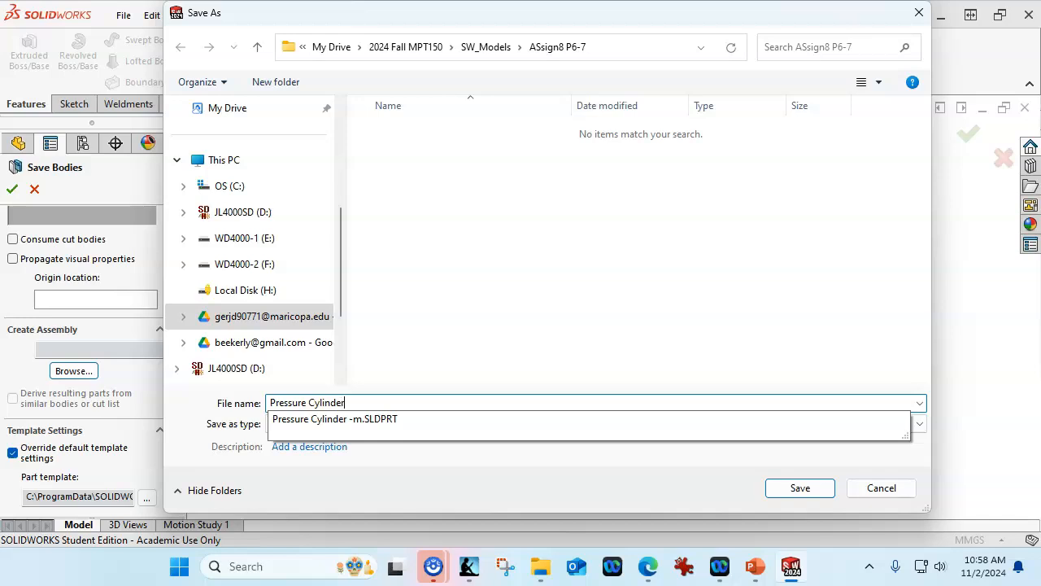
pyautogui.click(782, 488)
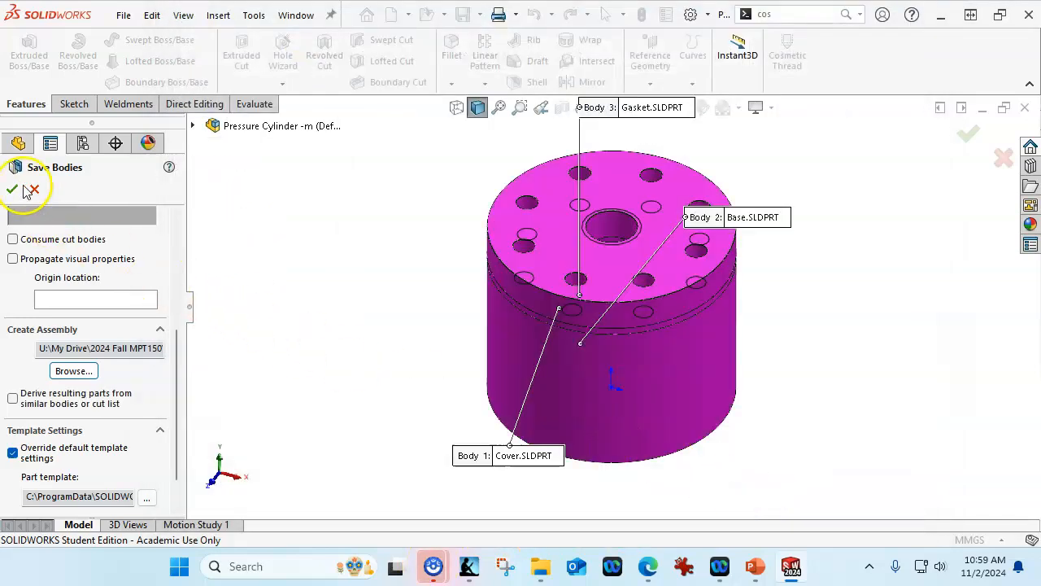
pyautogui.click(12, 189)
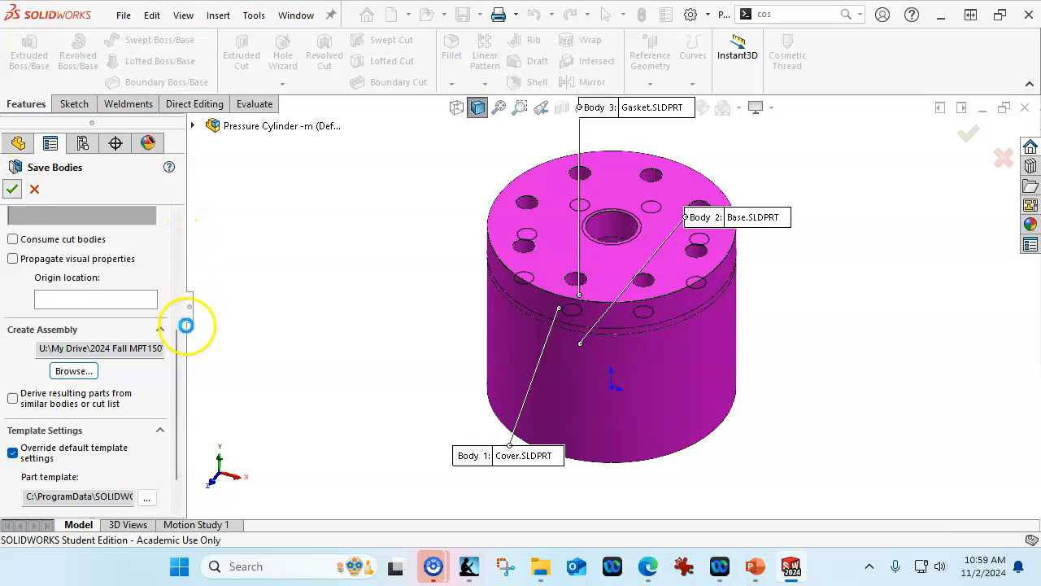
pyautogui.click(413, 253)
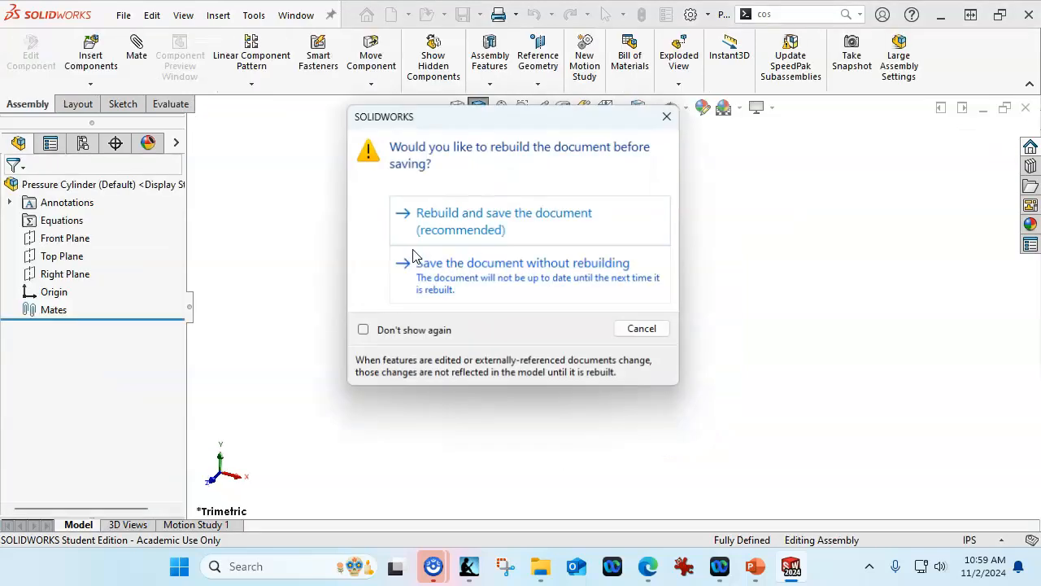
pyautogui.click(485, 229)
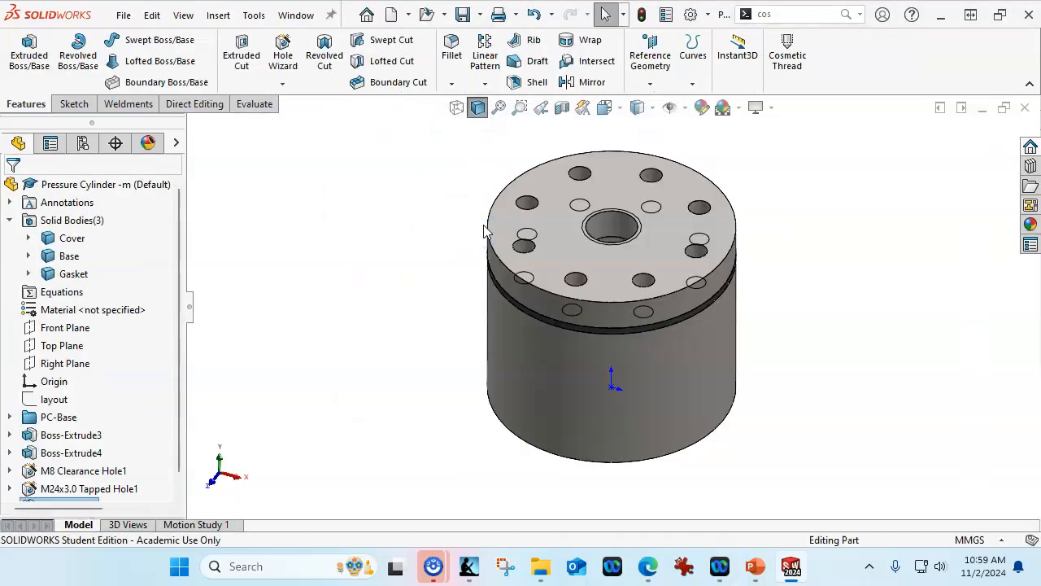
pyautogui.moveTo(180, 379); pyautogui.dragTo(182, 394)
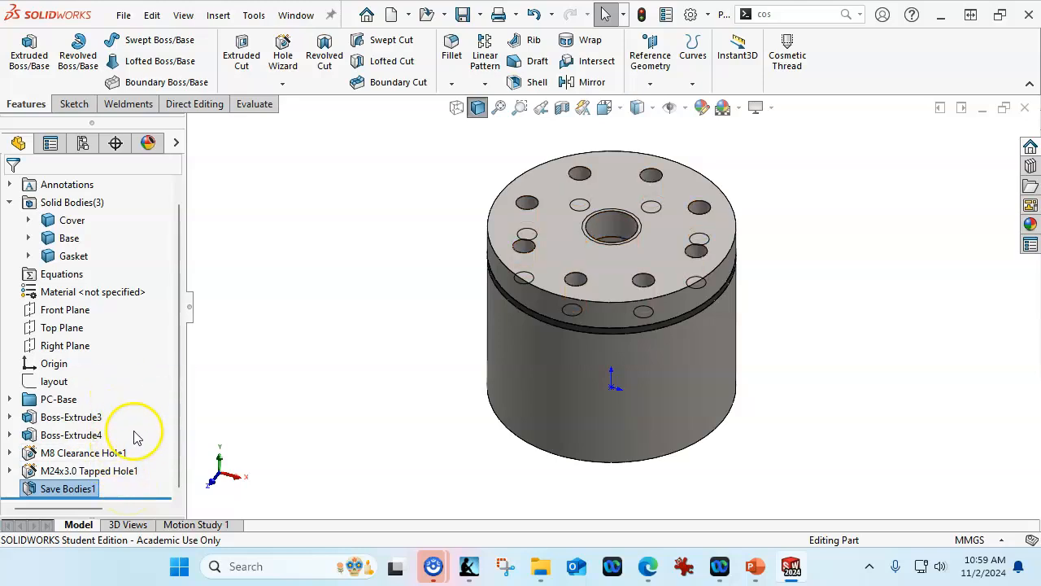
pyautogui.click(147, 498)
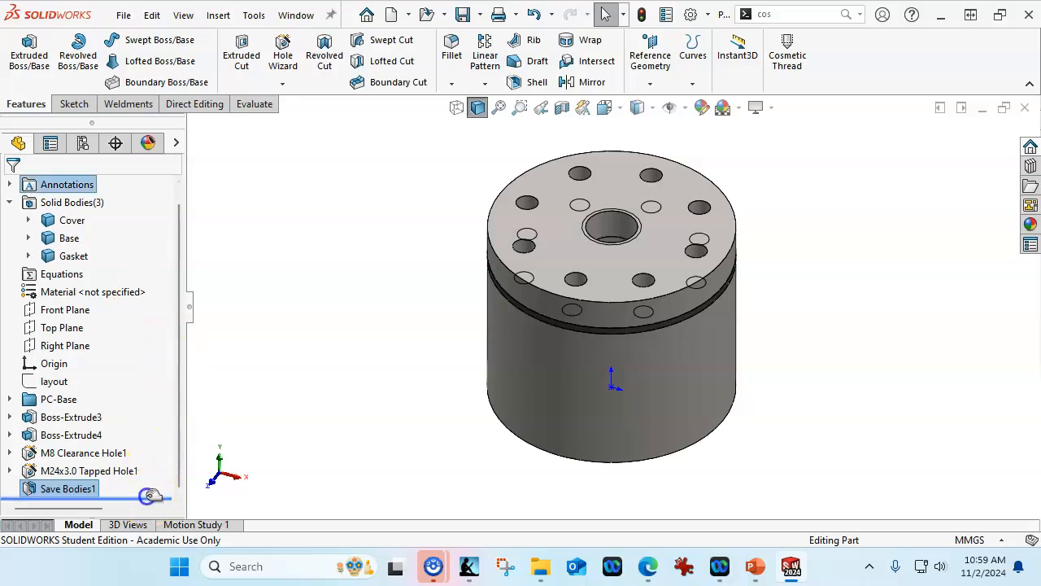
pyautogui.moveTo(149, 495)
pyautogui.mouseDown()
pyautogui.moveTo(144, 439)
pyautogui.moveTo(143, 498)
pyautogui.mouseUp()
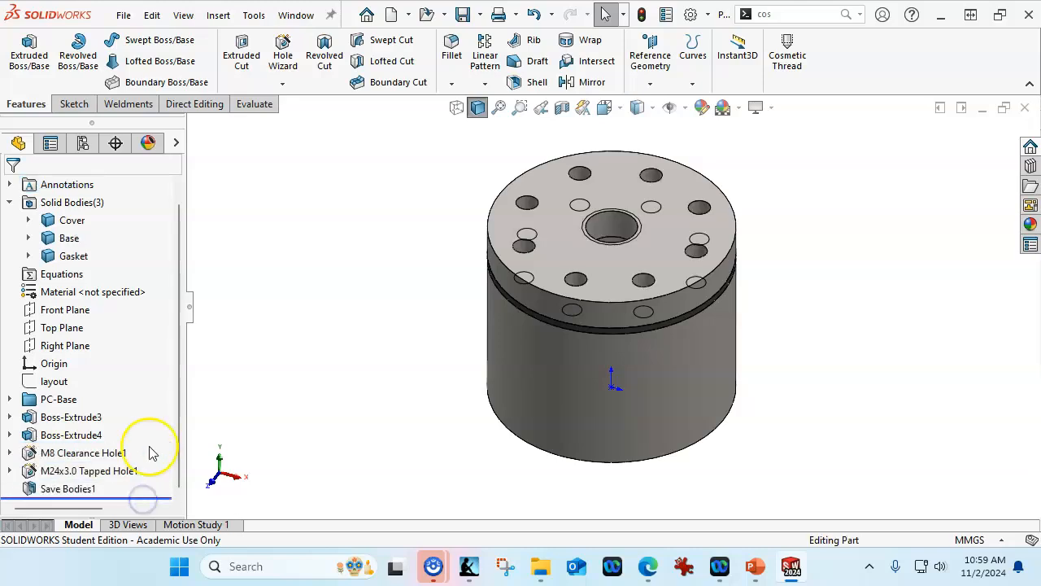
# Group Boss-Extrude4, M8 Clearance Hole1 and M24x3.0 Tapped Hole1 in a new feature folder named PC-Cover.
pyautogui.click(99, 434)
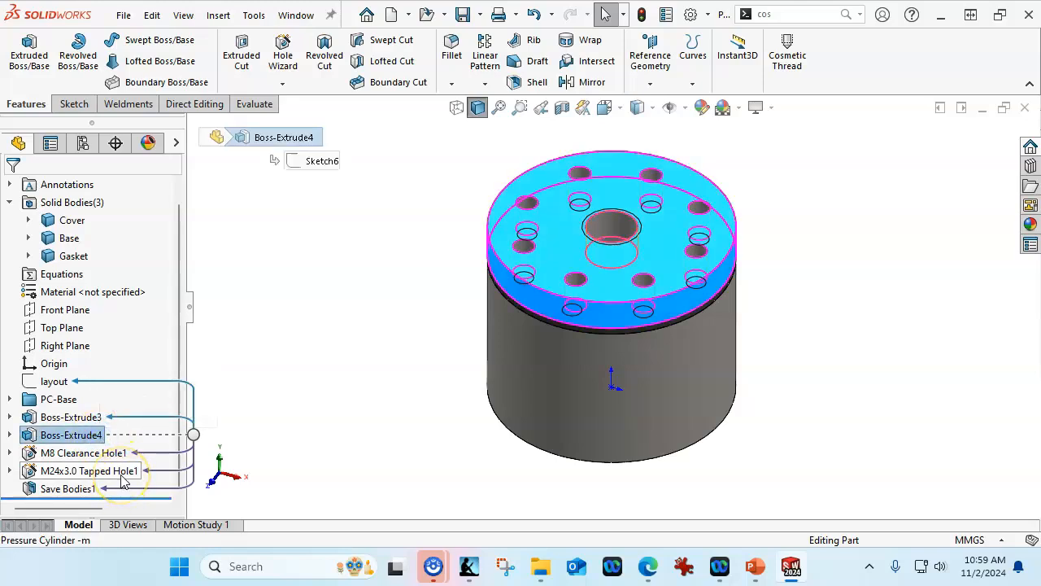
pyautogui.keyDown('shift'); pyautogui.click(122, 472); pyautogui.keyUp('shift')
pyautogui.rightClick(122, 473)
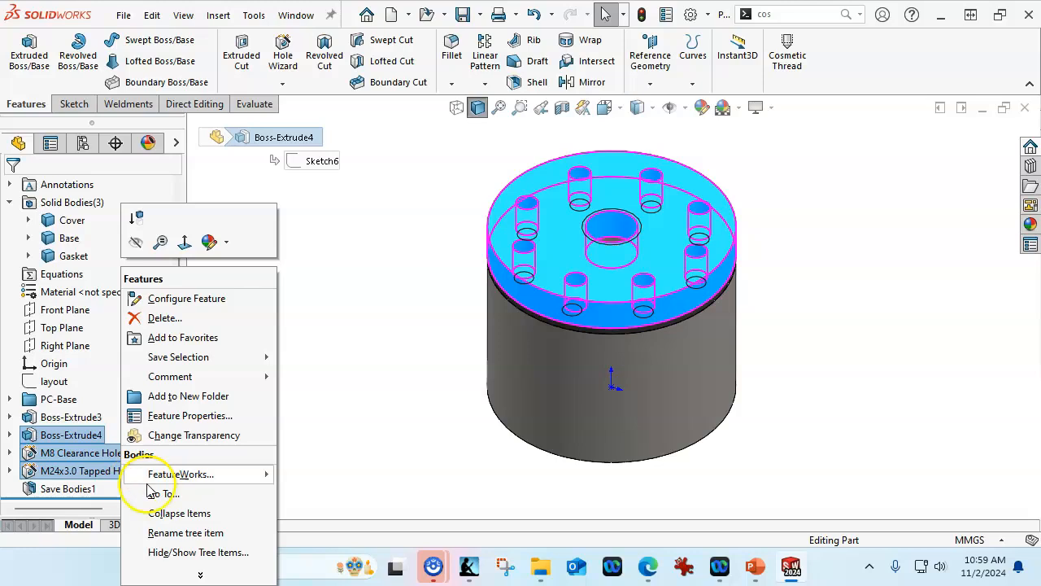
pyautogui.click(175, 396)
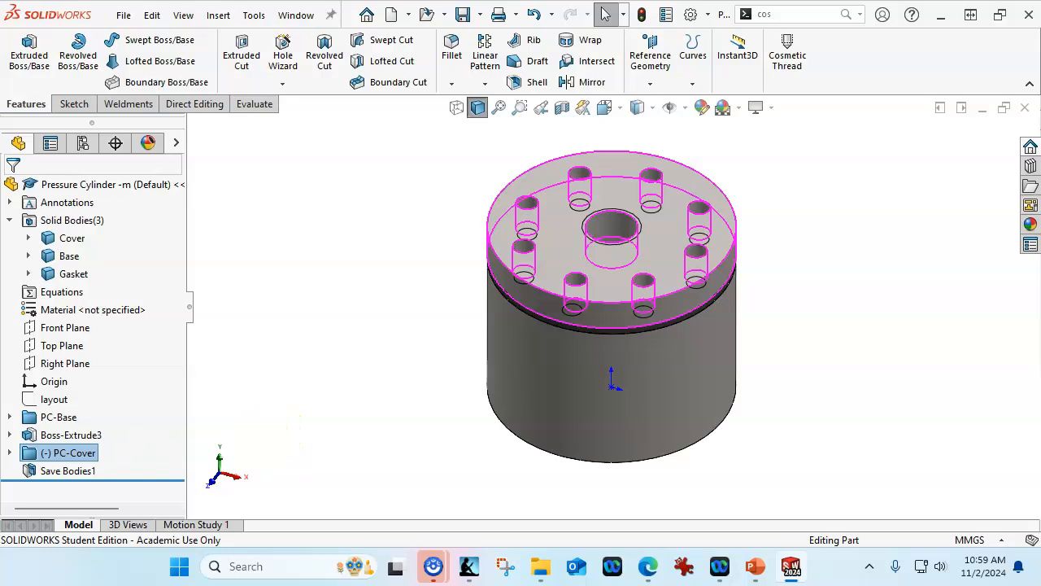
# Open Sketch7, the under-defined position sketch of M8 Clearance Hole1 in the PC-Cover folder, for editing.
pyautogui.click(10, 454)
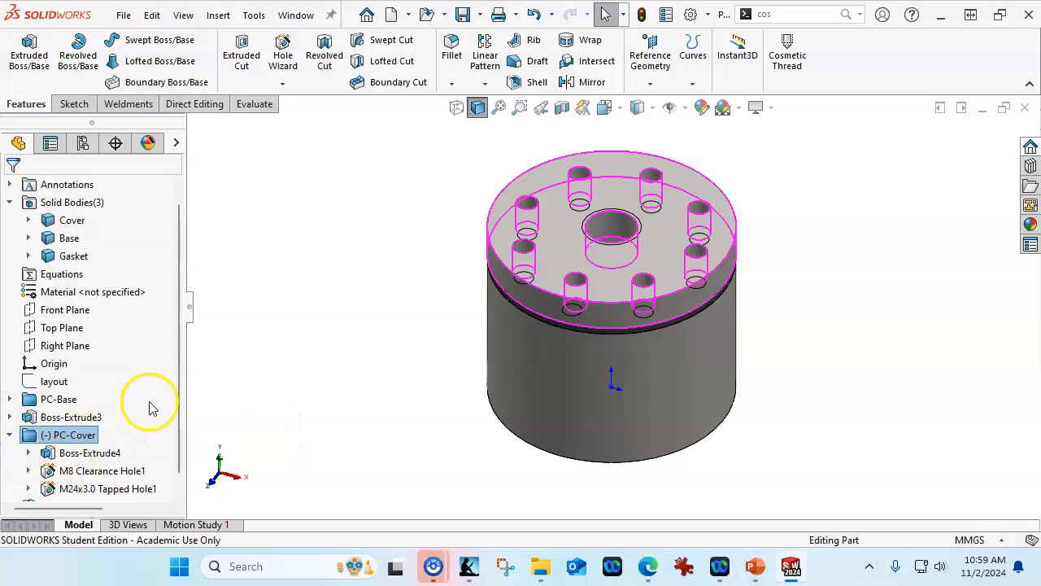
pyautogui.click(179, 413)
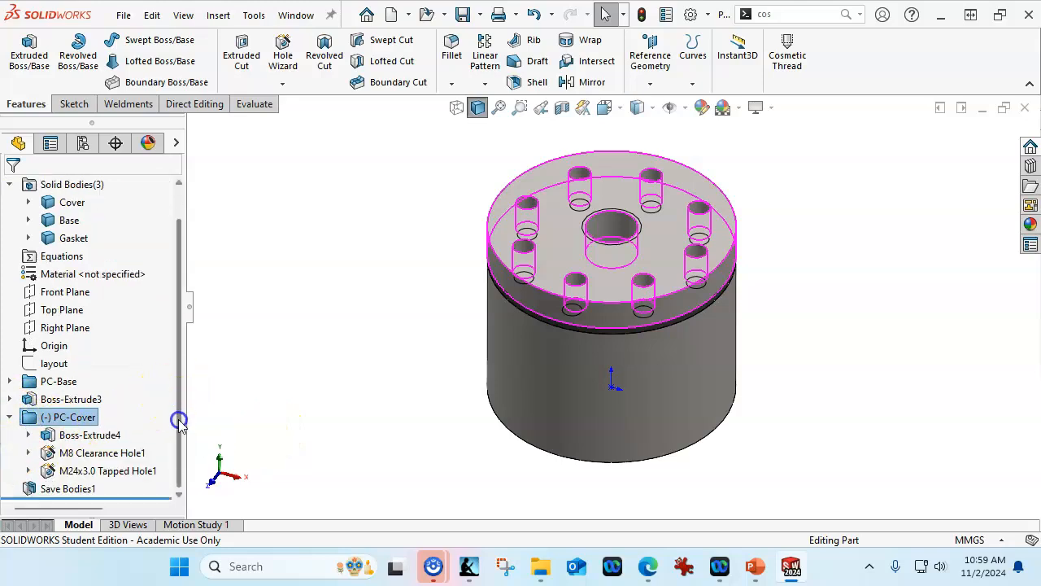
pyautogui.click(28, 436)
pyautogui.click(26, 431)
pyautogui.click(29, 453)
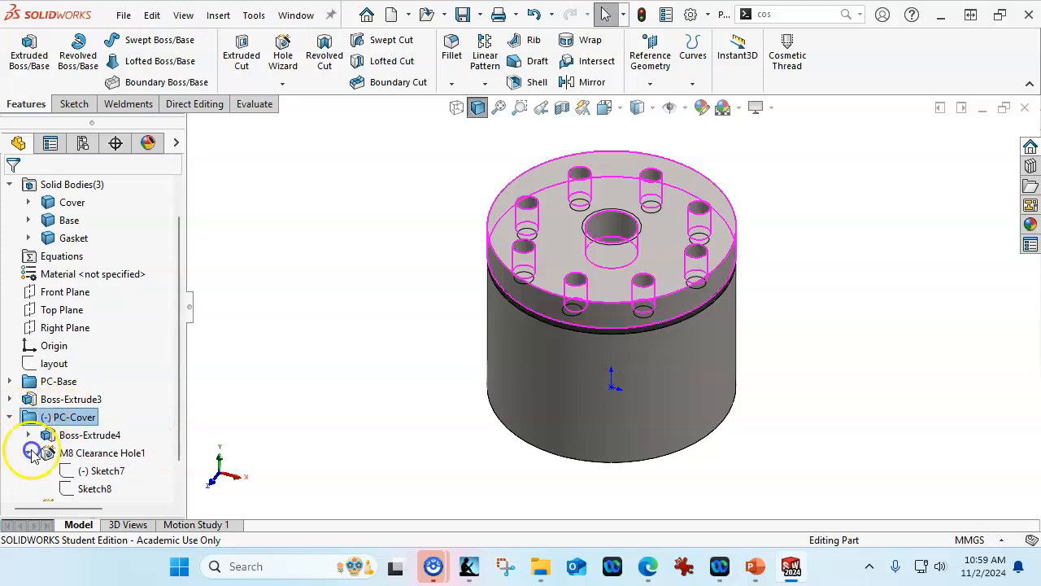
pyautogui.click(29, 453)
pyautogui.click(29, 453)
pyautogui.click(126, 472)
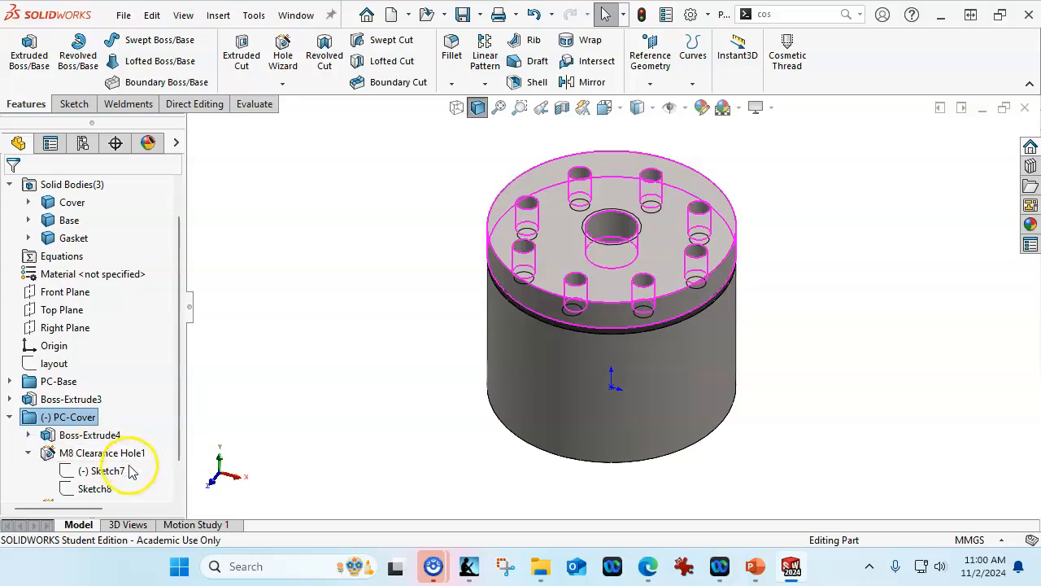
pyautogui.click(135, 422)
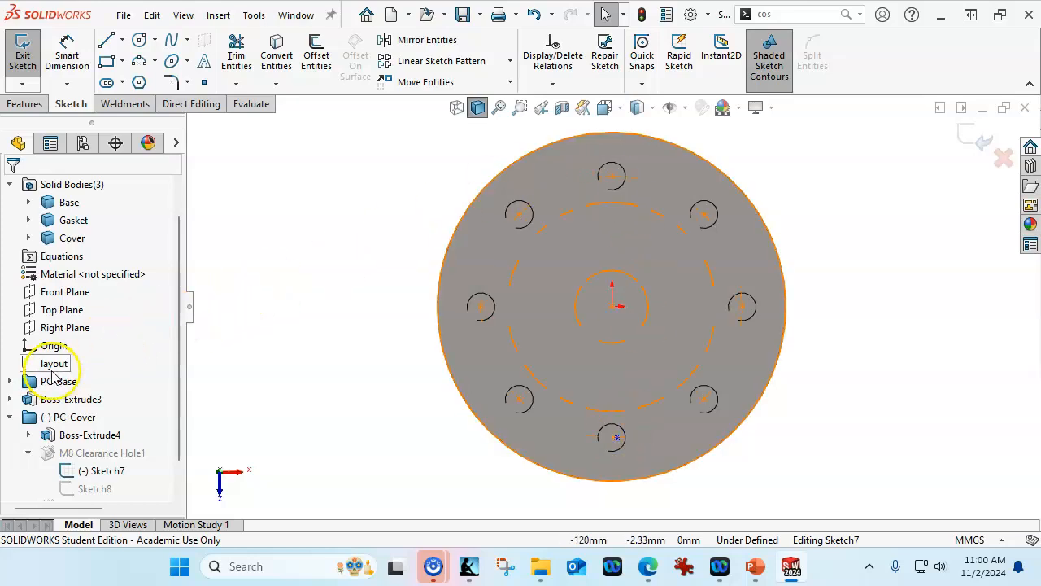
# Show the layout sketch and fully define Sketch7 by snapping its loose hole point to the lowest hole location on the bolt circle.
pyautogui.rightClick(50, 369)
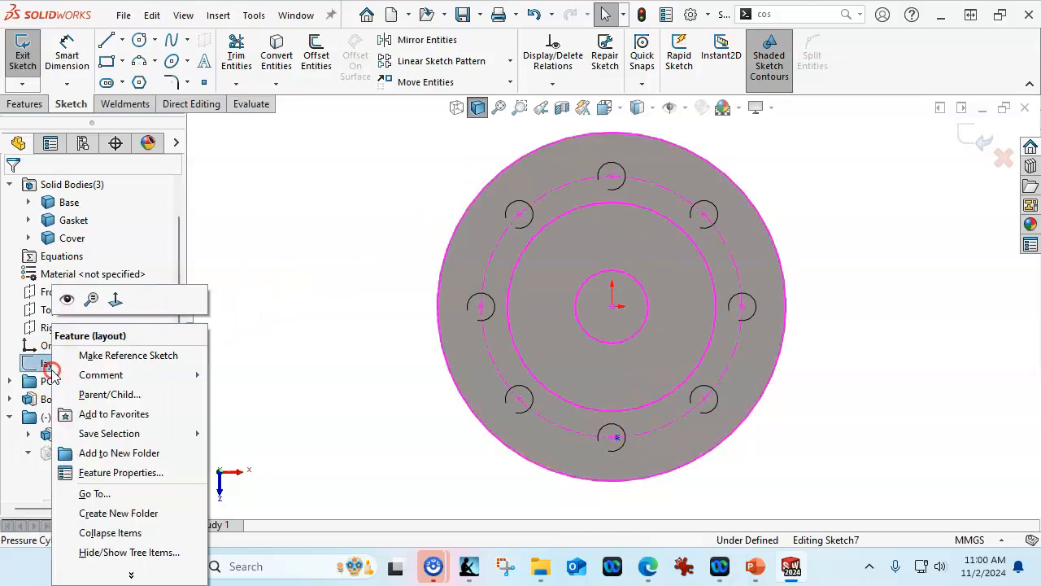
pyautogui.click(66, 301)
pyautogui.click(612, 436)
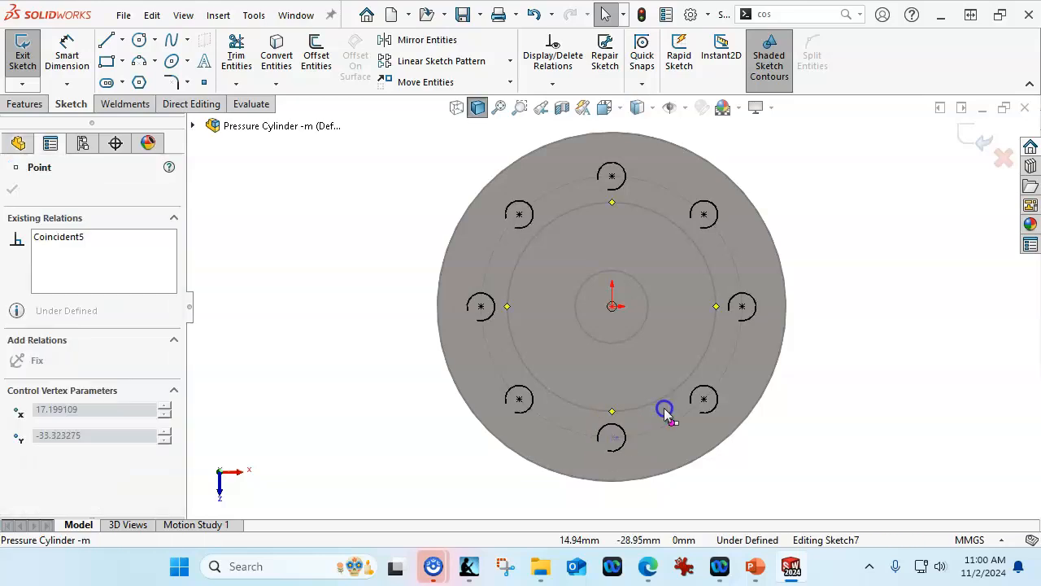
pyautogui.moveTo(616, 440); pyautogui.dragTo(614, 438)
pyautogui.click(976, 138)
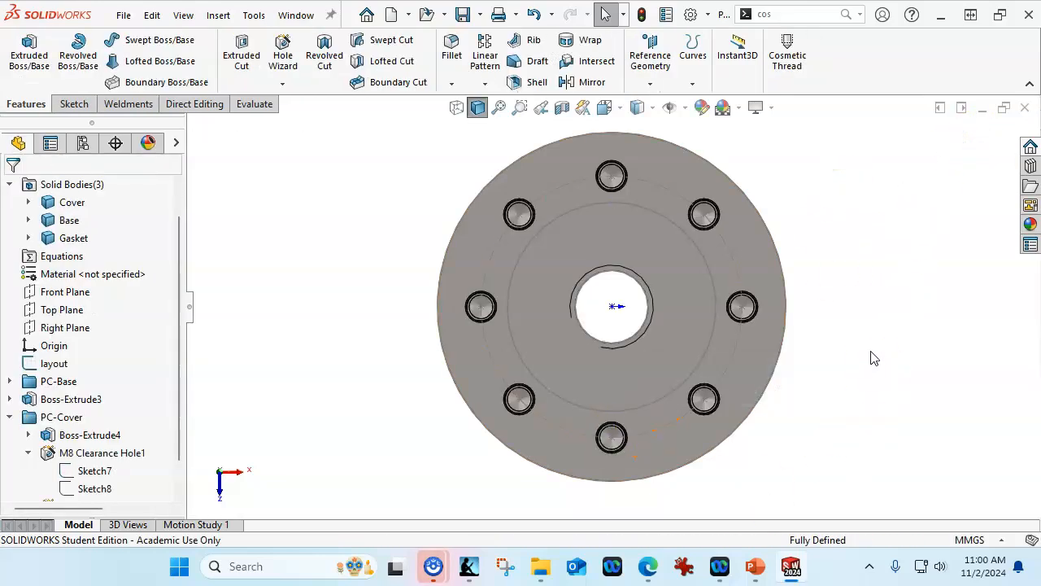
pyautogui.hotkey('ctrl', '7')
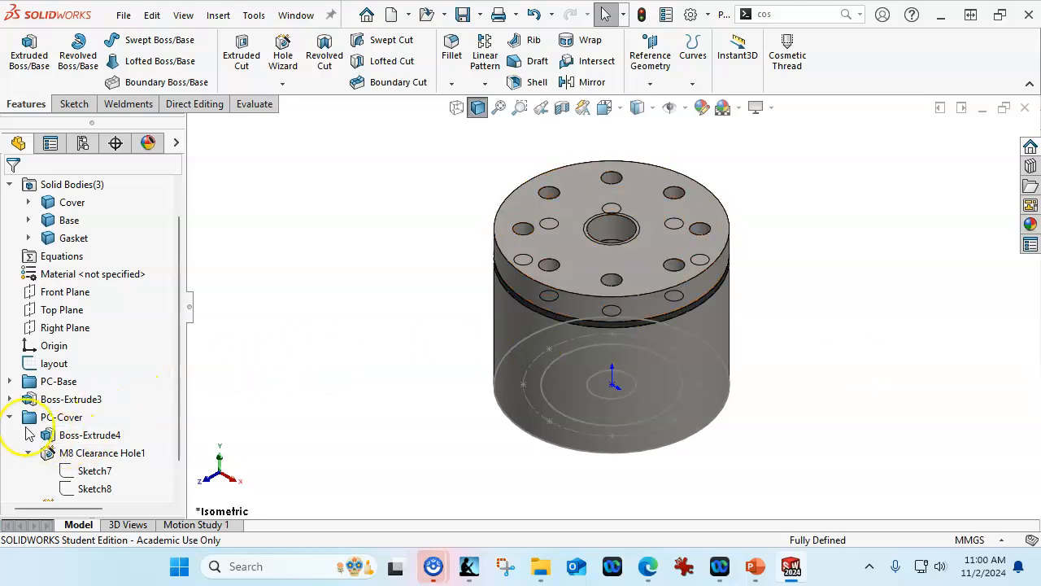
pyautogui.click(9, 416)
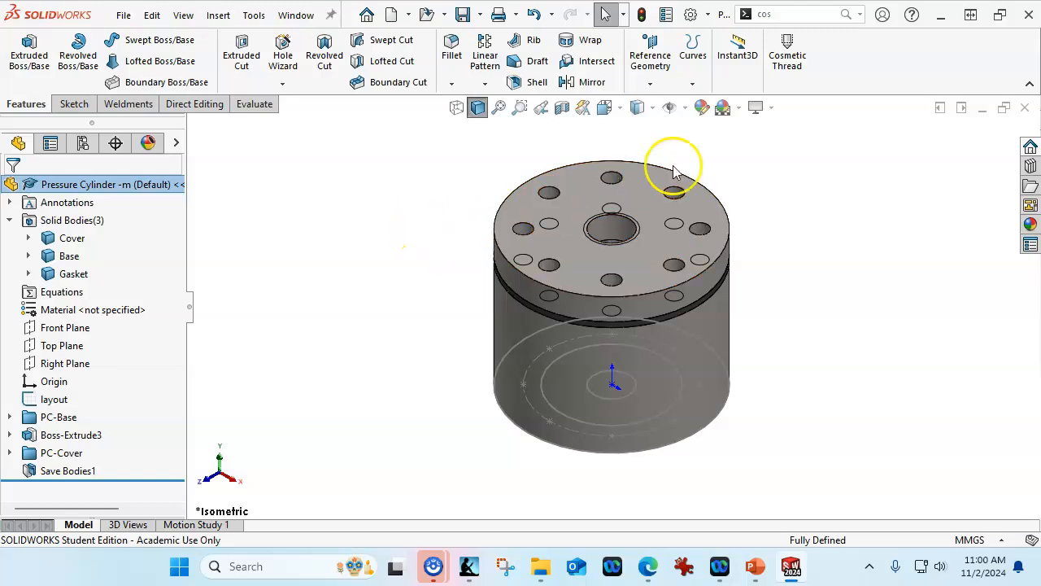
# Switch to the Pressure Cylinder.SLDASM assembly document and bring the whole cylinder into view.
pyautogui.keyDown('ctrl'); pyautogui.moveTo(674, 171); pyautogui.dragTo(669, 193, button='middle'); pyautogui.keyUp('ctrl')
pyautogui.click(299, 18)
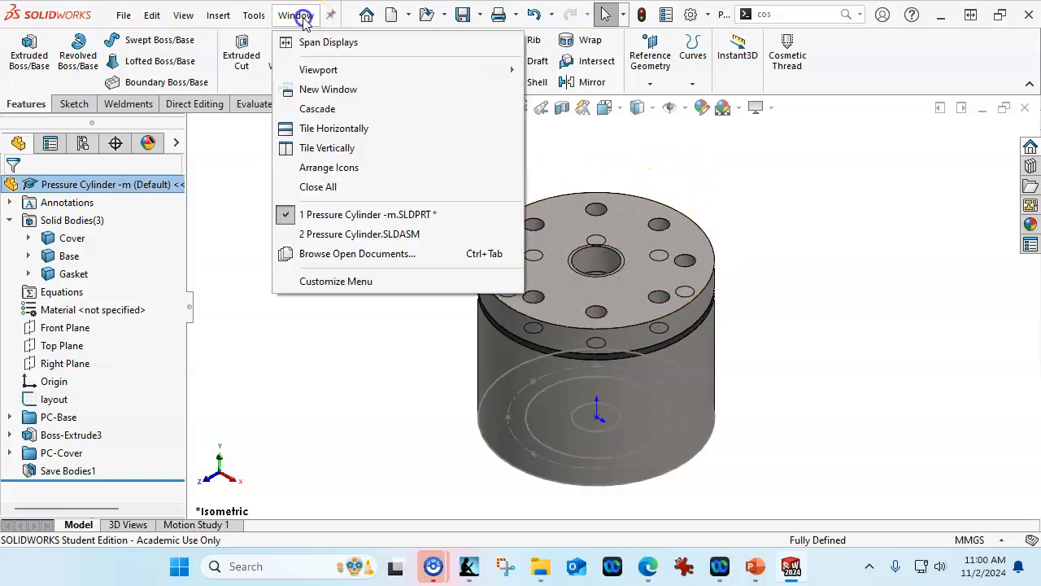
pyautogui.click(329, 234)
pyautogui.scroll(2, 674, 152)
pyautogui.scroll(-3, 597, 344)
pyautogui.scroll(-1, 609, 415)
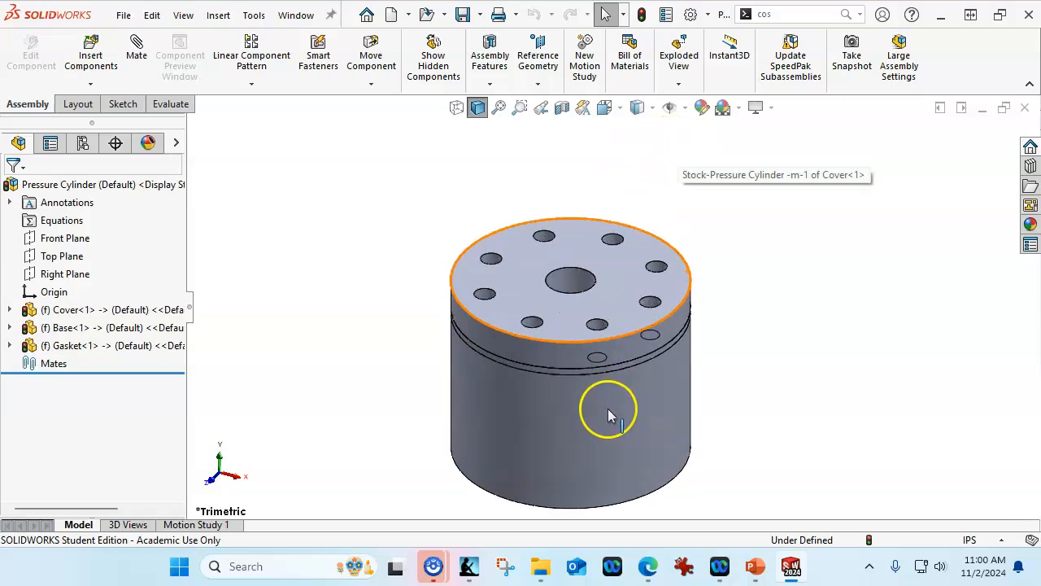
# Rebuild the Pressure Cylinder assembly to update its components, and switch to the Pressure Cylinder -m multibody part.
pyautogui.click(642, 17)
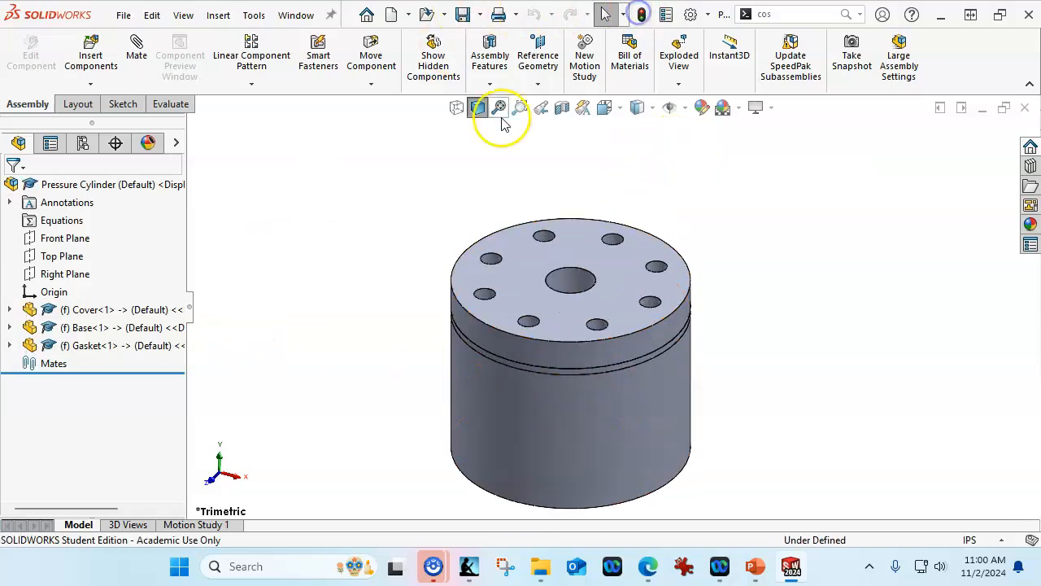
pyautogui.scroll(1, 470, 164)
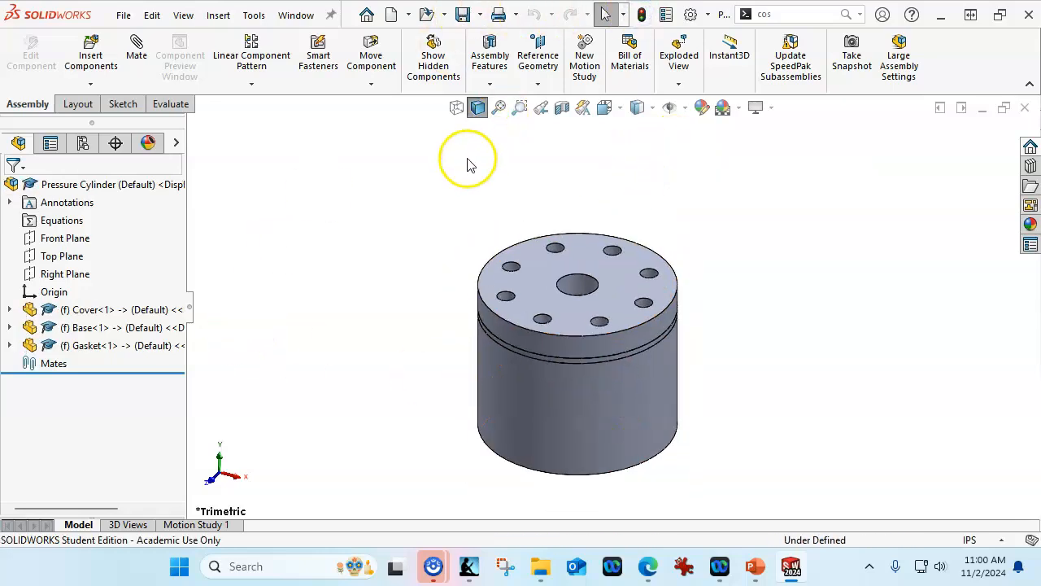
pyautogui.click(313, 18)
pyautogui.click(341, 216)
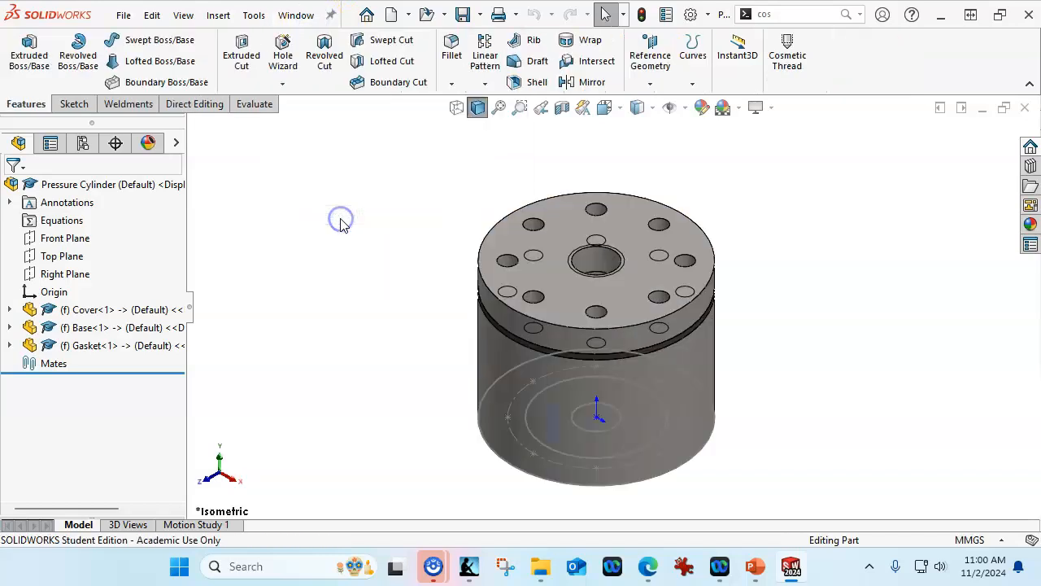
# Move the Cover body 75 mm along Y away from the gasket with Move/Copy Bodies.
pyautogui.click(192, 105)
pyautogui.click(63, 57)
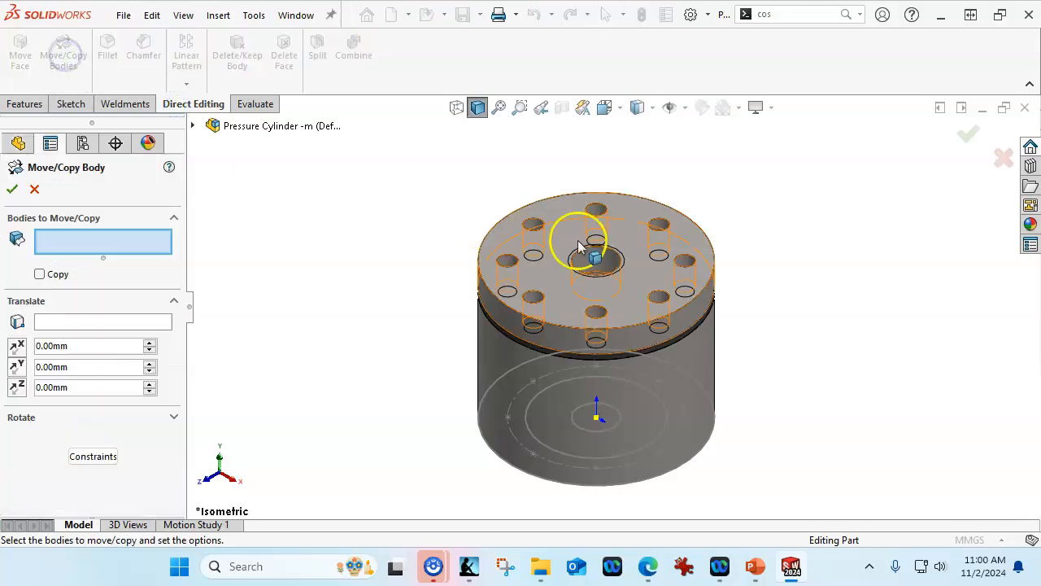
pyautogui.click(644, 246)
pyautogui.moveTo(599, 189); pyautogui.dragTo(589, 74)
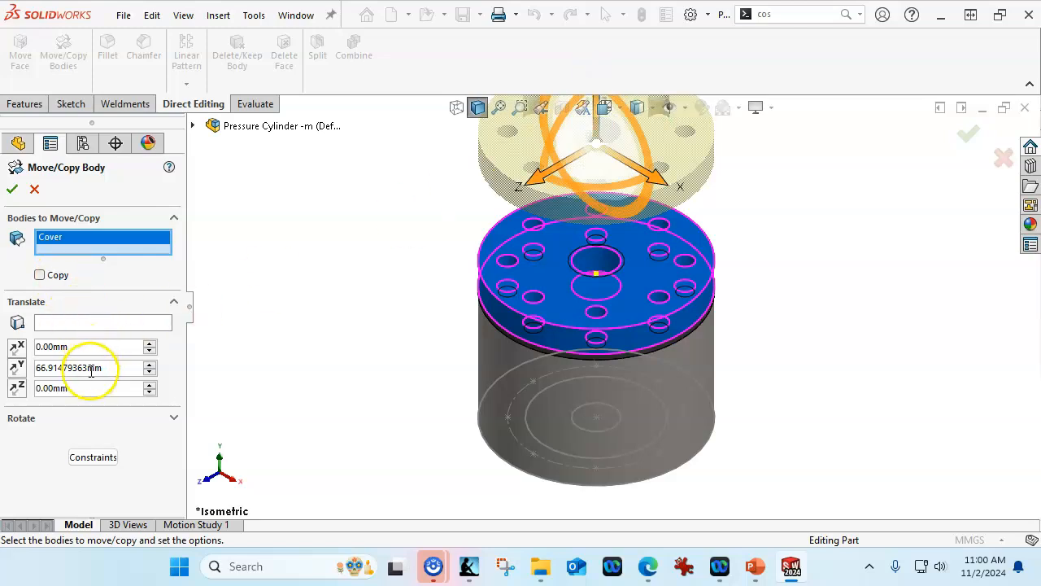
pyautogui.write('75')
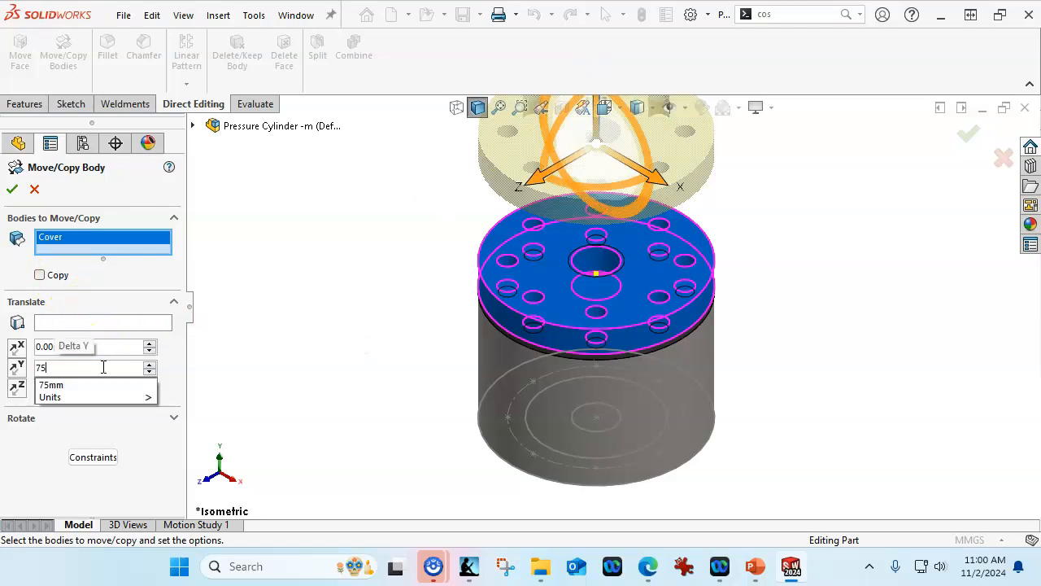
pyautogui.click(13, 191)
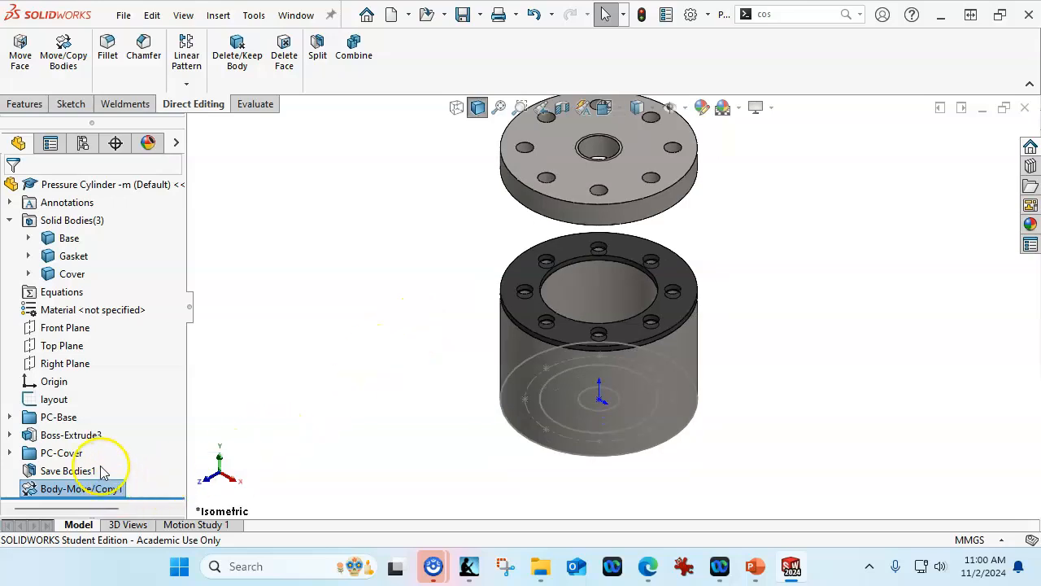
pyautogui.click(452, 343)
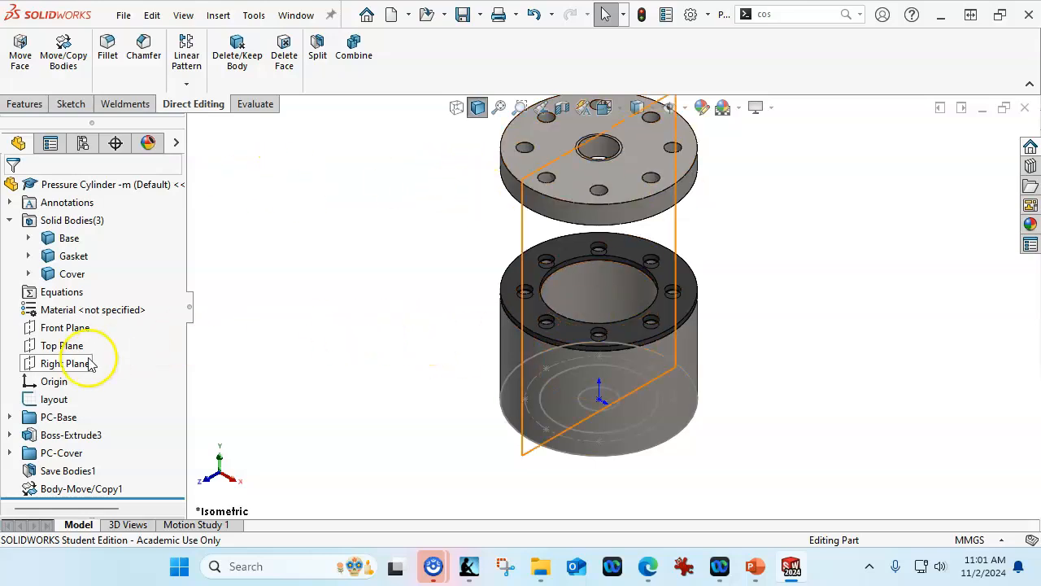
# Hide the layout sketch in the Pressure Cylinder -m part.
pyautogui.rightClick(49, 399)
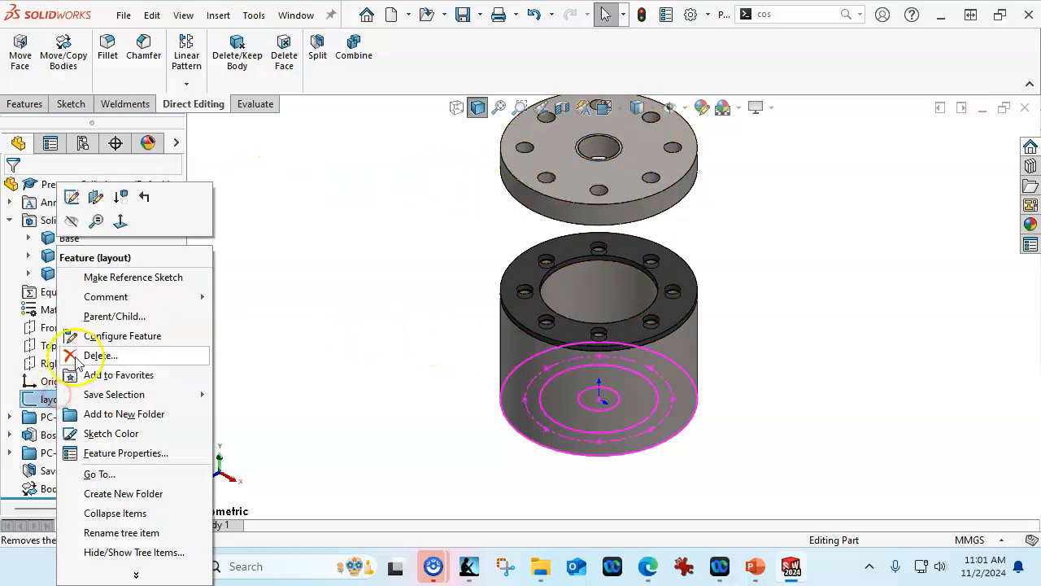
pyautogui.click(71, 222)
pyautogui.scroll(3, 436, 310)
pyautogui.scroll(-3, 627, 254)
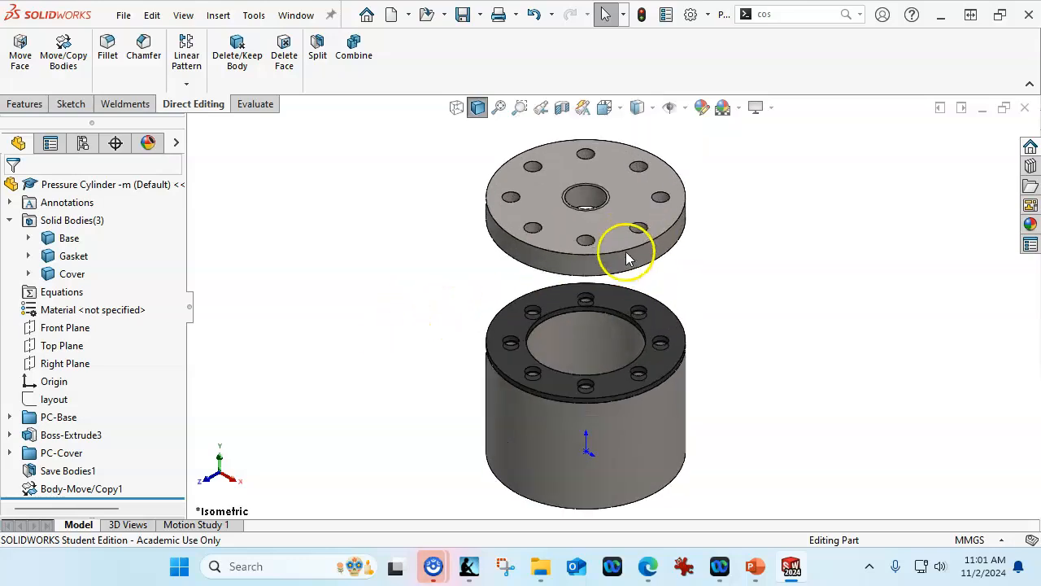
pyautogui.scroll(1, 450, 286)
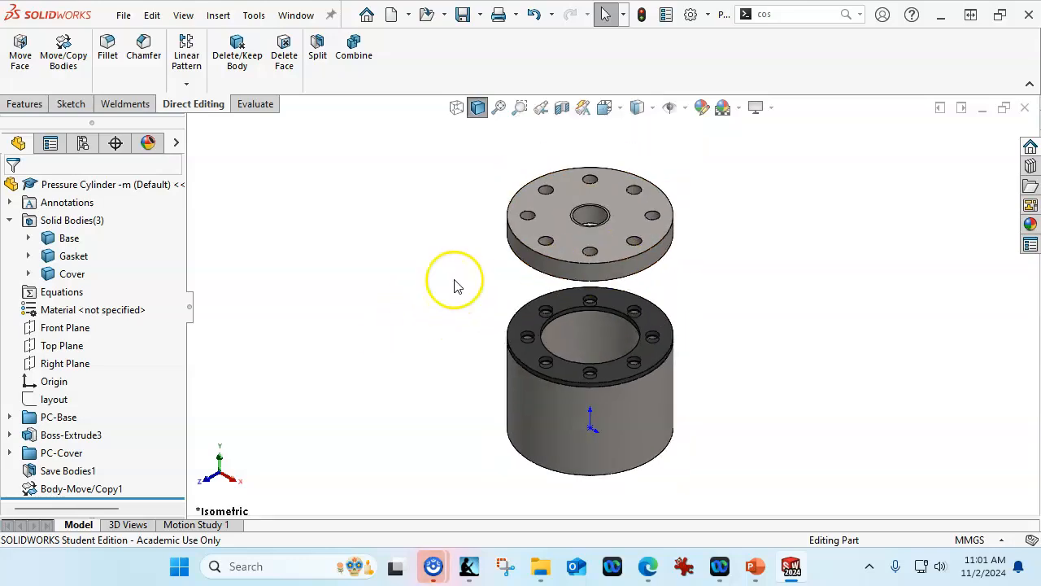
# Switch back to the Pressure Cylinder assembly and rebuild it.
pyautogui.click(296, 15)
pyautogui.click(358, 234)
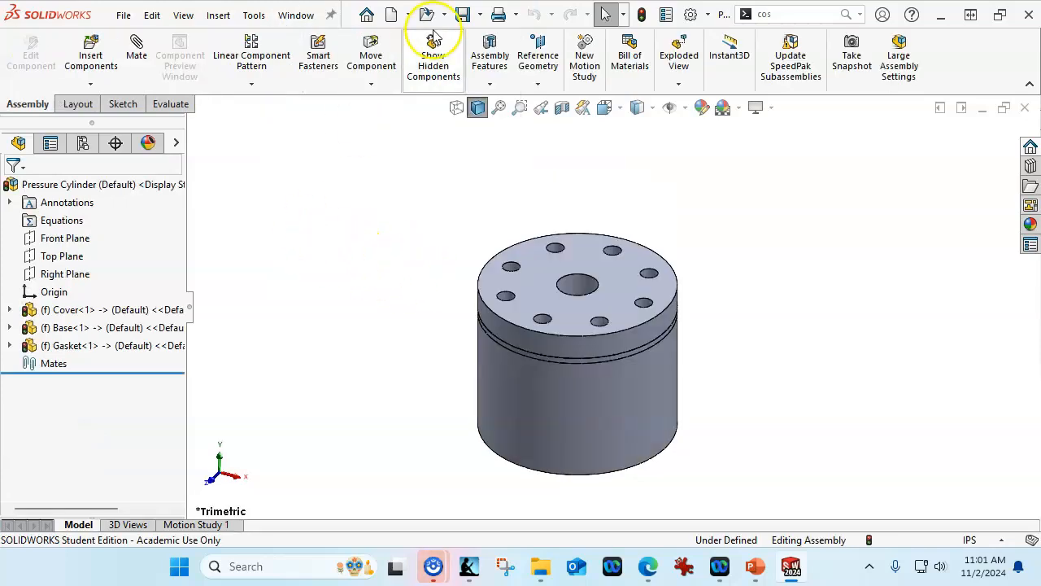
pyautogui.click(641, 16)
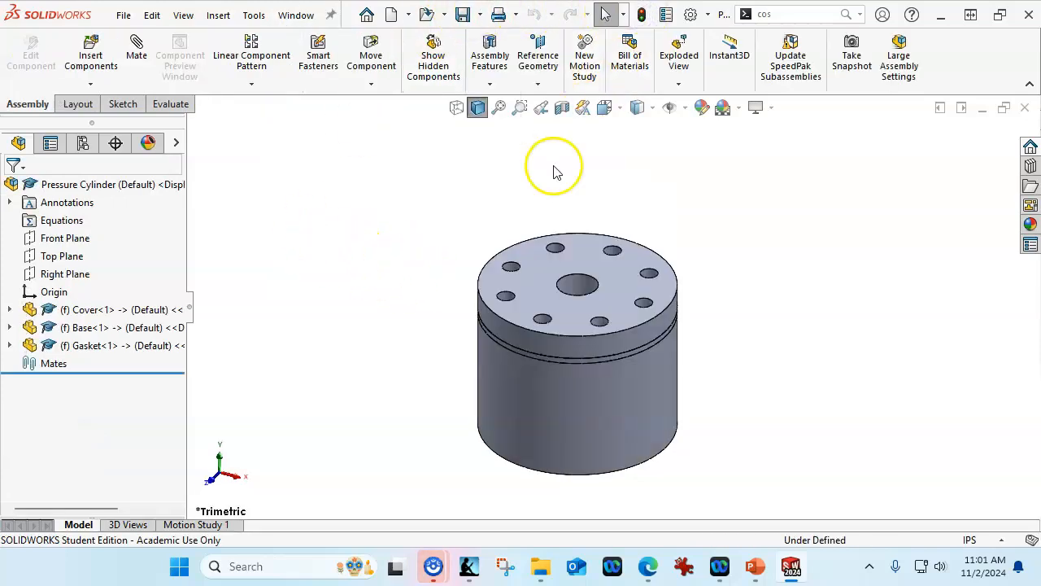
# Switch to the McMaster-Carr website in the browser and open the Hex Head Screws category from the home page's screws.
pyautogui.click(649, 575)
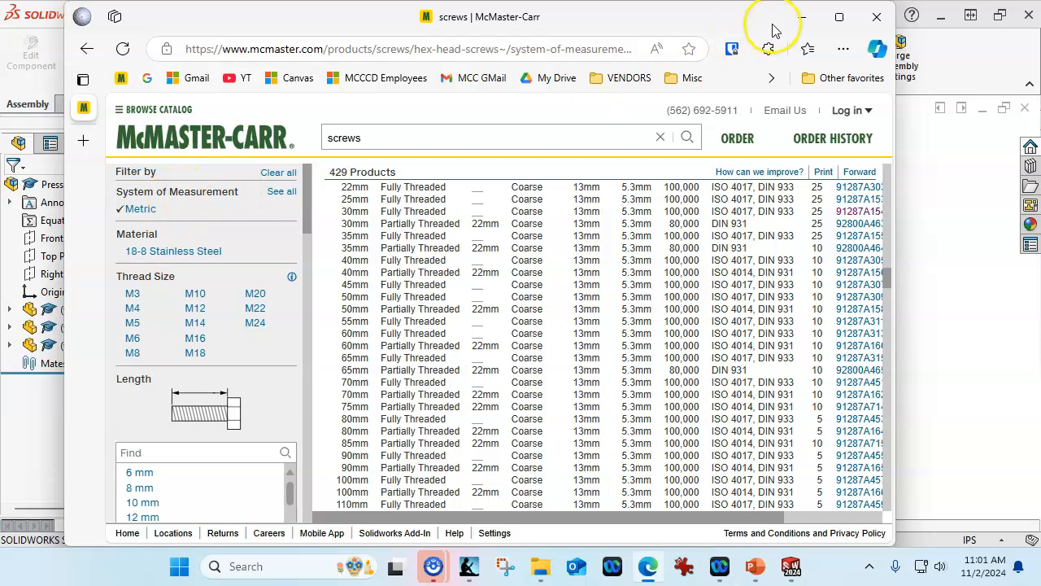
pyautogui.click(839, 16)
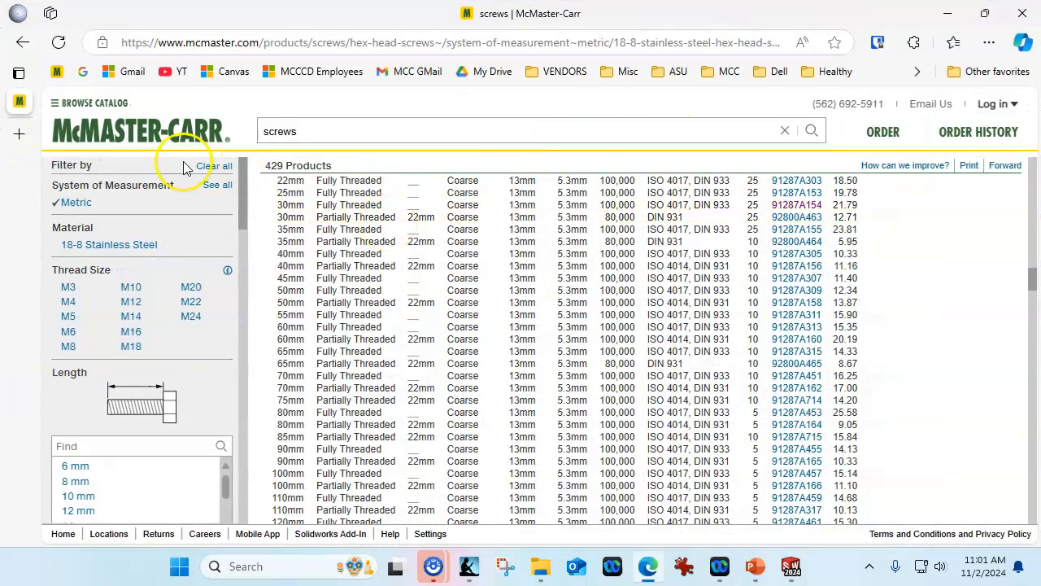
pyautogui.click(101, 131)
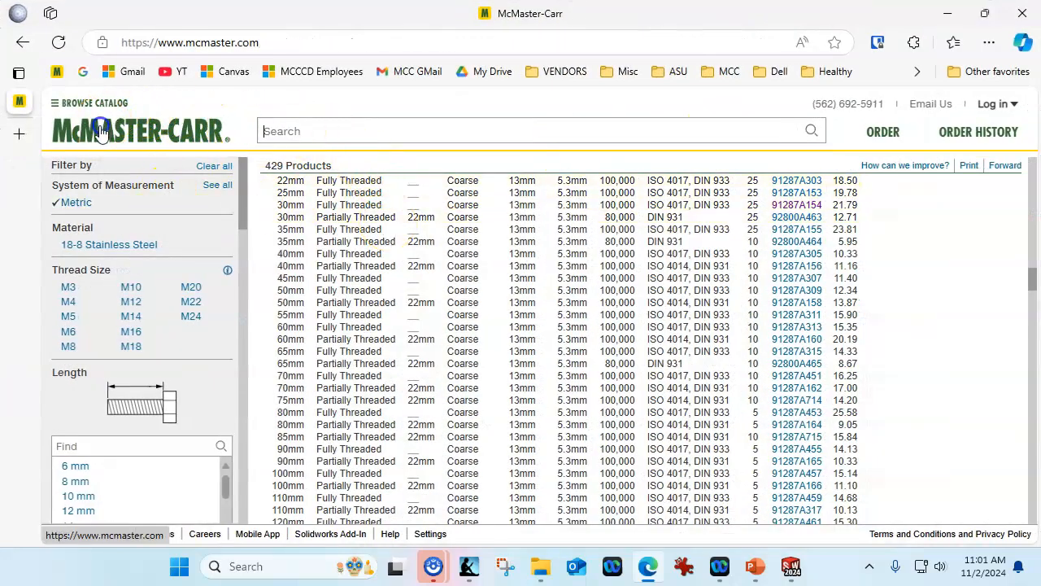
pyautogui.click(244, 254)
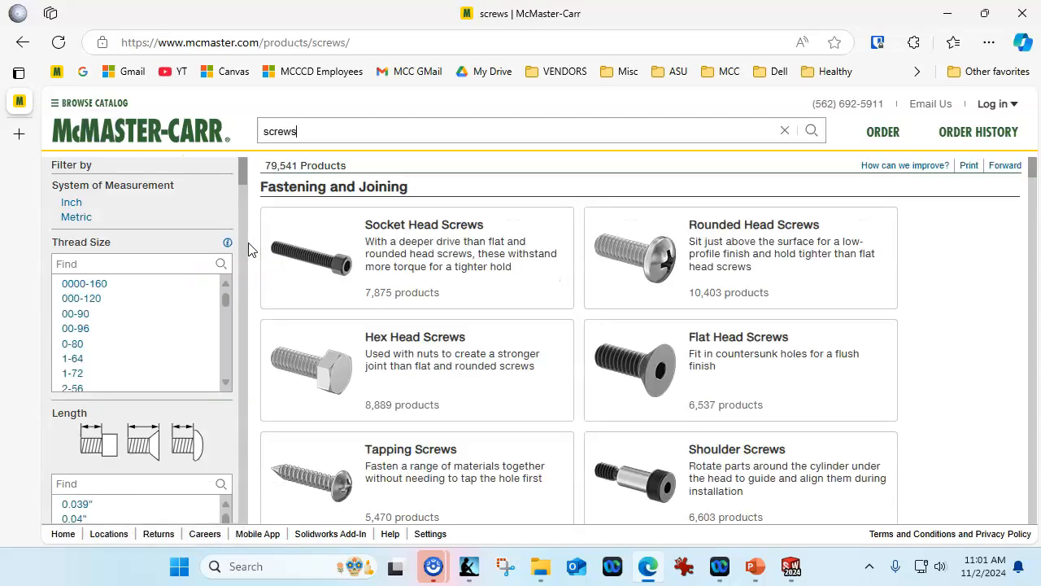
pyautogui.click(374, 354)
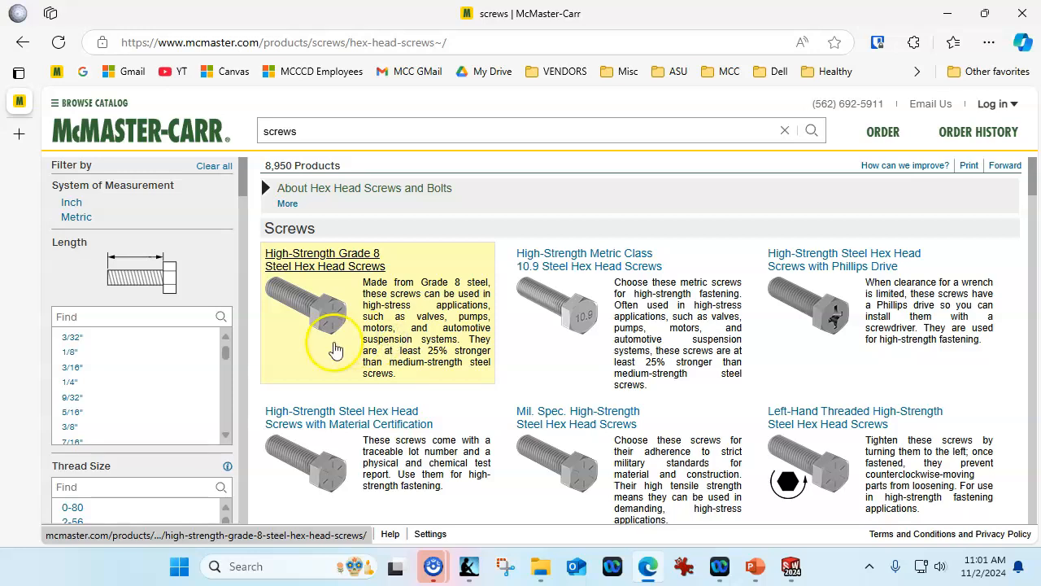
# Filter the hex head screws to the metric system and thread size M8.
pyautogui.click(73, 216)
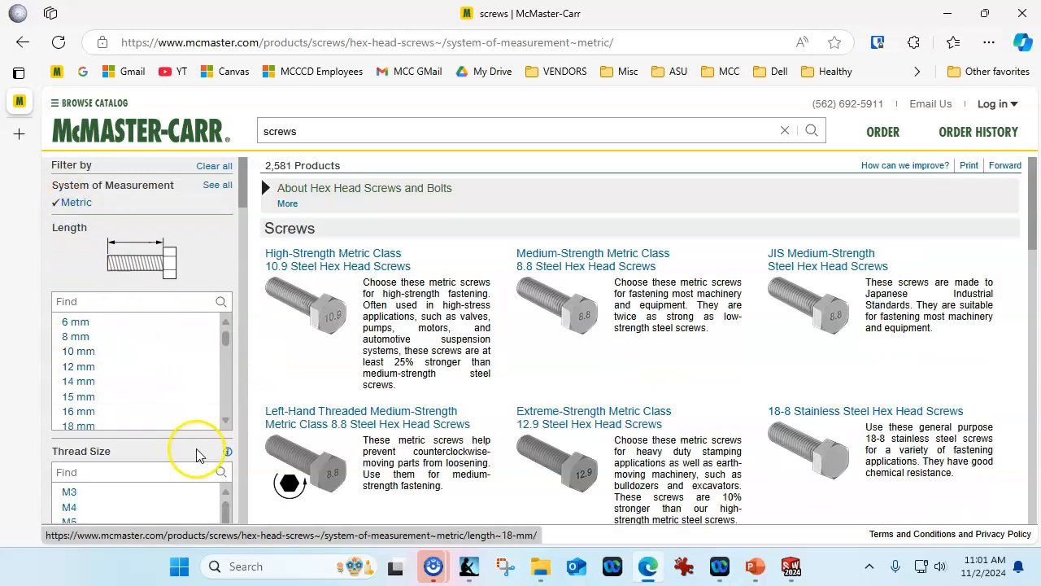
pyautogui.scroll(-3, 196, 447)
pyautogui.click(111, 333)
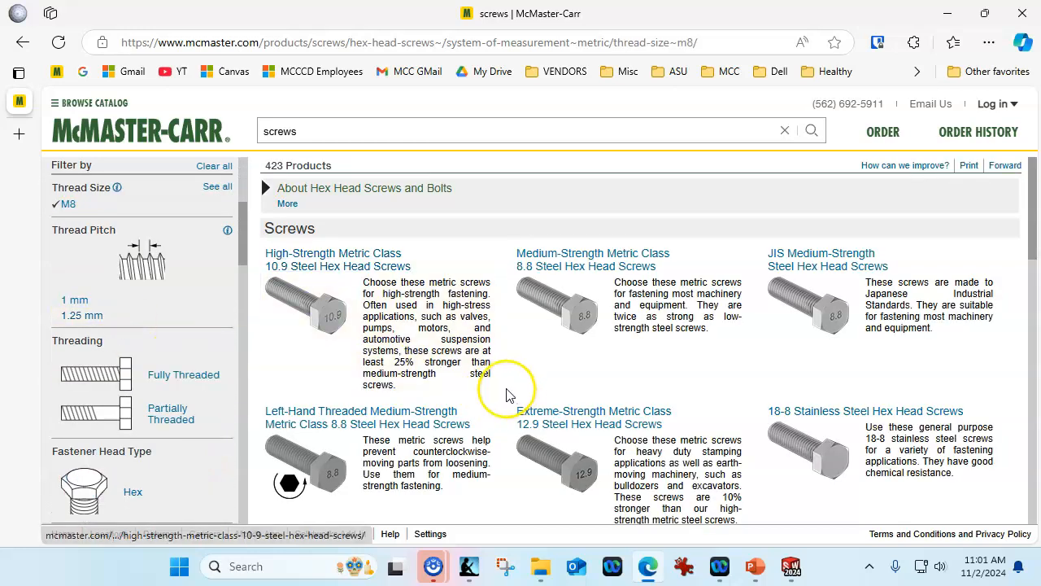
# Look through the M8 hex head screw types and open the 18-8 Stainless Steel Hex Head Screws product table.
pyautogui.scroll(-3, 500, 395)
pyautogui.scroll(-3, 524, 378)
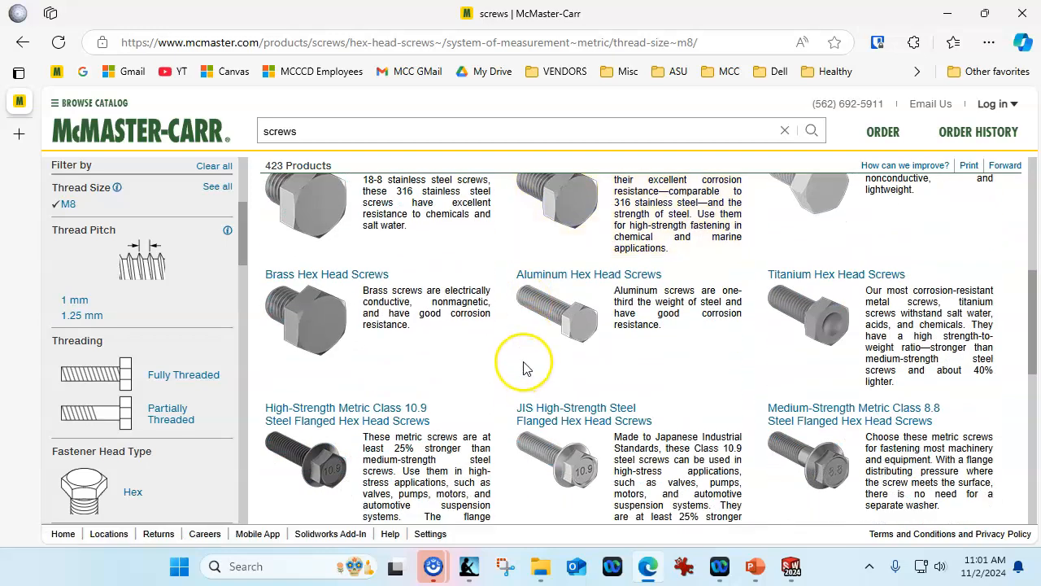
pyautogui.scroll(-3, 524, 368)
pyautogui.scroll(3, 524, 368)
pyautogui.scroll(-4, 524, 368)
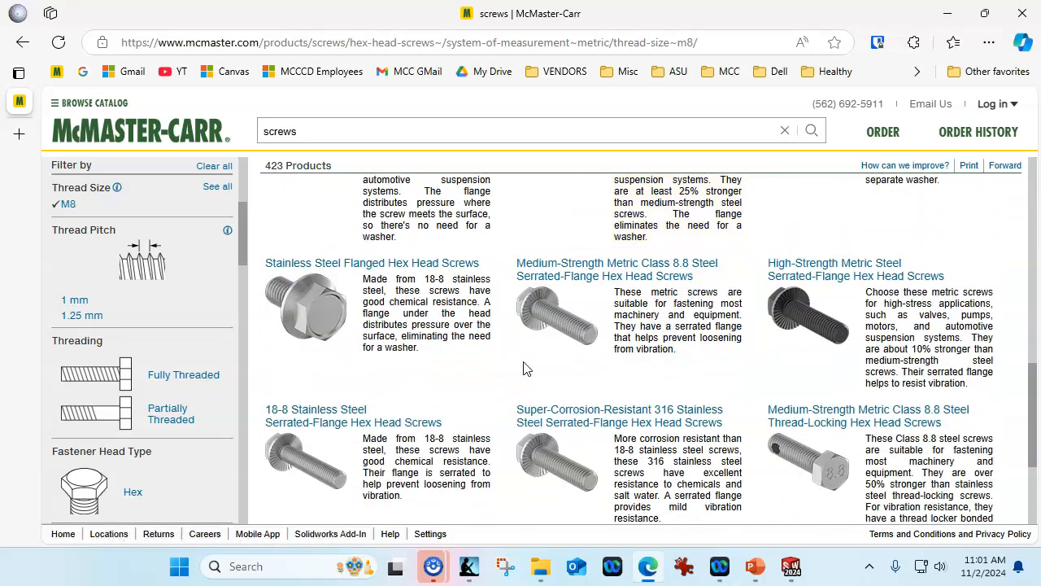
pyautogui.scroll(1, 523, 368)
pyautogui.scroll(-2, 524, 369)
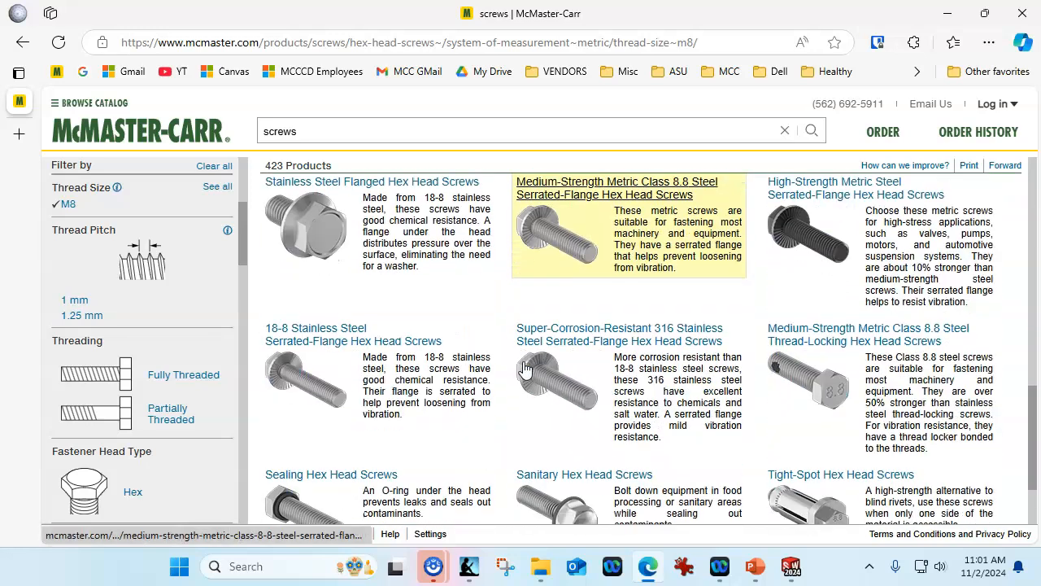
pyautogui.scroll(1, 502, 358)
pyautogui.scroll(7, 502, 358)
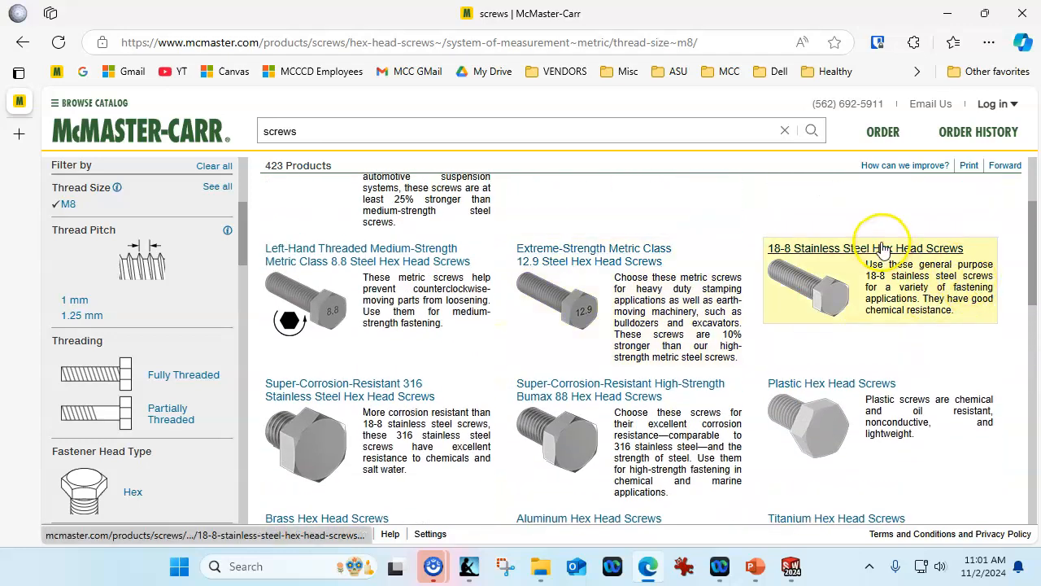
pyautogui.click(875, 254)
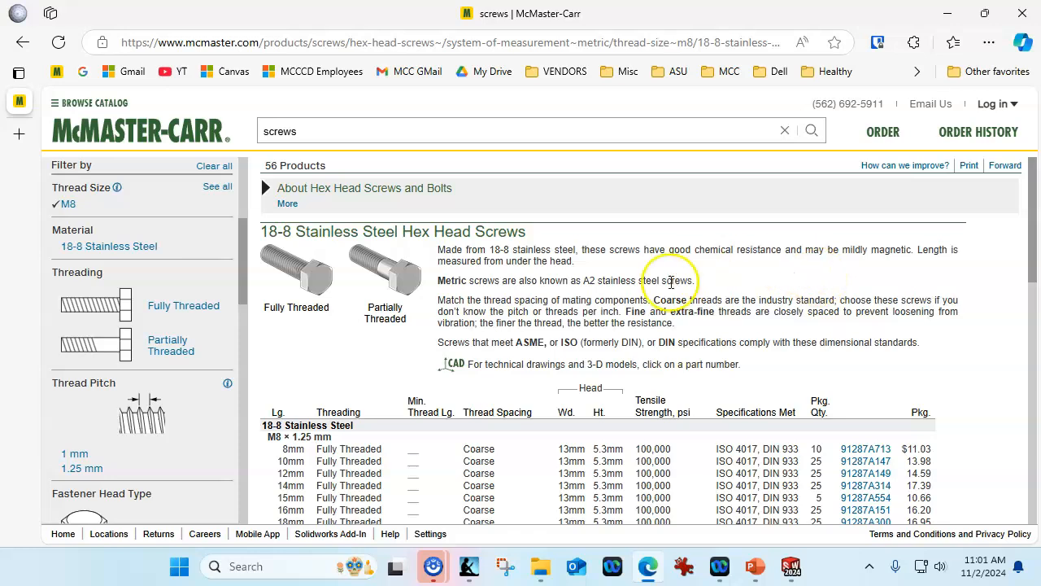
pyautogui.click(573, 308)
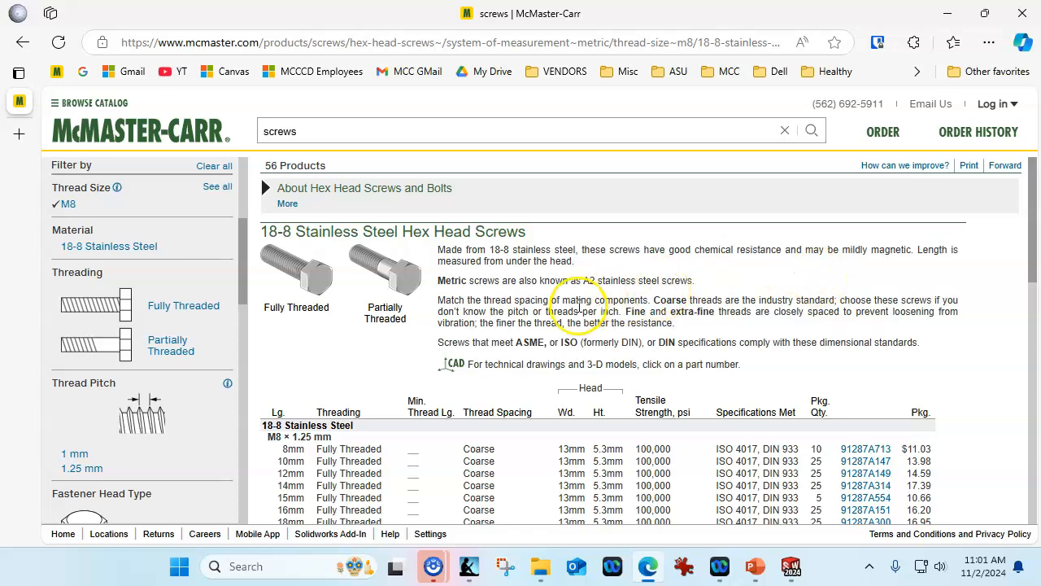
# Download the 3-D Solidworks model of screw 92800A463, M8 × 1.25 mm, 30 mm long, partially threaded, and return to the SOLIDWORKS assembly.
pyautogui.scroll(-1, 574, 307)
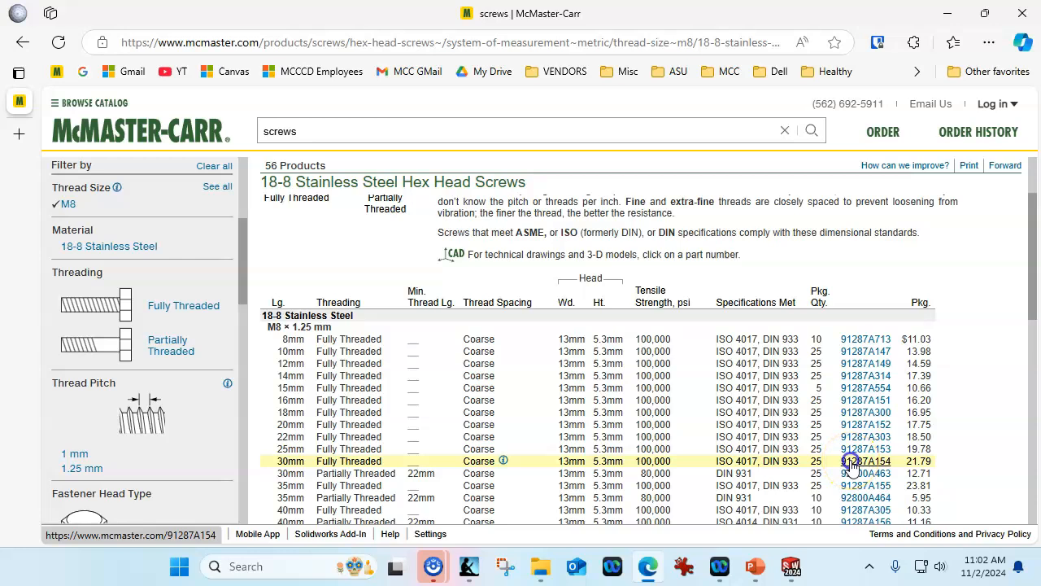
pyautogui.scroll(-1, 850, 462)
pyautogui.scroll(-1, 752, 427)
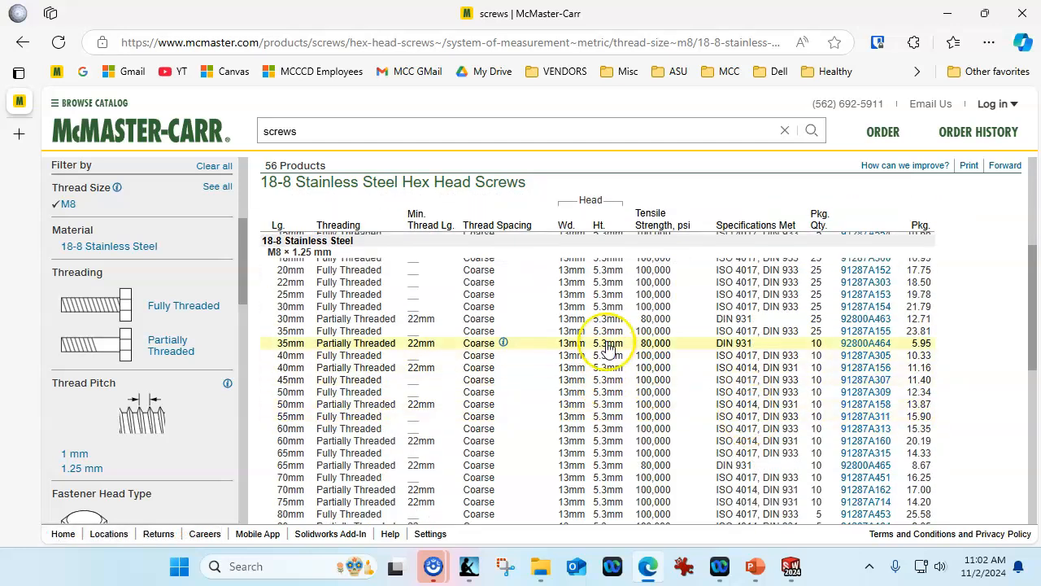
pyautogui.click(862, 324)
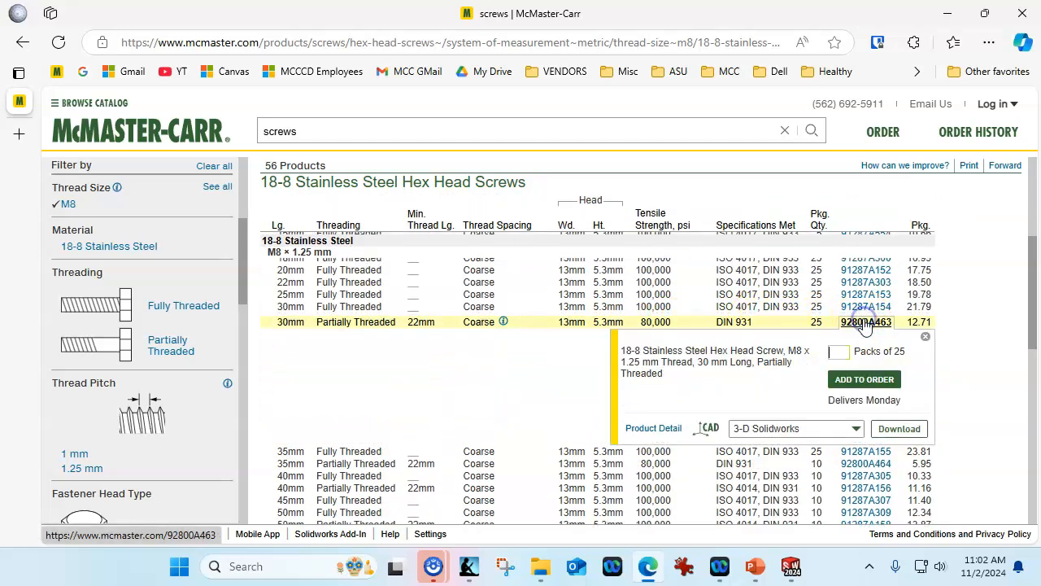
pyautogui.click(844, 340)
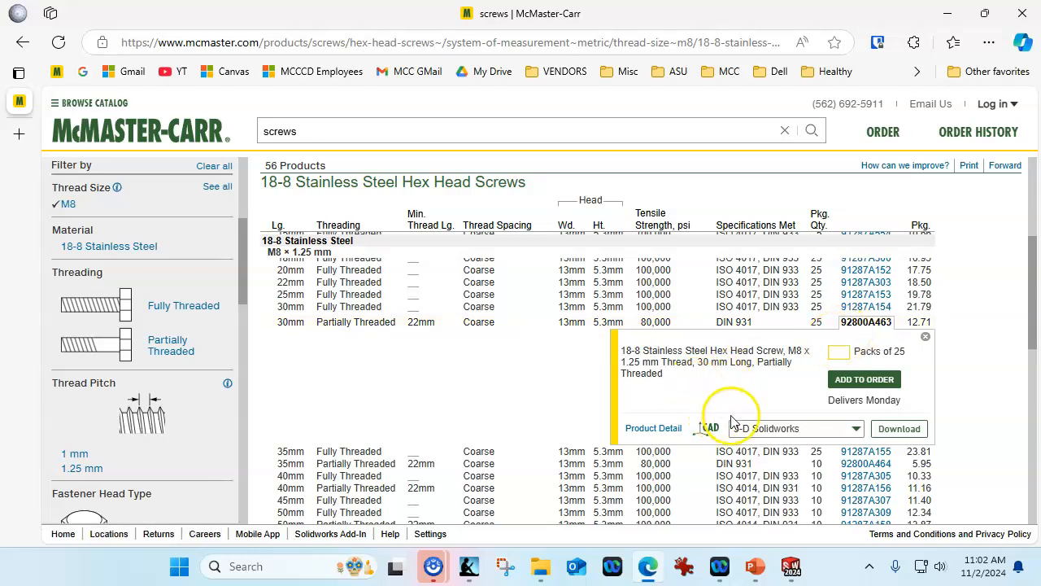
pyautogui.click(874, 428)
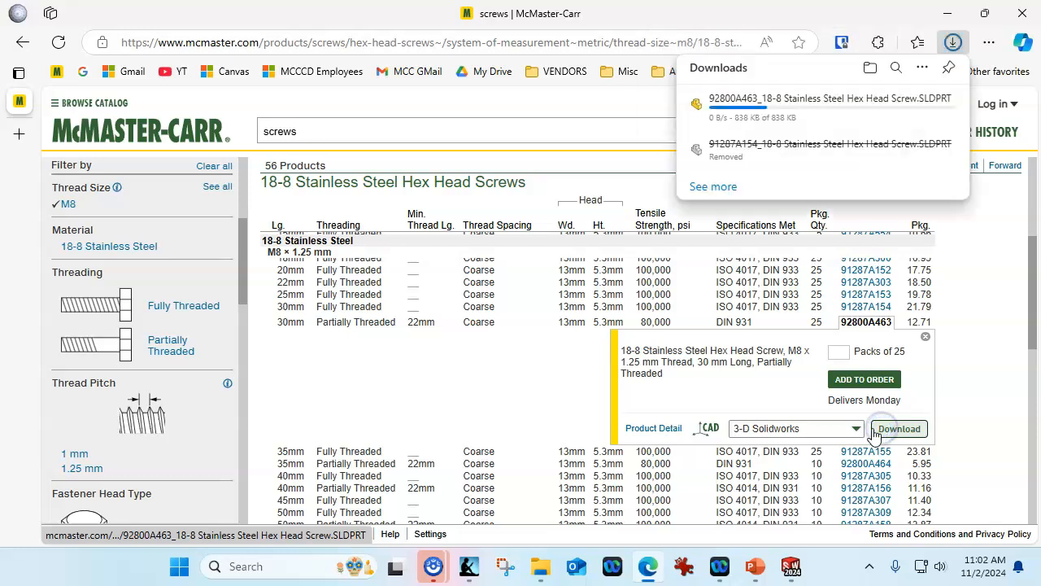
pyautogui.click(930, 99)
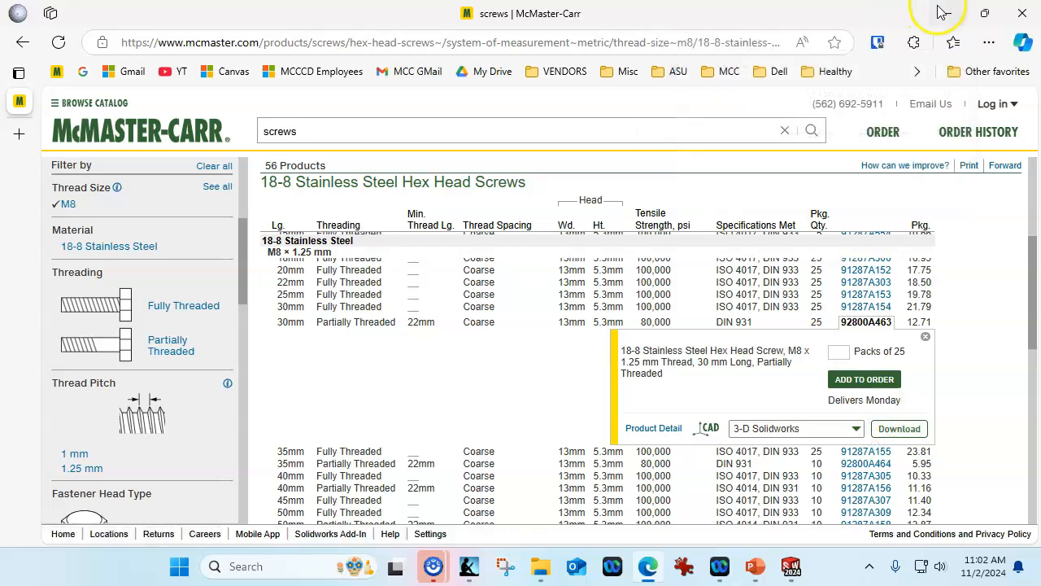
pyautogui.click(946, 13)
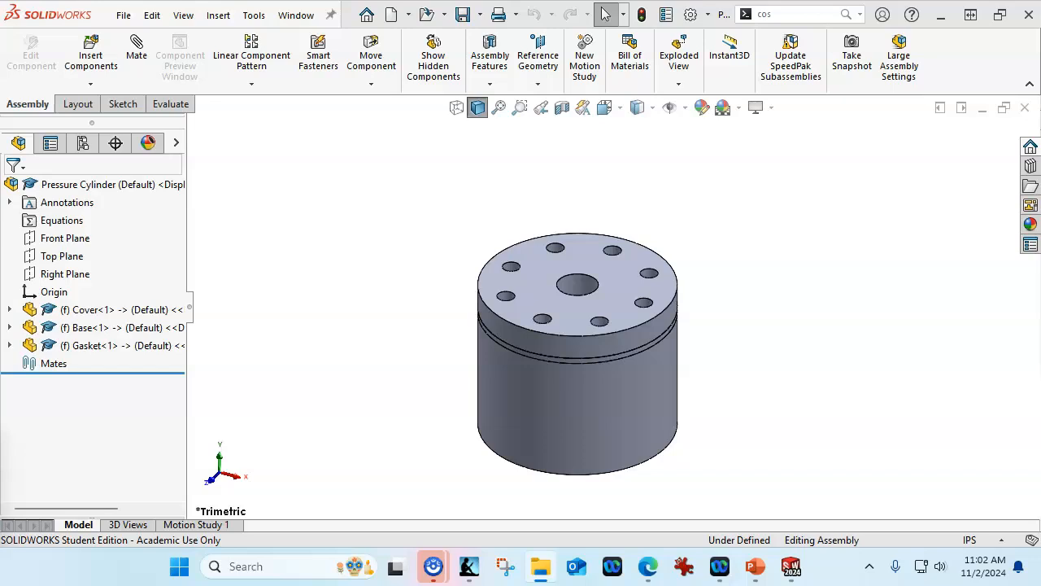
# Insert 92800A463_18-8 Stainless Steel Hex Head Screw.SLDPRT from the ASsign8 P6-7 folder as a component of the assembly.
pyautogui.click(90, 50)
pyautogui.click(71, 374)
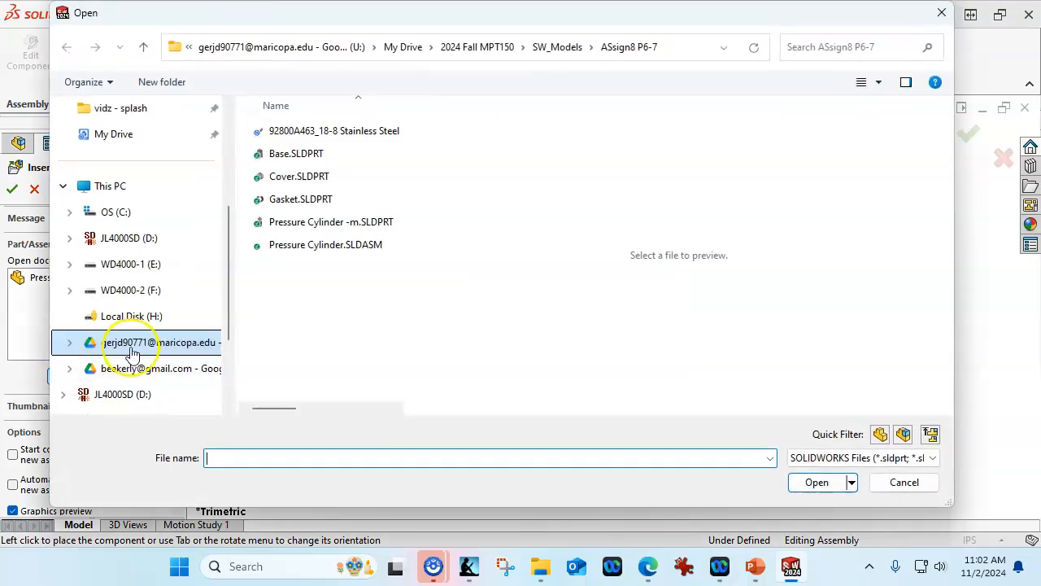
pyautogui.click(341, 132)
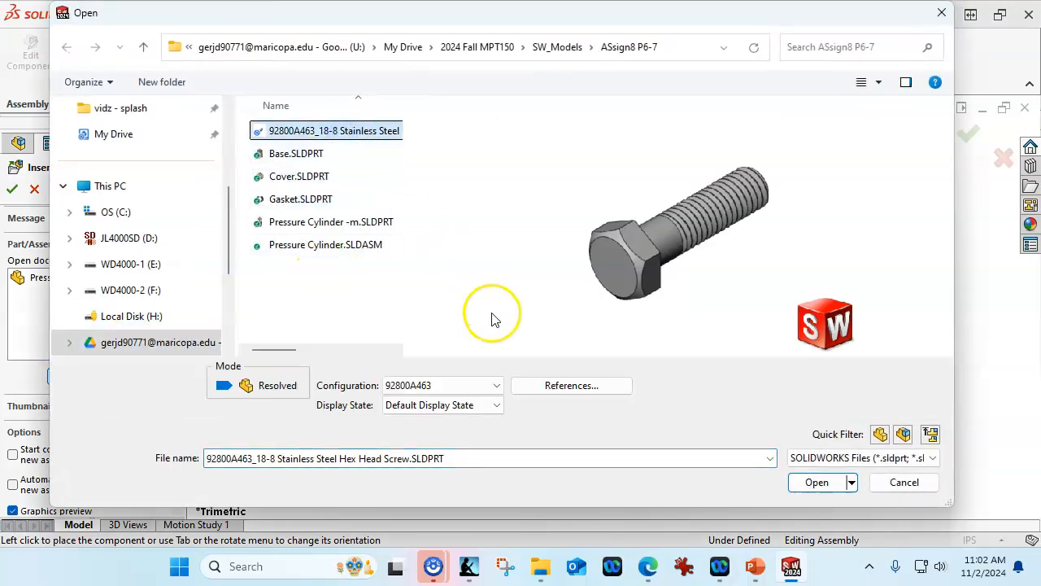
pyautogui.click(815, 482)
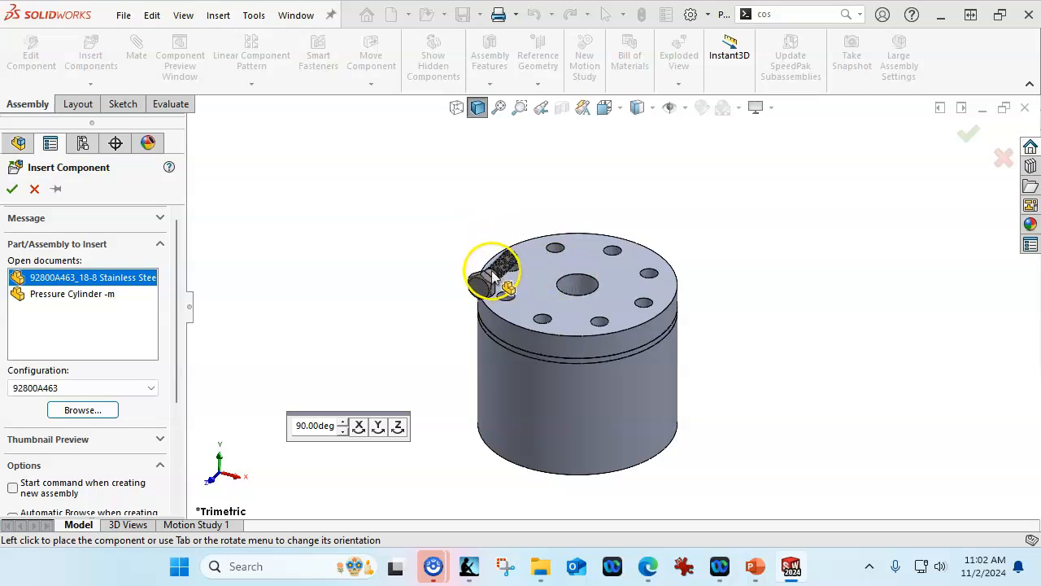
# Cancel the pending component insertion and open the 92800A463 18-8 stainless steel hex head screw part.
pyautogui.click(34, 190)
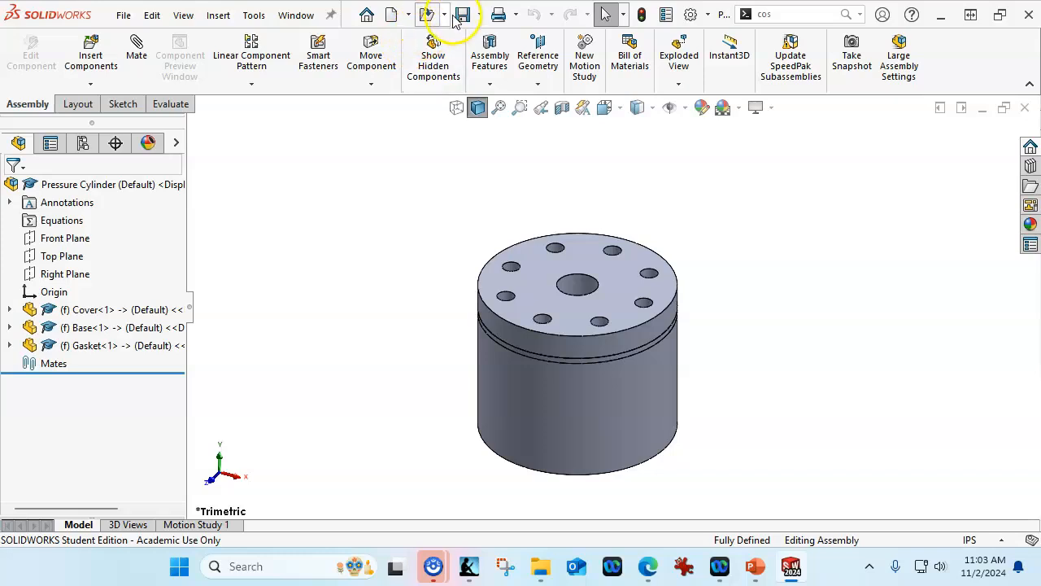
pyautogui.click(427, 15)
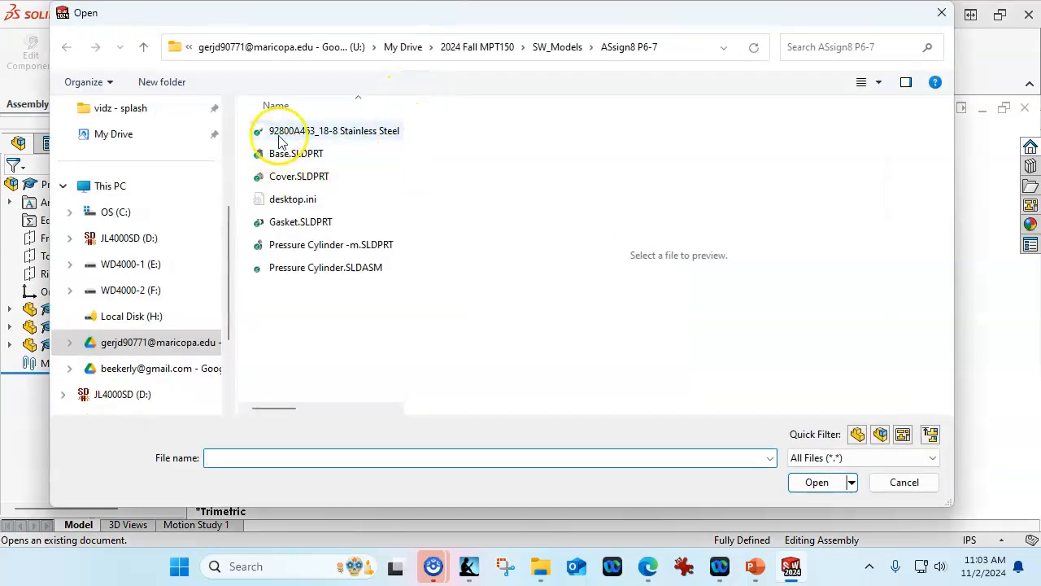
pyautogui.doubleClick(279, 135)
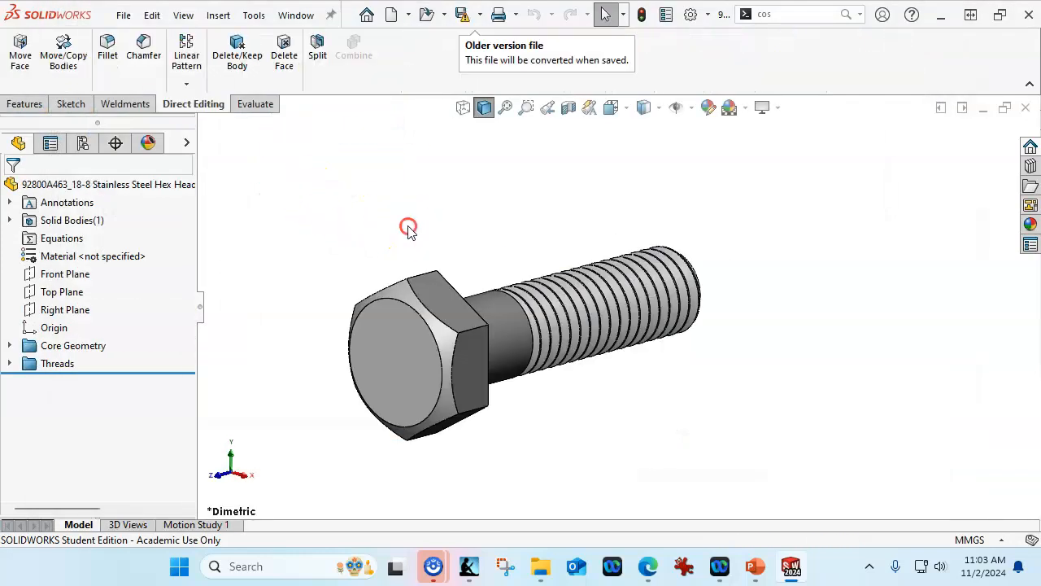
# Add a mate reference on the circular edge where the screw's shank meets the underside of the head, and save the part.
pyautogui.scroll(-6, 441, 316)
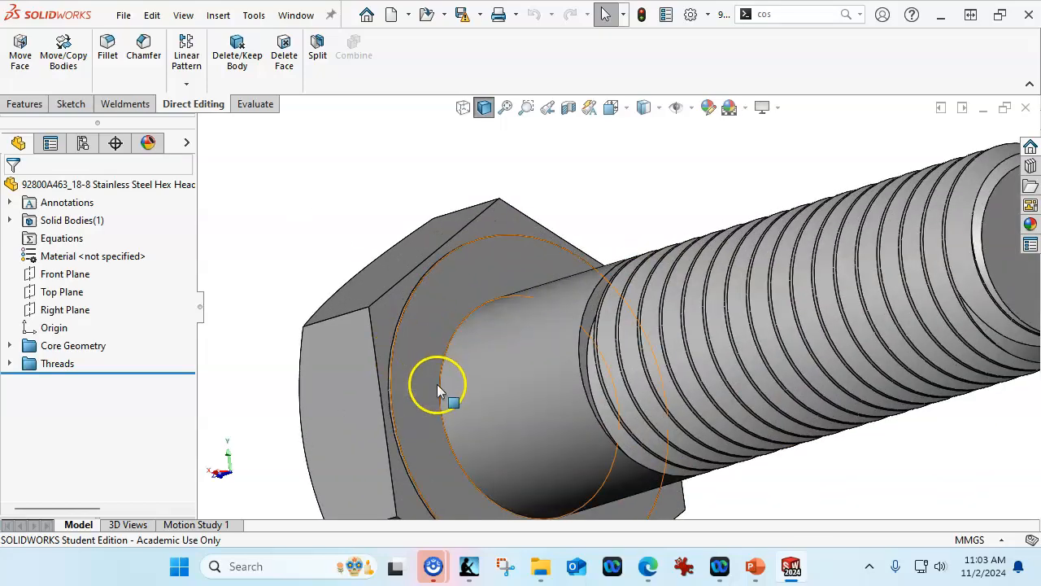
pyautogui.scroll(4, 435, 370)
pyautogui.moveTo(527, 188); pyautogui.dragTo(551, 186, button='middle')
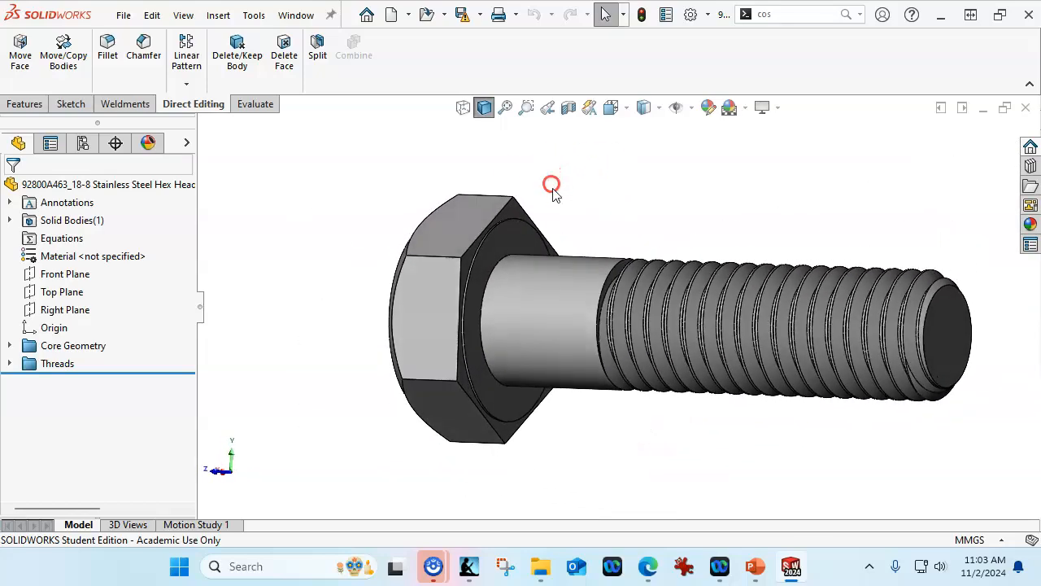
pyautogui.click(504, 267)
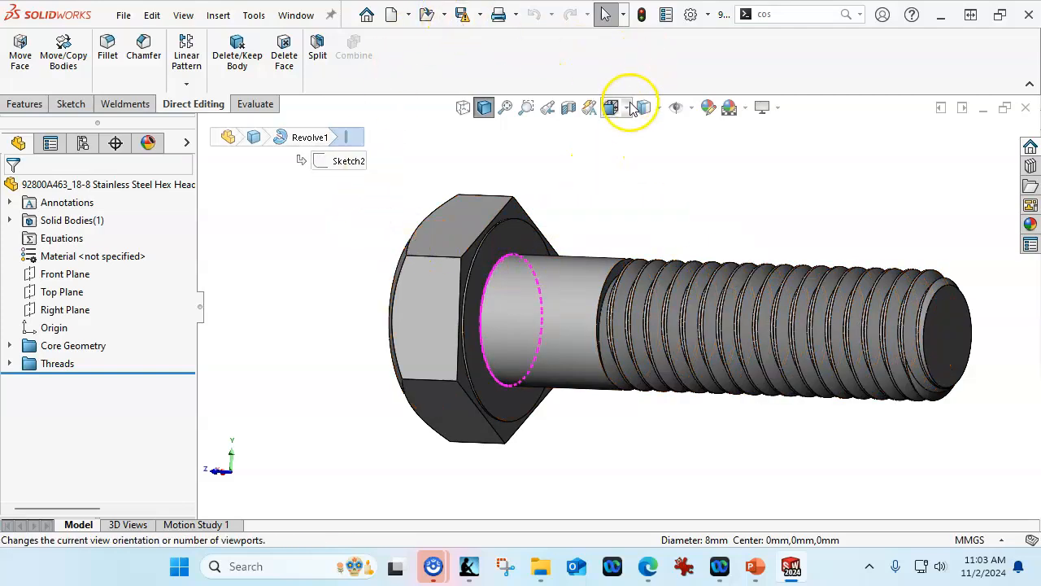
pyautogui.click(44, 103)
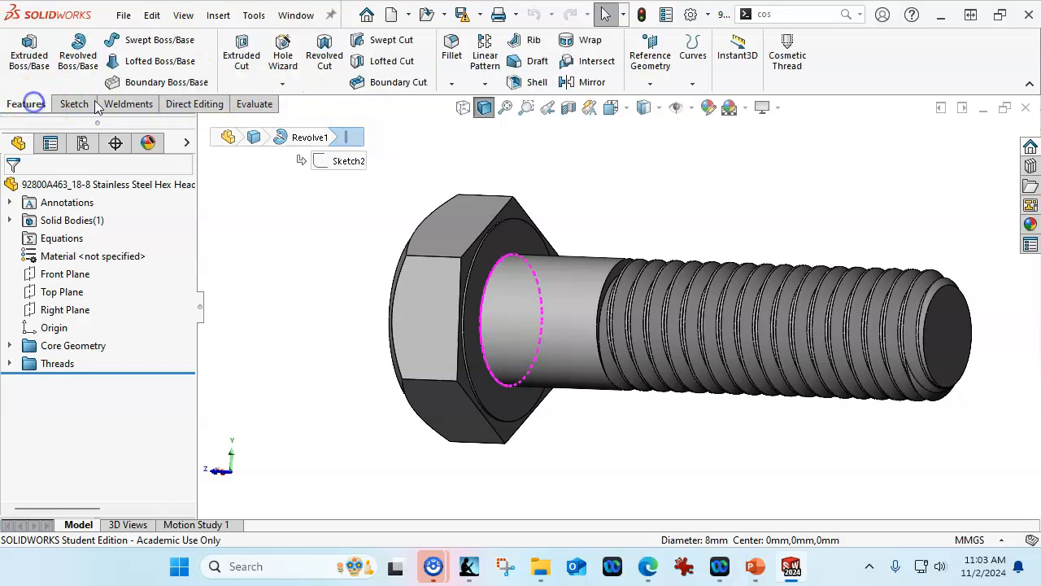
pyautogui.click(651, 84)
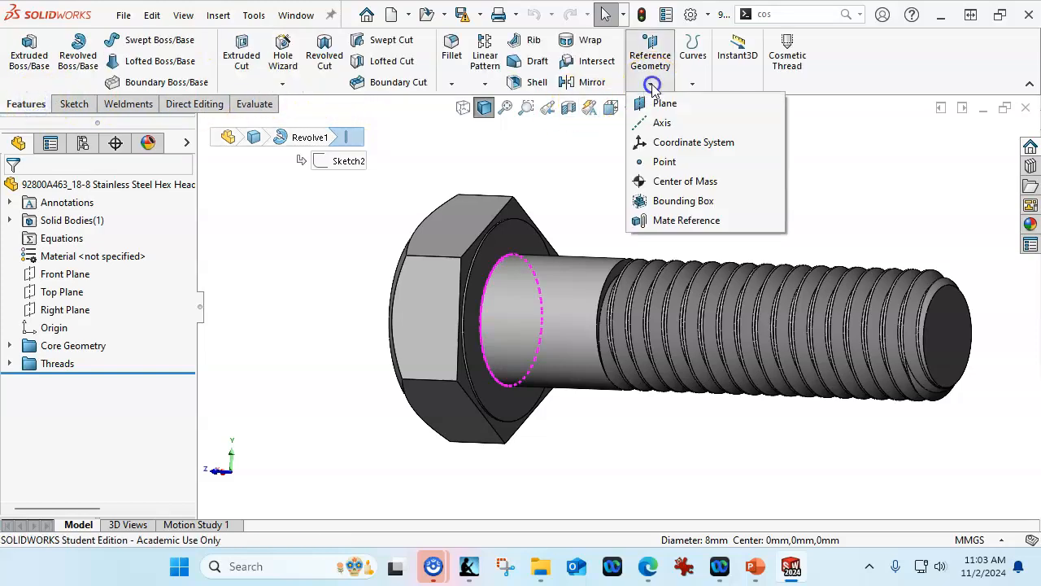
pyautogui.click(686, 219)
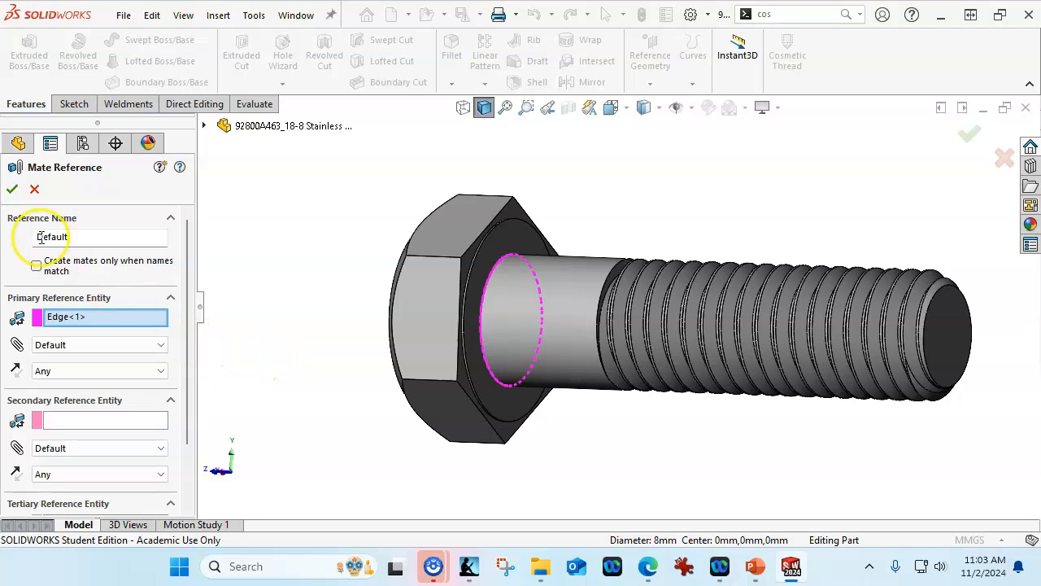
pyautogui.click(12, 192)
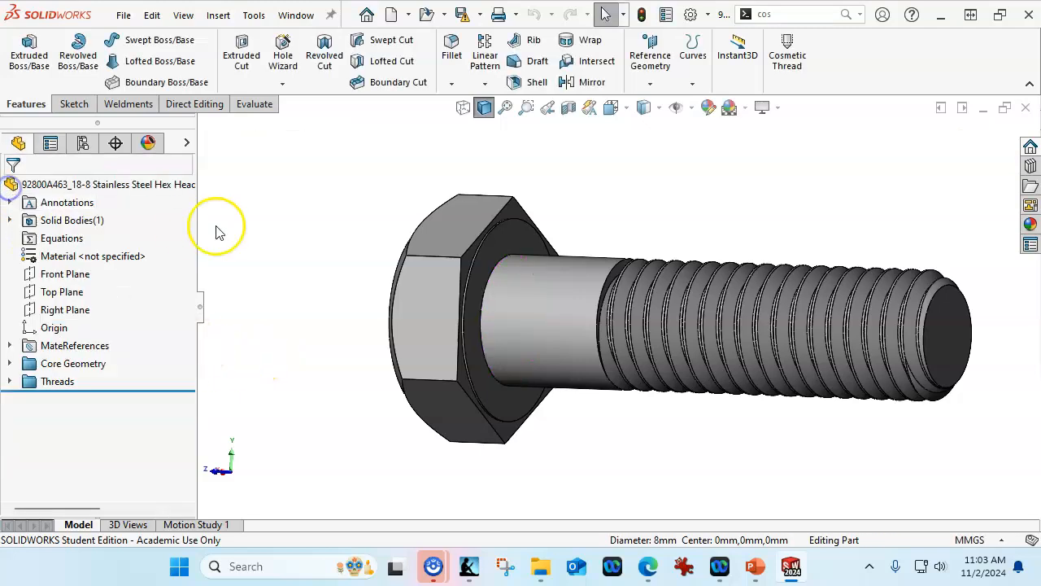
pyautogui.click(461, 14)
pyautogui.click(553, 324)
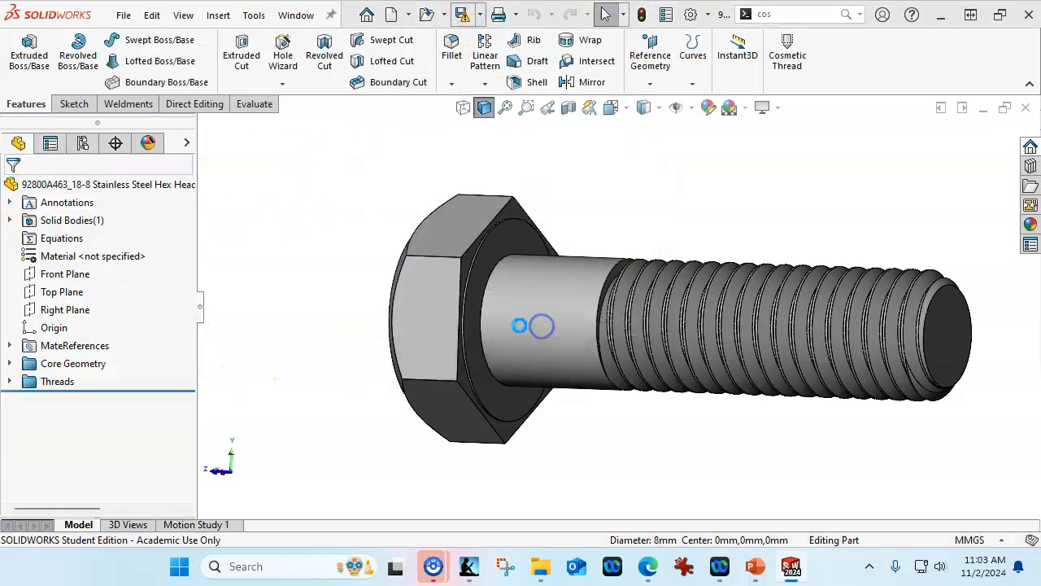
# Switch to the McMaster-Carr page in the browser and review the M8 partially threaded screw listings, closing the 92800A463 product details.
pyautogui.click(650, 570)
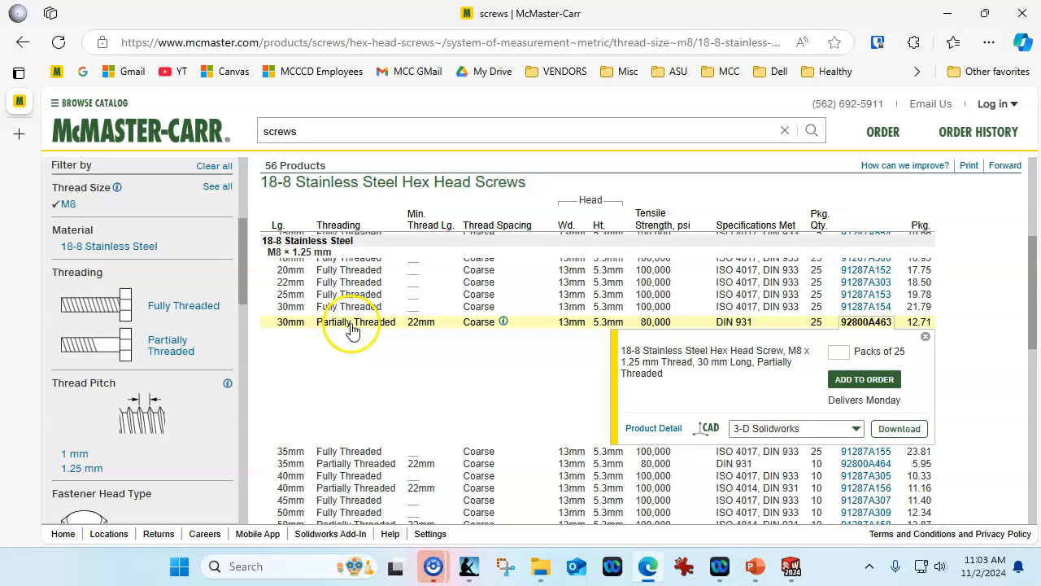
pyautogui.click(925, 338)
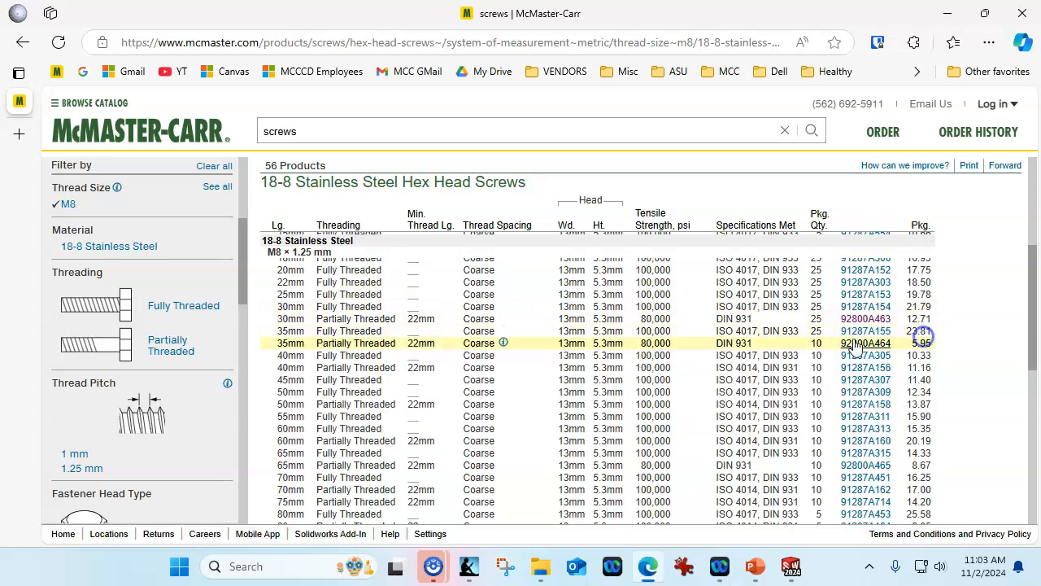
pyautogui.click(949, 13)
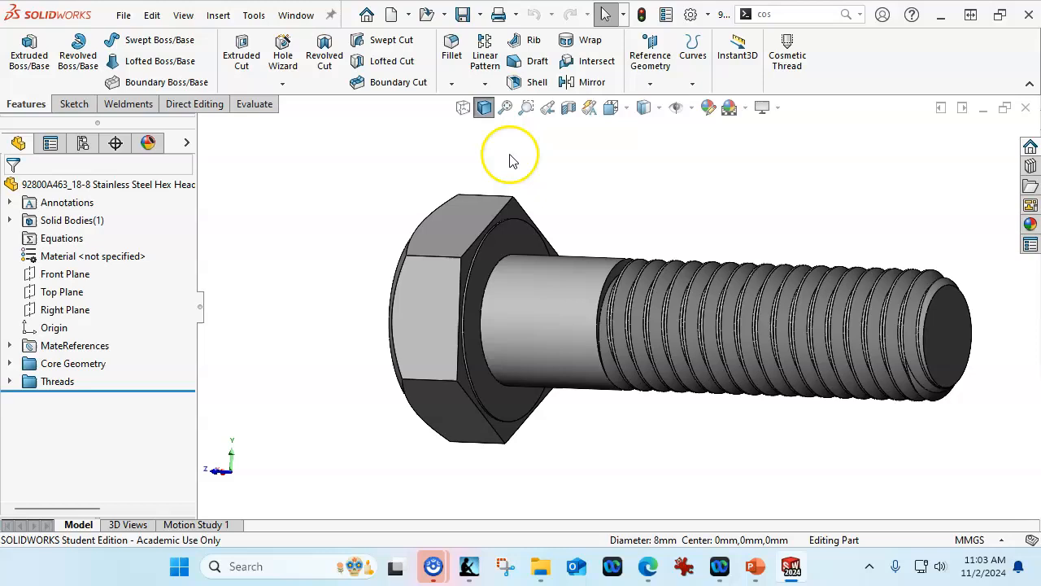
# In the Pressure Cylinder assembly, insert the hex head screw into a cover hole and copy it into the other seven holes.
pyautogui.click(296, 14)
pyautogui.click(324, 234)
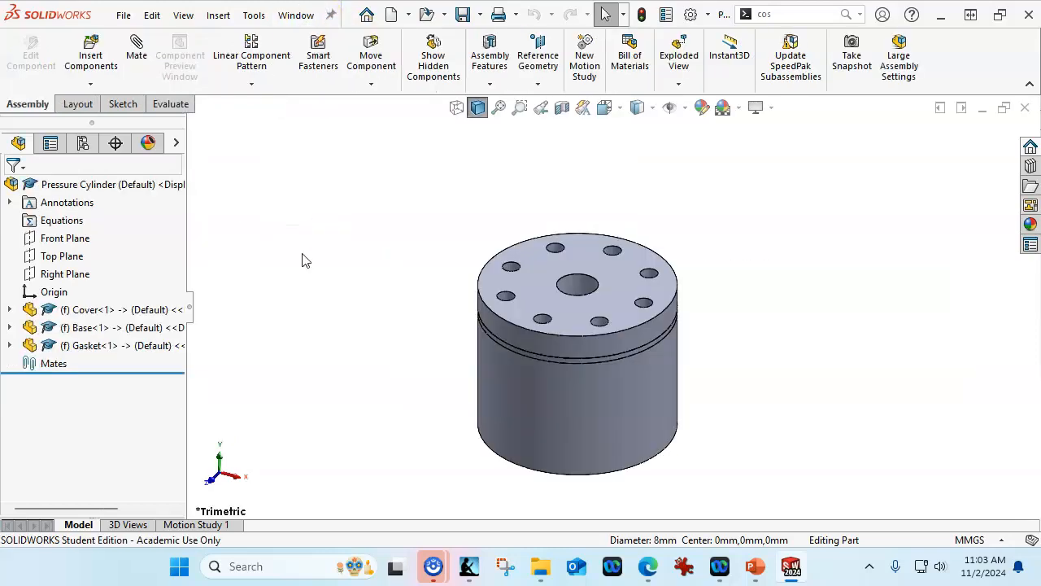
pyautogui.click(91, 50)
pyautogui.click(65, 277)
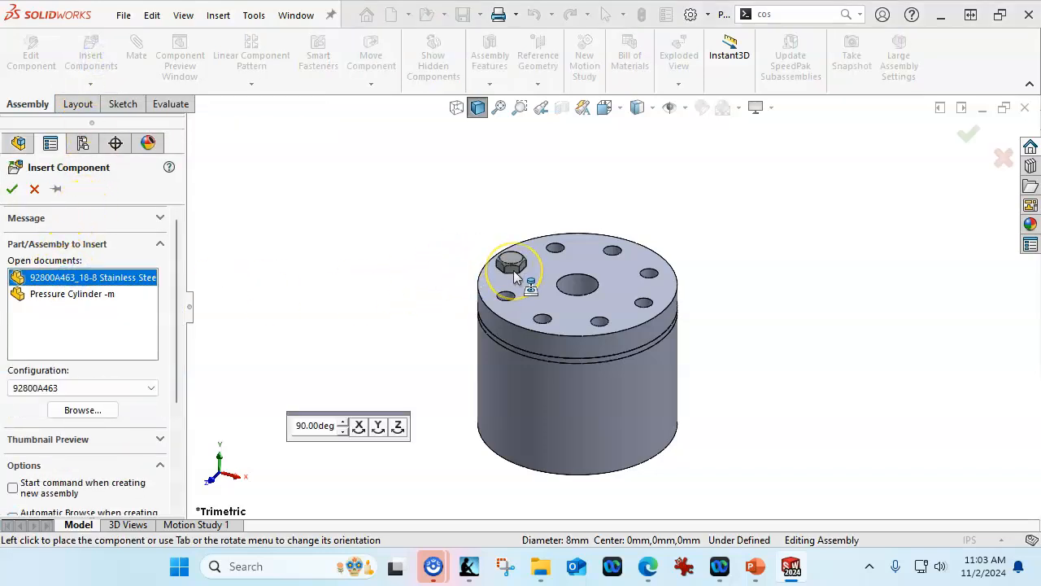
pyautogui.click(514, 277)
pyautogui.scroll(-3, 582, 281)
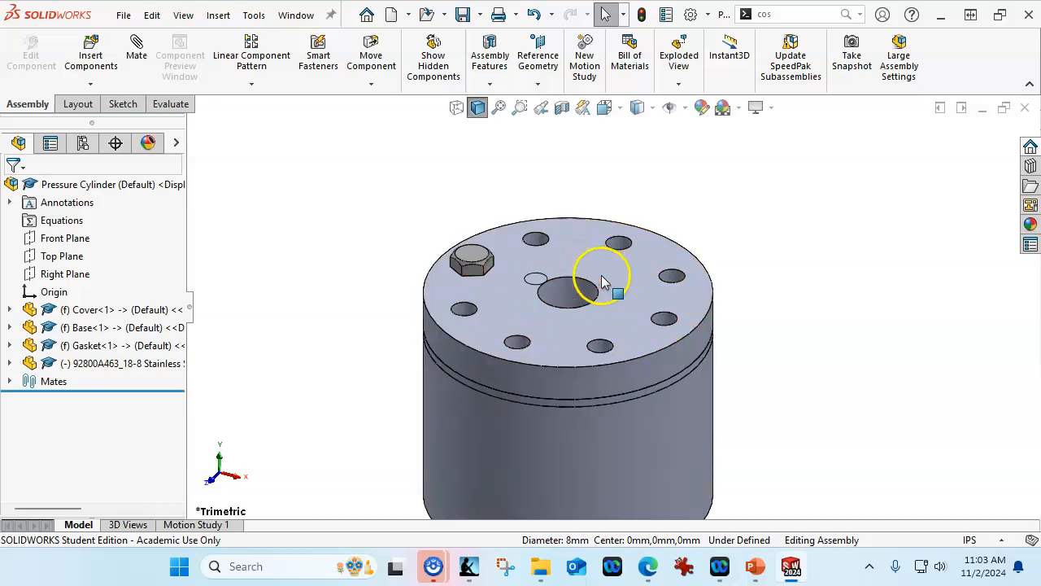
pyautogui.keyDown('ctrl'); pyautogui.moveTo(443, 257); pyautogui.dragTo(438, 315); pyautogui.keyUp('ctrl')
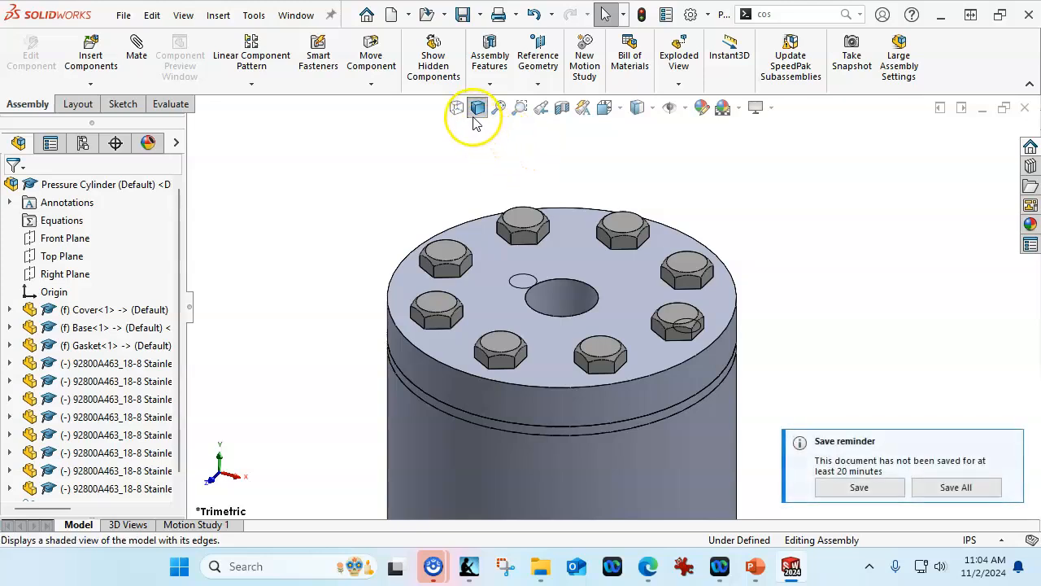
# Examine how the screws sit in the cover, gasket and base in a front wireframe view, and return to shaded display with edges.
pyautogui.hotkey('ctrl', '1')
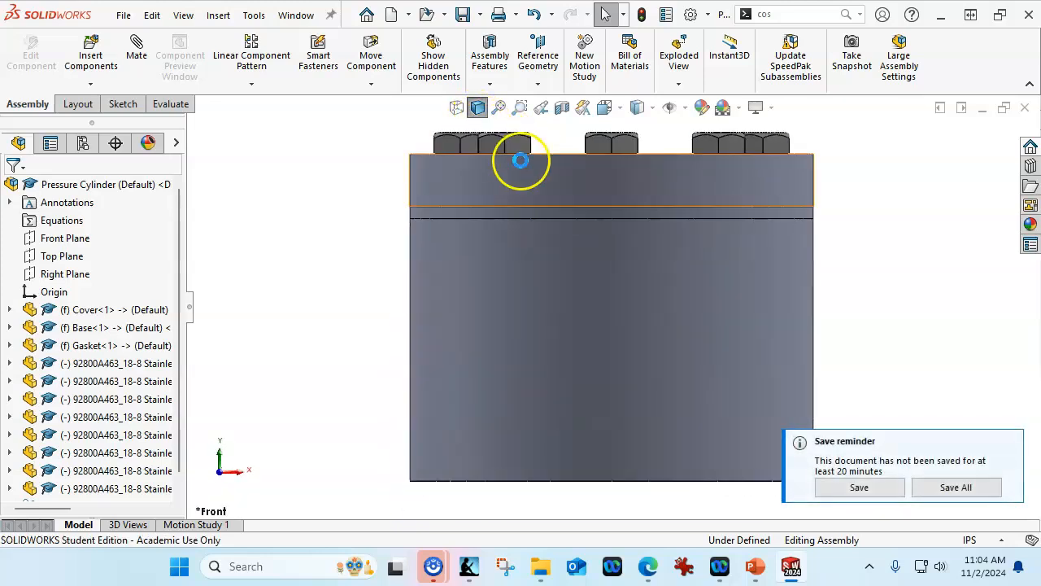
pyautogui.click(457, 110)
pyautogui.scroll(-5, 465, 186)
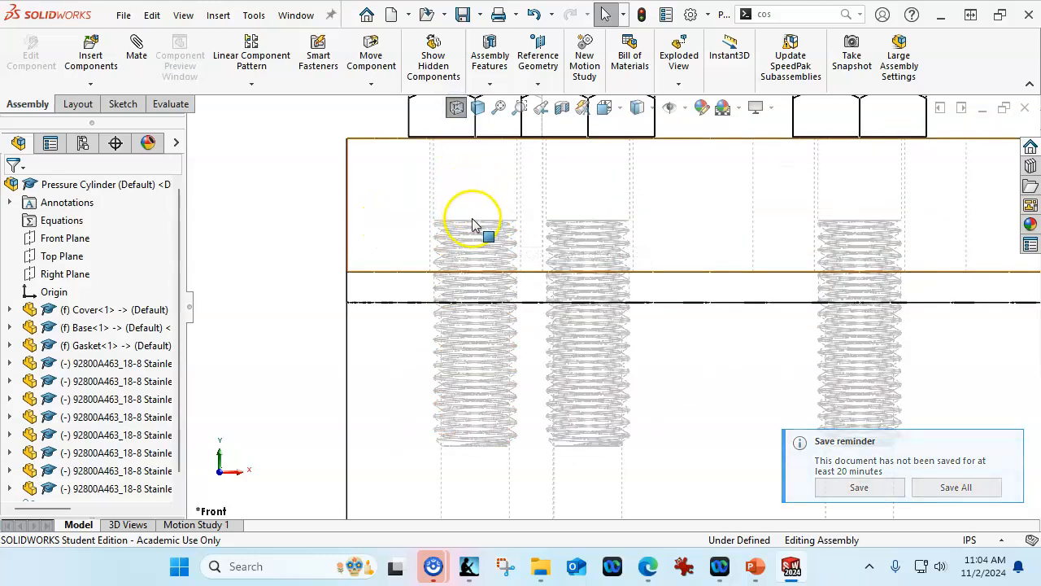
pyautogui.scroll(3, 488, 231)
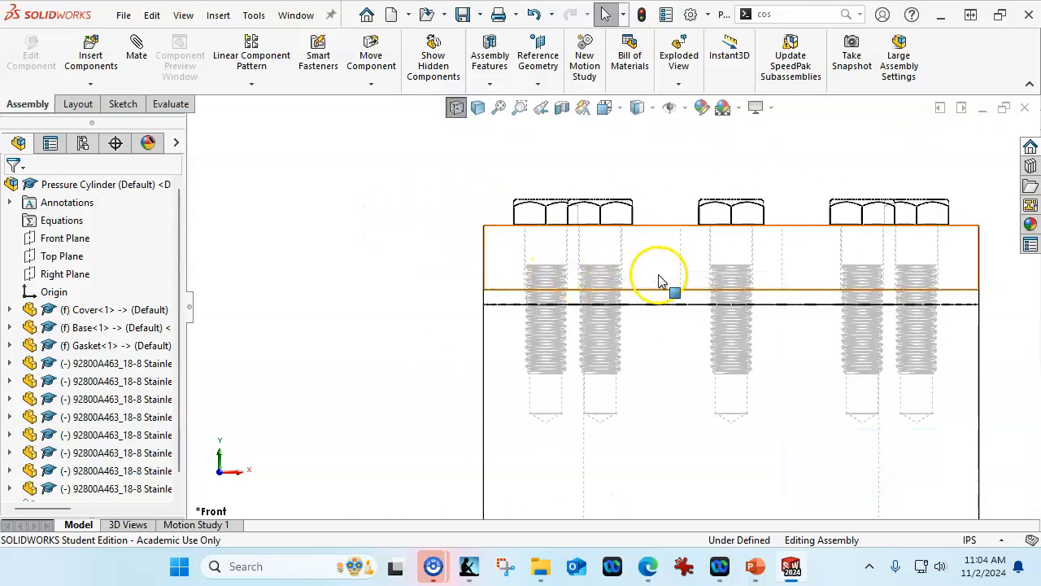
pyautogui.scroll(3, 633, 265)
pyautogui.moveTo(624, 264); pyautogui.dragTo(566, 360, button='middle')
pyautogui.click(478, 108)
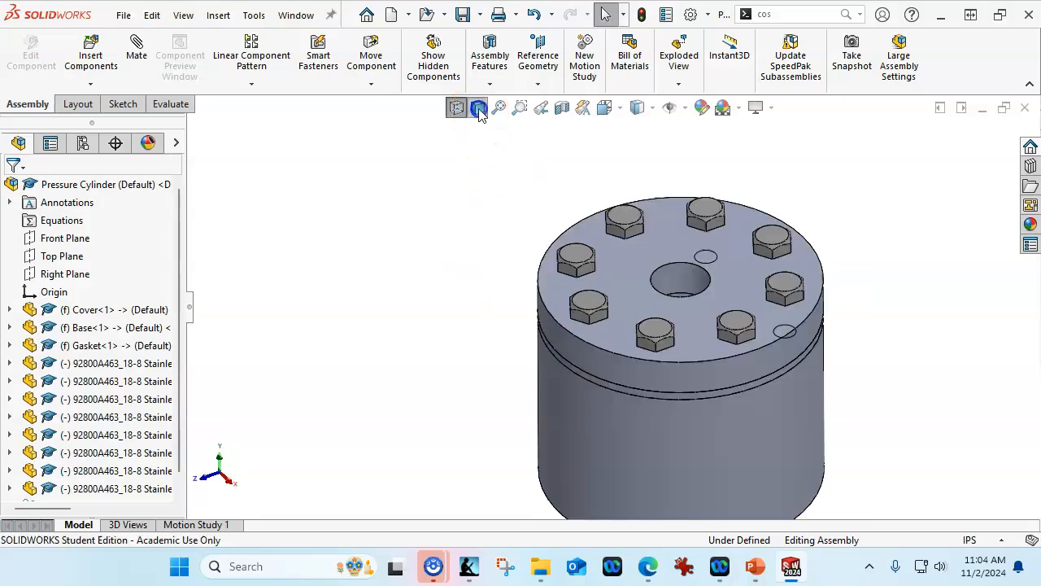
pyautogui.scroll(3, 459, 311)
pyautogui.moveTo(679, 339); pyautogui.dragTo(685, 347, button='middle')
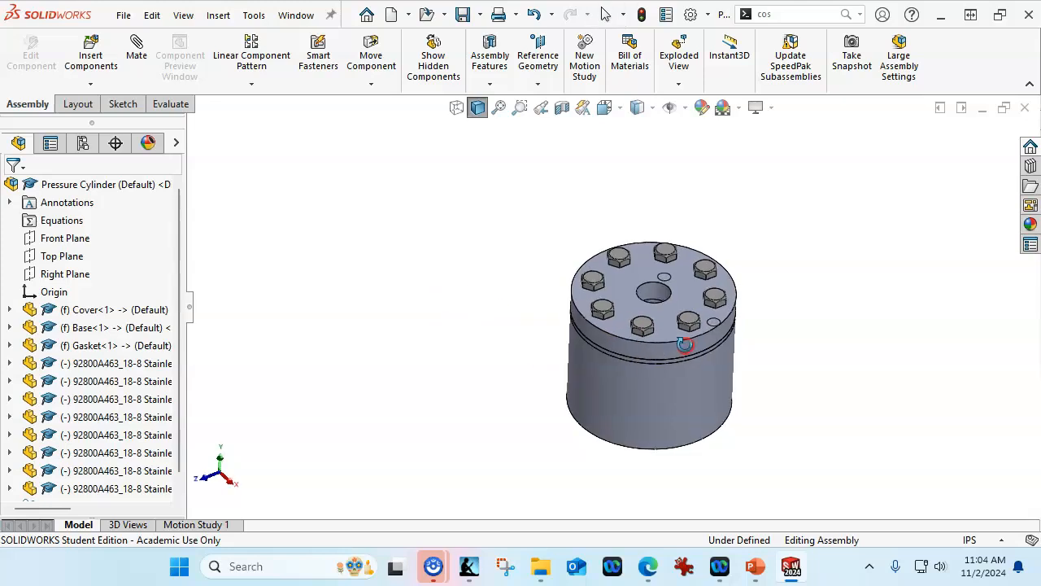
pyautogui.scroll(-1, 759, 275)
pyautogui.moveTo(755, 277); pyautogui.dragTo(746, 288, button='middle')
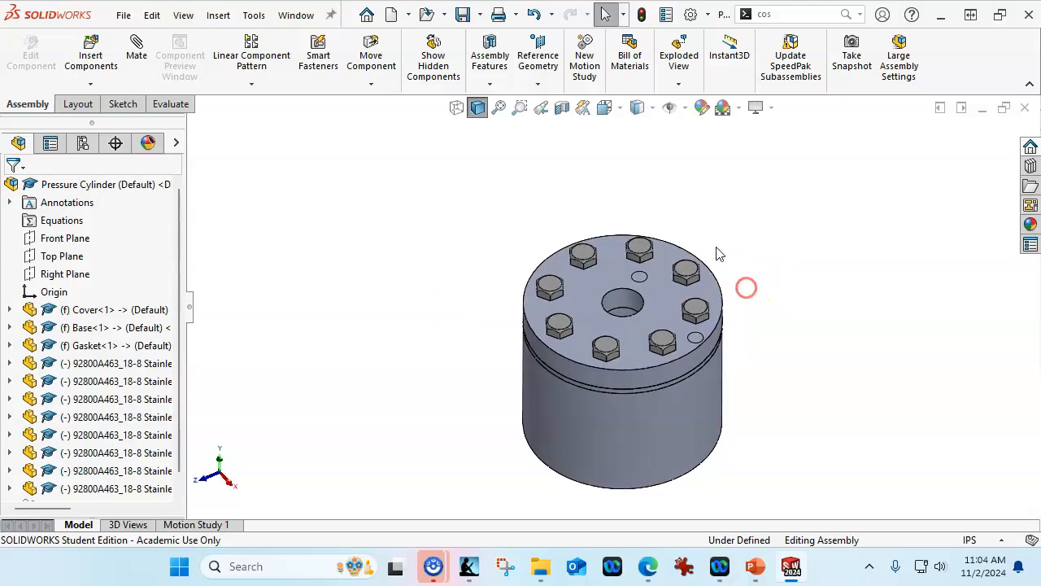
pyautogui.keyDown('ctrl'); pyautogui.moveTo(716, 204); pyautogui.dragTo(689, 236, button='middle'); pyautogui.keyUp('ctrl')
pyautogui.scroll(1, 691, 228)
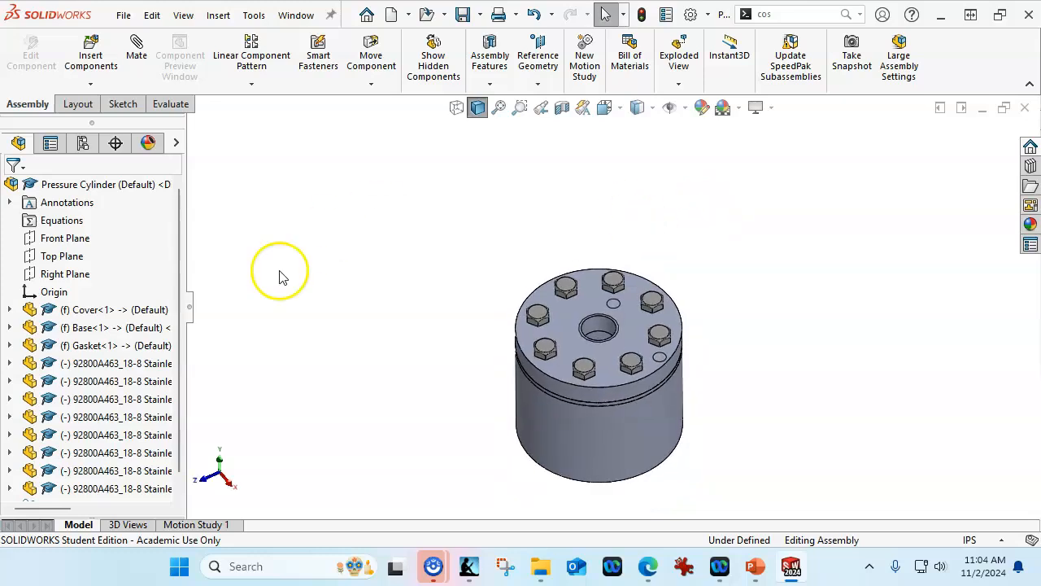
# Lock rotation on the concentric mates of all eight screws.
pyautogui.scroll(-1, 185, 366)
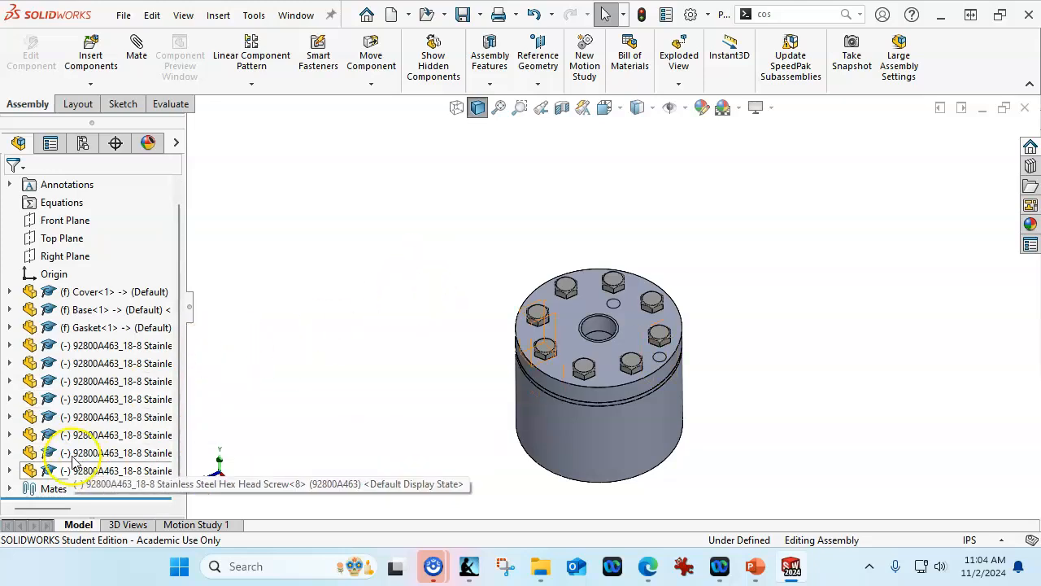
pyautogui.click(9, 489)
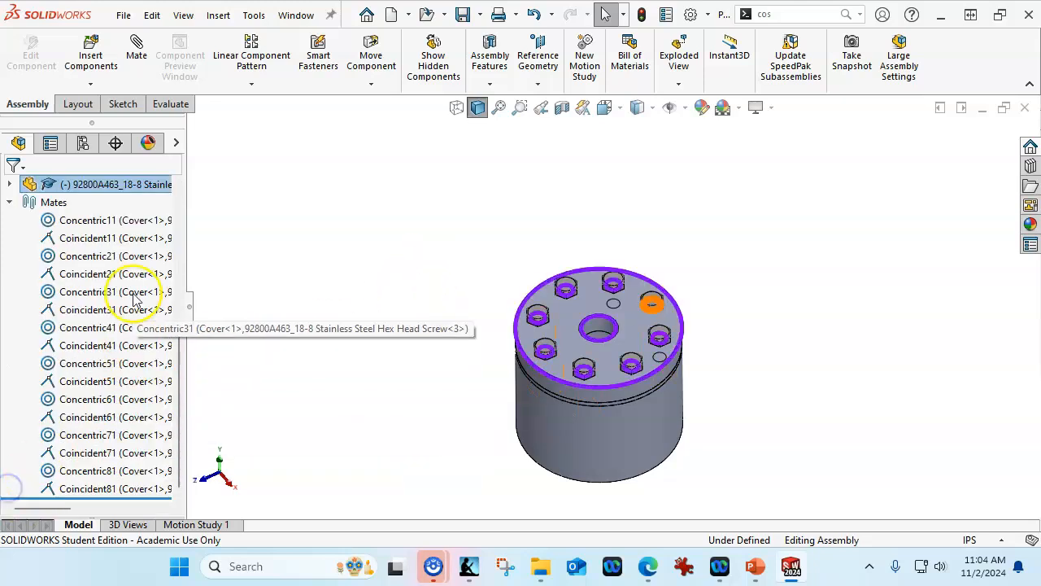
pyautogui.scroll(-2, 191, 434)
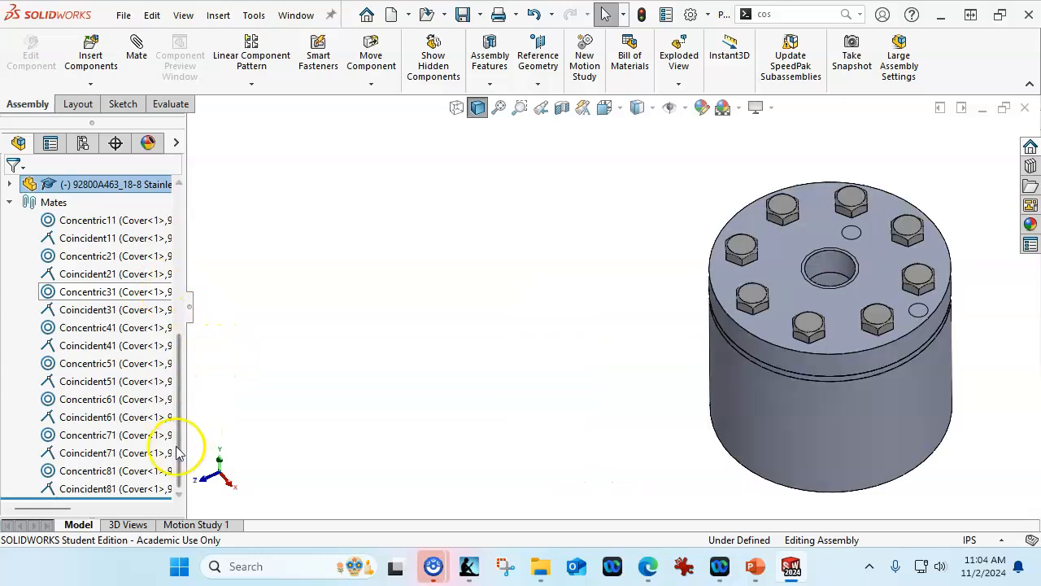
pyautogui.click(138, 471)
pyautogui.keyDown('ctrl'); pyautogui.click(89, 435); pyautogui.keyUp('ctrl')
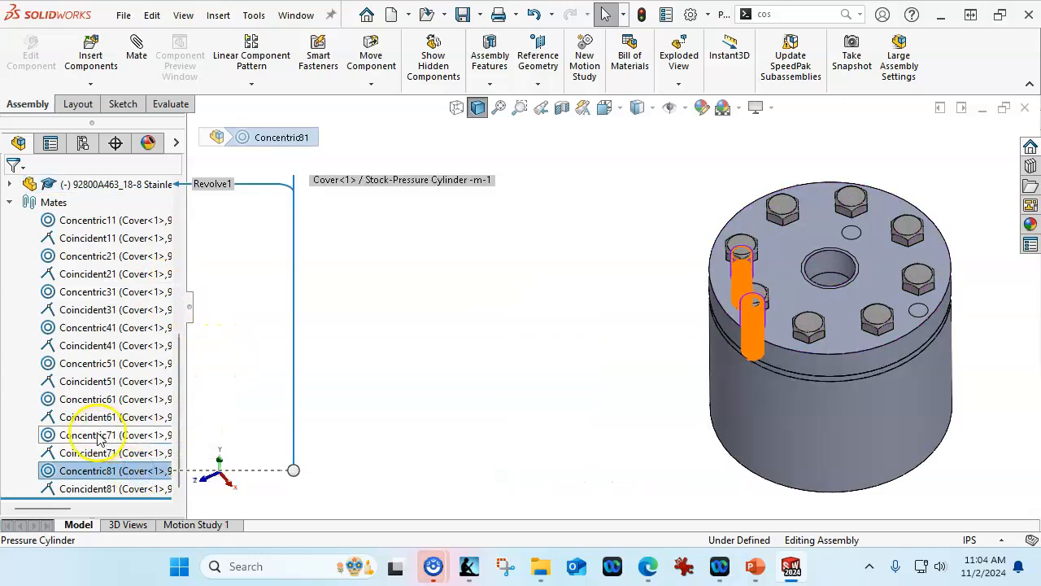
pyautogui.keyDown('ctrl'); pyautogui.click(89, 399); pyautogui.keyUp('ctrl')
pyautogui.keyDown('ctrl'); pyautogui.click(81, 363); pyautogui.keyUp('ctrl')
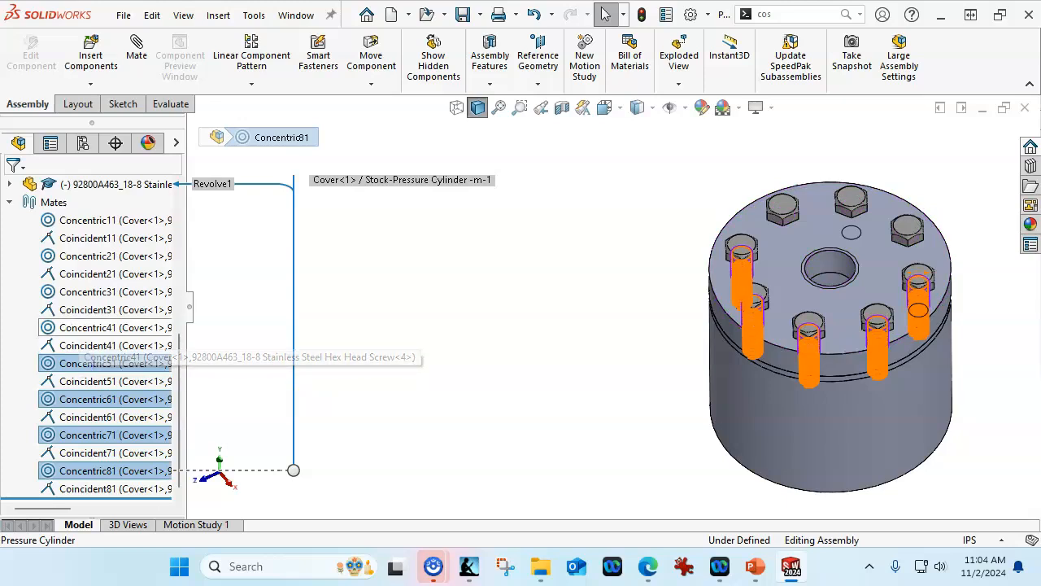
pyautogui.keyDown('ctrl'); pyautogui.click(82, 327); pyautogui.keyUp('ctrl')
pyautogui.keyDown('ctrl'); pyautogui.click(81, 291); pyautogui.keyUp('ctrl')
pyautogui.keyDown('ctrl'); pyautogui.click(84, 255); pyautogui.keyUp('ctrl')
pyautogui.keyDown('ctrl'); pyautogui.click(86, 220); pyautogui.keyUp('ctrl')
pyautogui.rightClick(86, 220)
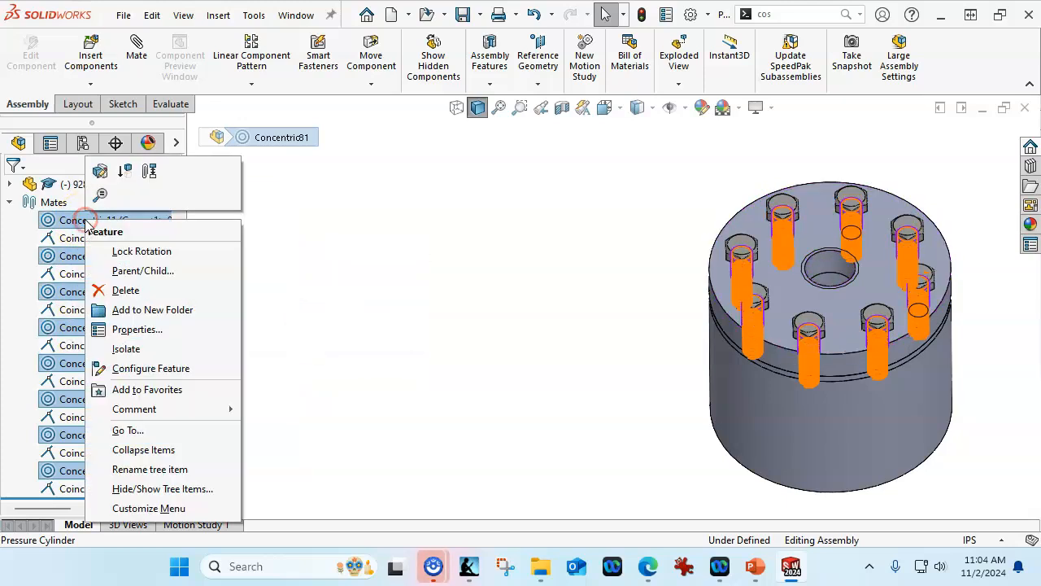
pyautogui.click(139, 253)
pyautogui.click(480, 298)
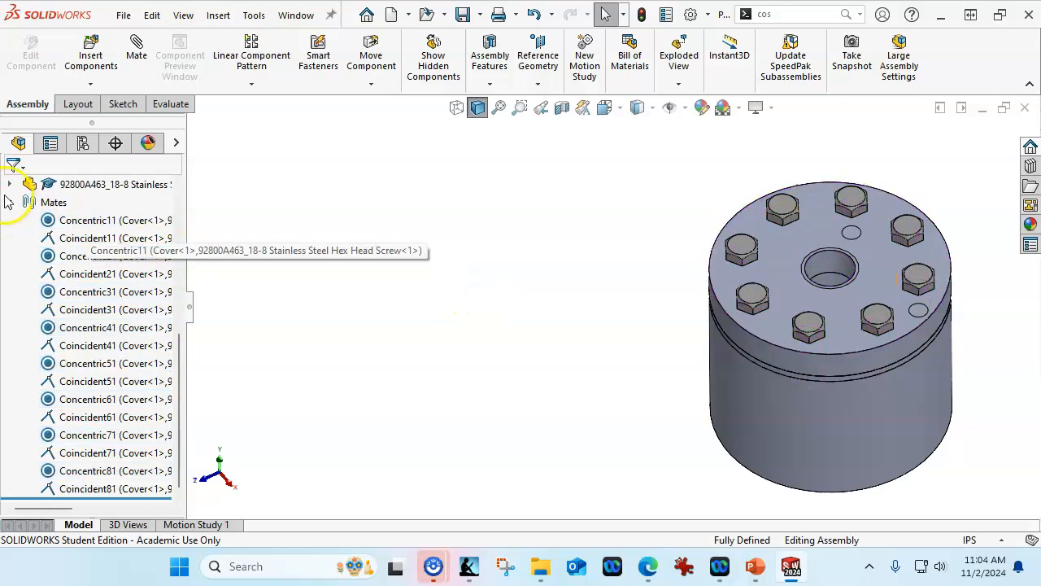
pyautogui.click(8, 202)
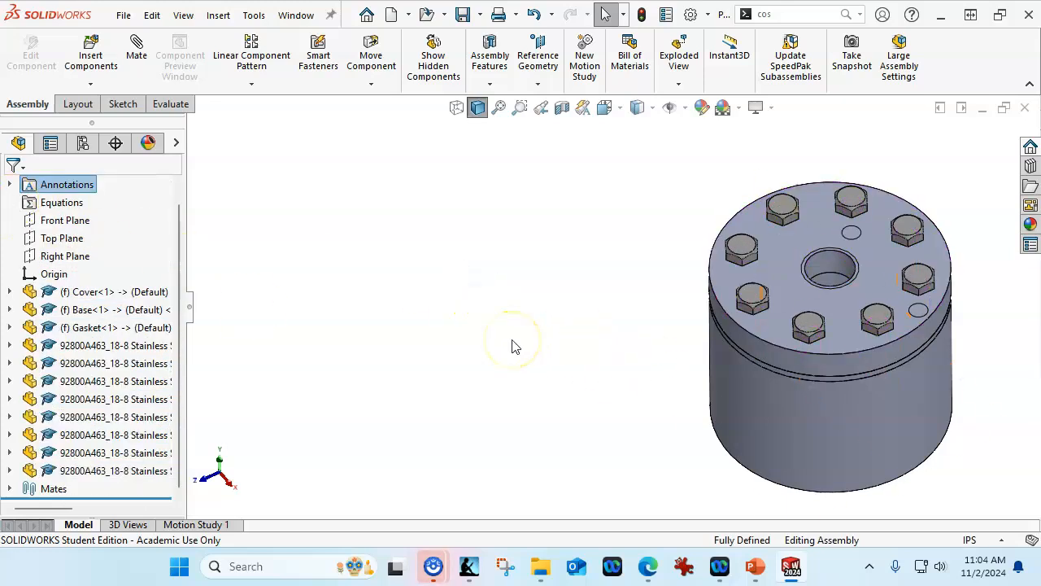
# Save the Pressure Cylinder assembly together with the modified Cover, Base and Gasket parts.
pyautogui.hotkey('ctrl', 's')
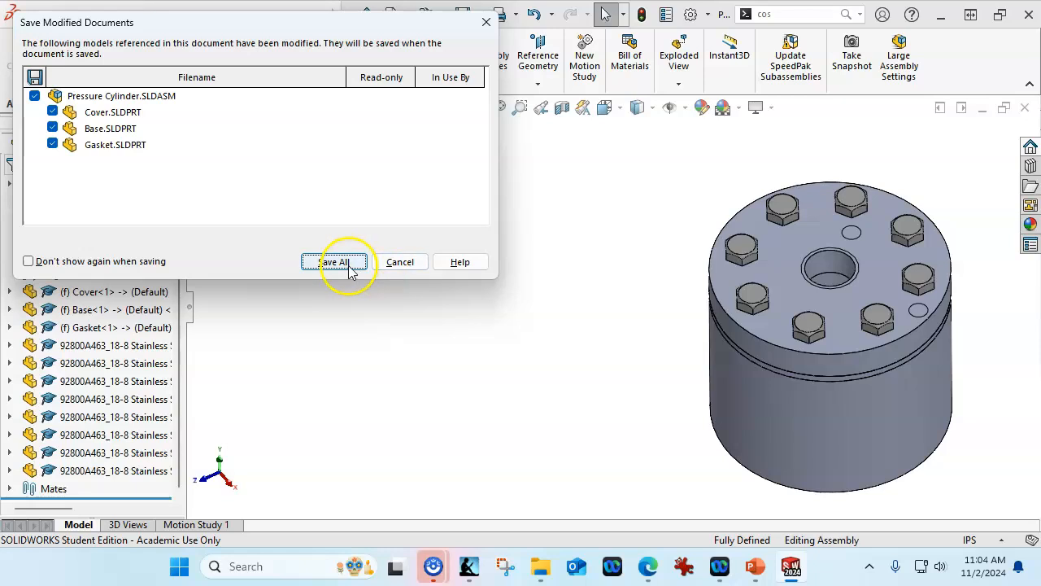
pyautogui.click(334, 262)
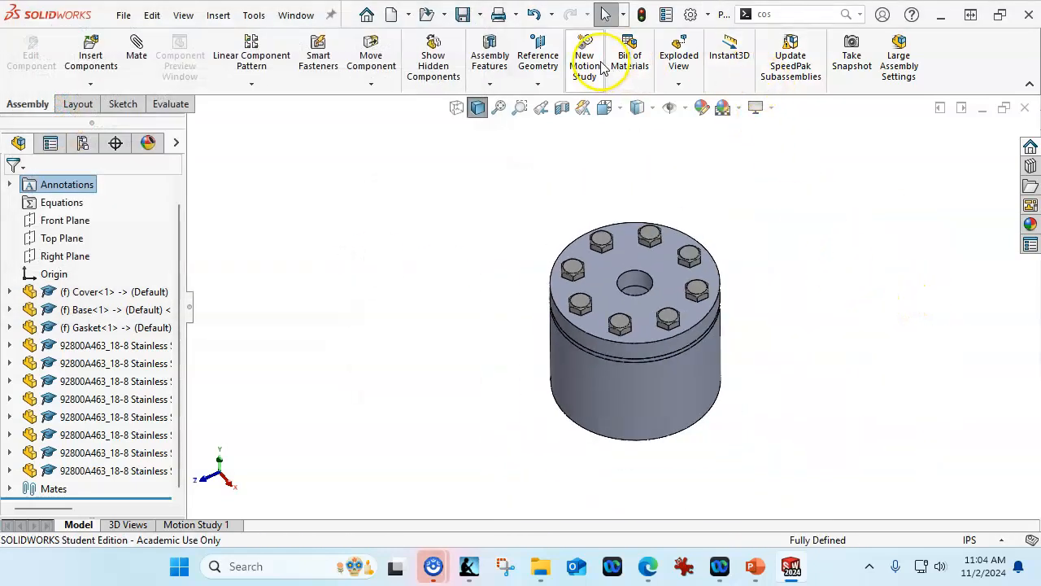
# Start an exploded view of the Pressure Cylinder assembly and select two neighbouring hex head screws for the first explode step.
pyautogui.click(691, 61)
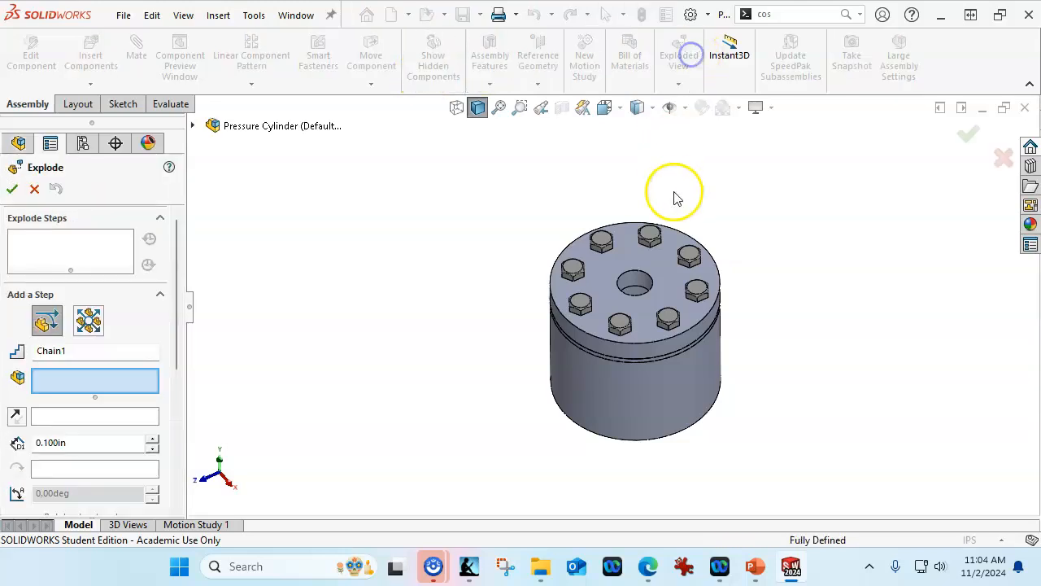
pyautogui.click(651, 235)
pyautogui.click(689, 257)
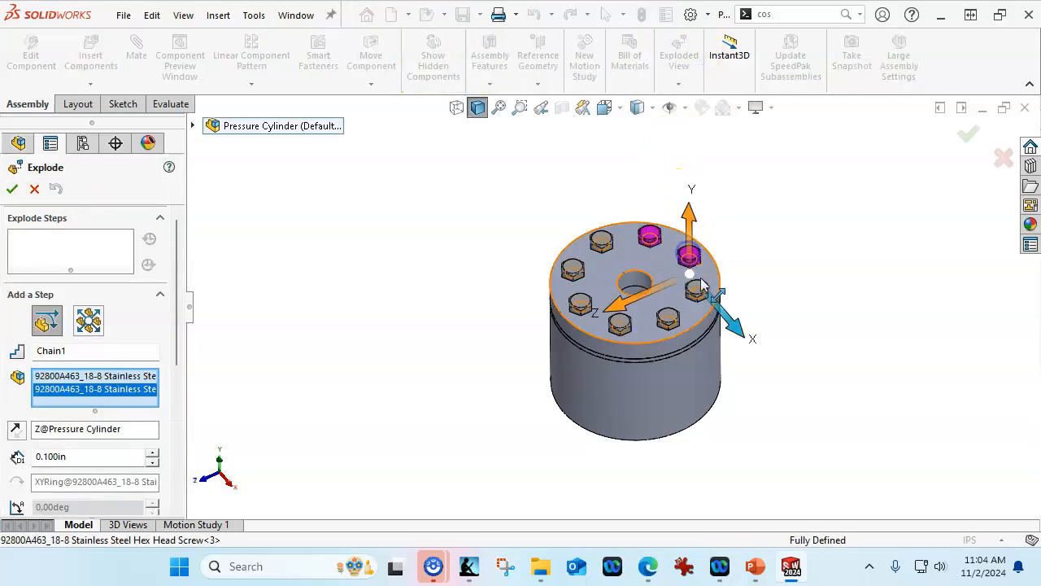
pyautogui.scroll(-3, 699, 295)
# Clear the explode direction and pick the head edge of the adjacent third screw as the new direction.
pyautogui.click(683, 297)
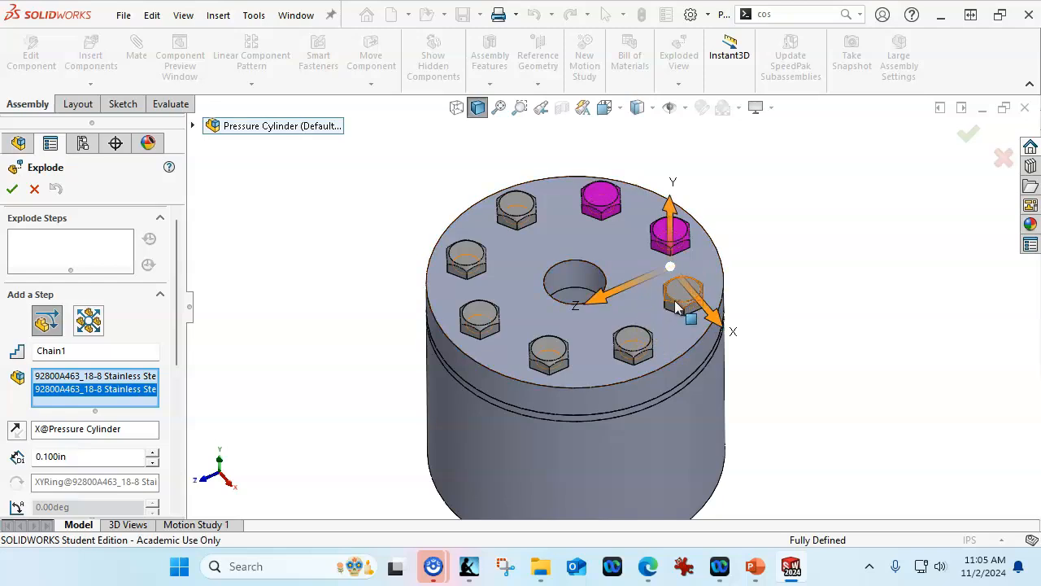
pyautogui.click(75, 430)
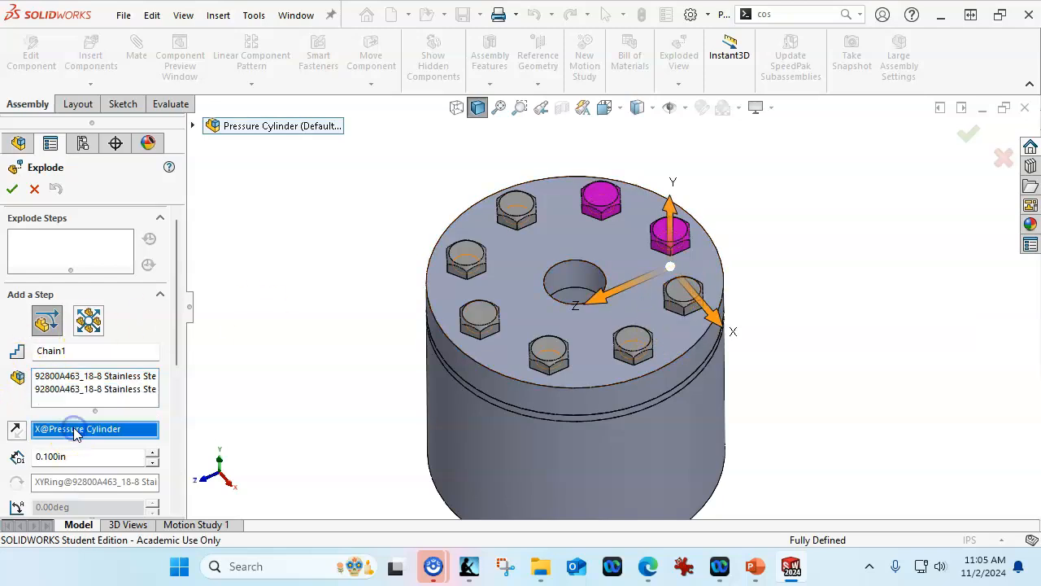
pyautogui.rightClick(75, 431)
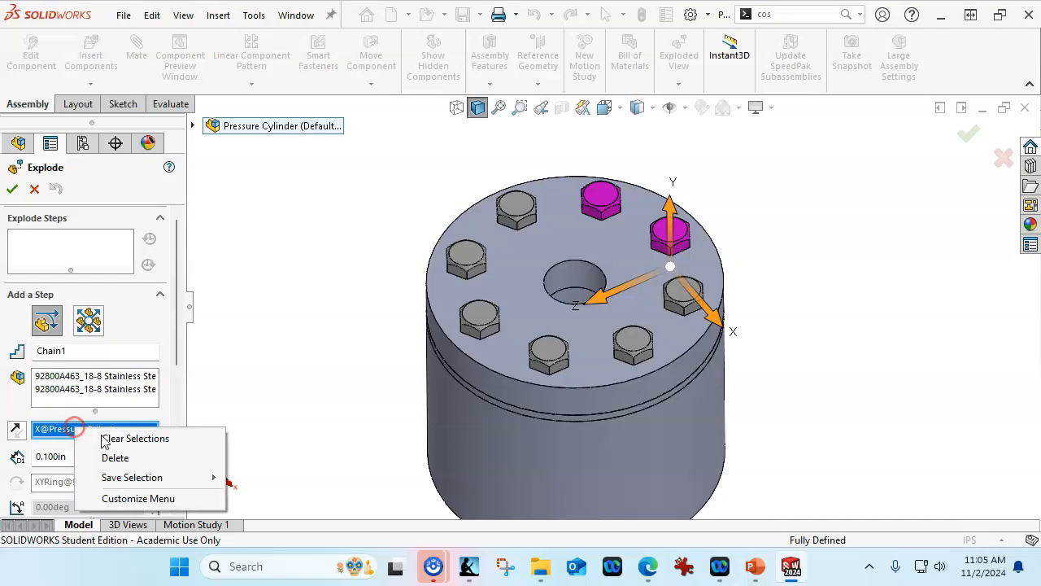
pyautogui.click(137, 436)
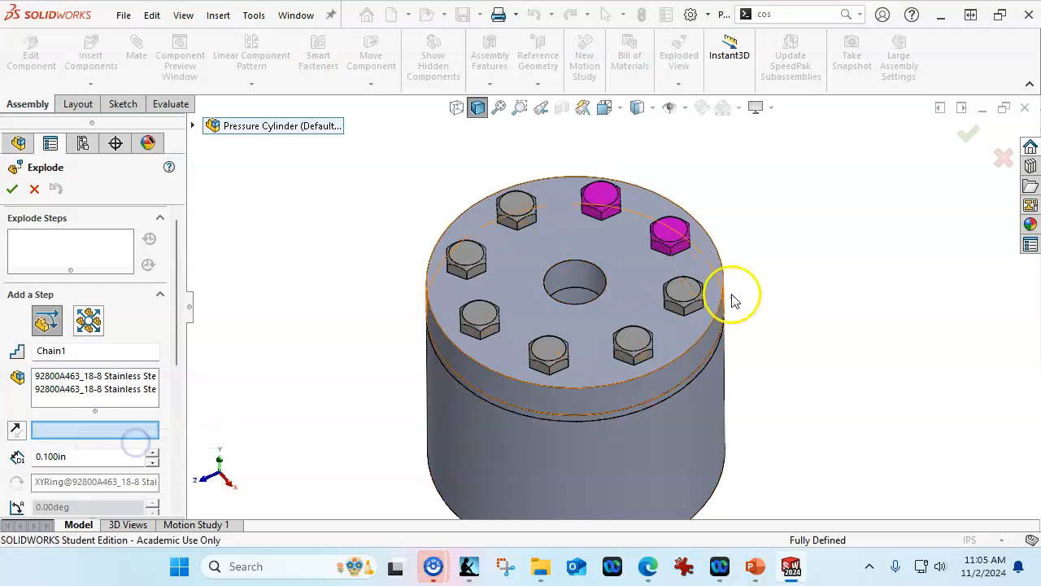
pyautogui.click(681, 293)
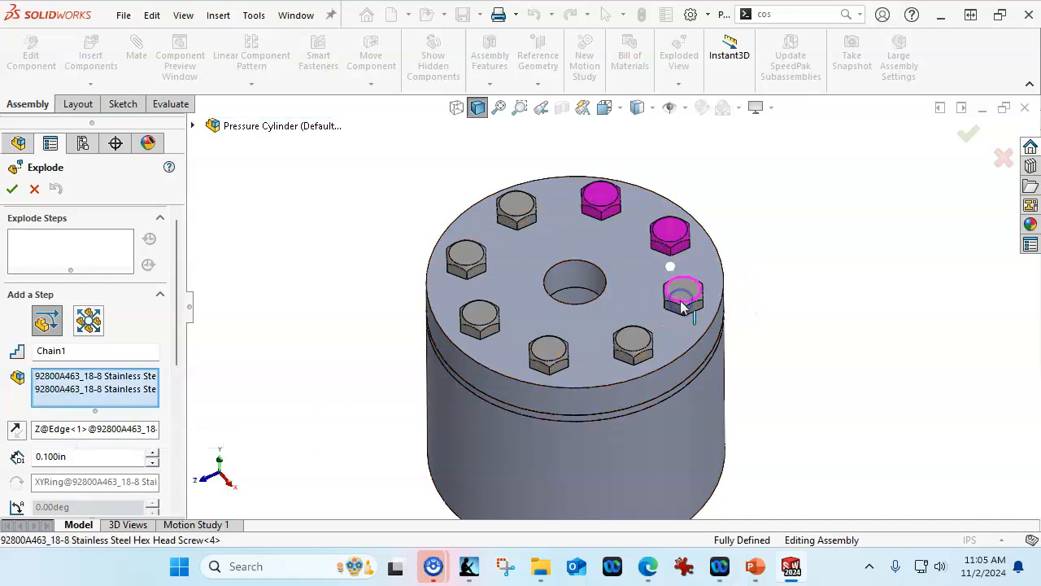
# Add five more hex head screws around the cover to the explode step, leaving out the screw with the picked head edge.
pyautogui.click(112, 398)
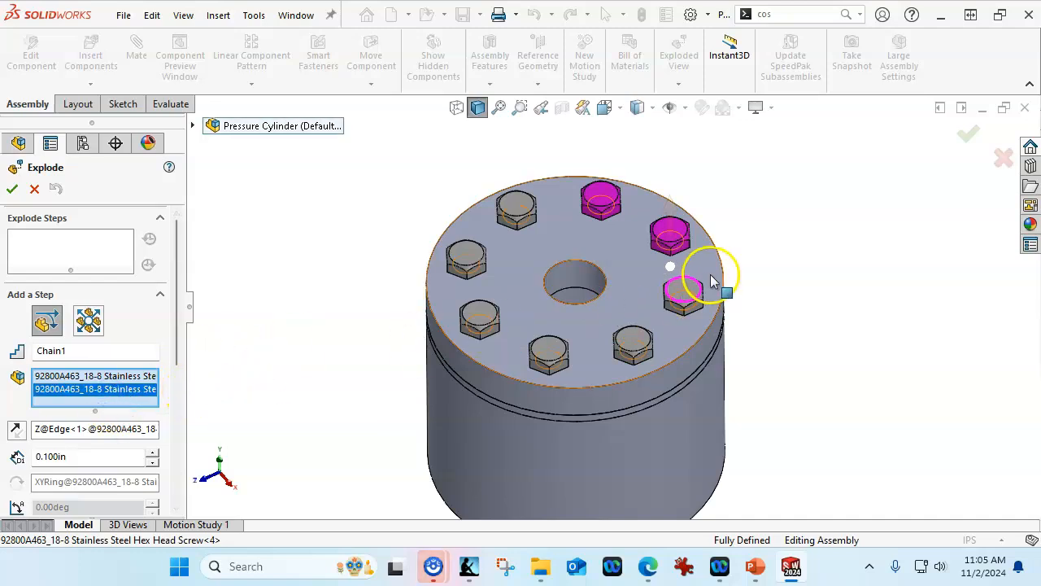
pyautogui.click(688, 286)
pyautogui.click(632, 332)
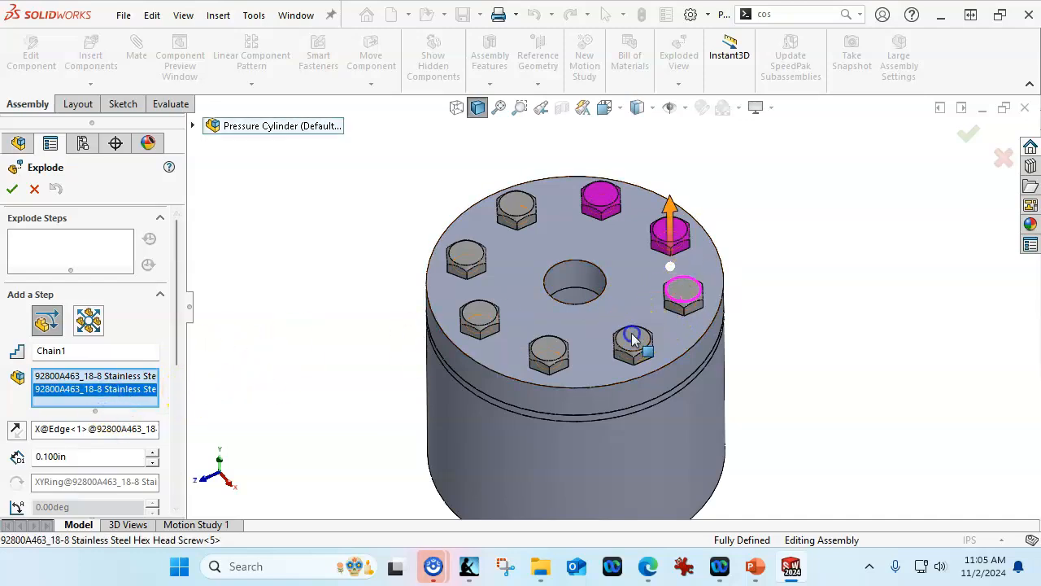
pyautogui.click(551, 355)
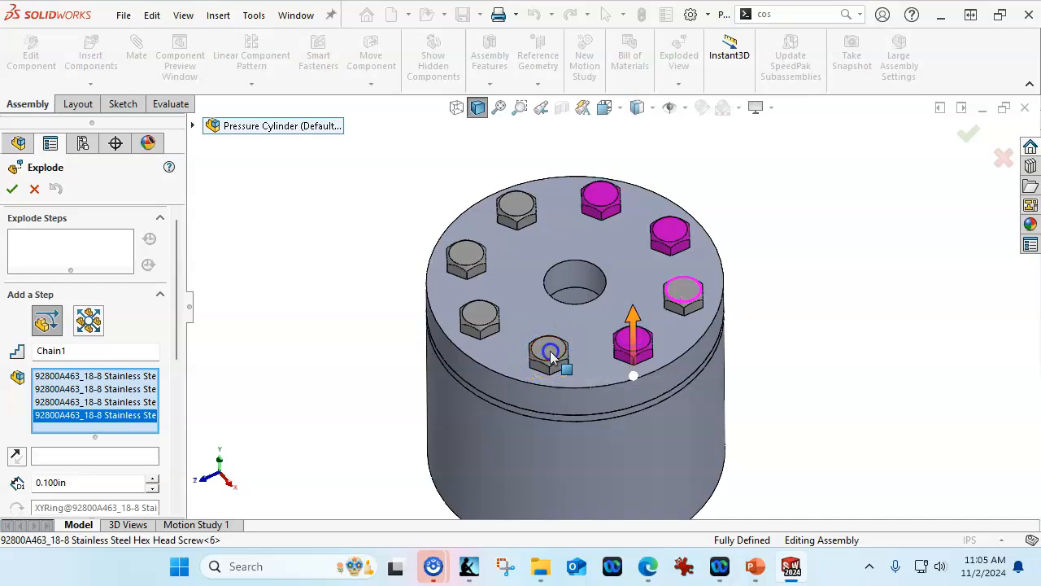
pyautogui.click(478, 314)
pyautogui.click(469, 258)
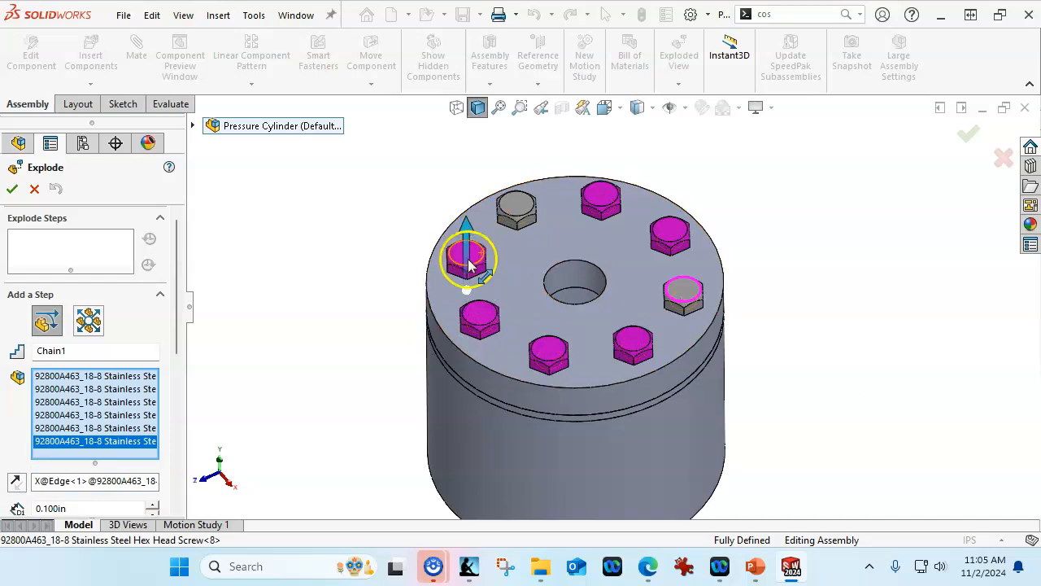
pyautogui.click(521, 205)
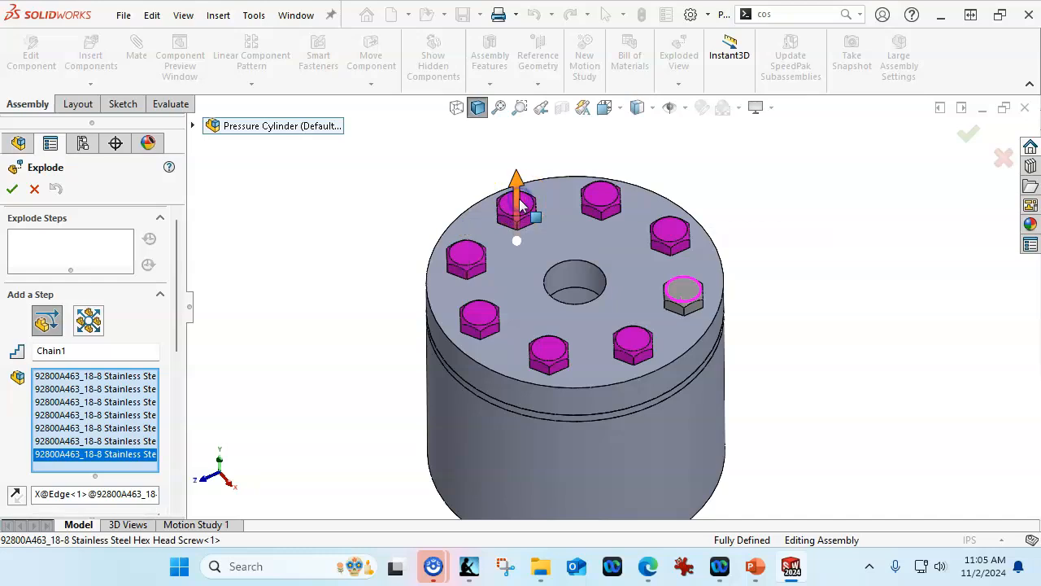
# Change the explode direction to the normal of the unselected screw's head face and move the seven screws up about 6.58 in.
pyautogui.moveTo(178, 333); pyautogui.dragTo(179, 425)
pyautogui.rightClick(69, 294)
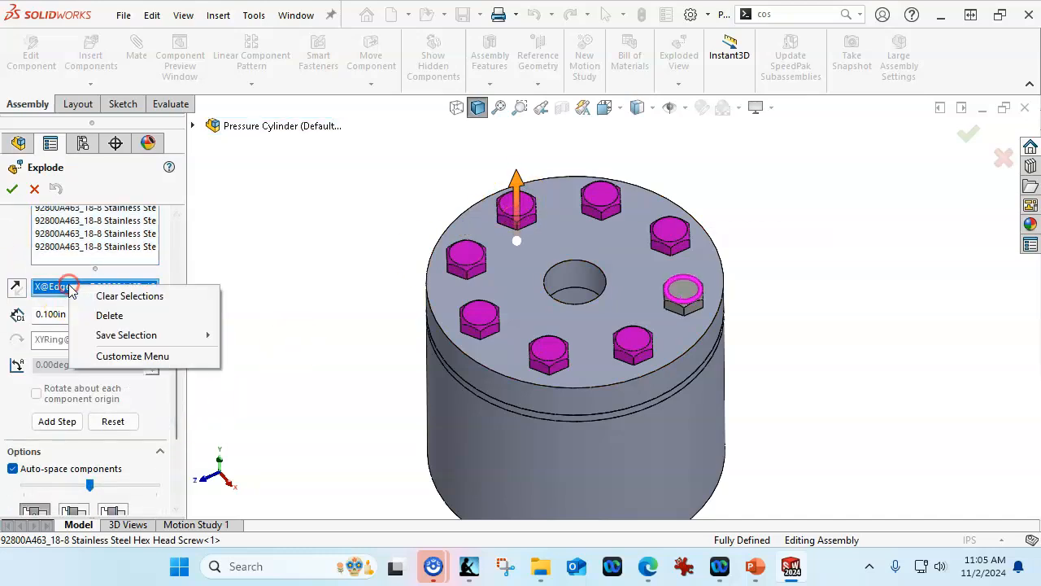
pyautogui.click(93, 296)
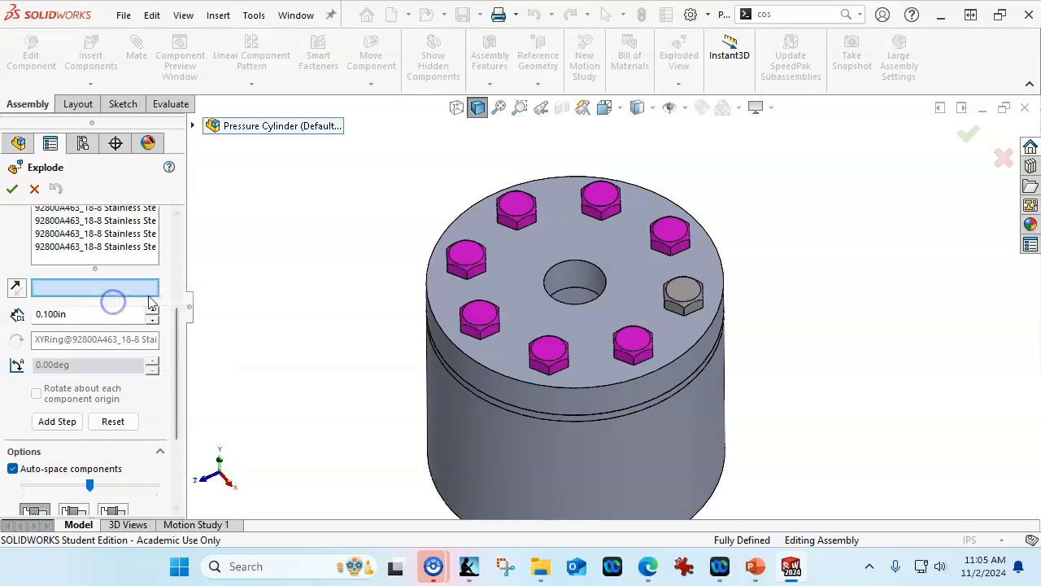
pyautogui.click(683, 290)
pyautogui.moveTo(526, 199); pyautogui.dragTo(541, 114)
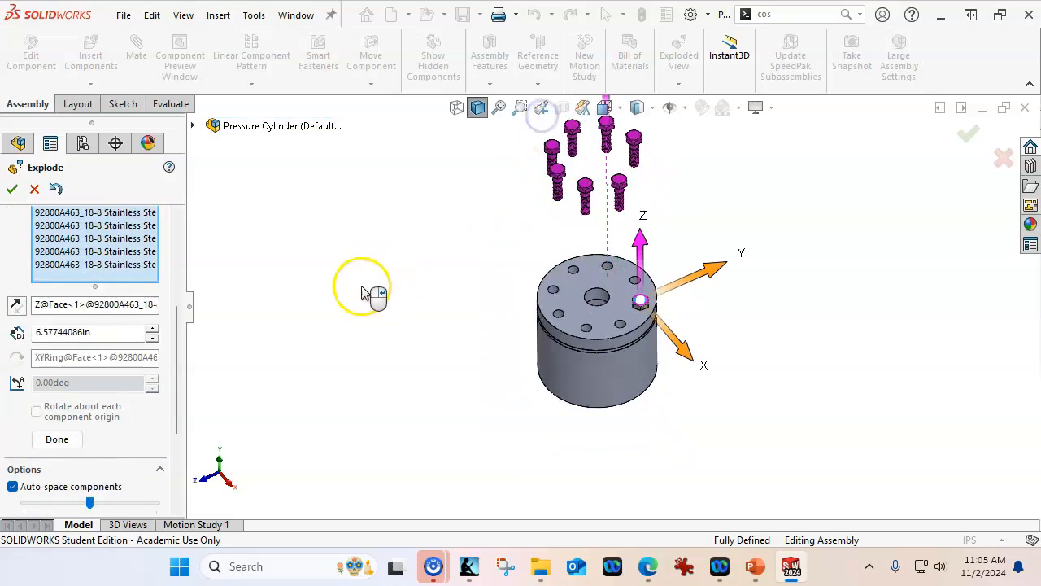
# Add the eighth screw to the explode step and complete the step with a distance of 5 in.
pyautogui.click(73, 239)
pyautogui.scroll(-5, 646, 297)
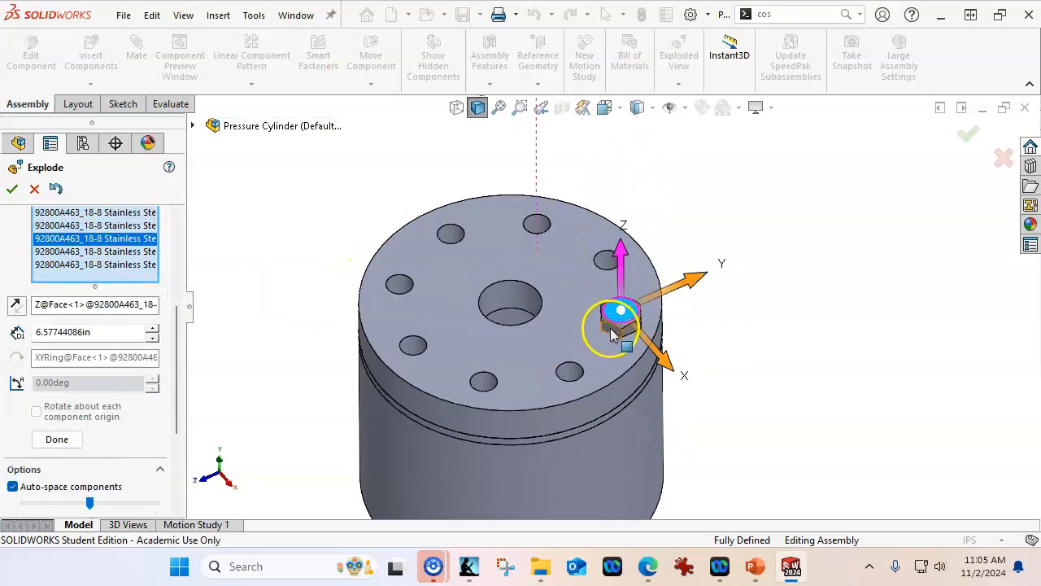
pyautogui.scroll(6, 612, 333)
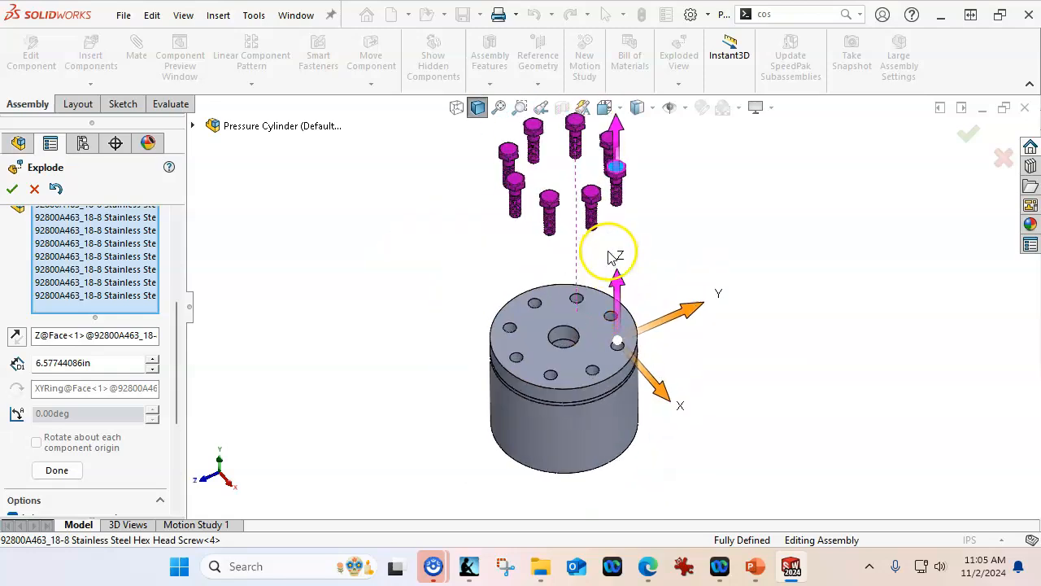
pyautogui.doubleClick(109, 360)
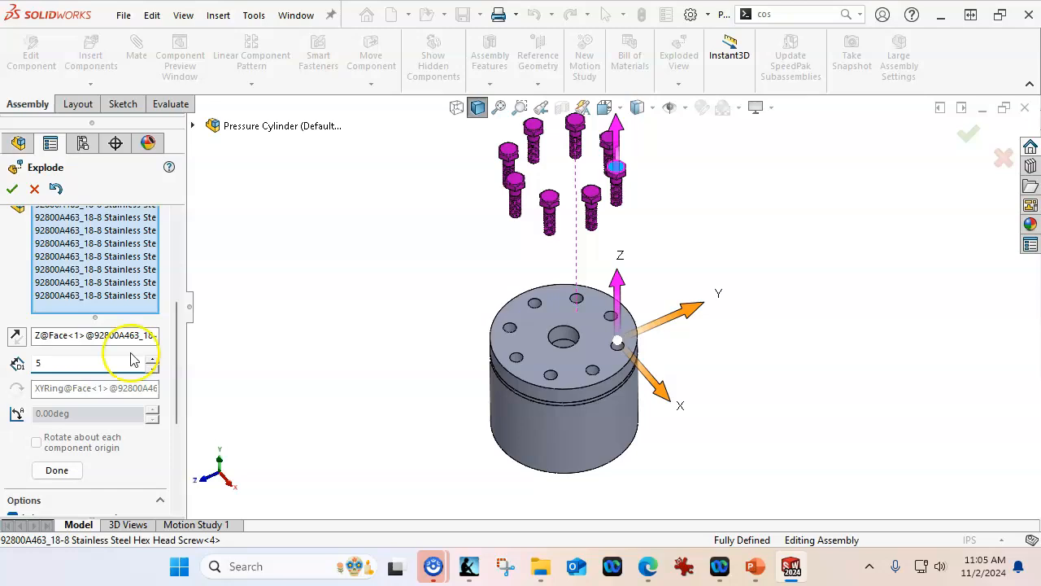
pyautogui.write('5')
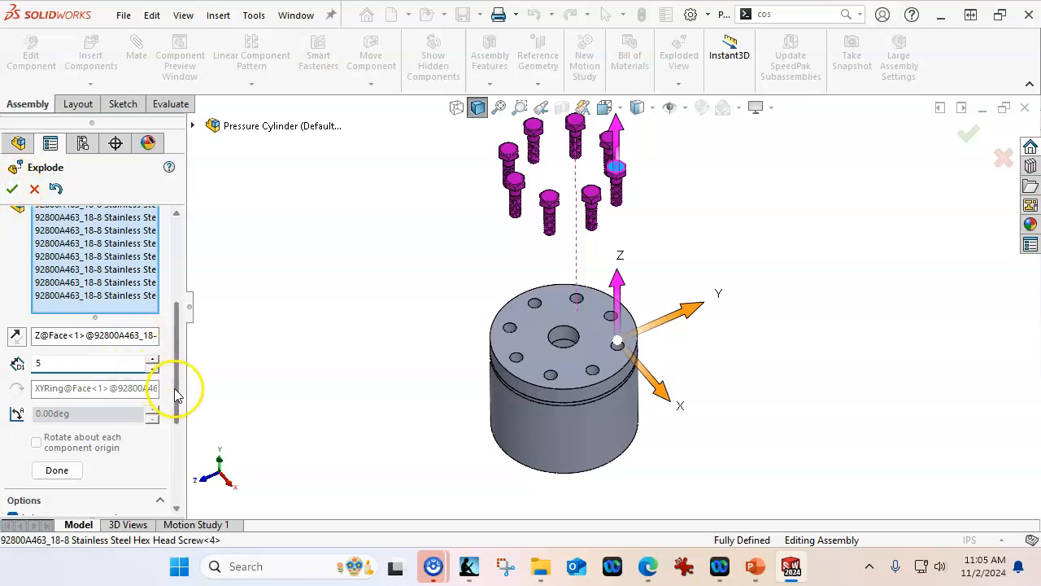
pyautogui.scroll(-5, 171, 386)
pyautogui.click(60, 279)
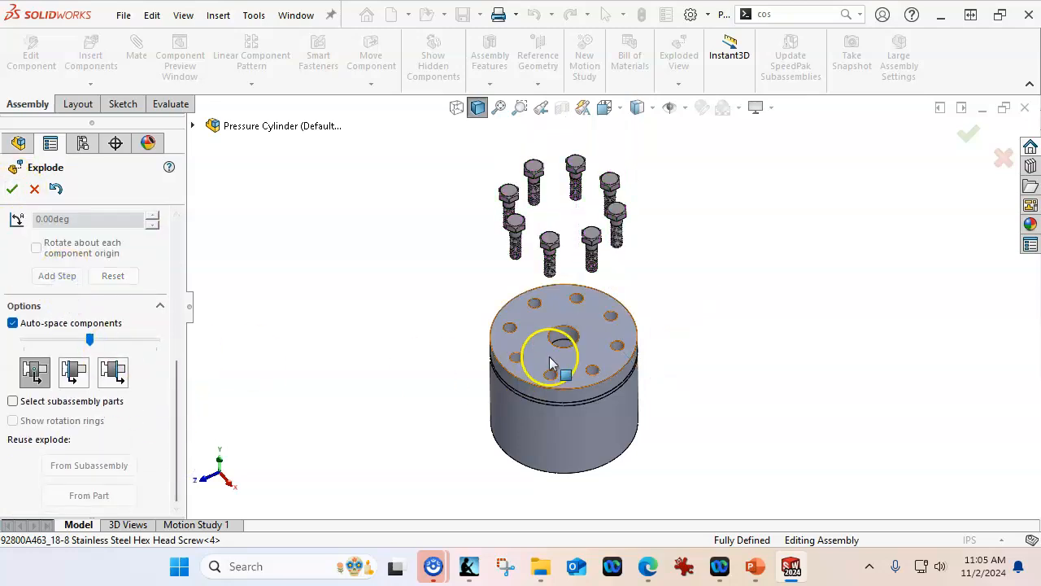
# Explode the cover and gasket upward along the Y axis with auto-spacing, and accept the exploded view.
pyautogui.scroll(-3, 552, 356)
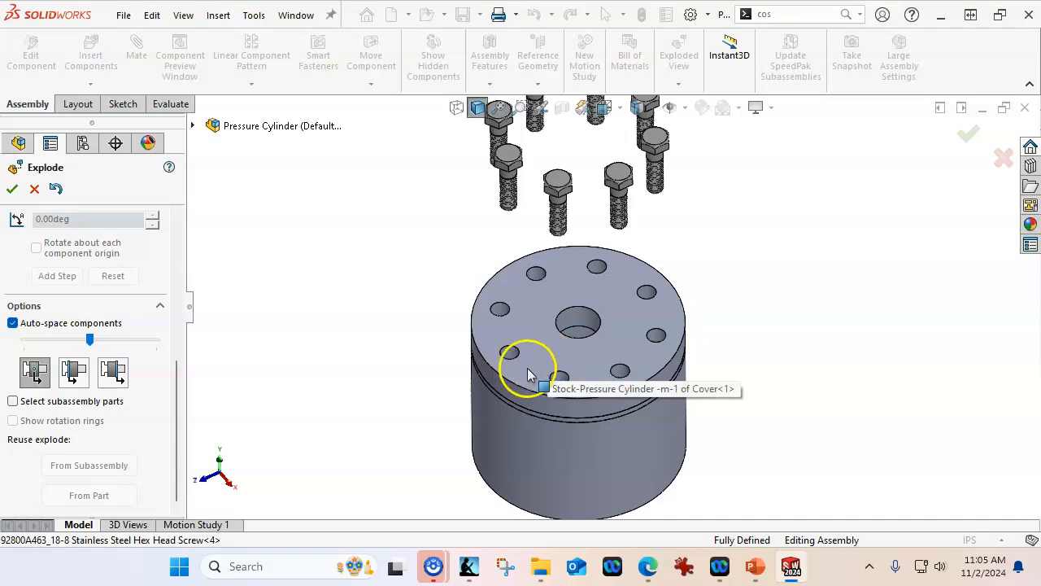
pyautogui.click(528, 370)
pyautogui.scroll(-4, 537, 398)
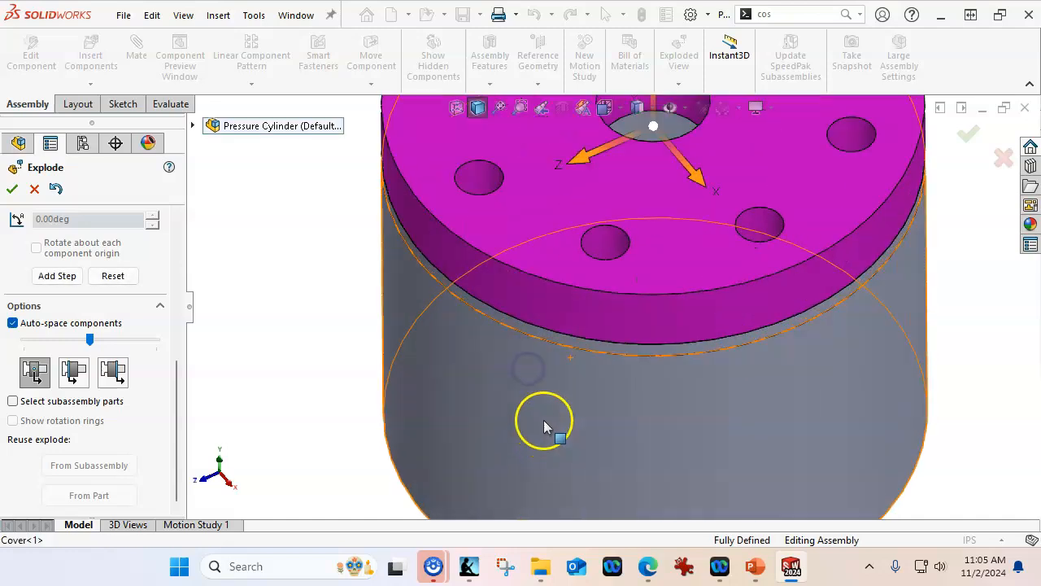
pyautogui.click(548, 342)
pyautogui.scroll(6, 551, 341)
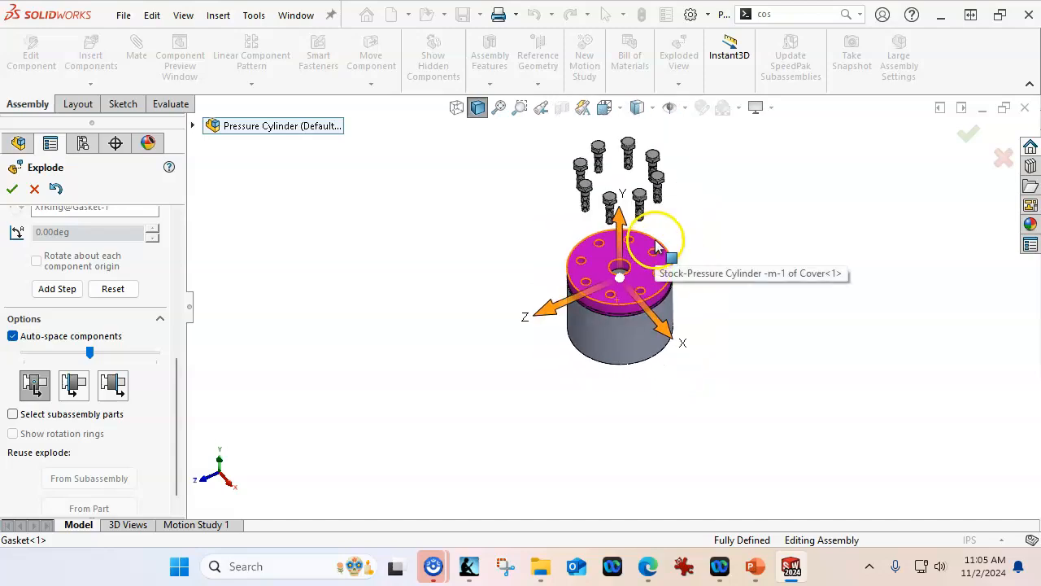
pyautogui.scroll(-2, 657, 245)
pyautogui.moveTo(593, 260); pyautogui.dragTo(600, 214)
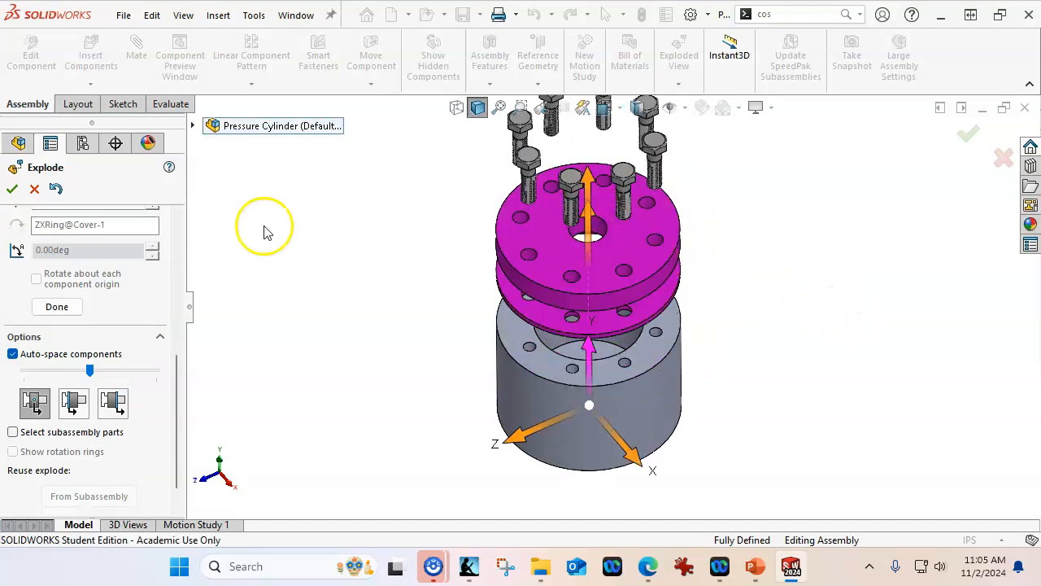
pyautogui.click(13, 189)
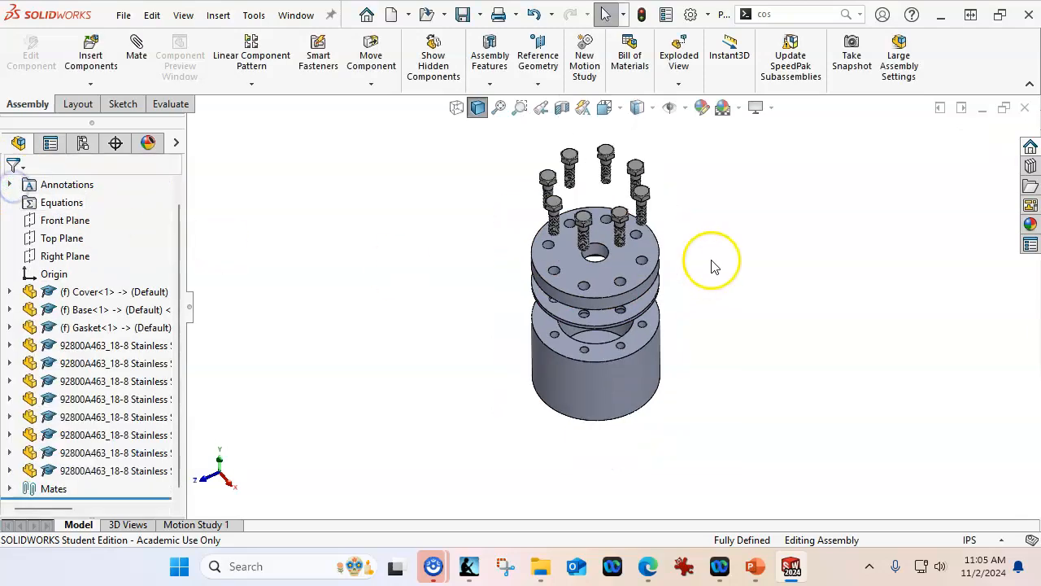
pyautogui.moveTo(701, 216); pyautogui.dragTo(703, 248, button='middle')
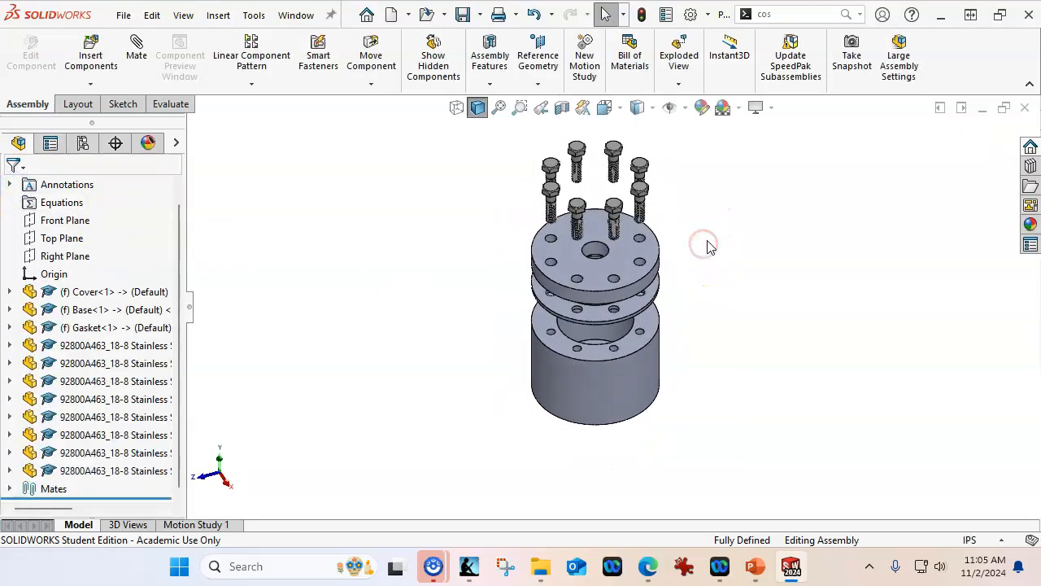
pyautogui.hotkey('ctrl', '7')
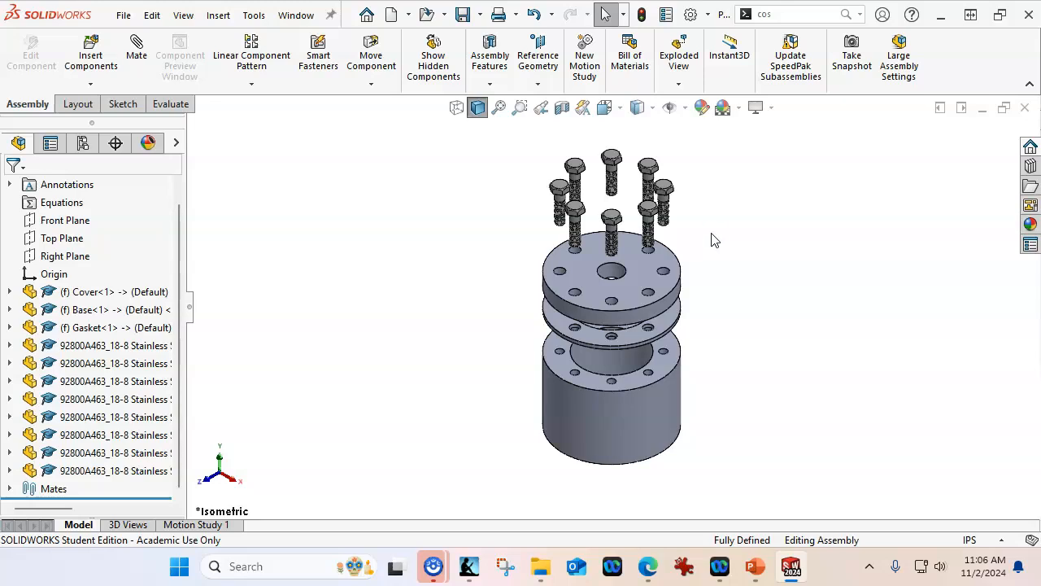
# Make a drawing from the assembly on the "ISO A-size land" sheet format.
pyautogui.click(124, 16)
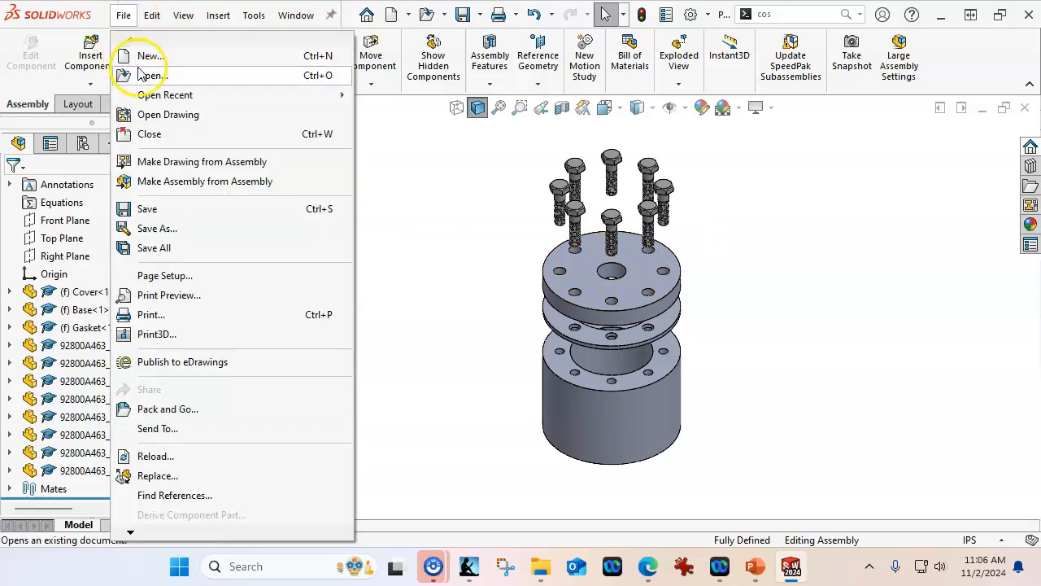
pyautogui.click(181, 169)
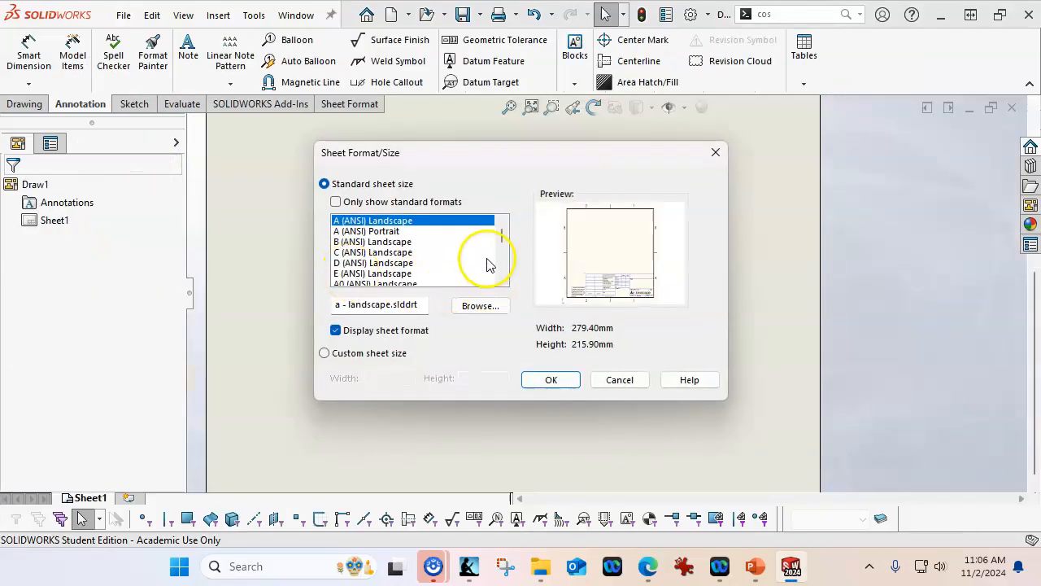
pyautogui.moveTo(503, 237); pyautogui.dragTo(498, 273)
pyautogui.click(488, 273)
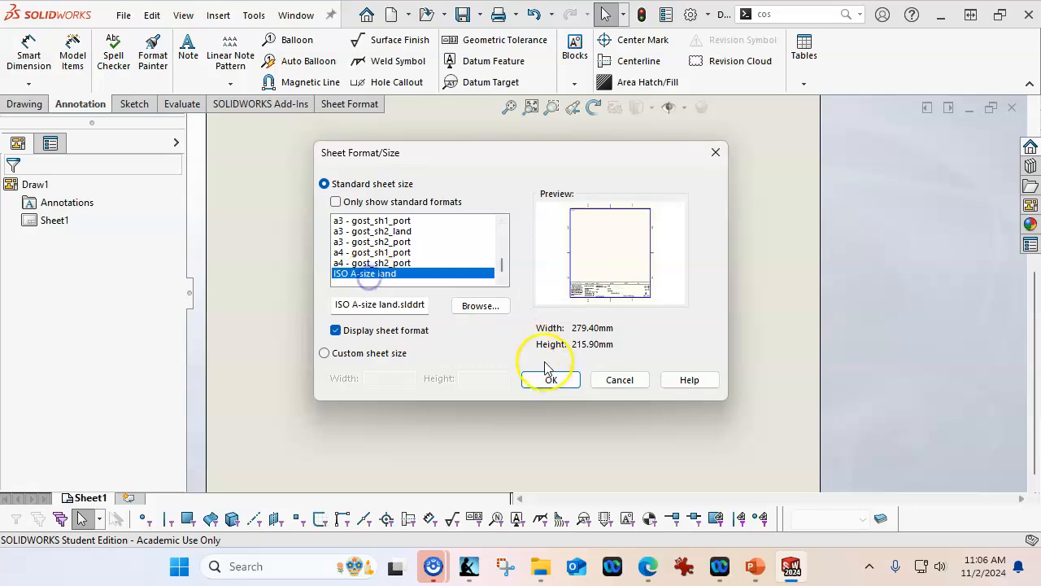
pyautogui.click(550, 383)
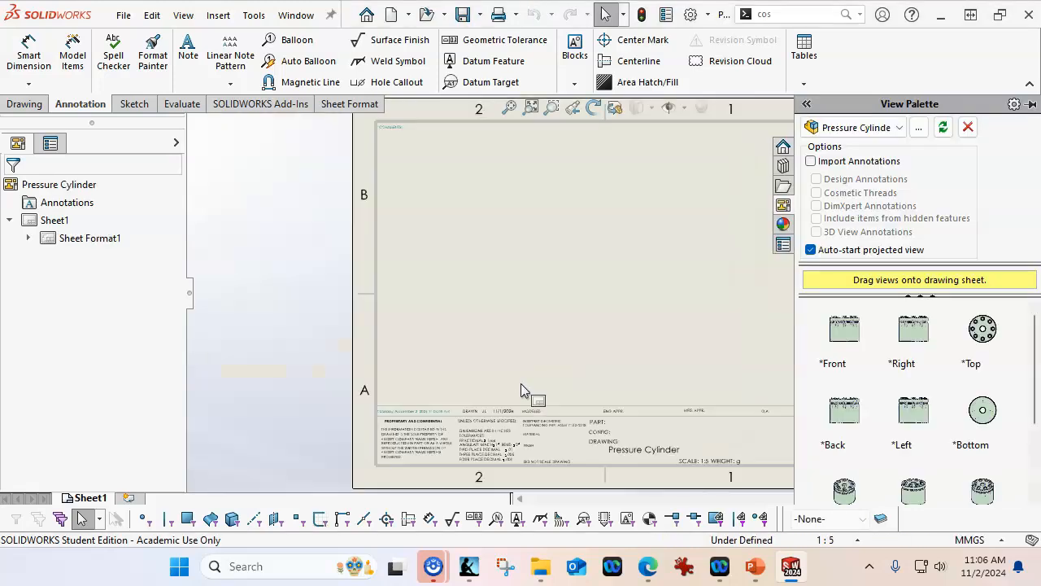
# Place the isometric exploded view on the left half of the drawing sheet and set the sheet scale to 1:2.
pyautogui.scroll(-3, 911, 383)
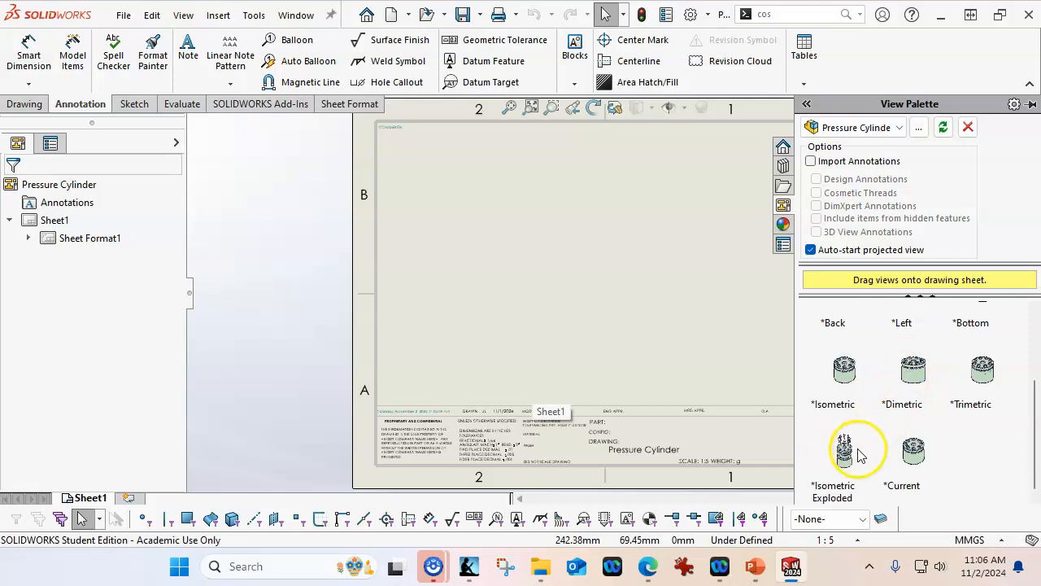
pyautogui.moveTo(845, 460)
pyautogui.mouseDown()
pyautogui.moveTo(768, 378)
pyautogui.moveTo(532, 301)
pyautogui.moveTo(482, 319)
pyautogui.mouseUp()
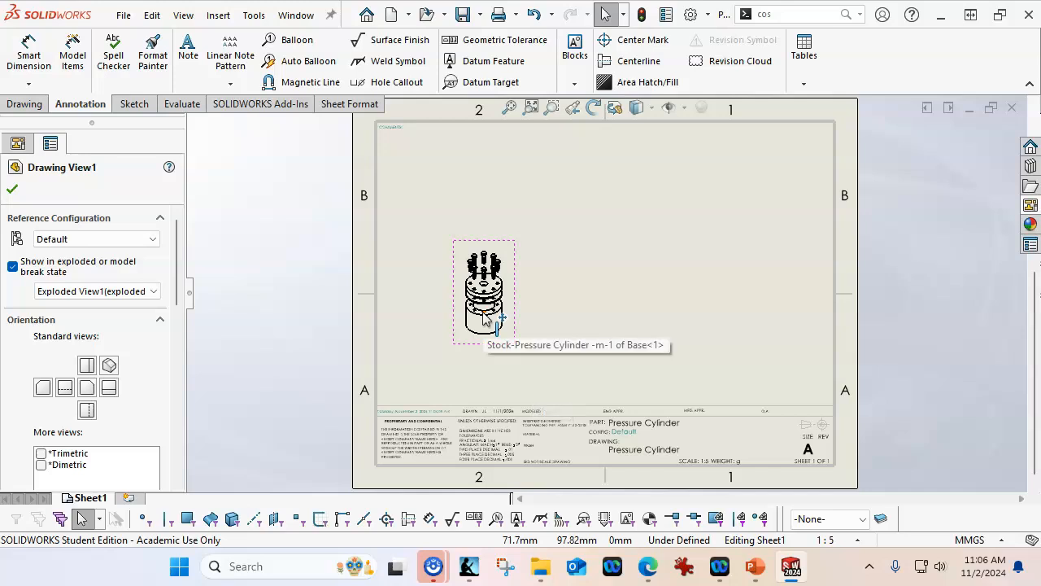
pyautogui.click(857, 540)
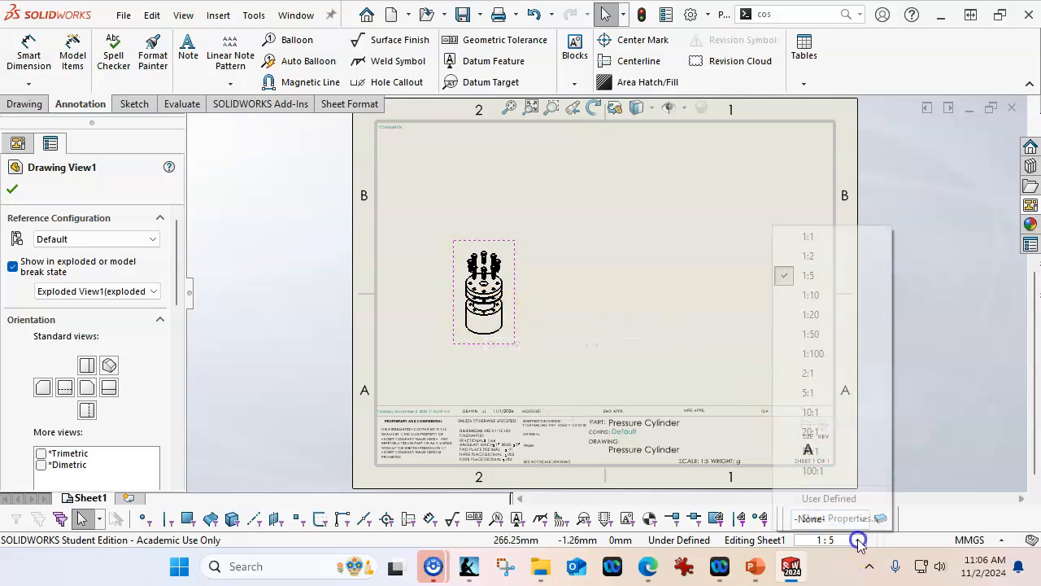
pyautogui.click(810, 257)
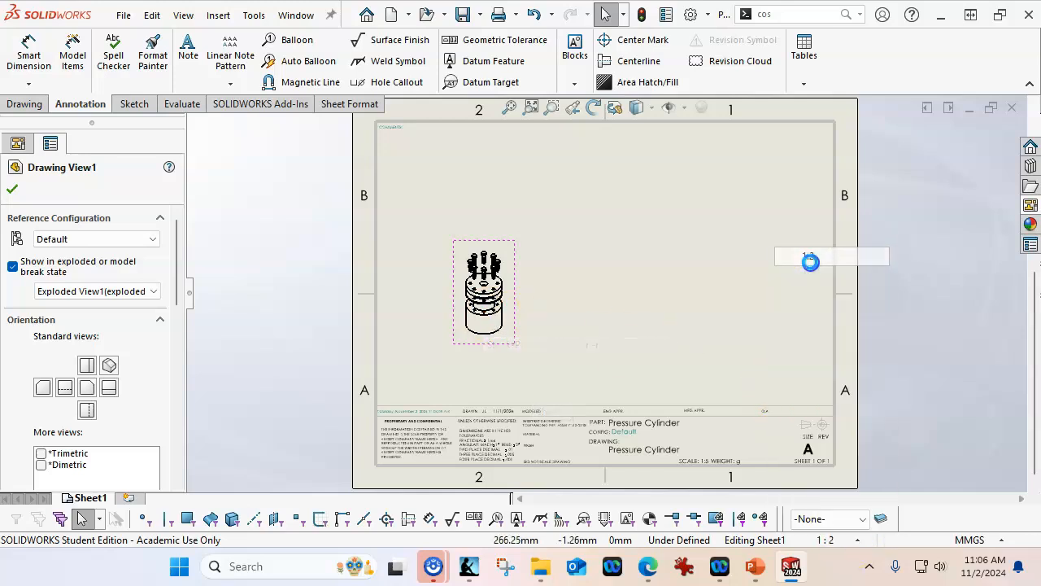
# Move the exploded view to the left part of the sheet, within the border, and start a bill of materials for it.
pyautogui.moveTo(552, 299); pyautogui.dragTo(542, 316)
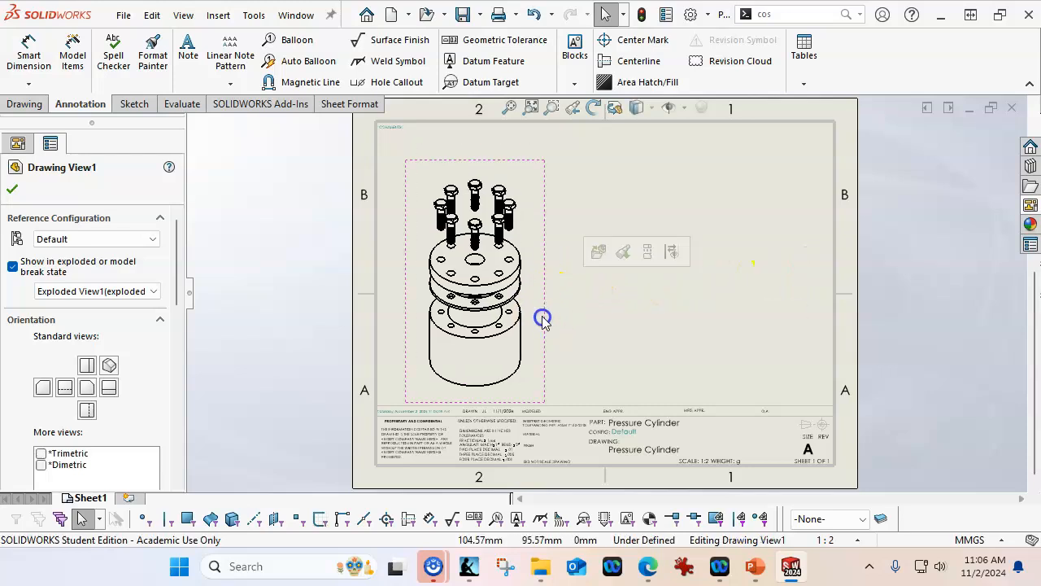
pyautogui.rightClick(545, 198)
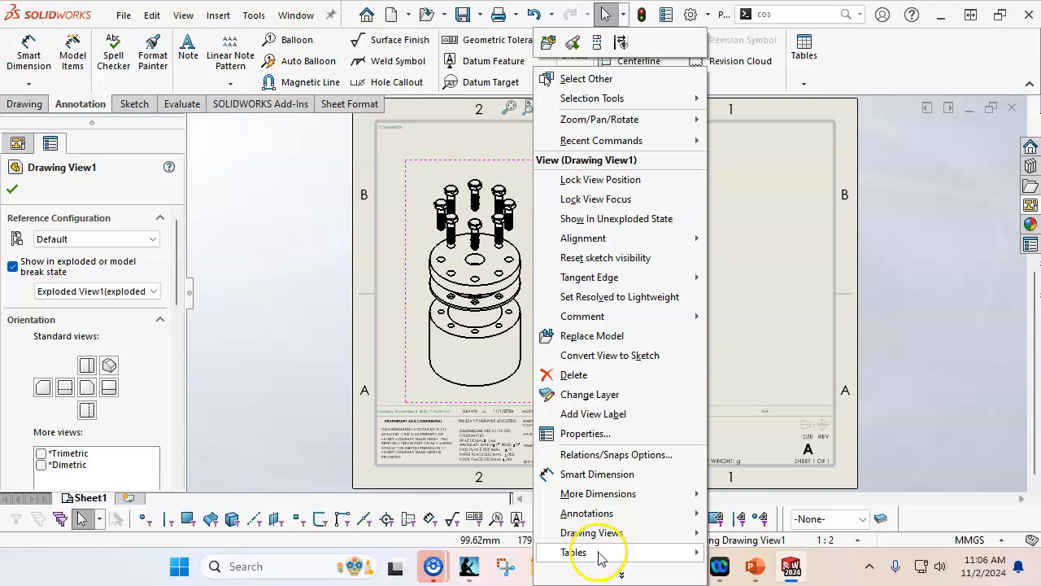
pyautogui.moveTo(599, 557)
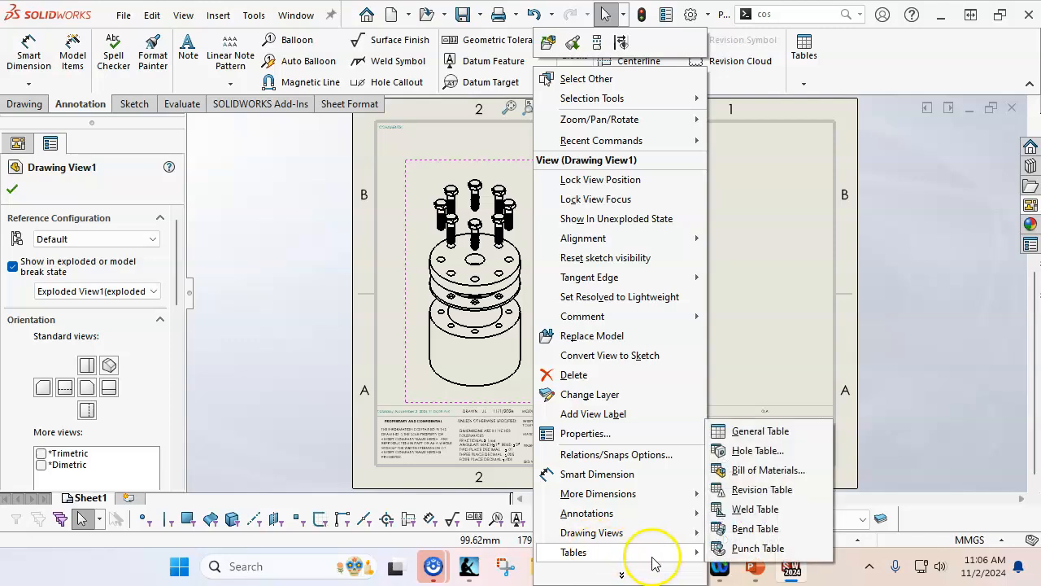
pyautogui.click(757, 470)
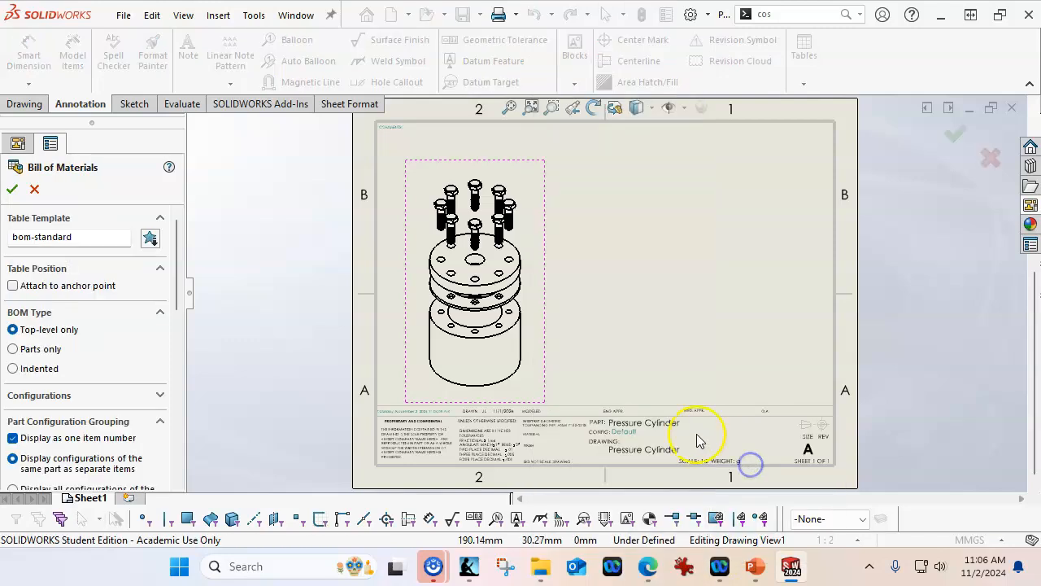
# Browse for a bill of materials table template in the 2024 Fall MPT150 folder of My Drive.
pyautogui.click(151, 243)
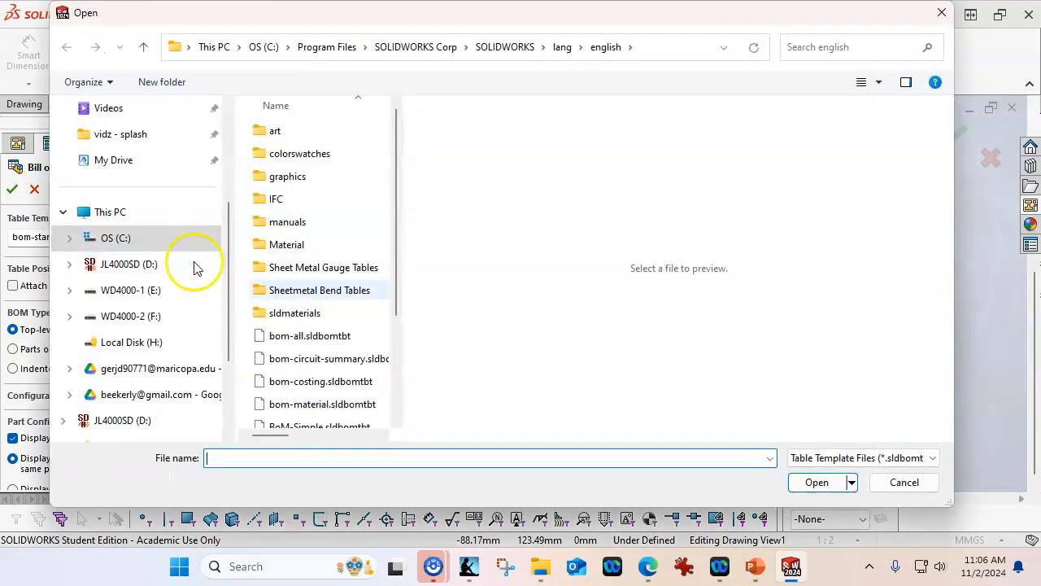
pyautogui.scroll(-2, 370, 336)
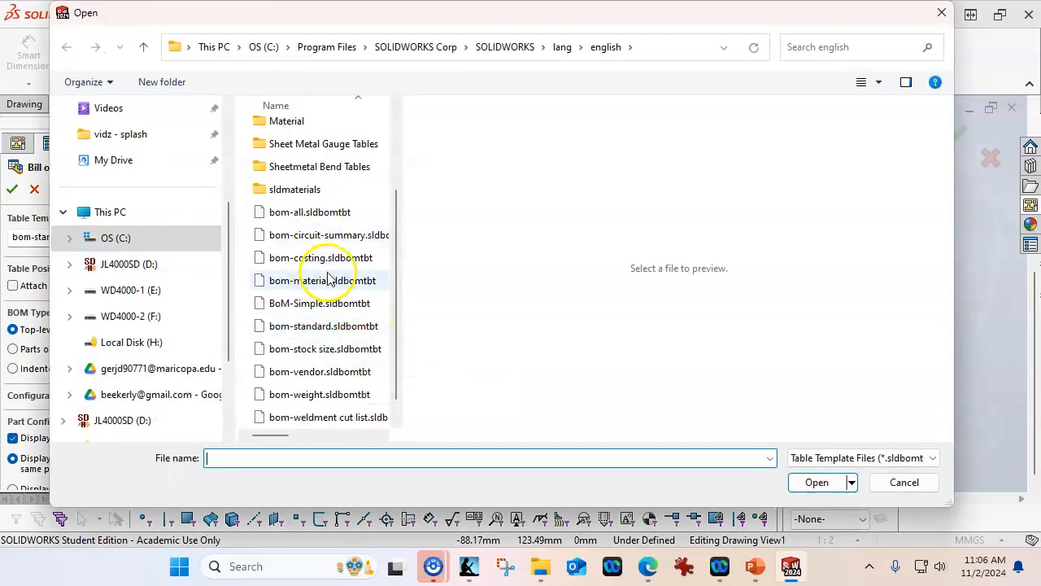
pyautogui.scroll(3, 147, 193)
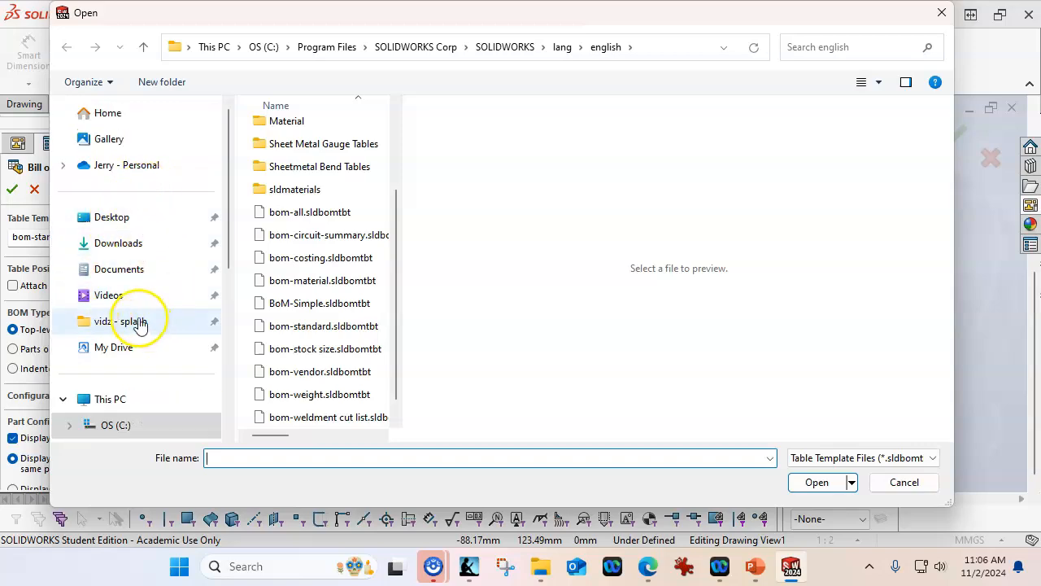
pyautogui.click(114, 346)
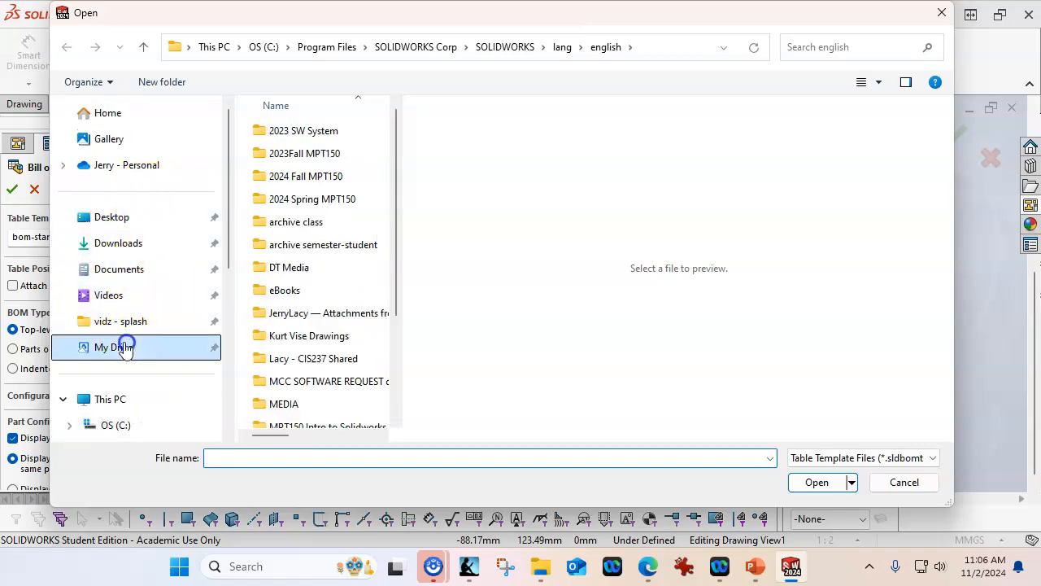
pyautogui.doubleClick(302, 176)
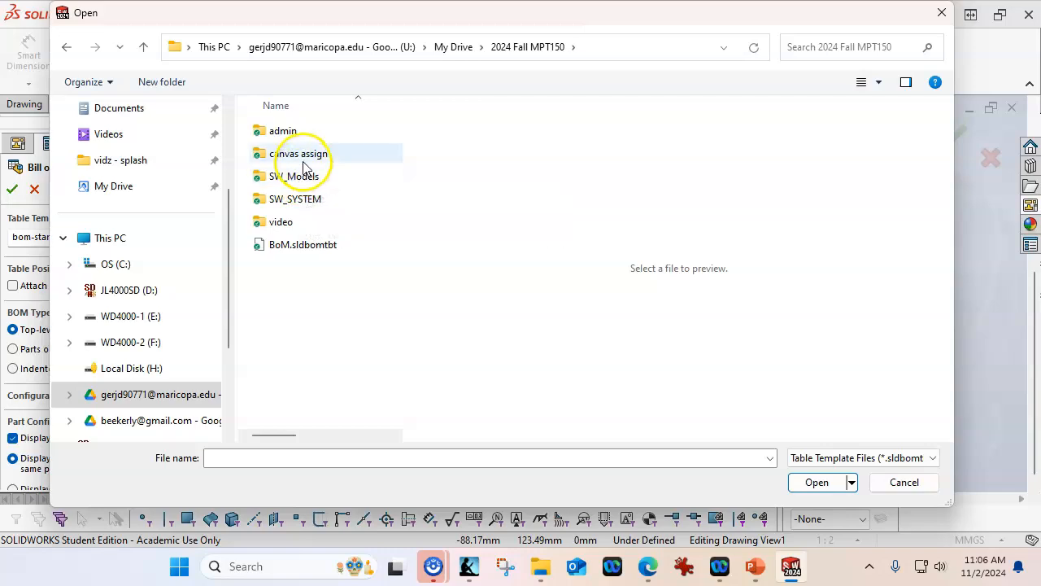
pyautogui.doubleClick(295, 199)
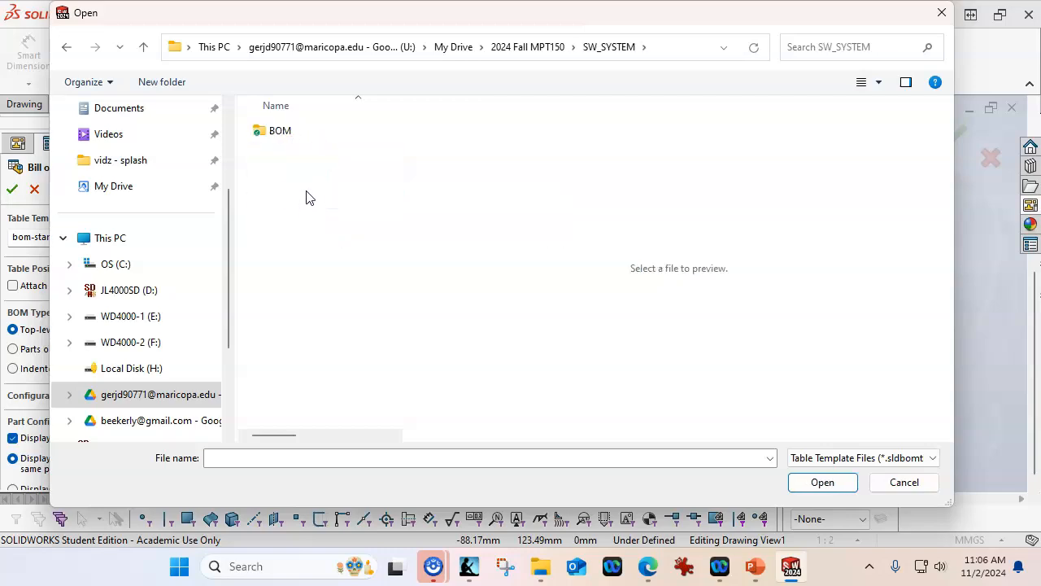
pyautogui.click(280, 133)
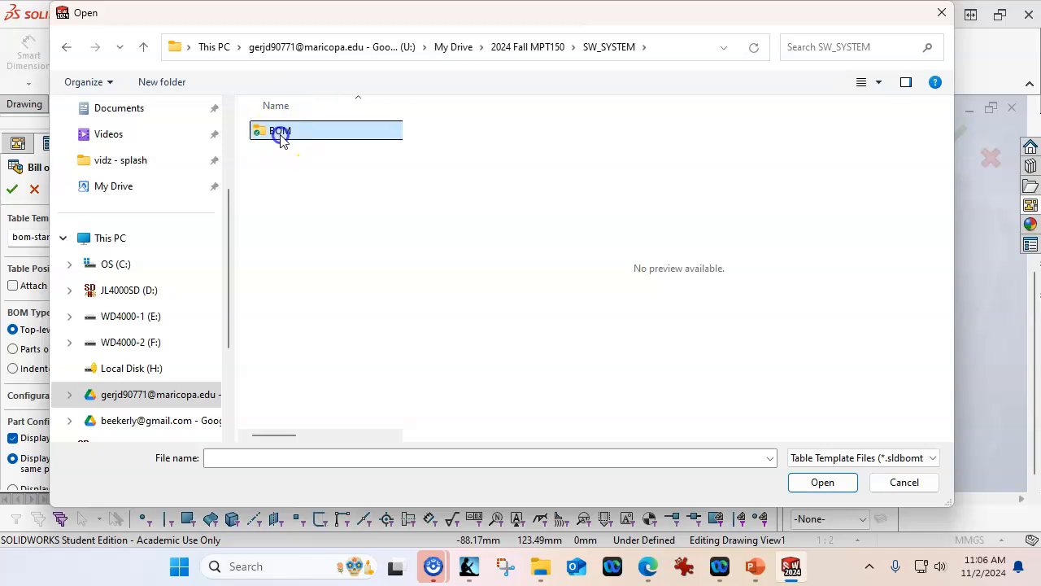
pyautogui.click(590, 47)
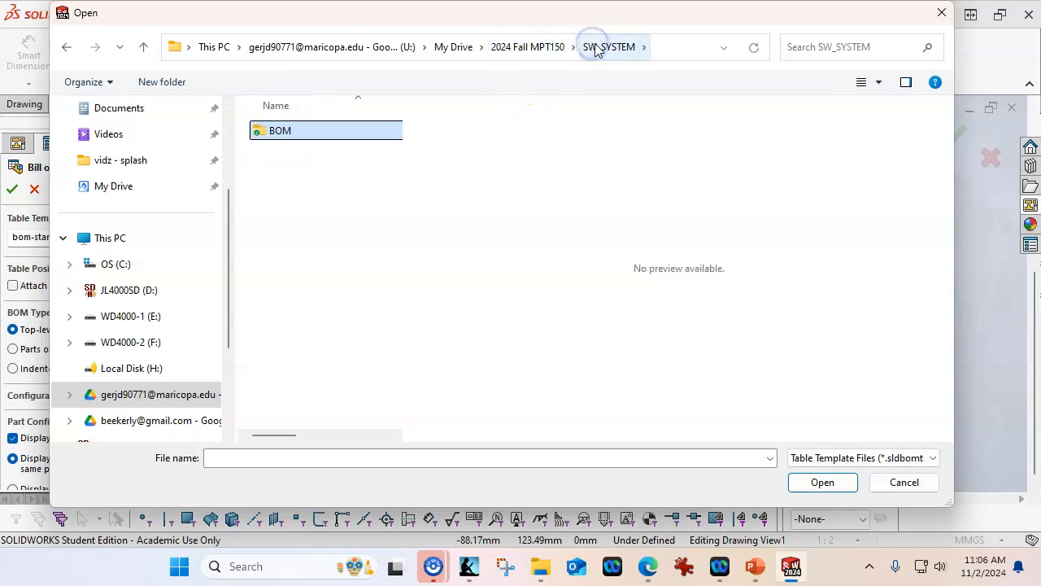
pyautogui.click(553, 46)
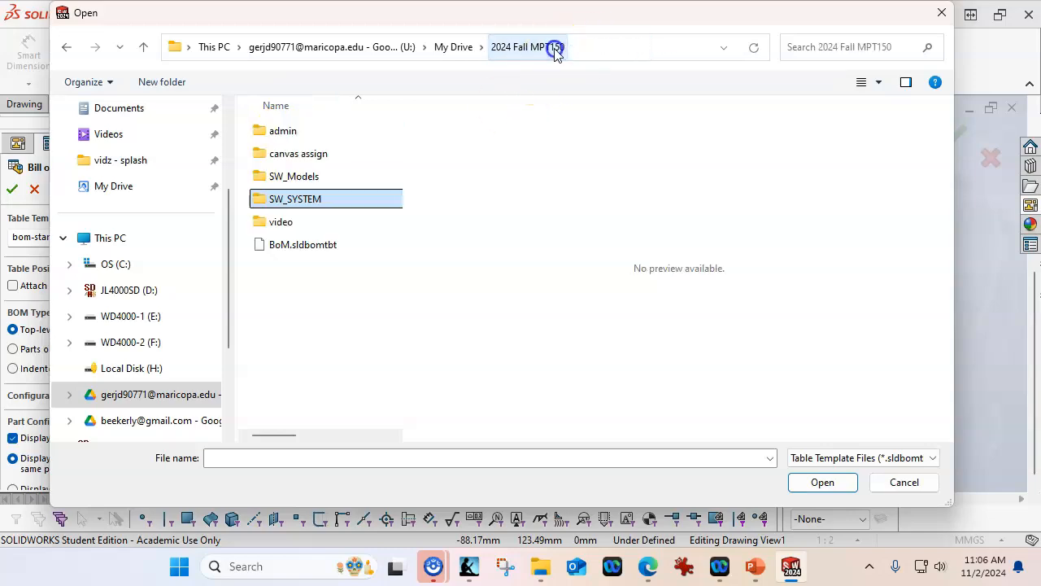
pyautogui.doubleClick(289, 176)
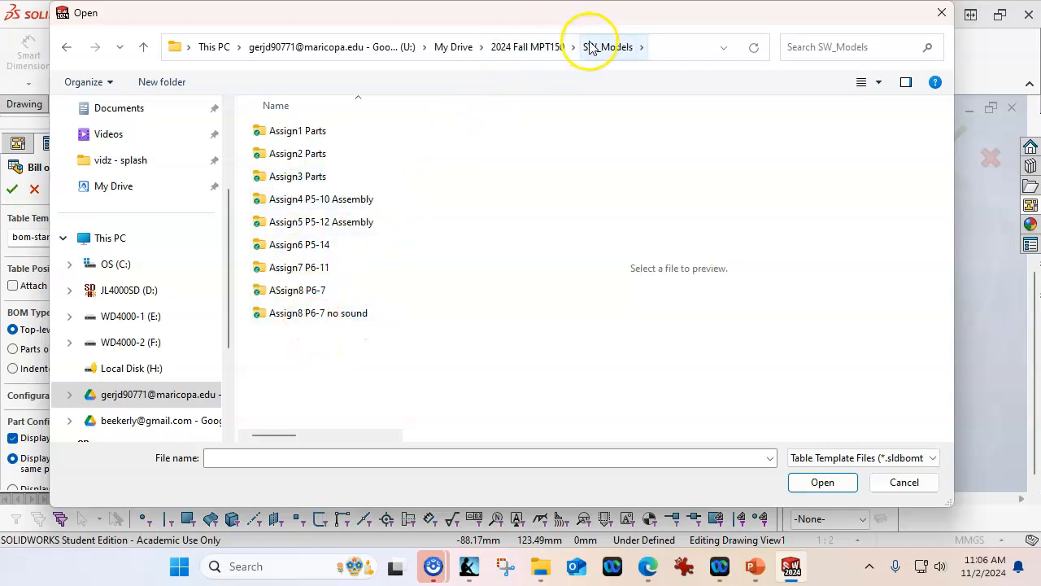
pyautogui.click(545, 47)
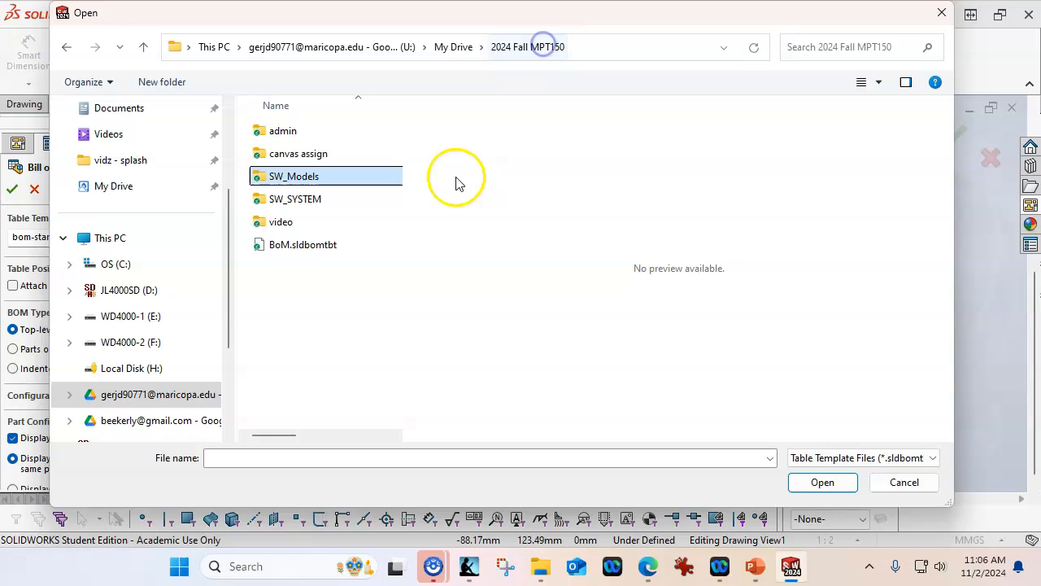
# Use the PN-MATL template from SW_SYSTEM's BOM folder and place the bill of materials in the sheet's upper-right corner.
pyautogui.doubleClick(295, 200)
pyautogui.doubleClick(290, 131)
pyautogui.click(290, 131)
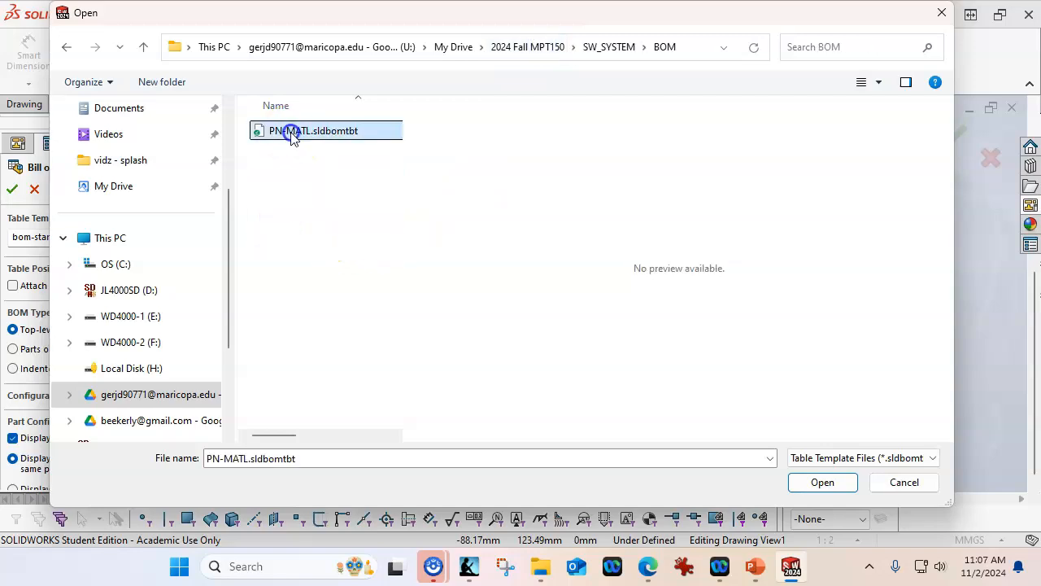
pyautogui.click(822, 482)
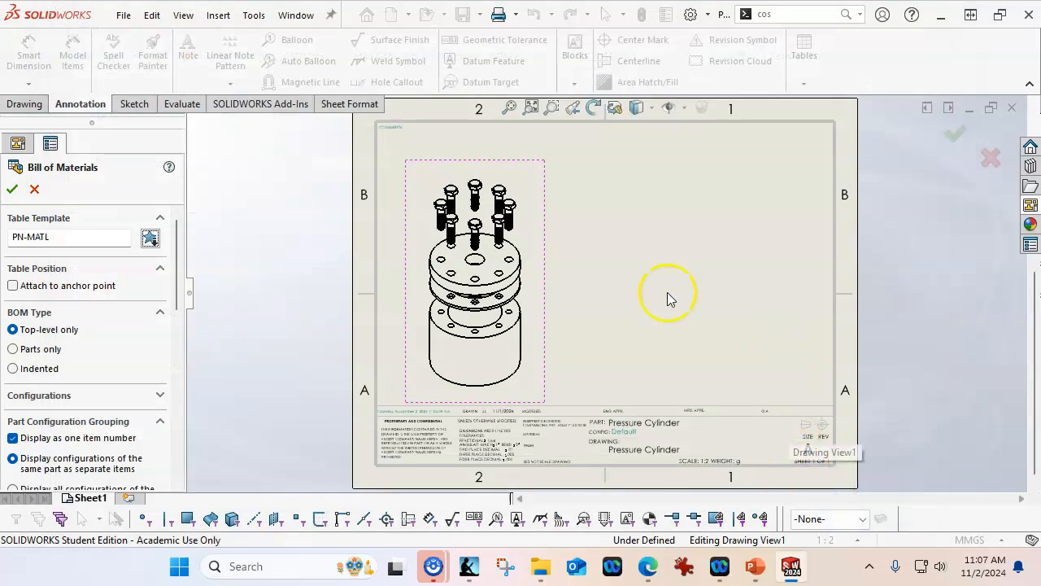
pyautogui.click(12, 190)
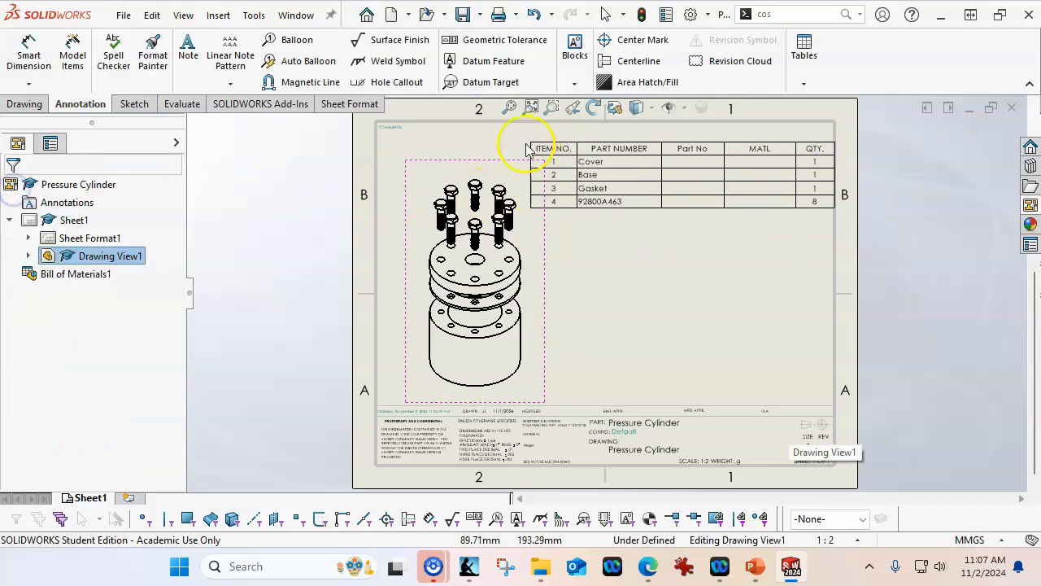
pyautogui.click(720, 311)
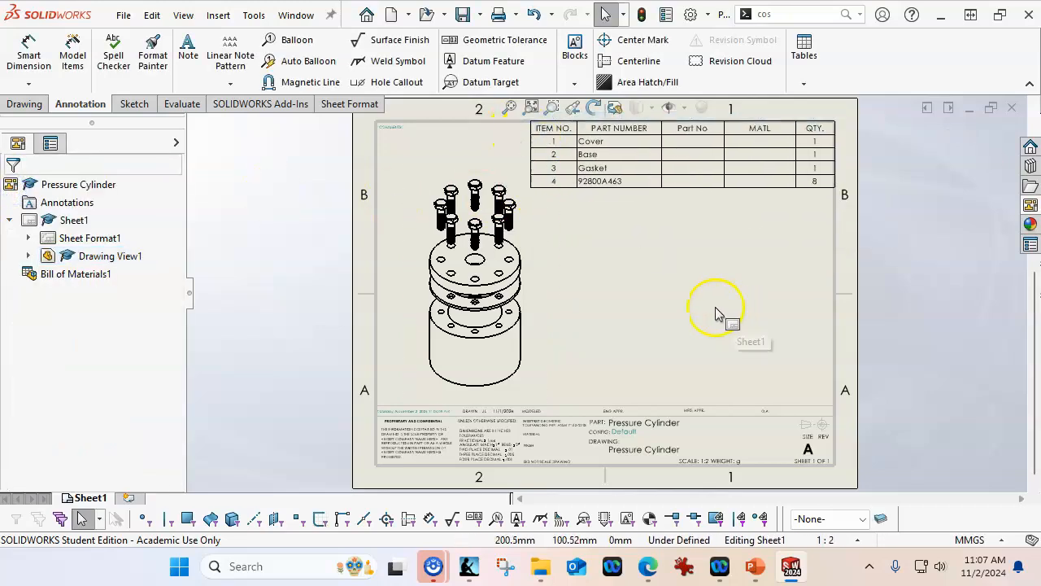
pyautogui.click(658, 181)
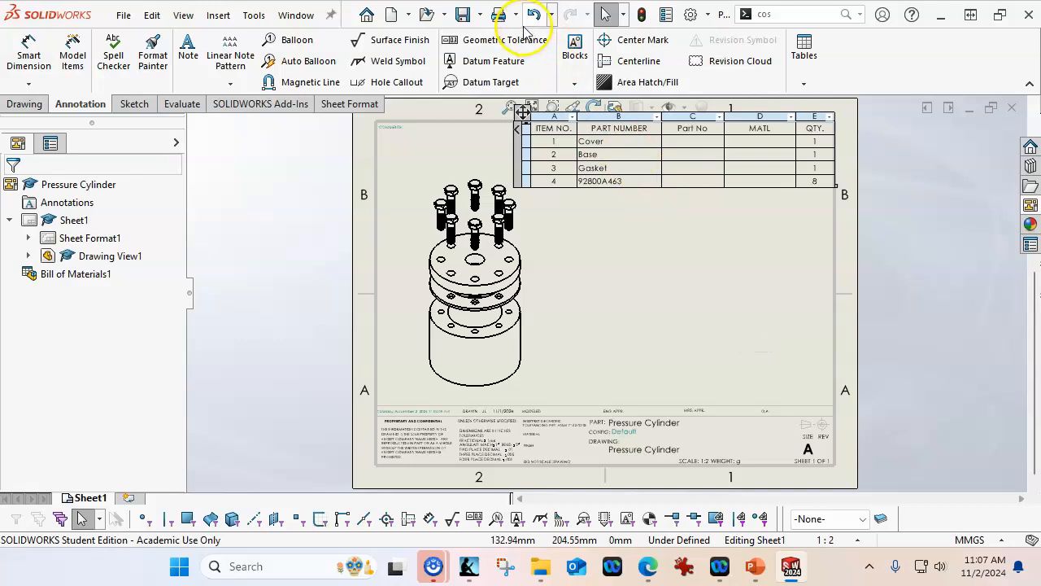
pyautogui.click(643, 263)
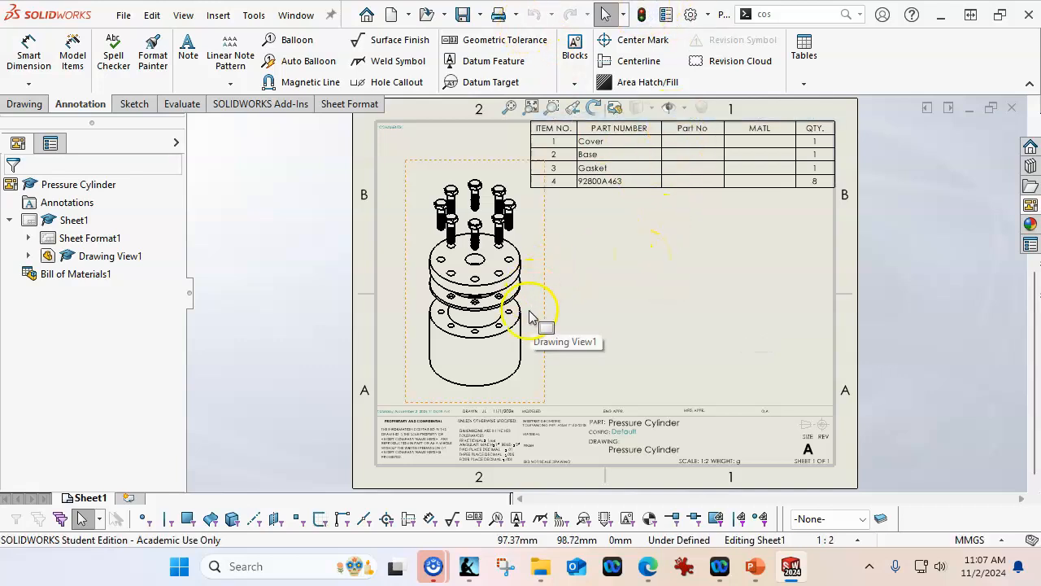
pyautogui.click(712, 167)
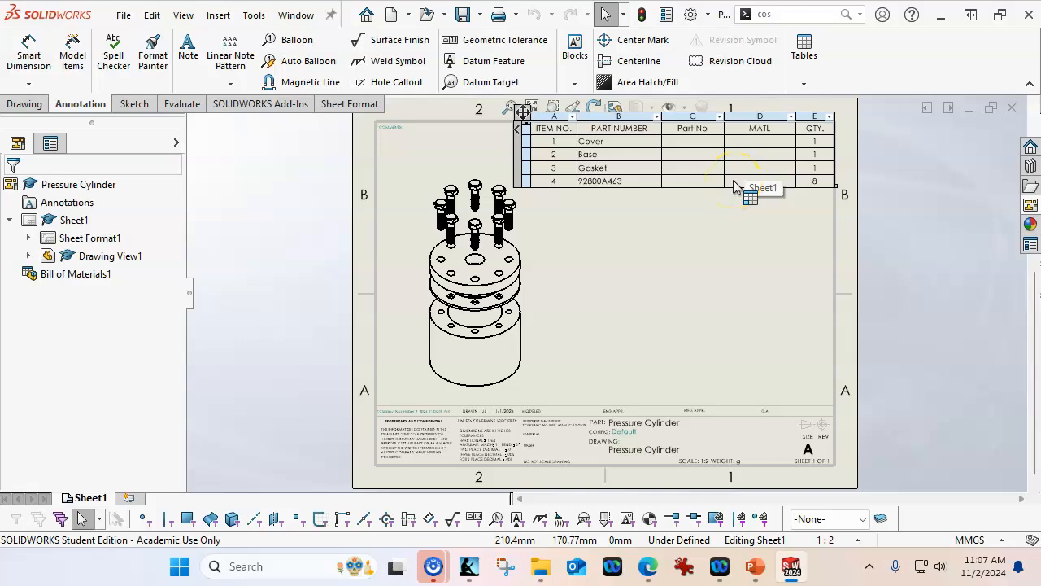
# Add item balloons for a hex head screw and the cover, placed along the left side of the exploded view.
pyautogui.click(426, 194)
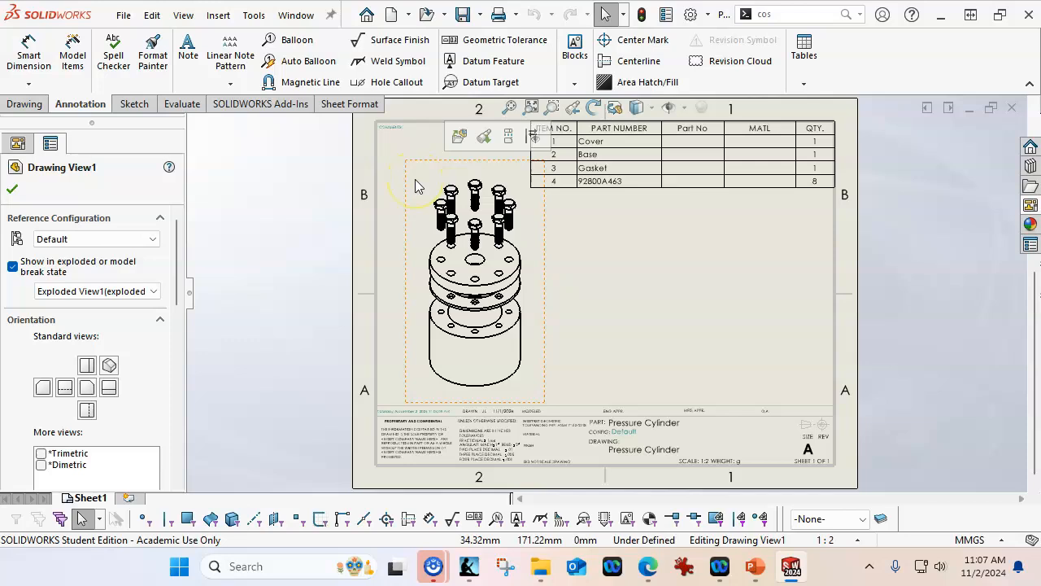
pyautogui.click(297, 40)
pyautogui.scroll(-6, 399, 201)
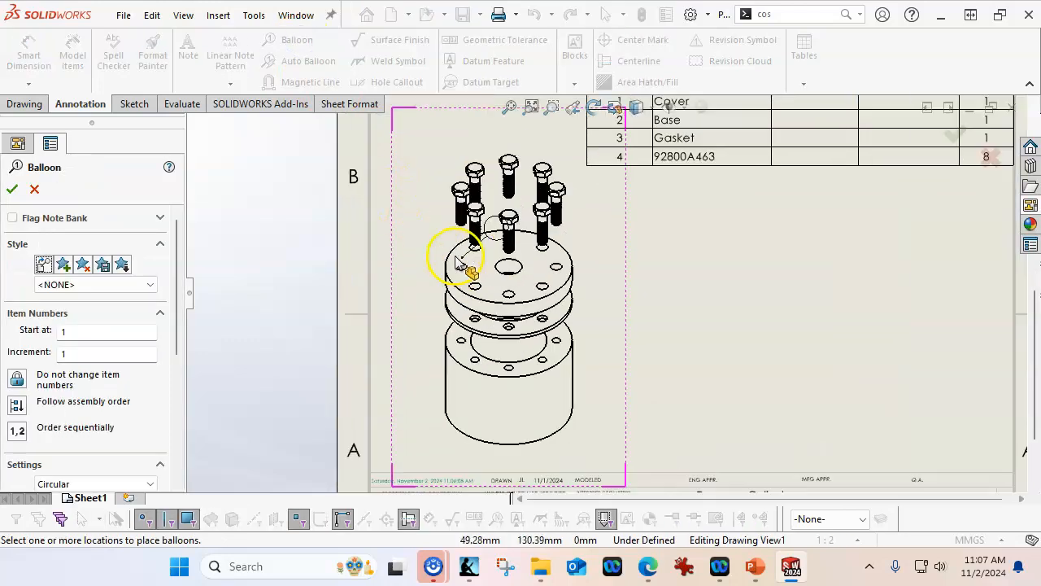
pyautogui.click(514, 198)
pyautogui.click(420, 164)
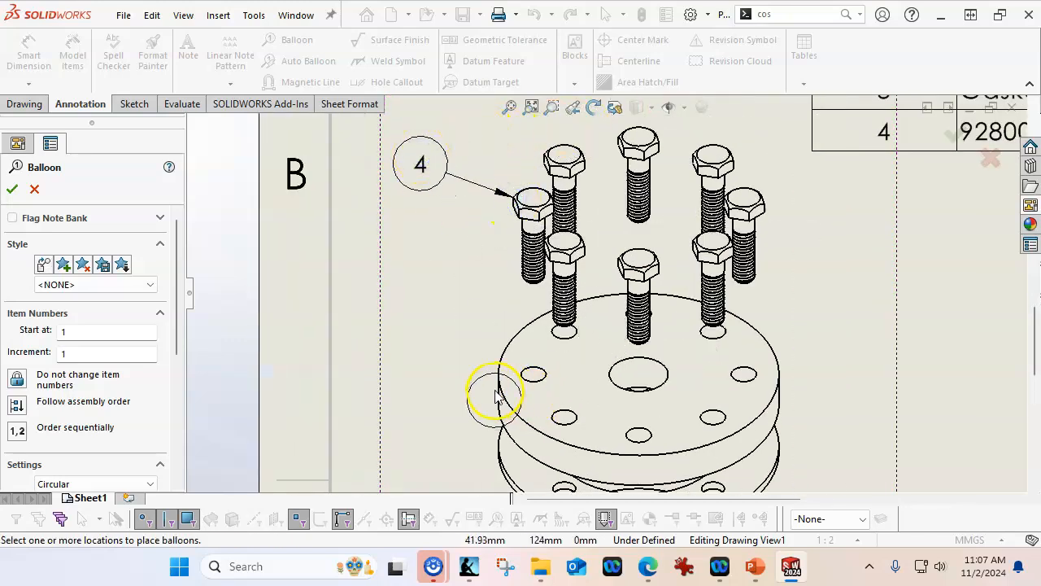
pyautogui.click(499, 387)
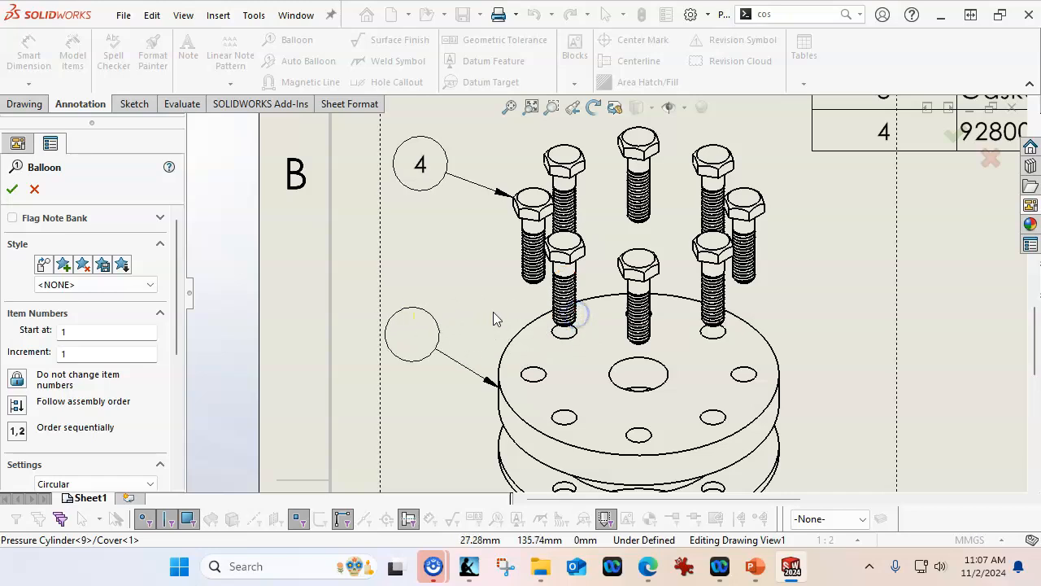
pyautogui.click(412, 326)
# Add item balloons for the gasket and the base on the left side of the exploded view and finish ballooning.
pyautogui.scroll(2, 523, 367)
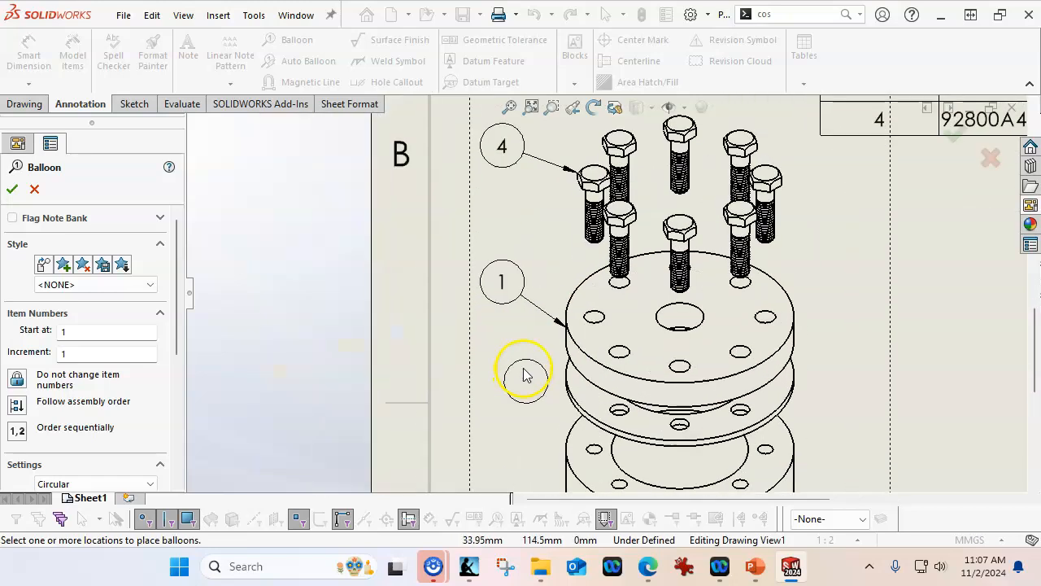
pyautogui.click(578, 403)
pyautogui.click(492, 424)
pyautogui.scroll(3, 606, 319)
pyautogui.scroll(-2, 600, 391)
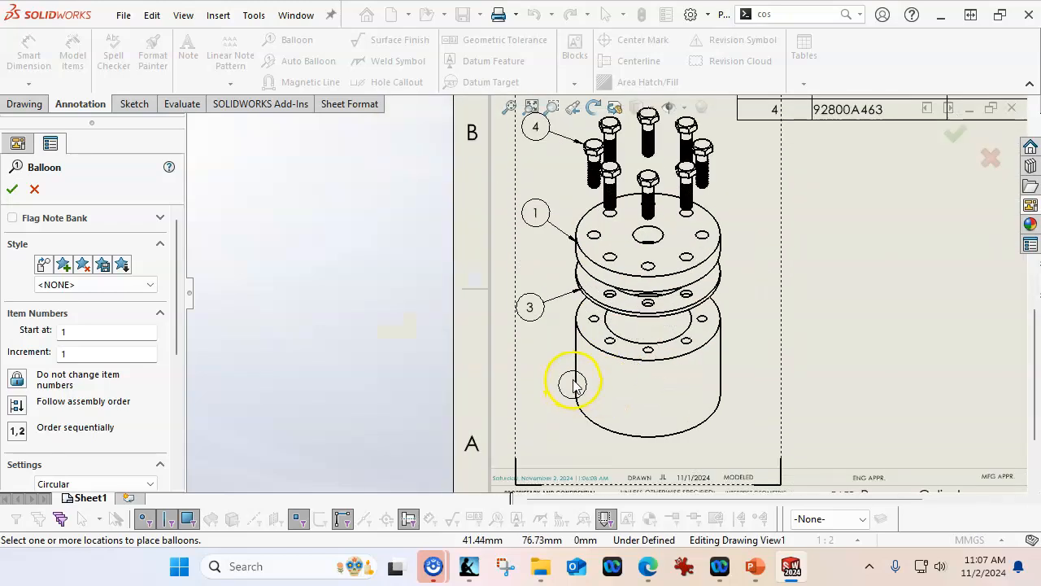
pyautogui.click(576, 380)
pyautogui.click(530, 413)
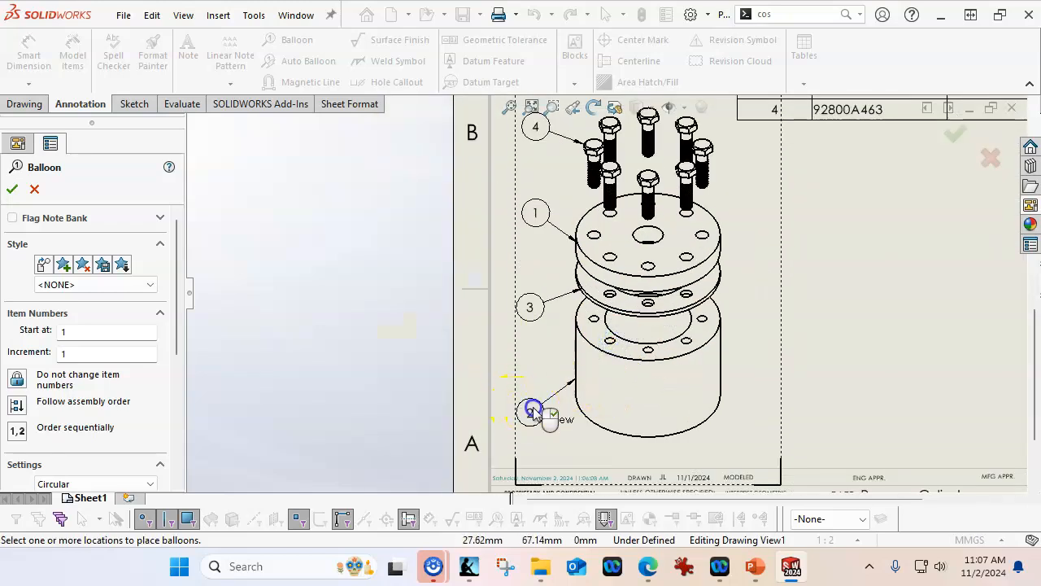
pyautogui.click(12, 189)
# Shift the exploded view with its balloons slightly to the right on the sheet.
pyautogui.scroll(-5, 686, 174)
pyautogui.scroll(3, 708, 279)
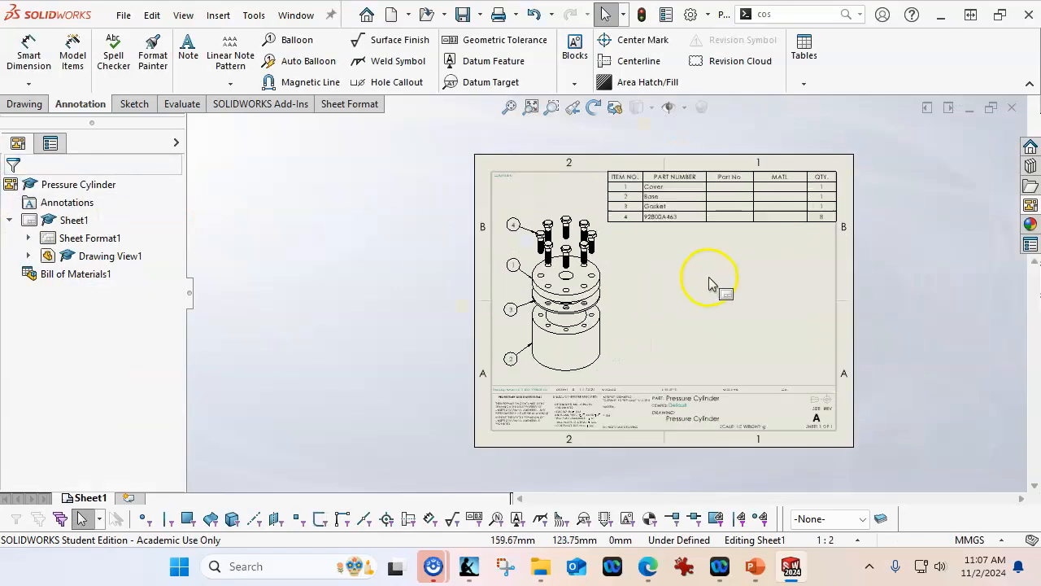
pyautogui.moveTo(610, 315); pyautogui.dragTo(624, 317)
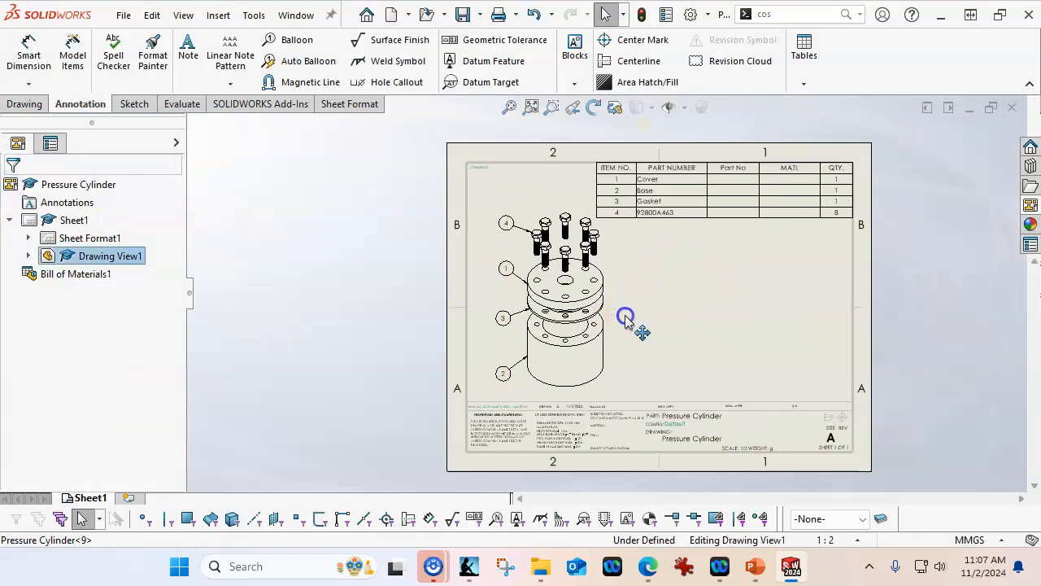
pyautogui.click(761, 344)
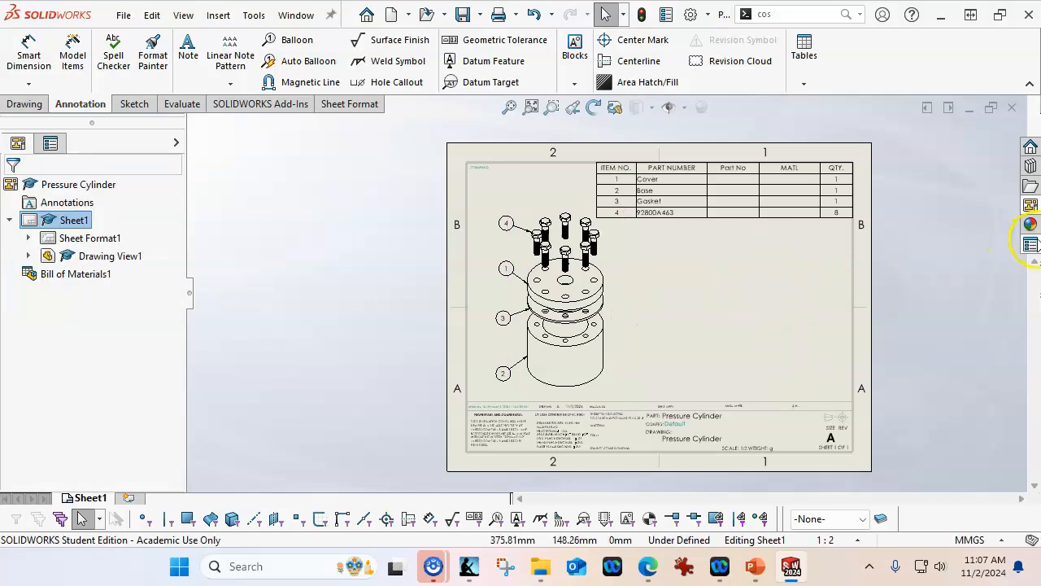
# Refresh the available model views and place the assembled Isometric view of the Pressure Cylinder beside the exploded view.
pyautogui.click(1030, 205)
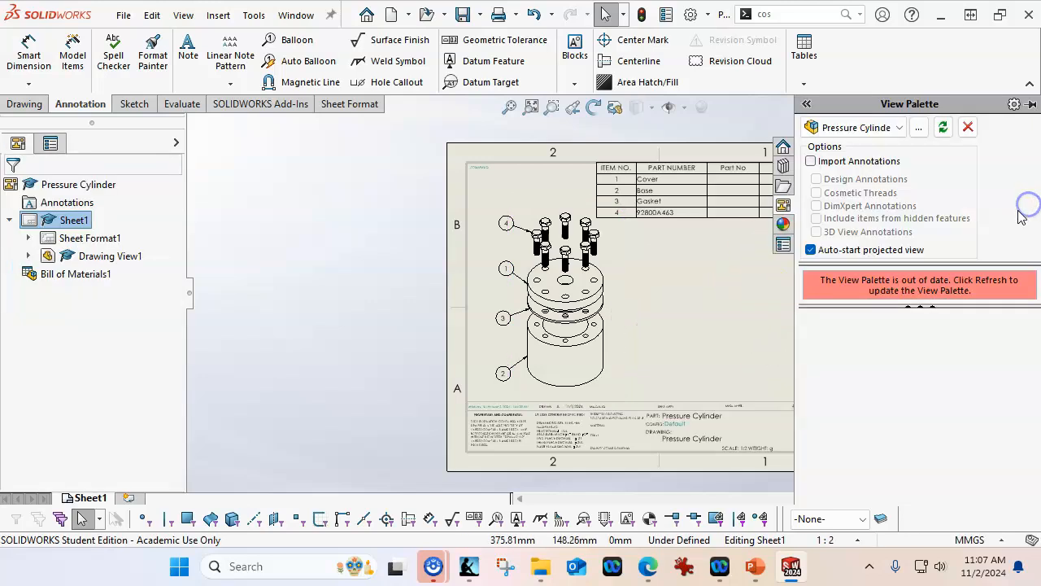
pyautogui.click(943, 127)
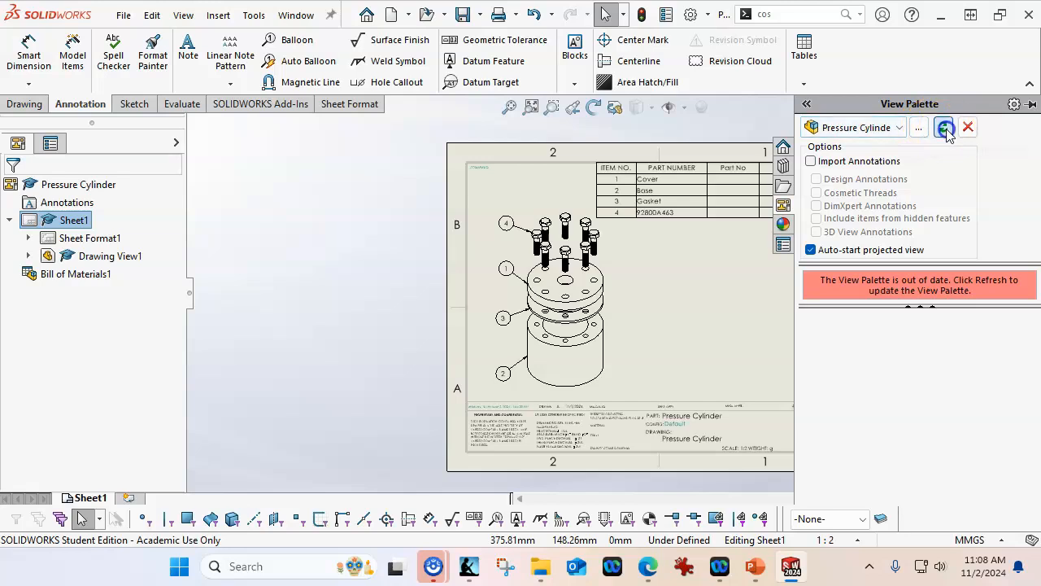
pyautogui.scroll(-3, 969, 415)
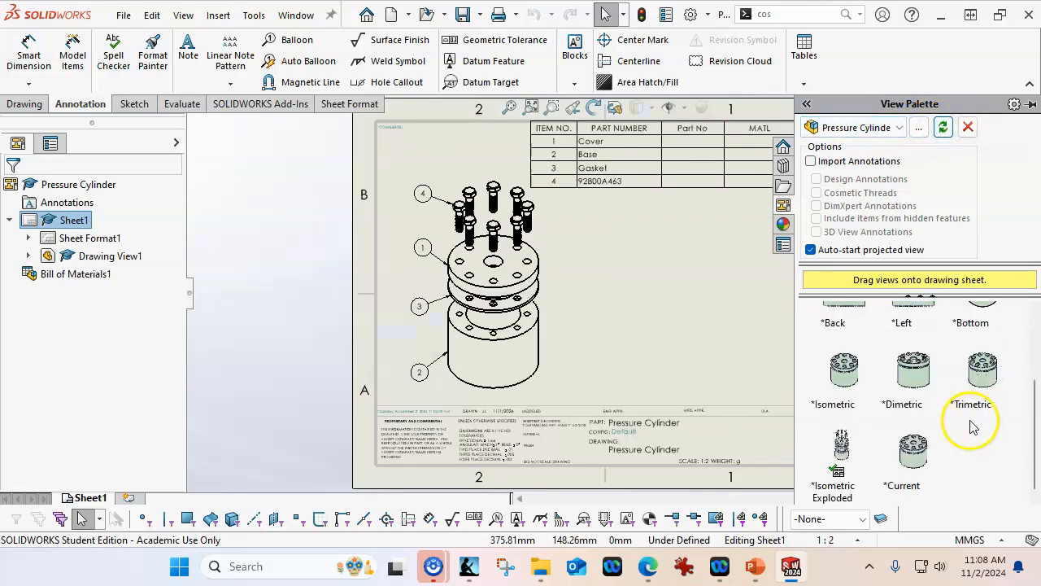
pyautogui.moveTo(852, 373)
pyautogui.mouseDown()
pyautogui.moveTo(675, 358)
pyautogui.moveTo(697, 344)
pyautogui.moveTo(715, 363)
pyautogui.mouseUp()
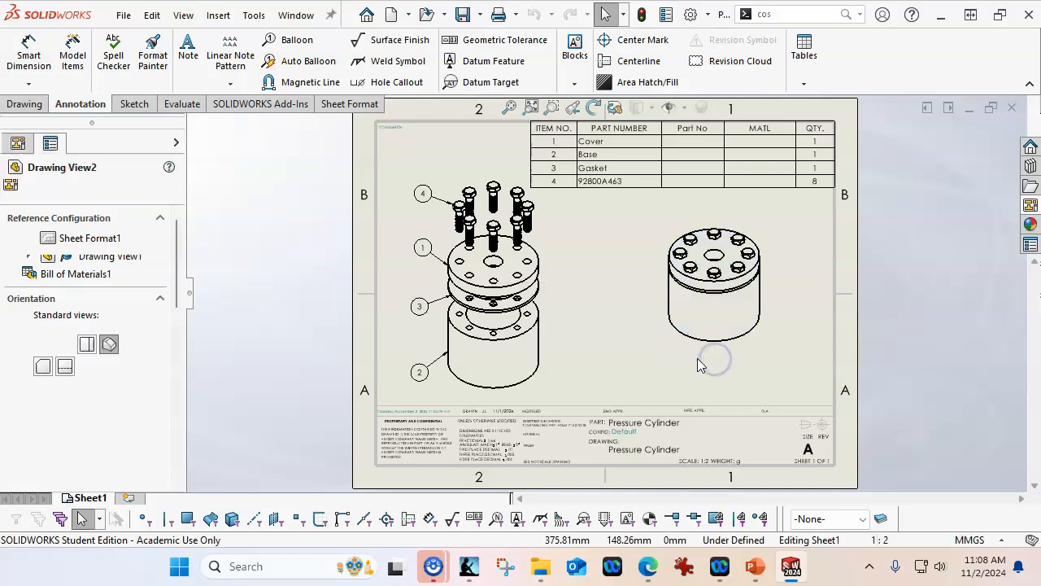
# Reposition the assembled isometric view in the open space below the bill of materials.
pyautogui.moveTo(784, 280)
pyautogui.mouseDown()
pyautogui.moveTo(719, 277)
pyautogui.moveTo(803, 274)
pyautogui.mouseUp()
pyautogui.click(786, 242)
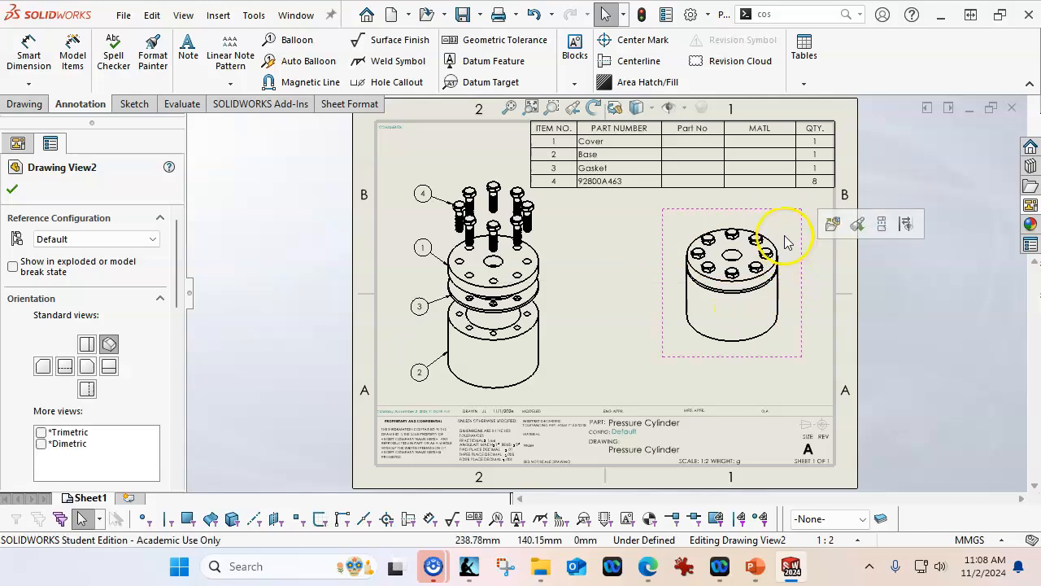
pyautogui.rightClick(785, 232)
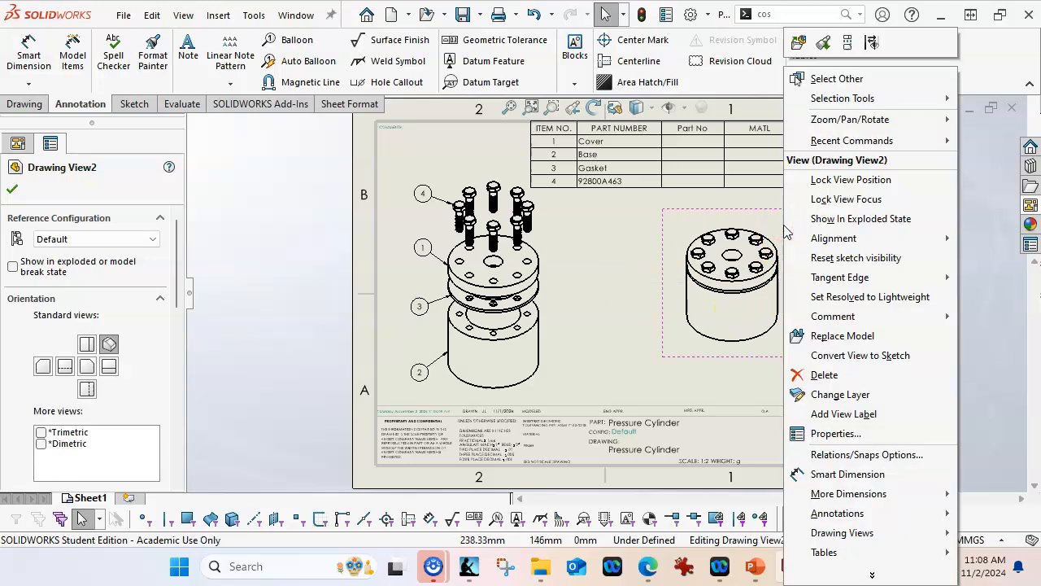
pyautogui.click(806, 239)
pyautogui.click(714, 240)
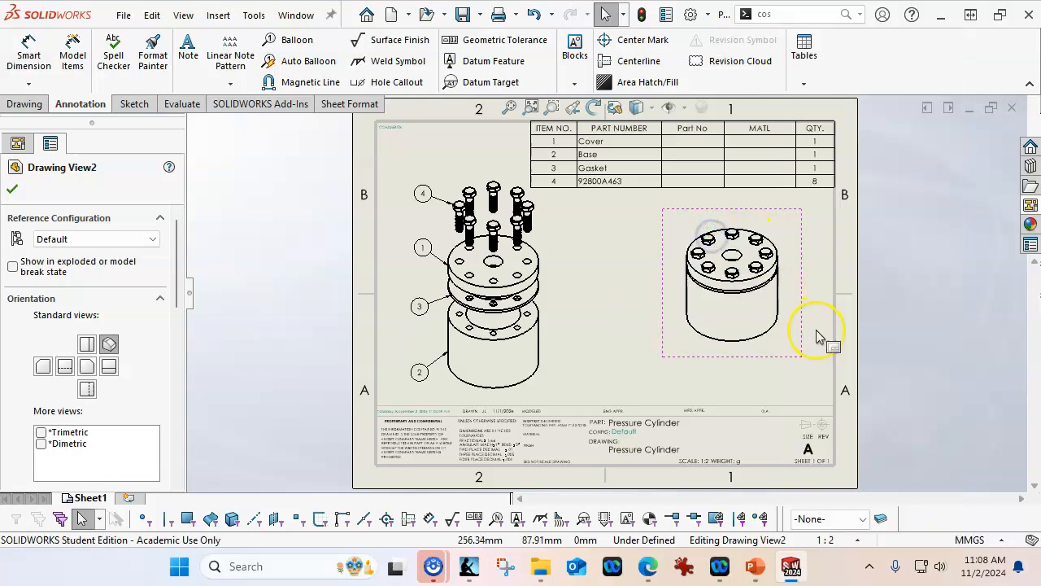
pyautogui.moveTo(802, 314)
pyautogui.mouseDown()
pyautogui.moveTo(767, 358)
pyautogui.moveTo(778, 348)
pyautogui.mouseUp()
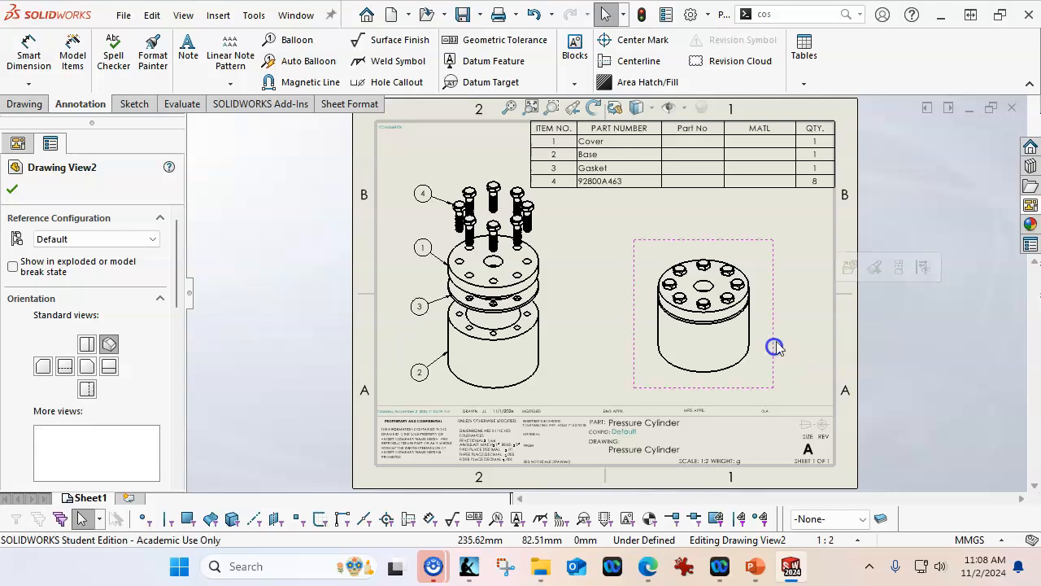
pyautogui.click(802, 329)
# Save the drawing as Pressure Cylinder.SLDDRW in the ASsign8 P6-7 folder.
pyautogui.click(740, 314)
pyautogui.click(599, 214)
pyautogui.click(348, 280)
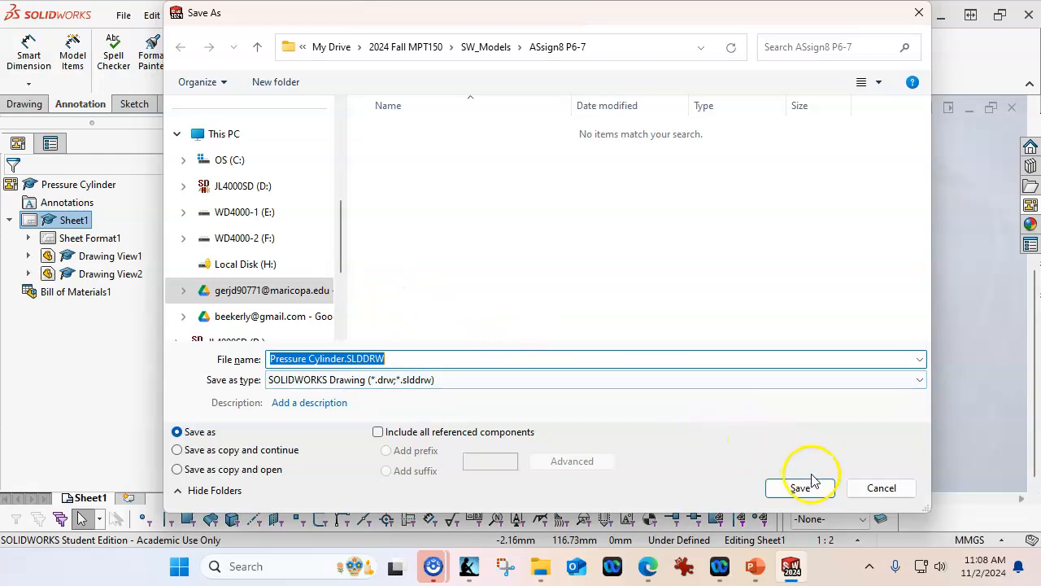
pyautogui.click(809, 484)
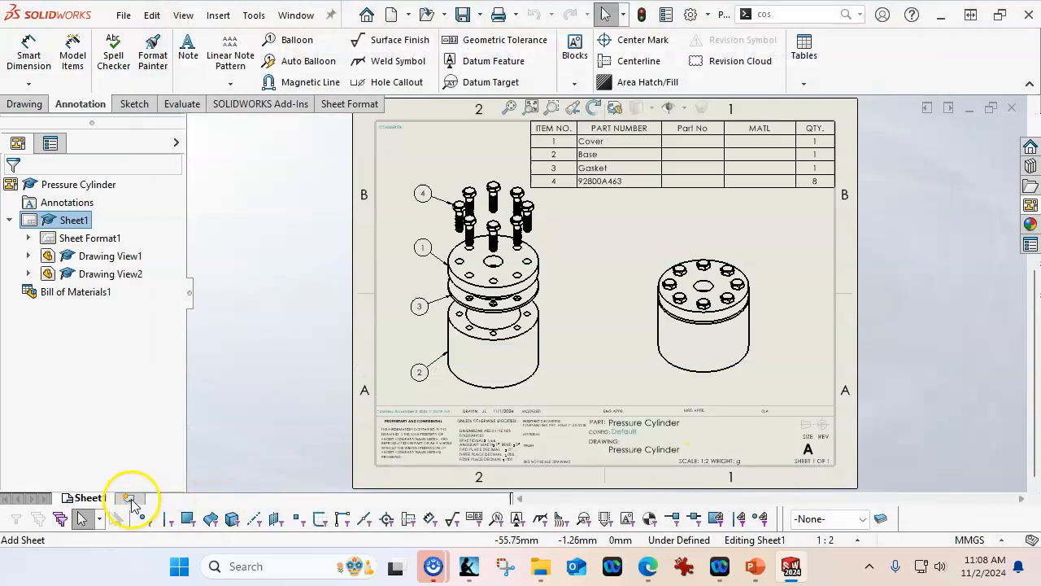
# Add a second sheet and load Base.SLDPRT as the source model for its views.
pyautogui.click(130, 500)
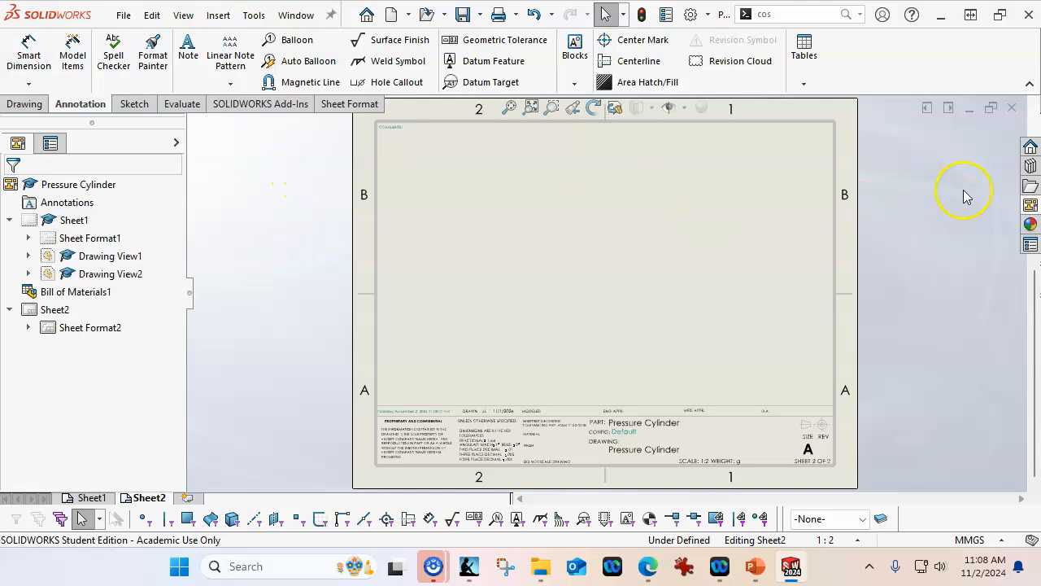
pyautogui.click(1030, 206)
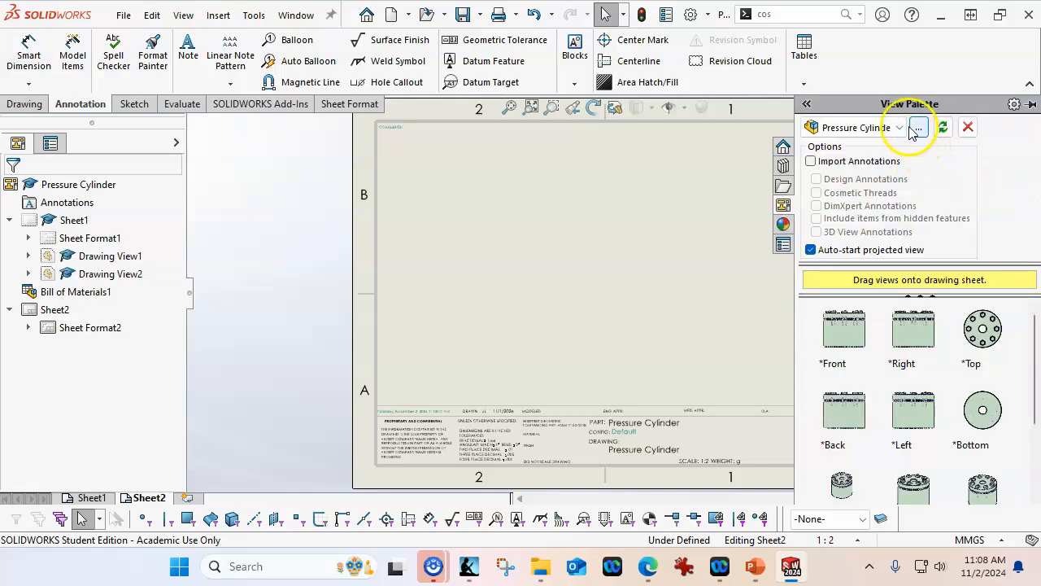
pyautogui.click(899, 128)
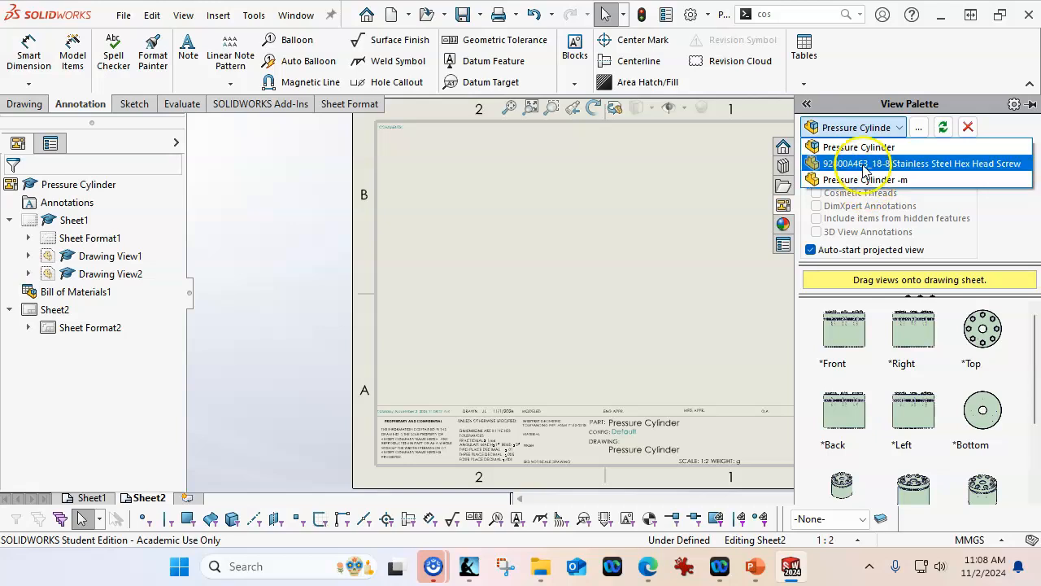
pyautogui.click(919, 127)
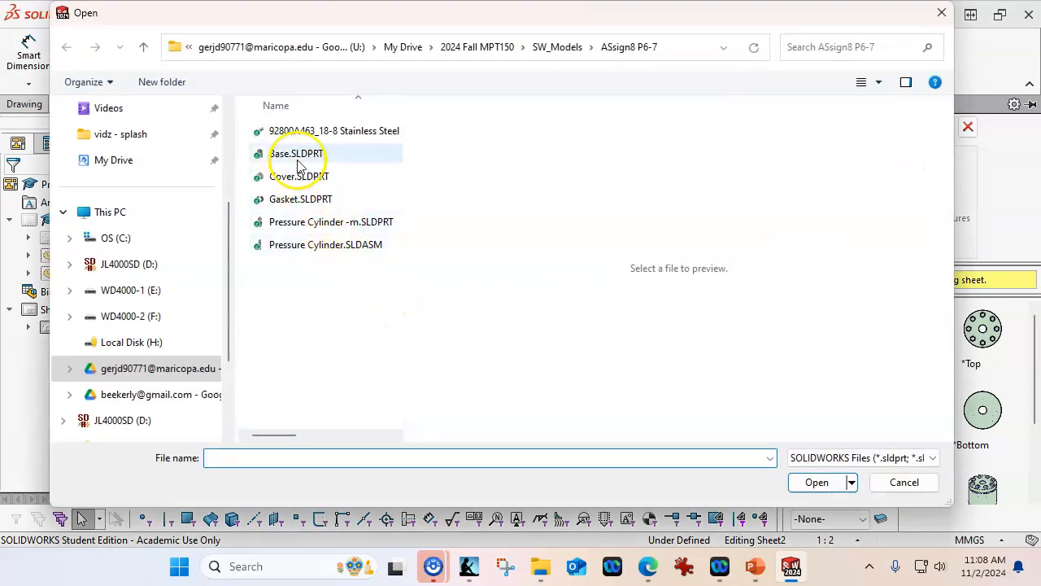
pyautogui.click(287, 154)
pyautogui.click(811, 476)
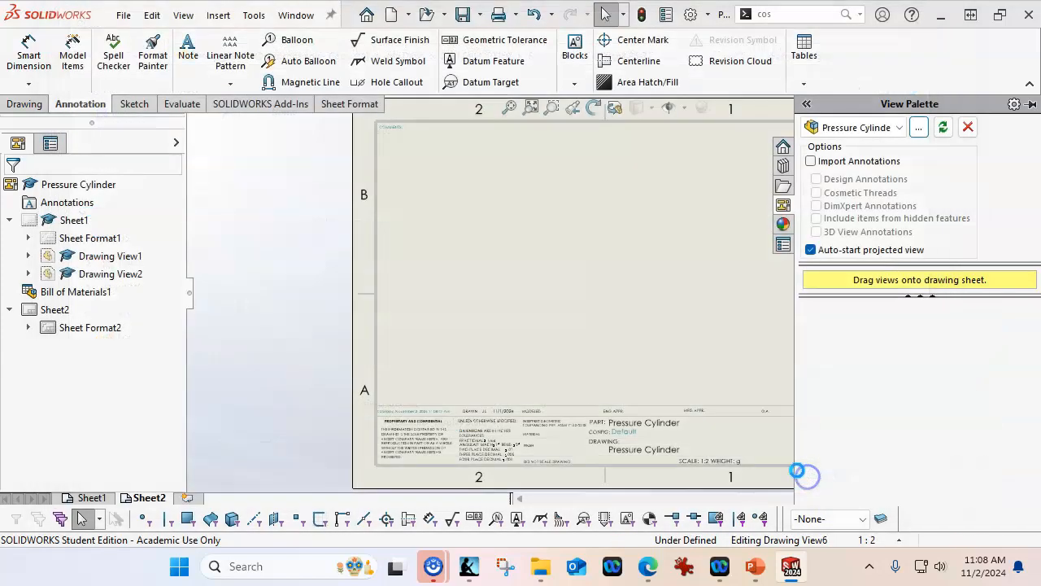
# Place the Base's Top view with a projected isometric view, and move the isometric to the sheet's upper-right corner.
pyautogui.moveTo(983, 332); pyautogui.dragTo(508, 294)
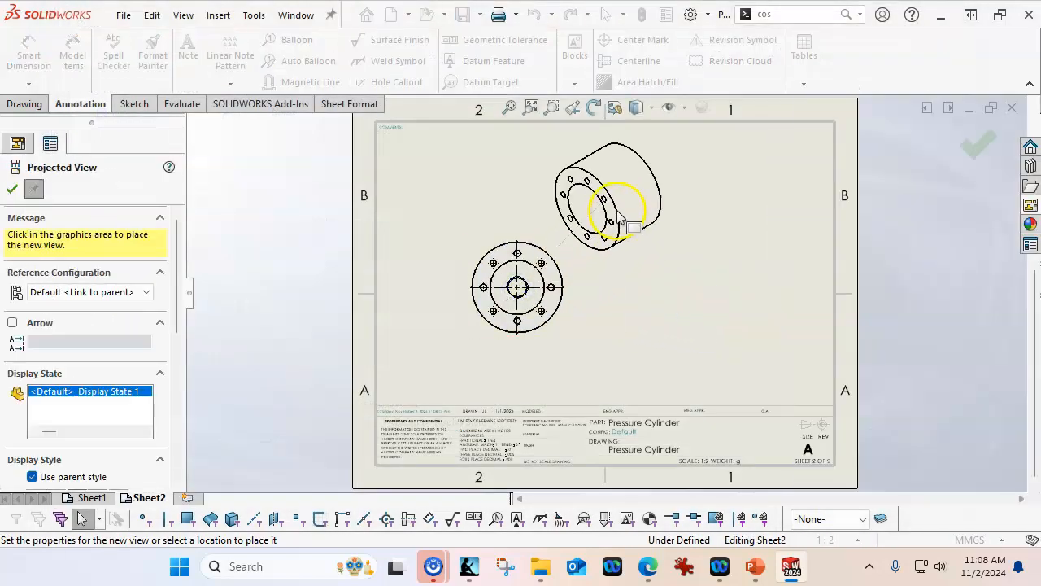
pyautogui.click(616, 223)
pyautogui.click(977, 144)
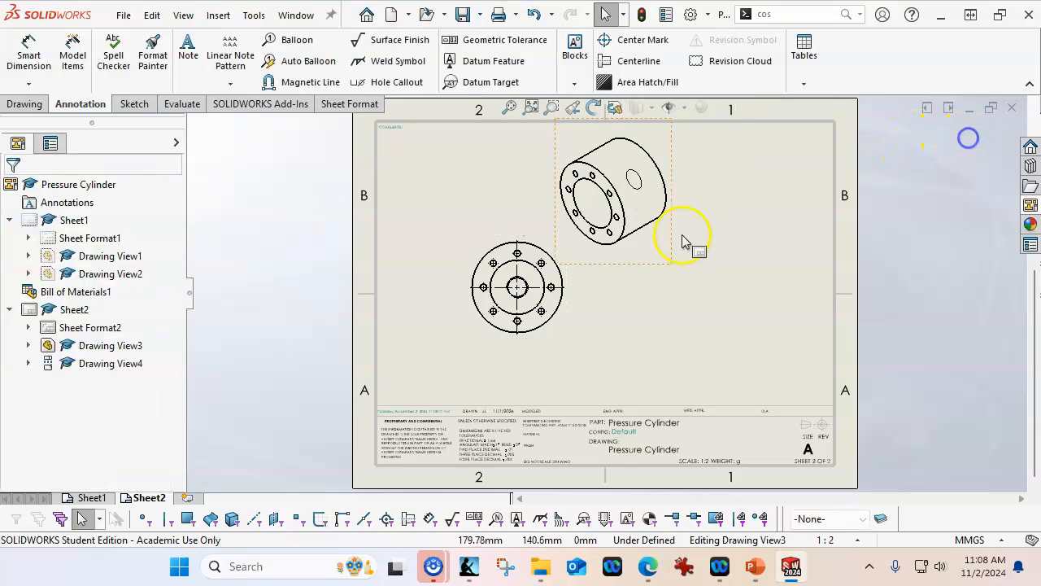
pyautogui.moveTo(674, 241); pyautogui.dragTo(812, 236)
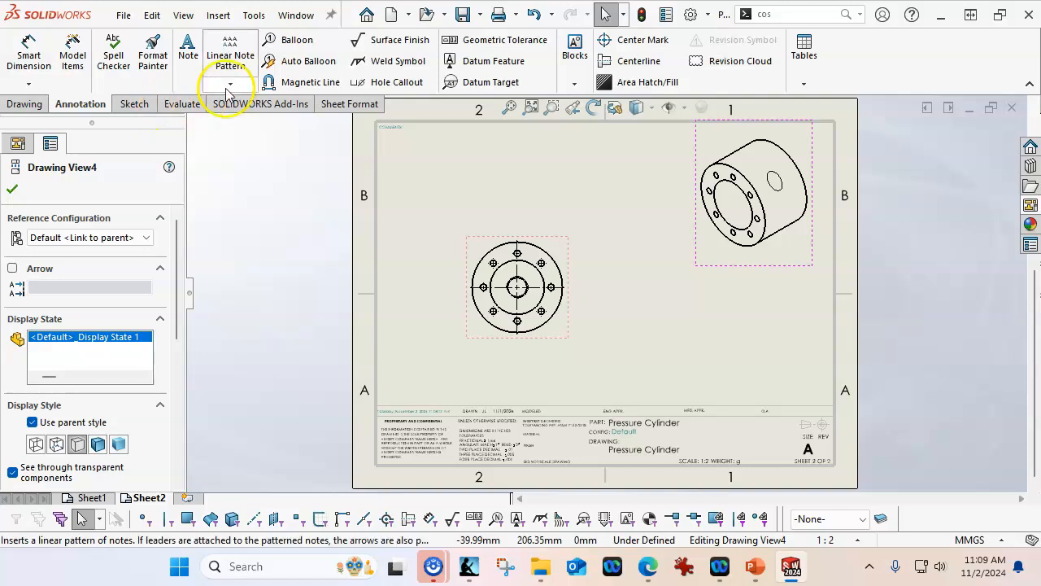
# Create a section view of the Base with a vertical cutting line through its centre, placed right of the top view.
pyautogui.click(24, 104)
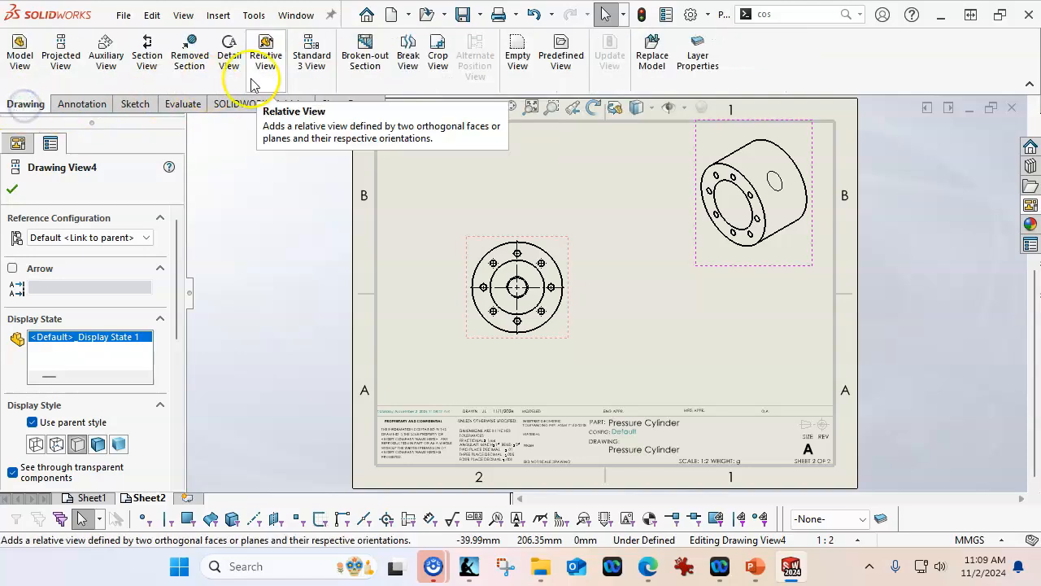
pyautogui.click(146, 55)
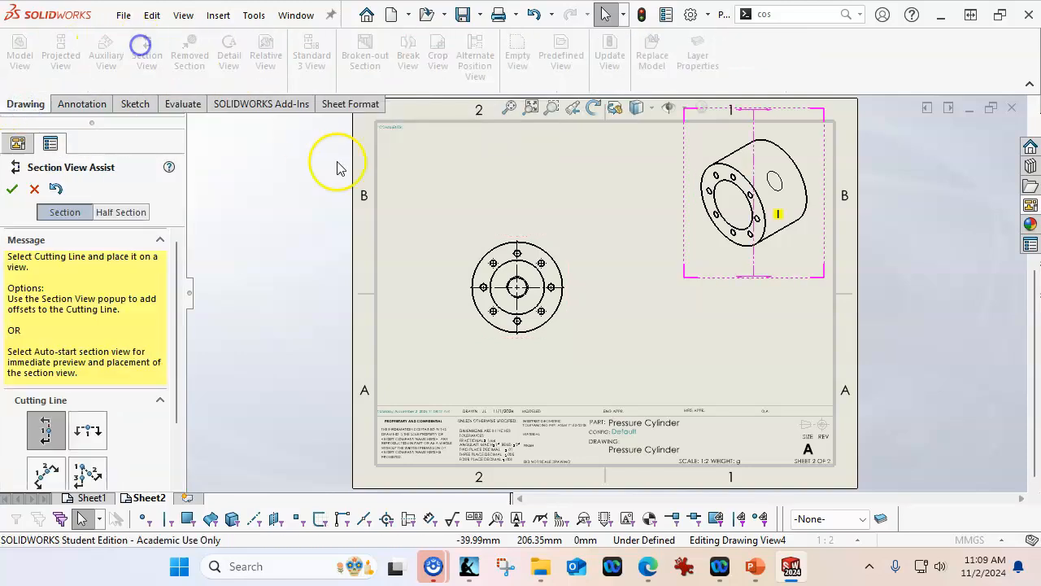
pyautogui.click(520, 297)
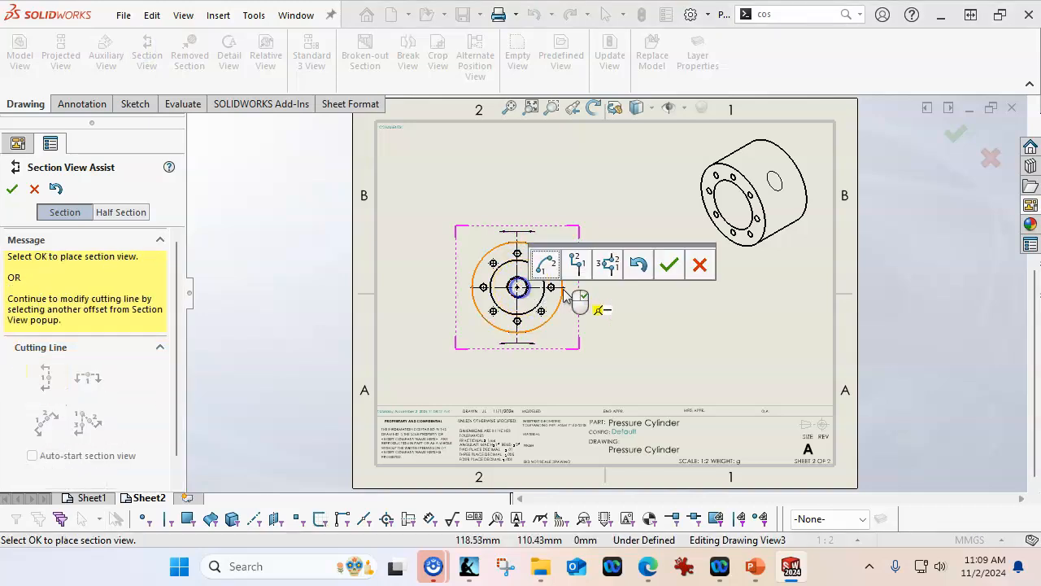
pyautogui.click(665, 267)
pyautogui.click(697, 295)
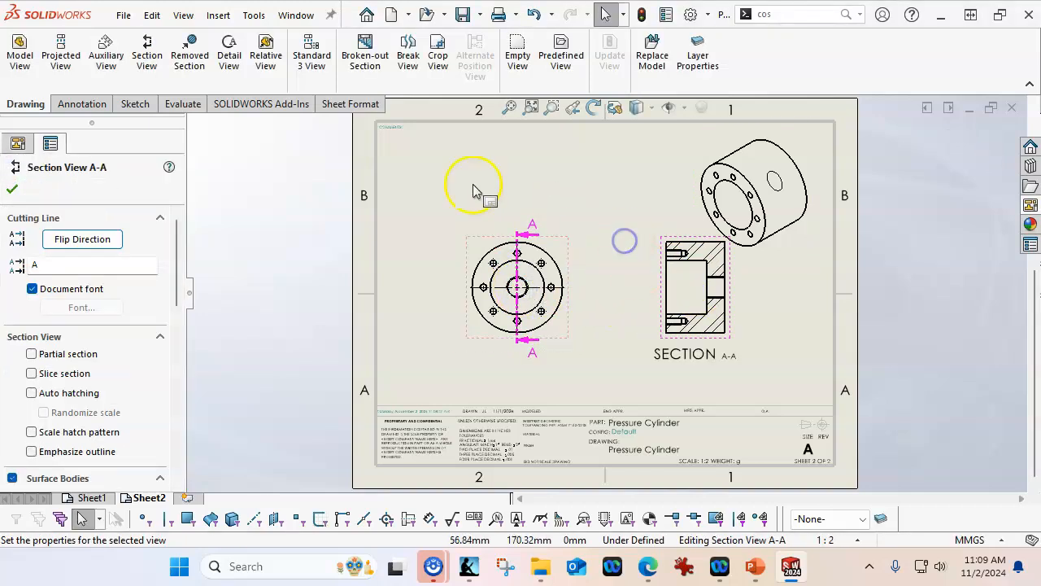
# Add a hole callout to the upper-left tapped hole in the Base's top view, with the text above and left of it.
pyautogui.click(81, 103)
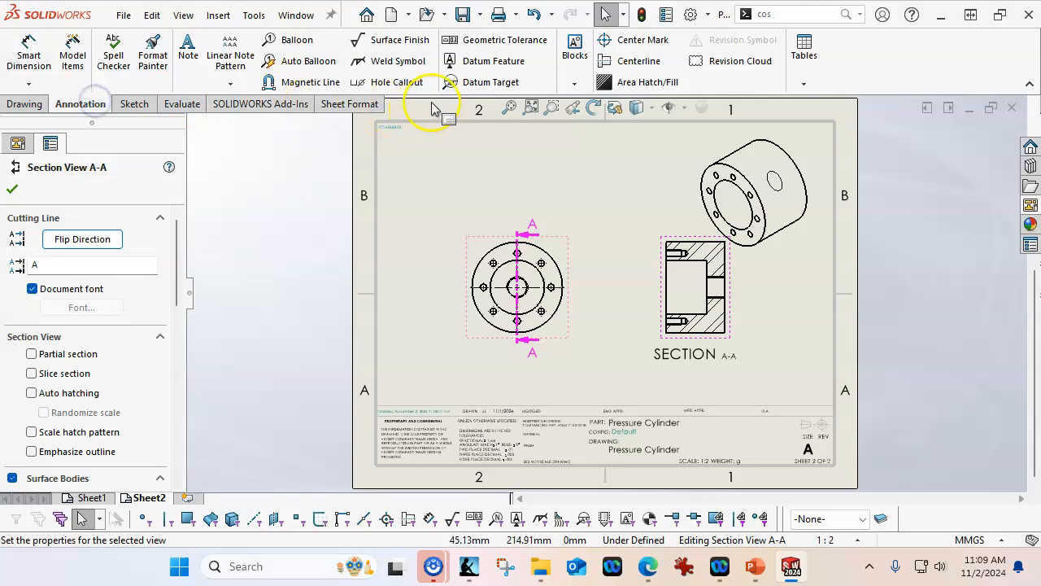
pyautogui.click(396, 82)
pyautogui.scroll(-4, 498, 269)
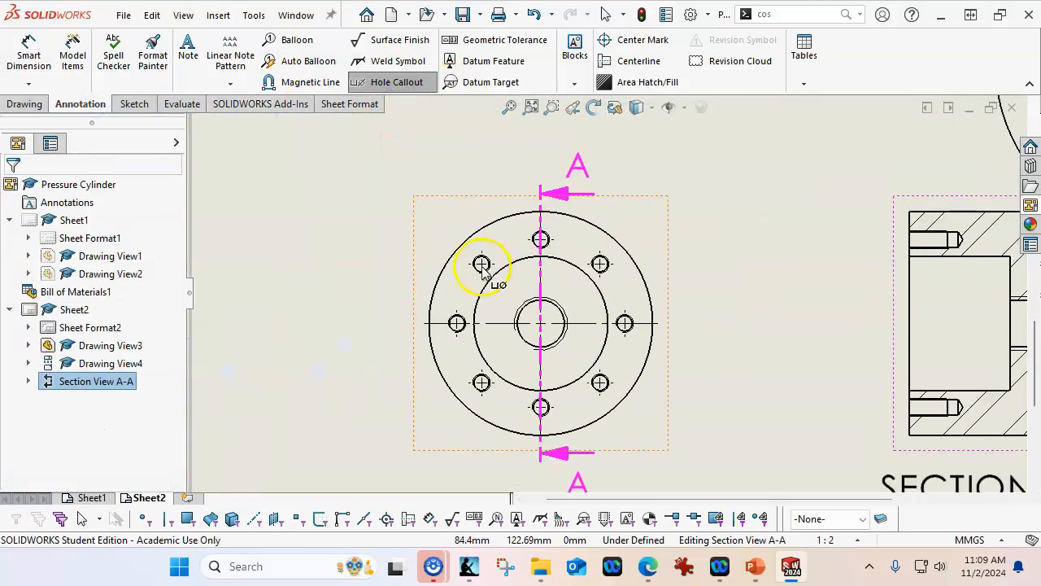
pyautogui.click(482, 264)
pyautogui.scroll(3, 465, 205)
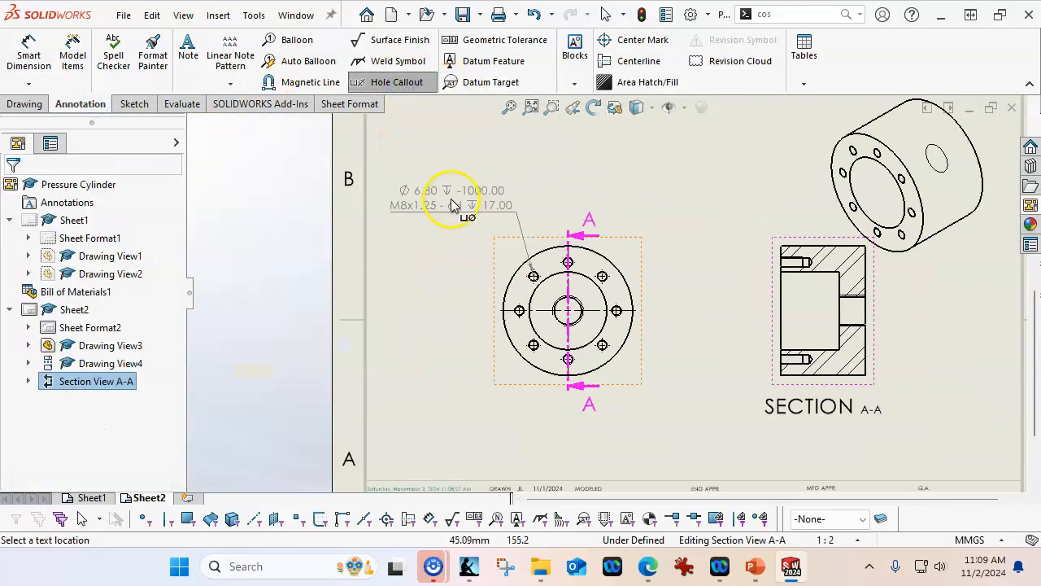
pyautogui.click(454, 211)
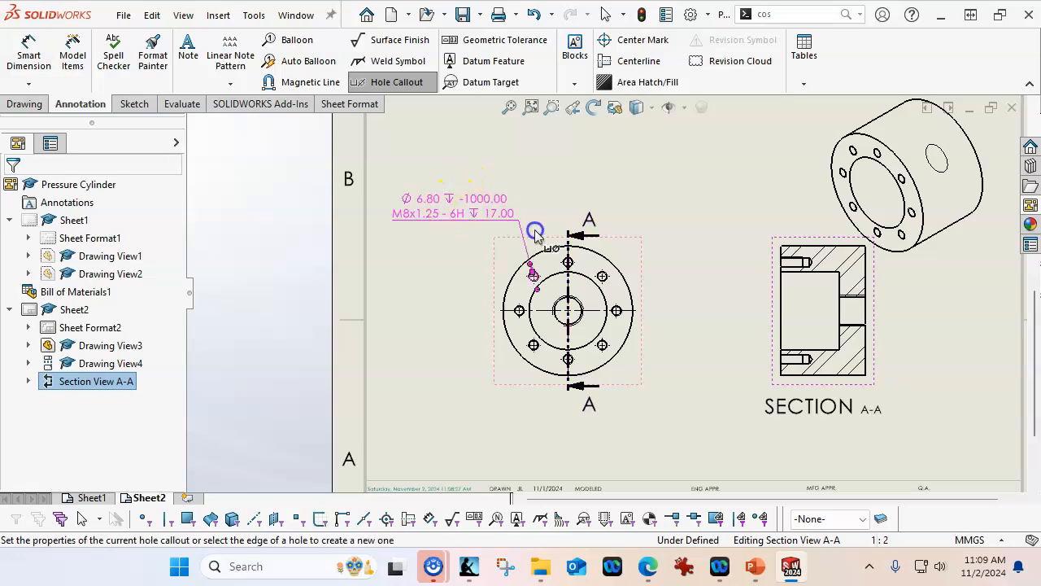
pyautogui.rightClick(582, 179)
pyautogui.click(651, 281)
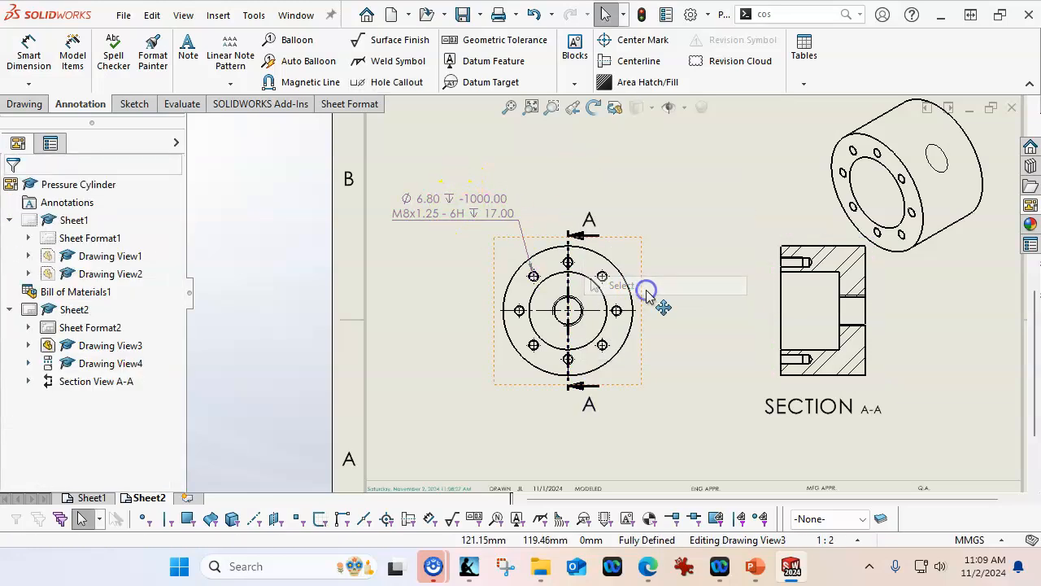
# Shift the Base's top view slightly right and adjust the position of its hole callout.
pyautogui.moveTo(648, 285); pyautogui.dragTo(668, 276)
pyautogui.moveTo(485, 213); pyautogui.dragTo(478, 230)
pyautogui.click(464, 311)
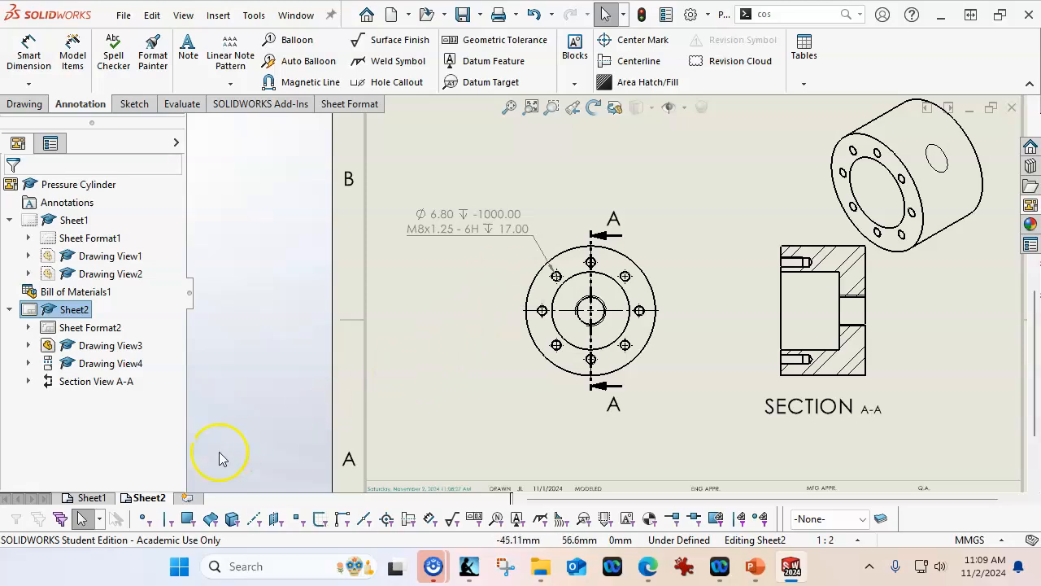
# Add a third sheet and load the Pressure Cylinder -m part as the source model for its views.
pyautogui.click(187, 498)
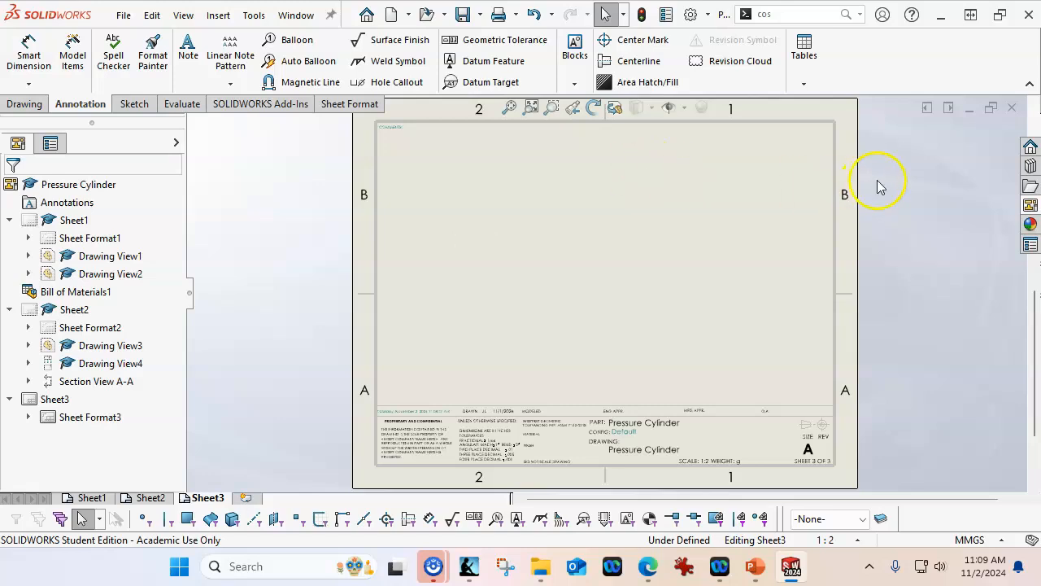
pyautogui.click(1031, 205)
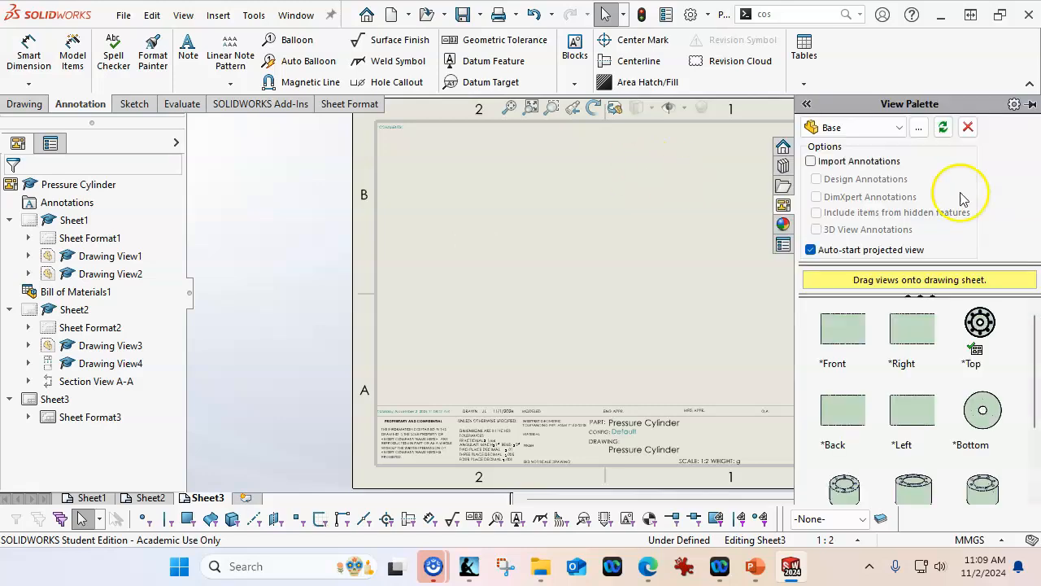
pyautogui.click(902, 128)
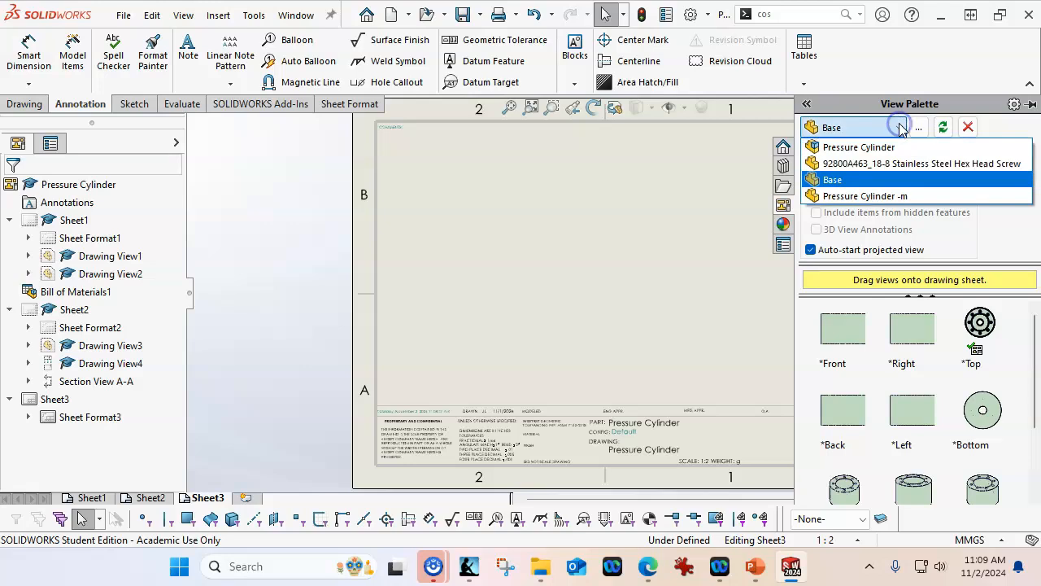
pyautogui.click(880, 196)
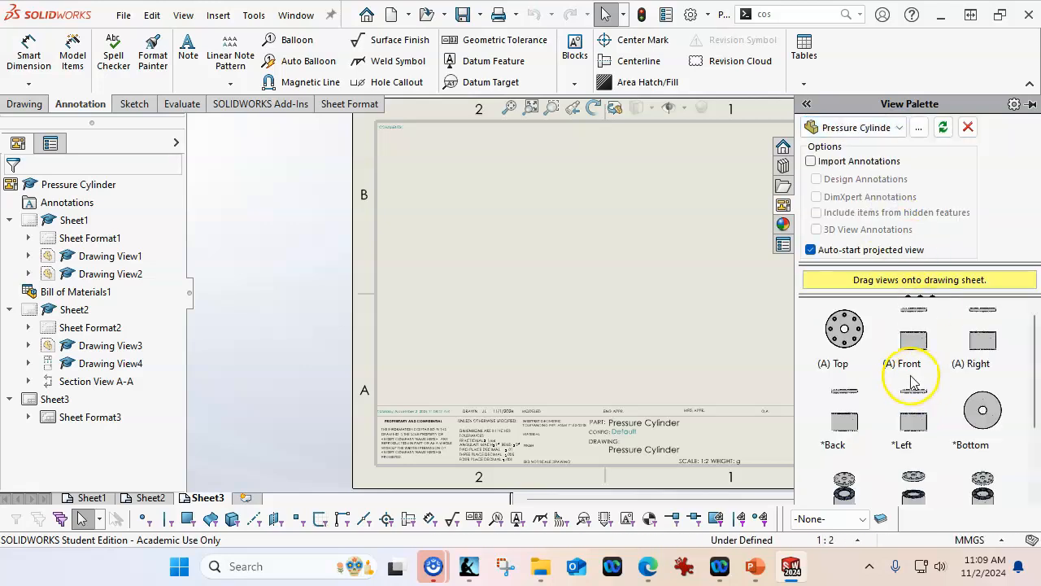
# Place the Top view of Pressure Cylinder -m on the sheet's left half with a projected isometric view above and right.
pyautogui.click(851, 341)
pyautogui.moveTo(816, 330); pyautogui.dragTo(495, 298)
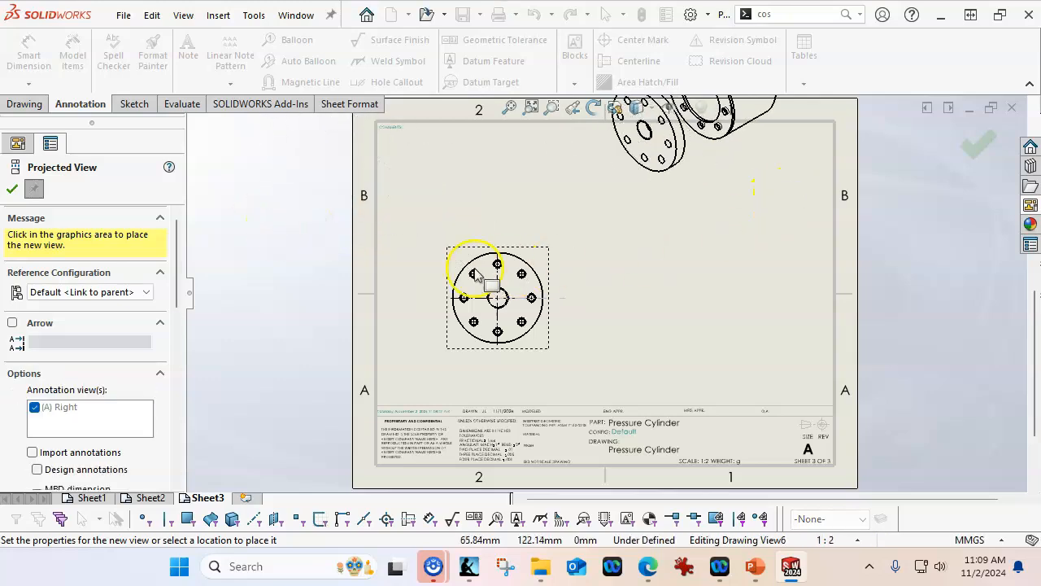
pyautogui.click(13, 190)
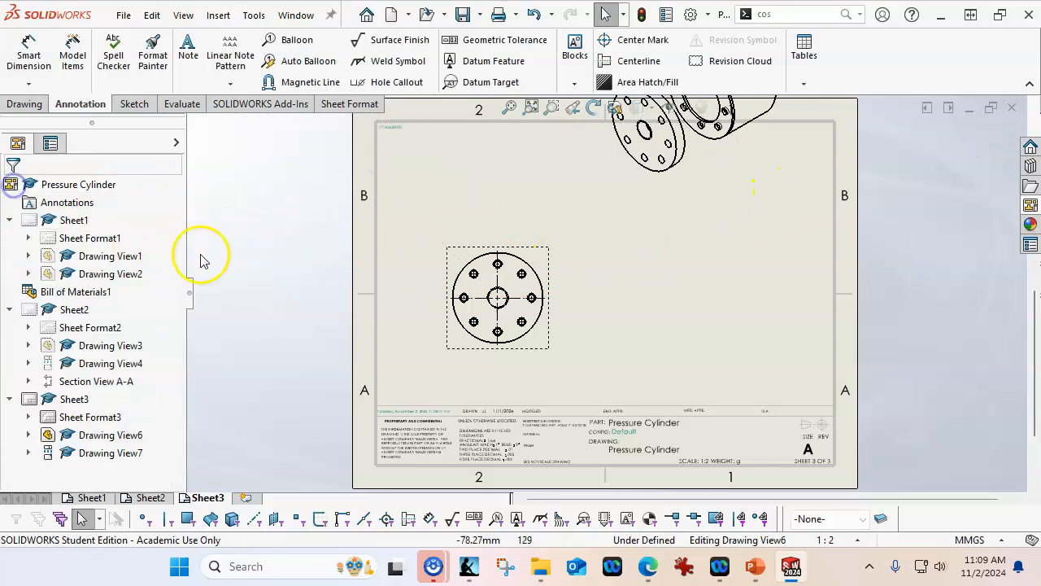
# Limit the Top view on the third sheet to the Base body only.
pyautogui.click(449, 254)
pyautogui.click(96, 265)
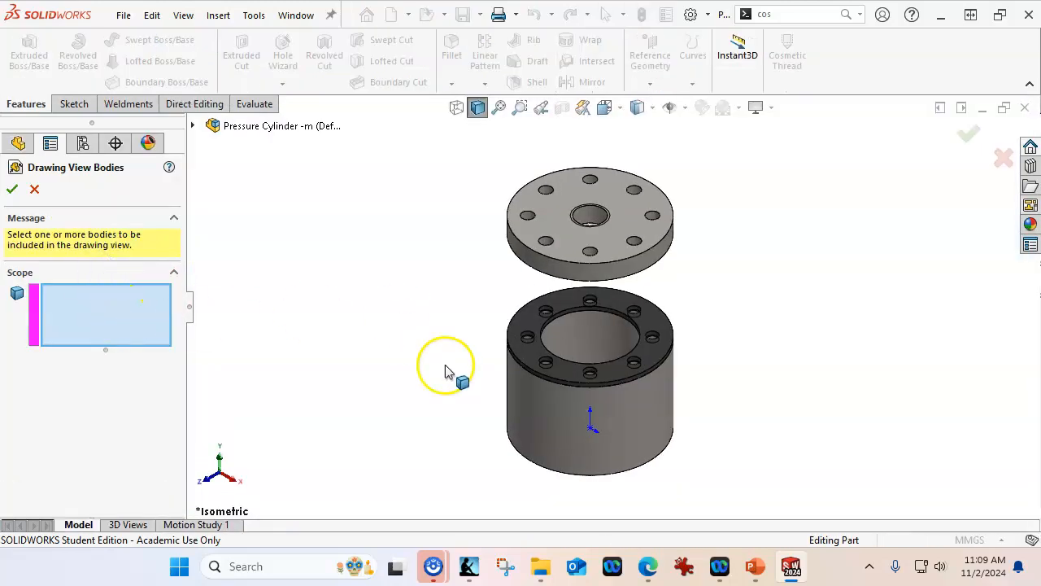
pyautogui.click(553, 420)
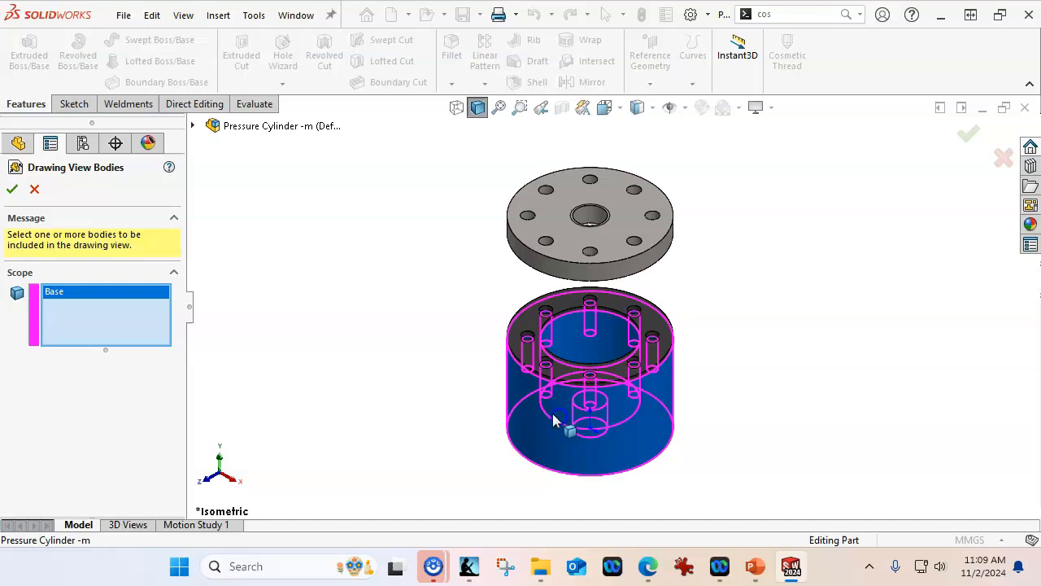
pyautogui.click(14, 188)
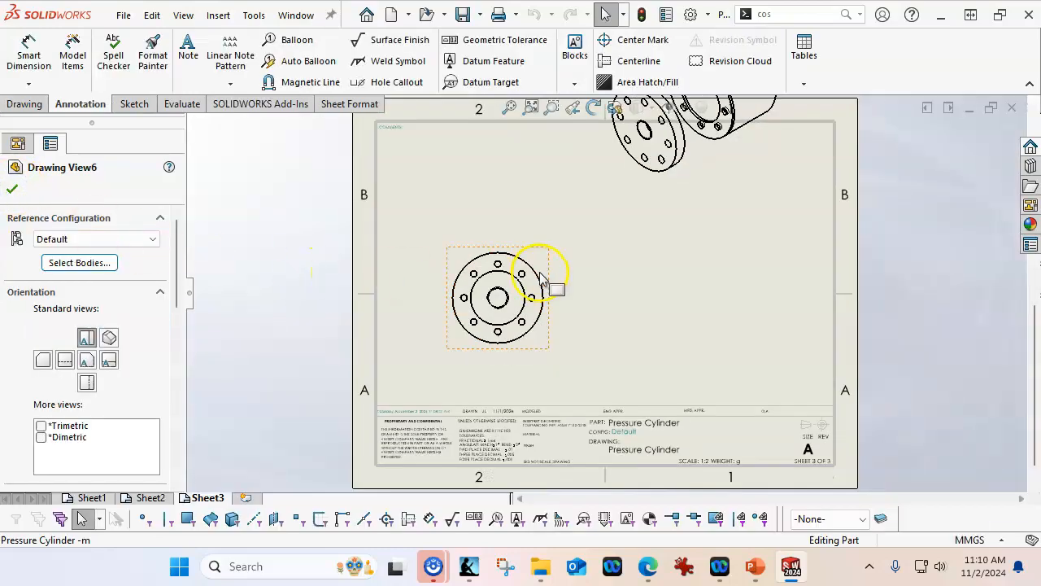
# Add a hole callout to the upper-left tapped hole in the third sheet's top view, with the text above it.
pyautogui.click(544, 257)
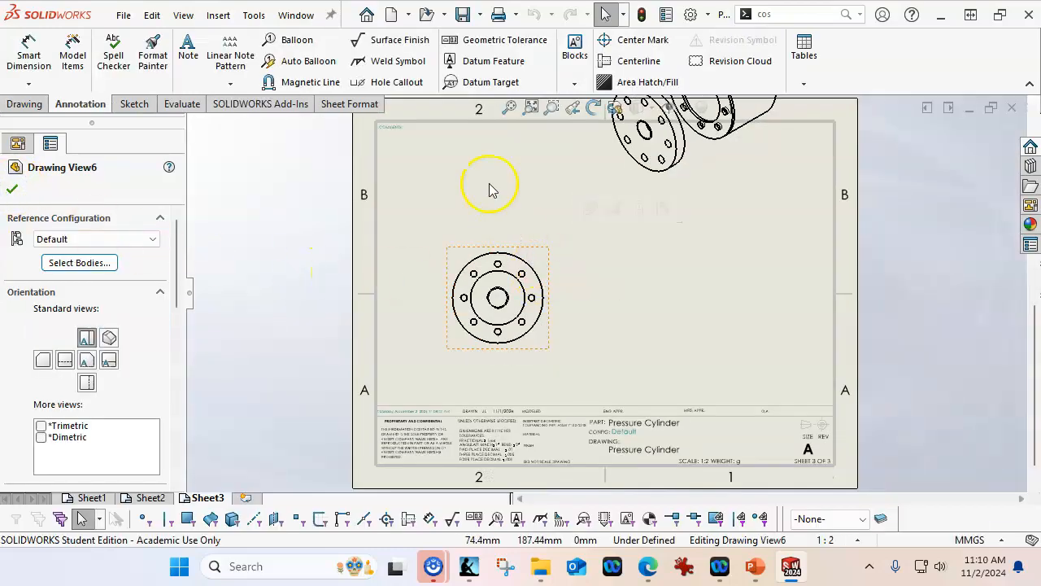
pyautogui.click(396, 81)
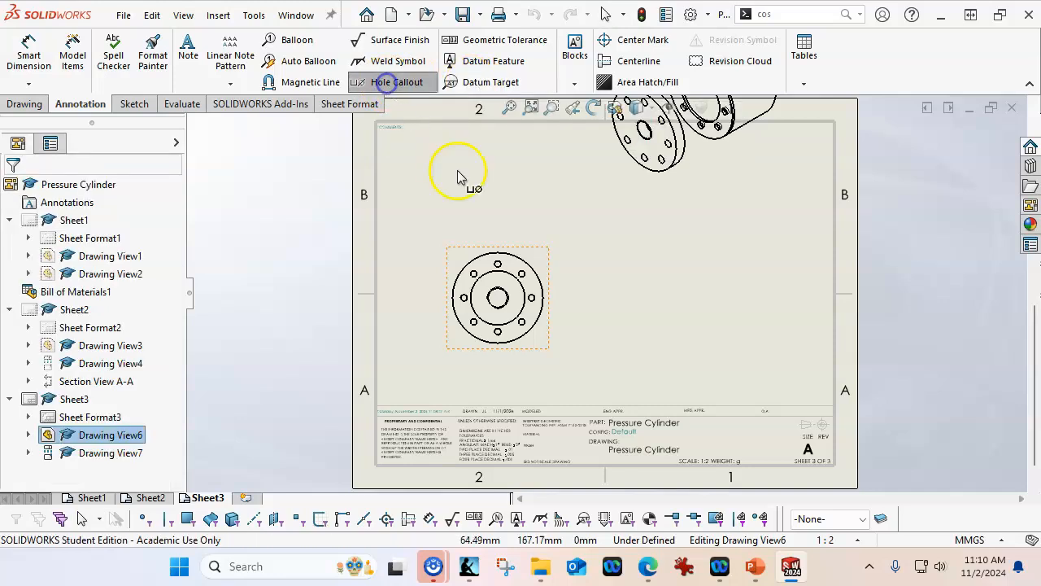
pyautogui.click(474, 275)
pyautogui.click(473, 244)
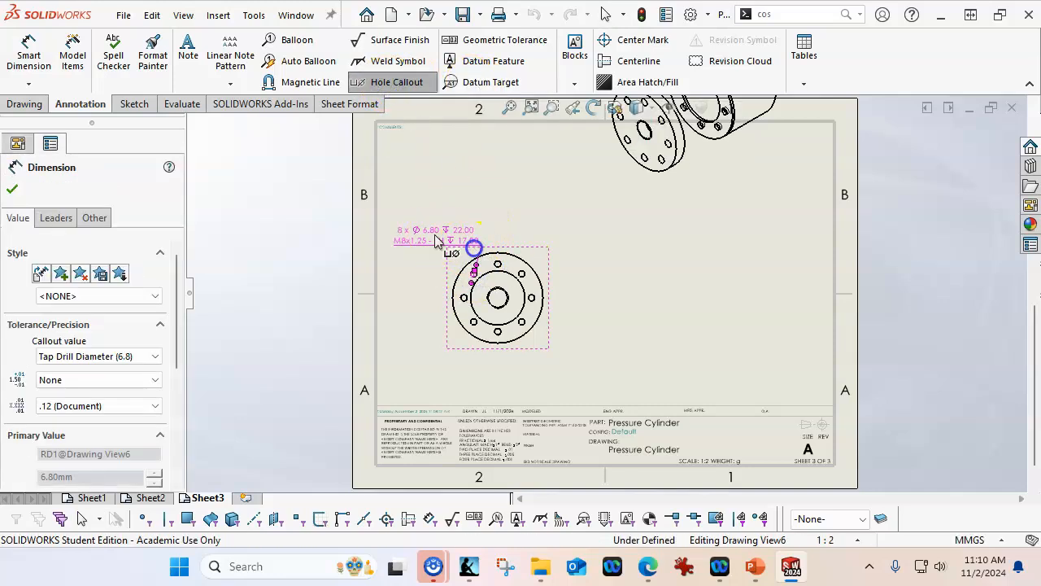
pyautogui.rightClick(618, 280)
pyautogui.click(669, 381)
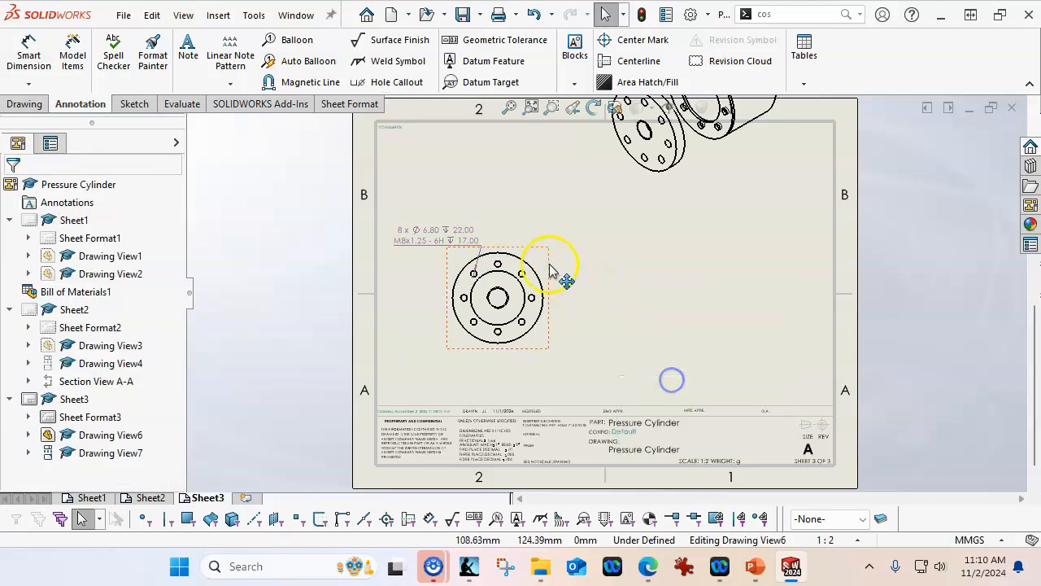
# Shift the top view slightly right and reposition its hole callout text up and left of the view.
pyautogui.click(579, 265)
pyautogui.moveTo(483, 241); pyautogui.dragTo(460, 233)
pyautogui.click(632, 304)
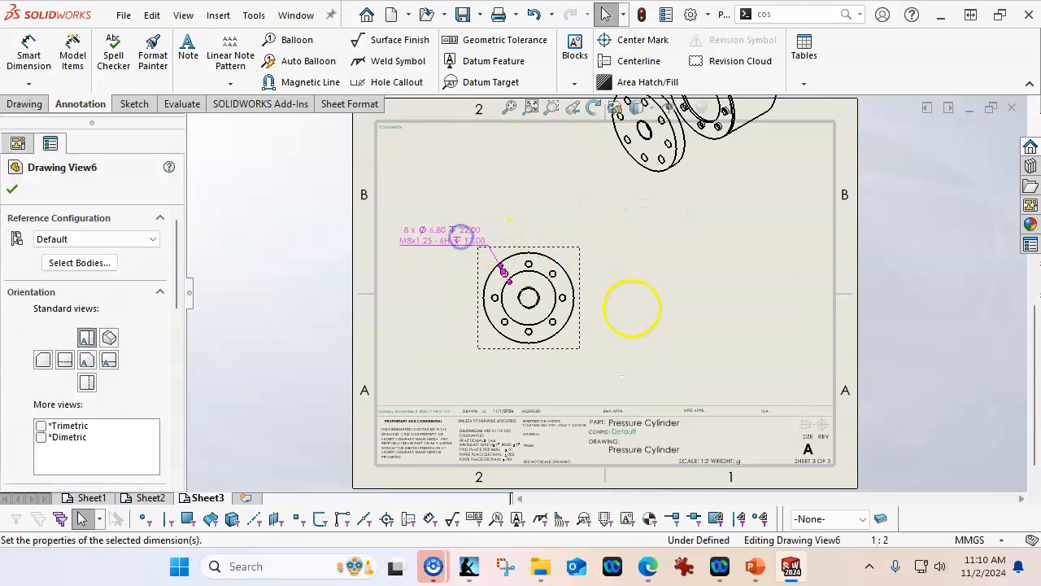
pyautogui.click(641, 308)
# Move the isometric view down inside the sheet border and limit it to the Base body.
pyautogui.moveTo(737, 197); pyautogui.dragTo(781, 288)
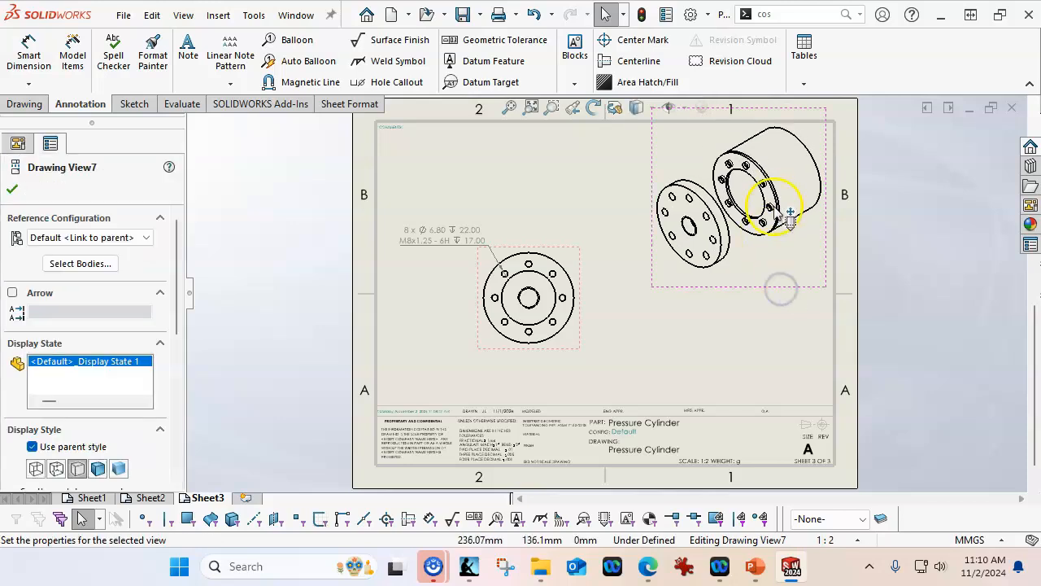
pyautogui.click(82, 265)
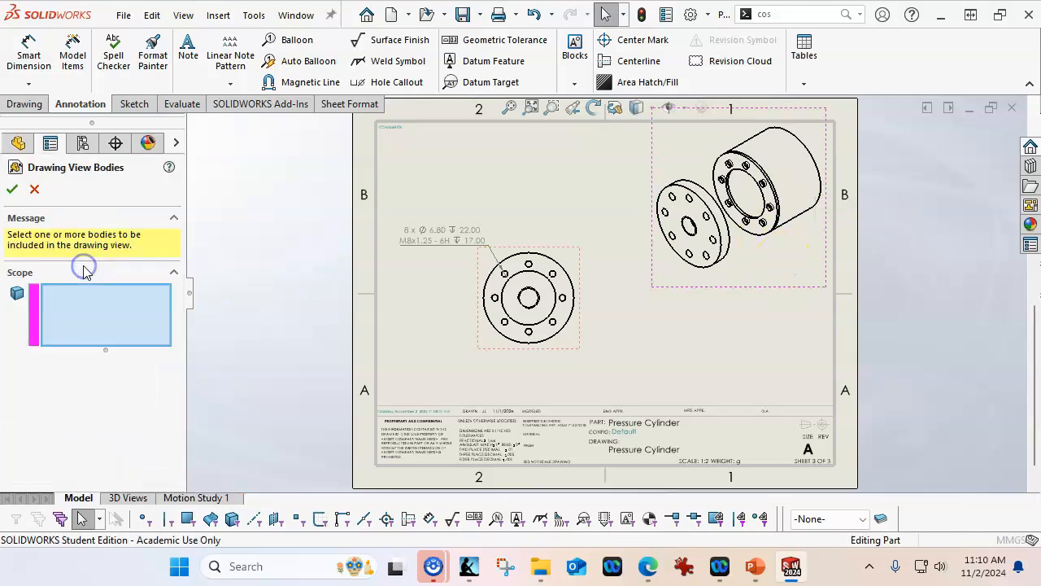
pyautogui.click(574, 441)
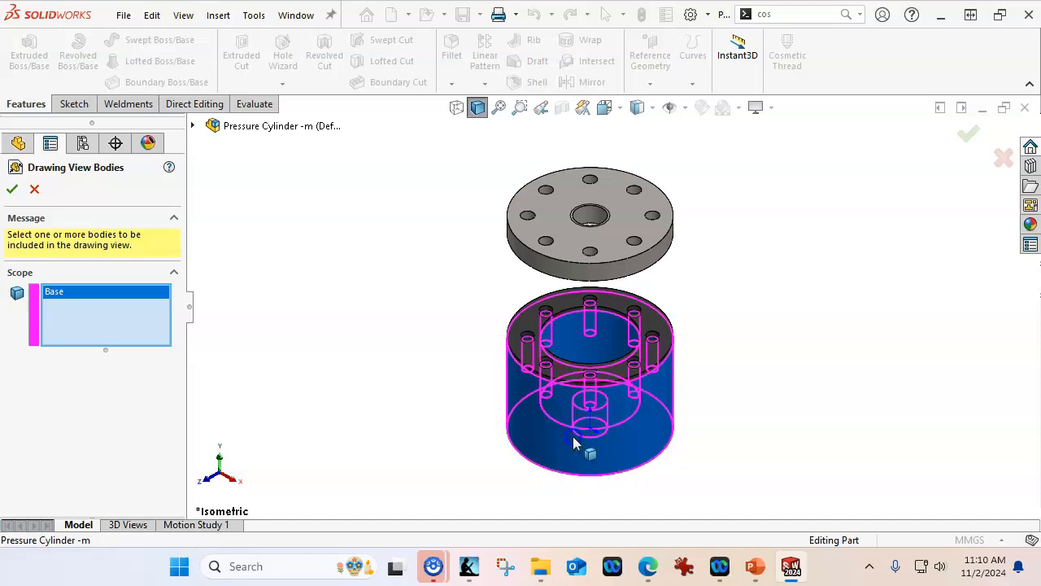
pyautogui.click(13, 189)
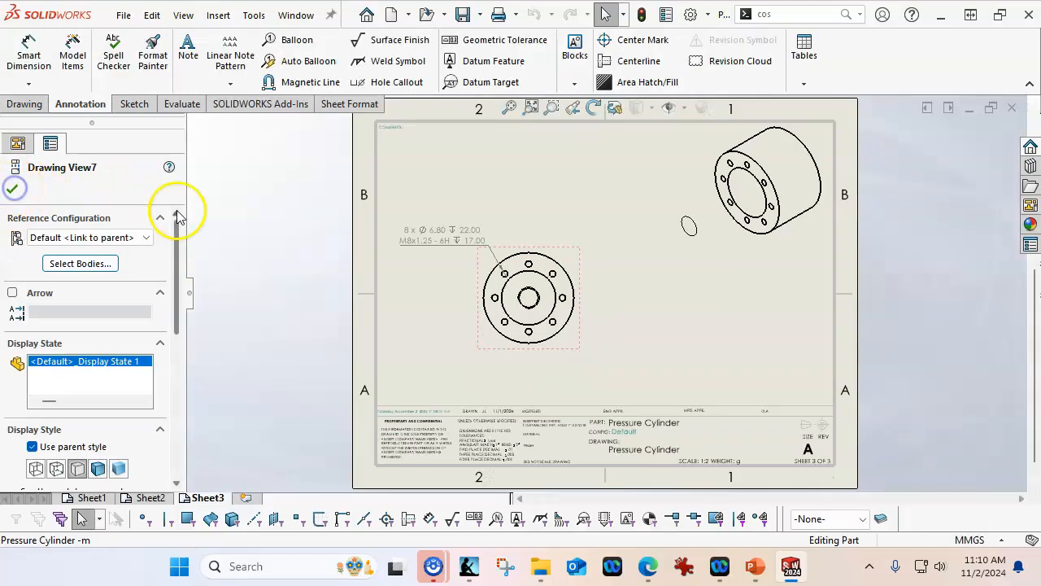
pyautogui.rightClick(693, 227)
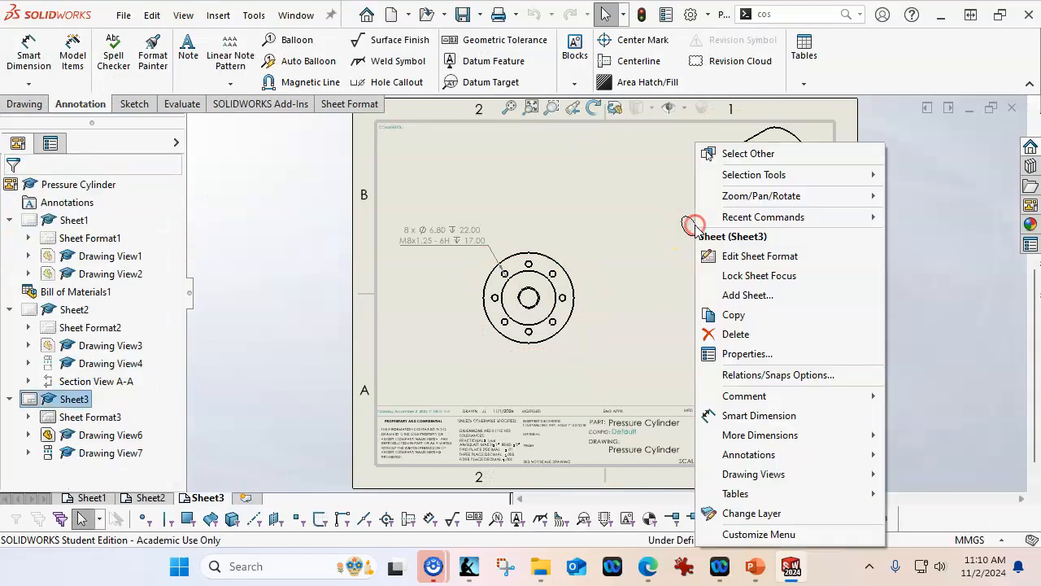
pyautogui.click(684, 242)
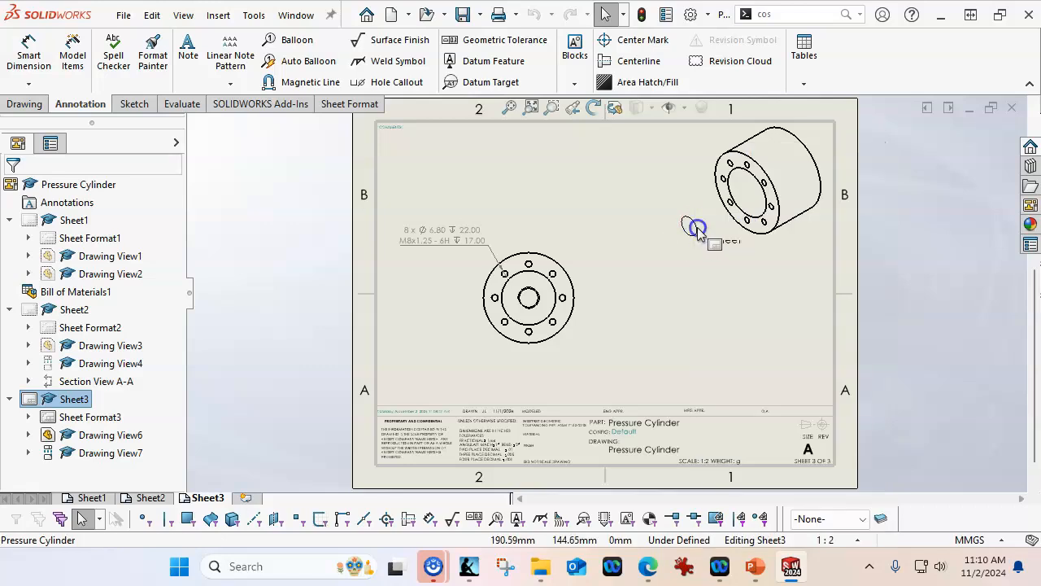
pyautogui.scroll(-3, 697, 232)
pyautogui.rightClick(639, 240)
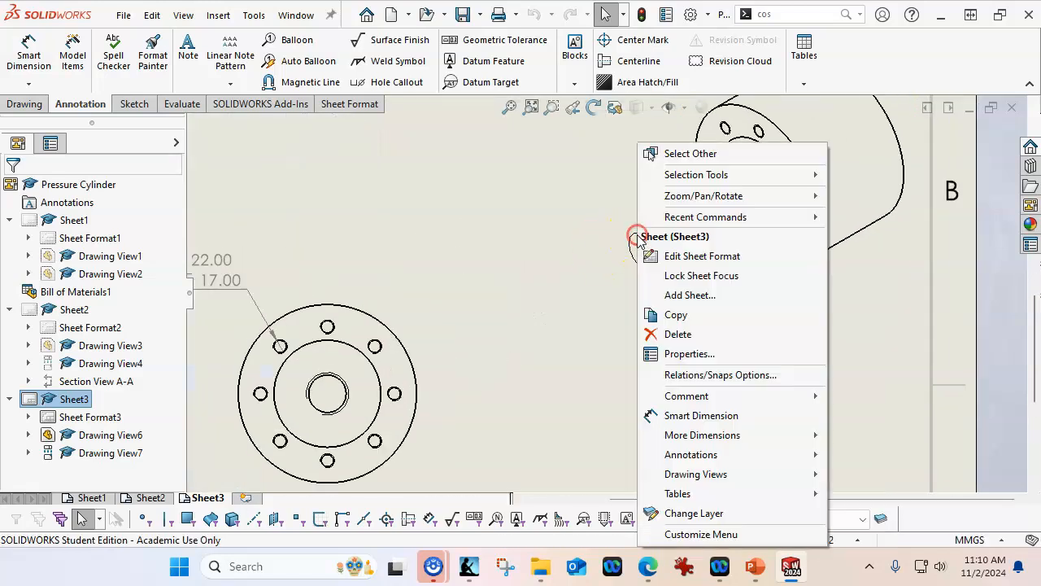
pyautogui.click(586, 316)
pyautogui.scroll(3, 675, 309)
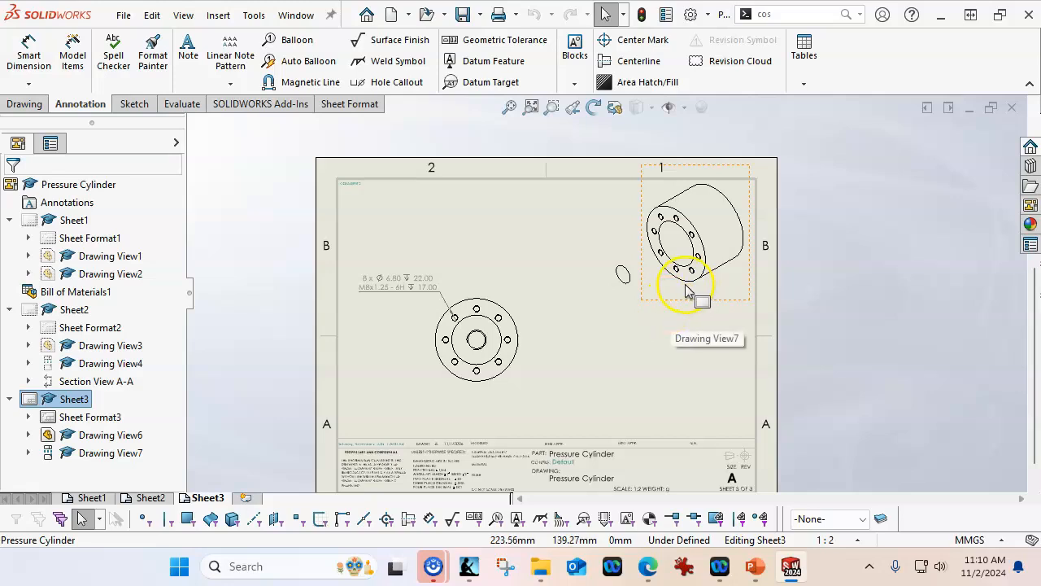
# Shift the isometric view slightly left and hide the stray hole thread circle beside the Base.
pyautogui.click(651, 276)
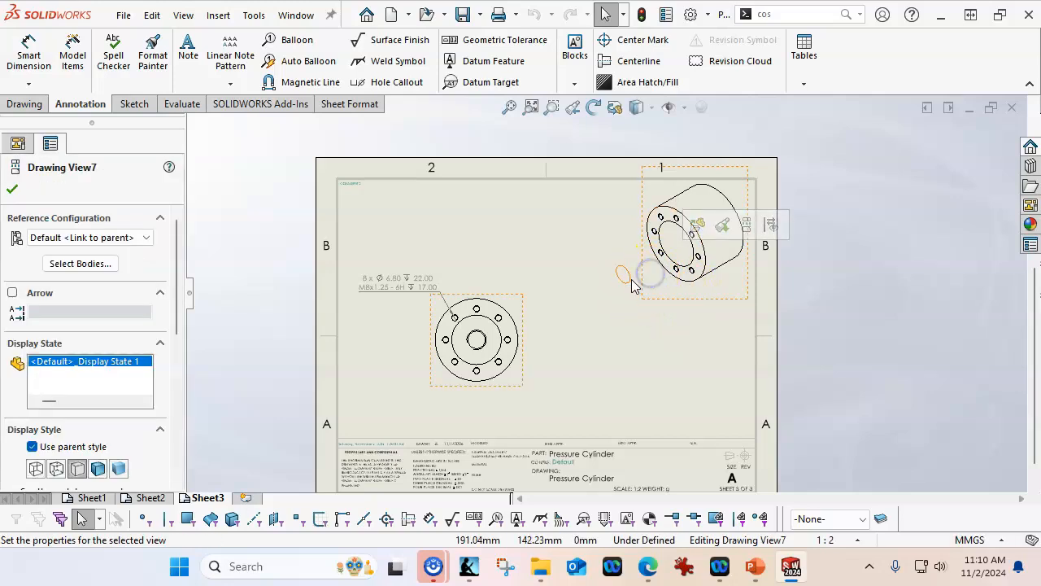
pyautogui.moveTo(641, 281); pyautogui.dragTo(632, 281)
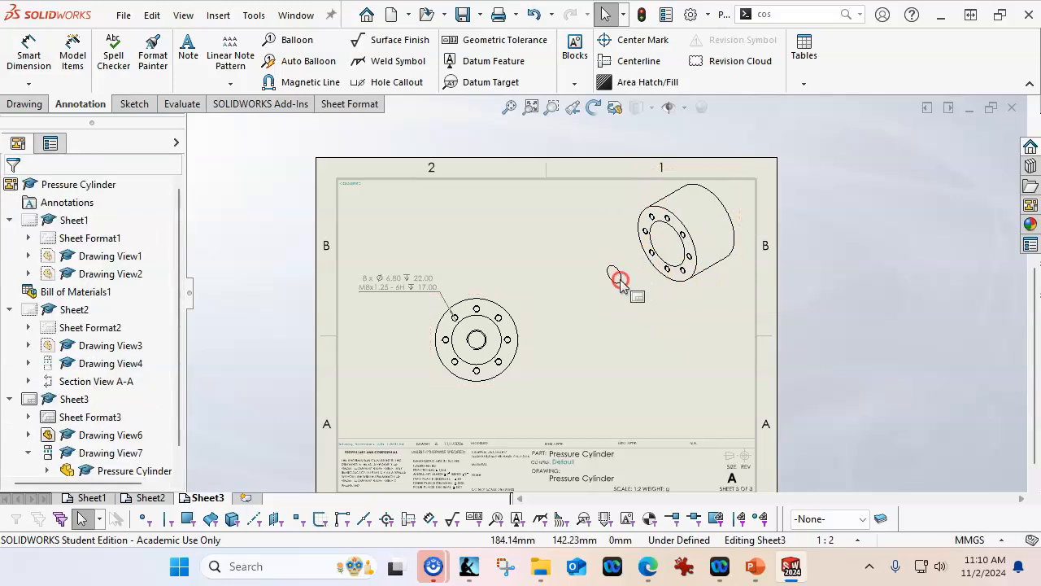
pyautogui.rightClick(620, 279)
pyautogui.click(600, 301)
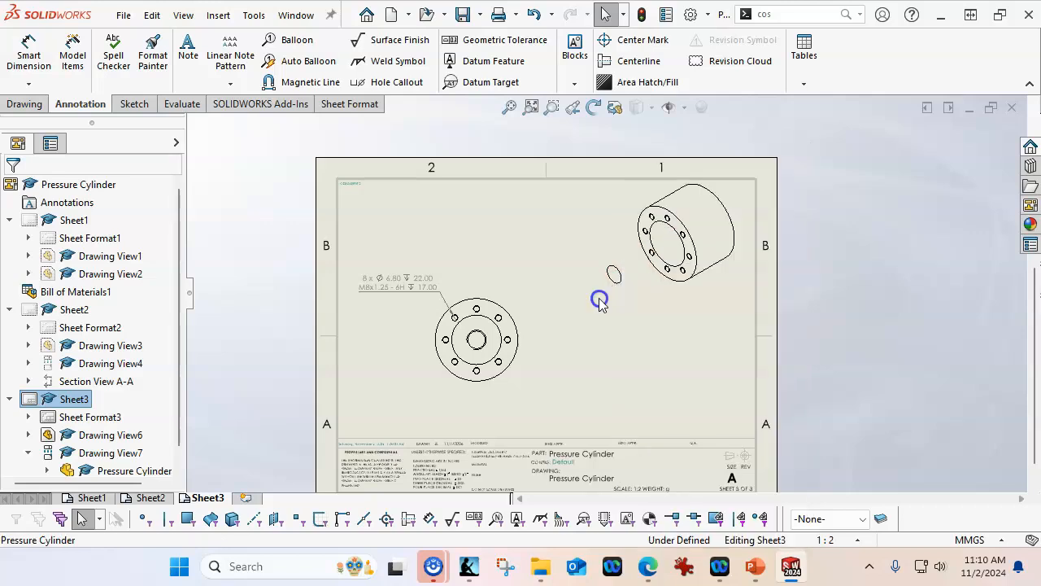
pyautogui.click(651, 284)
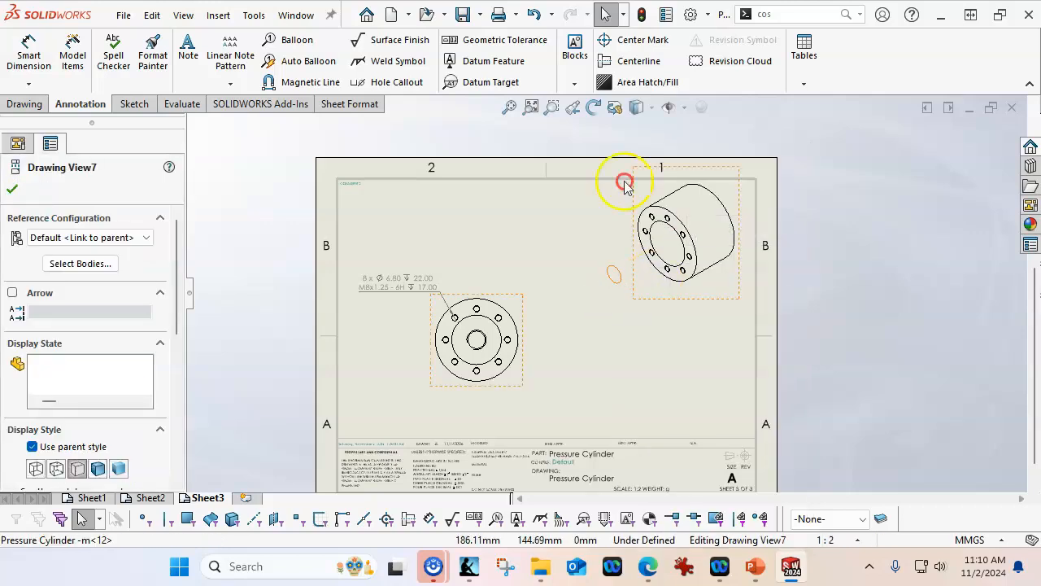
pyautogui.rightClick(616, 275)
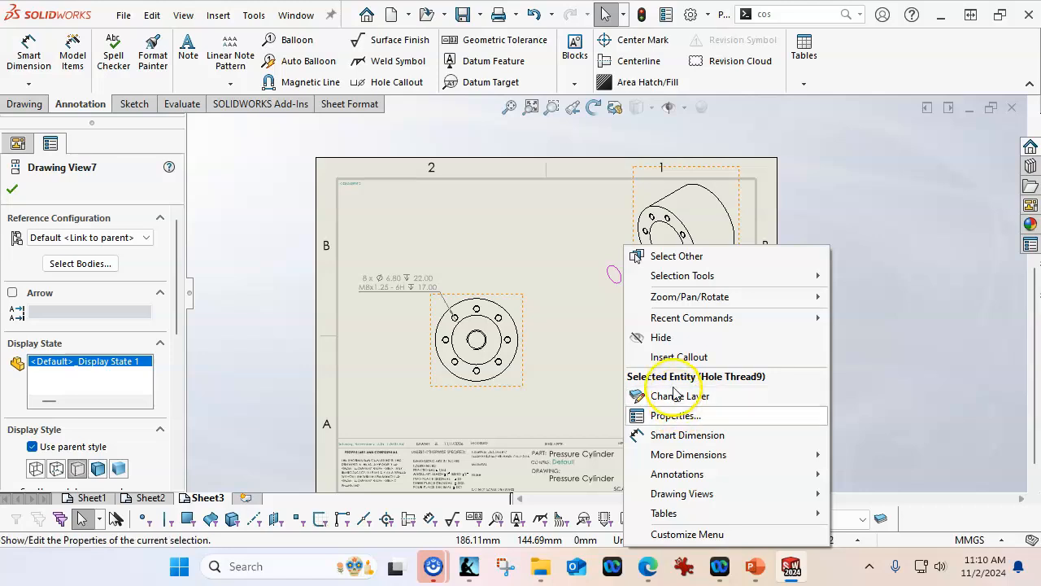
pyautogui.click(671, 338)
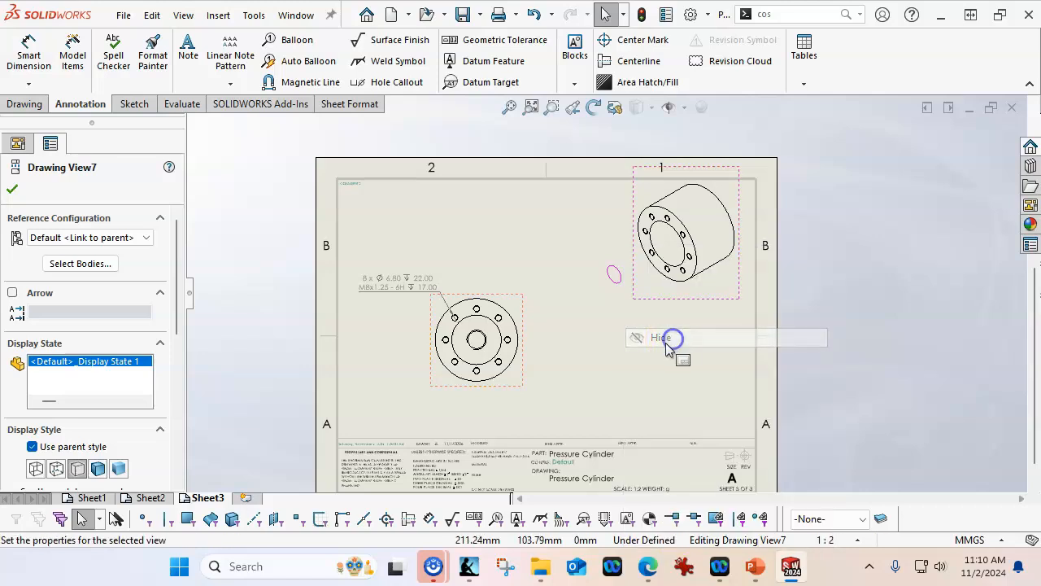
pyautogui.click(608, 328)
pyautogui.scroll(2, 586, 329)
pyautogui.scroll(-3, 549, 344)
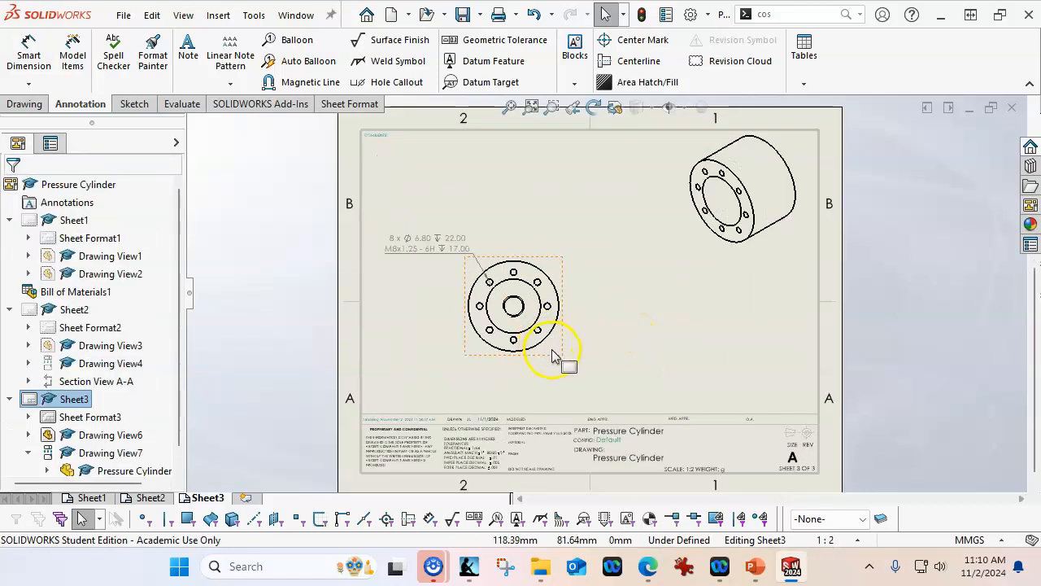
# Nudge the top view and create vertical section view B-B through its centre, placed to the view's right.
pyautogui.moveTo(551, 354); pyautogui.dragTo(539, 357)
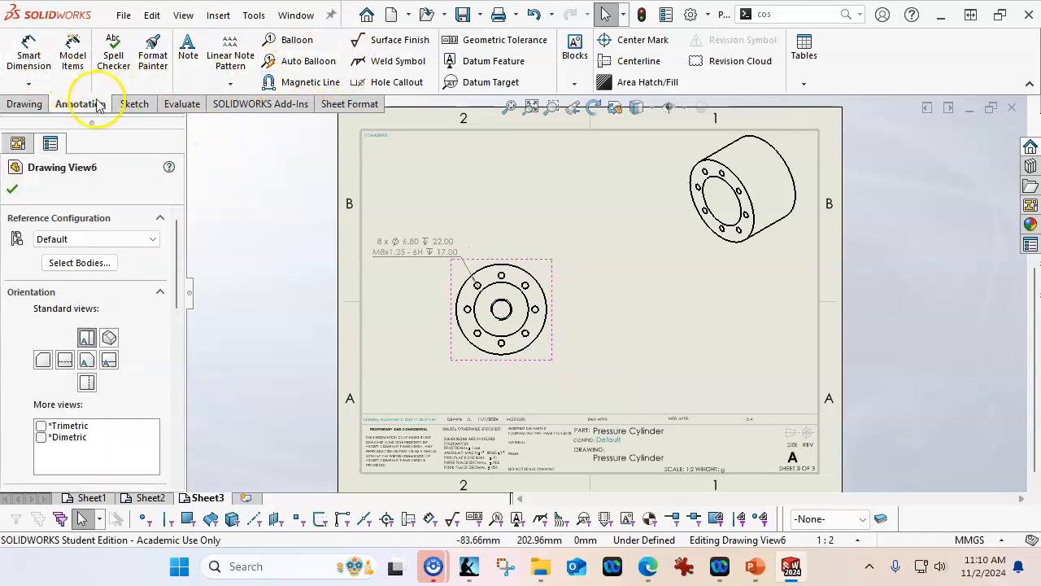
pyautogui.click(24, 104)
pyautogui.click(147, 55)
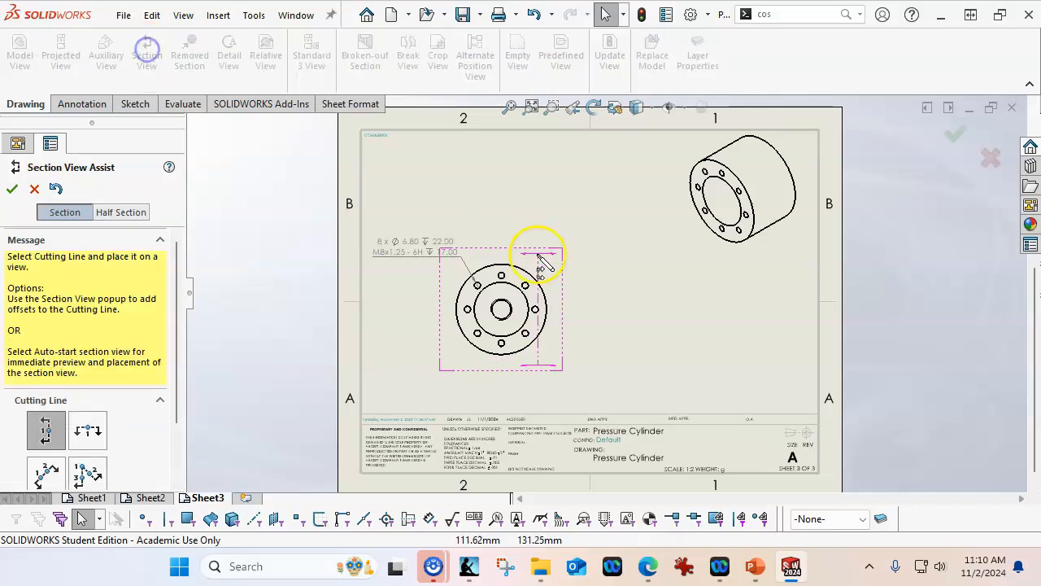
pyautogui.click(504, 314)
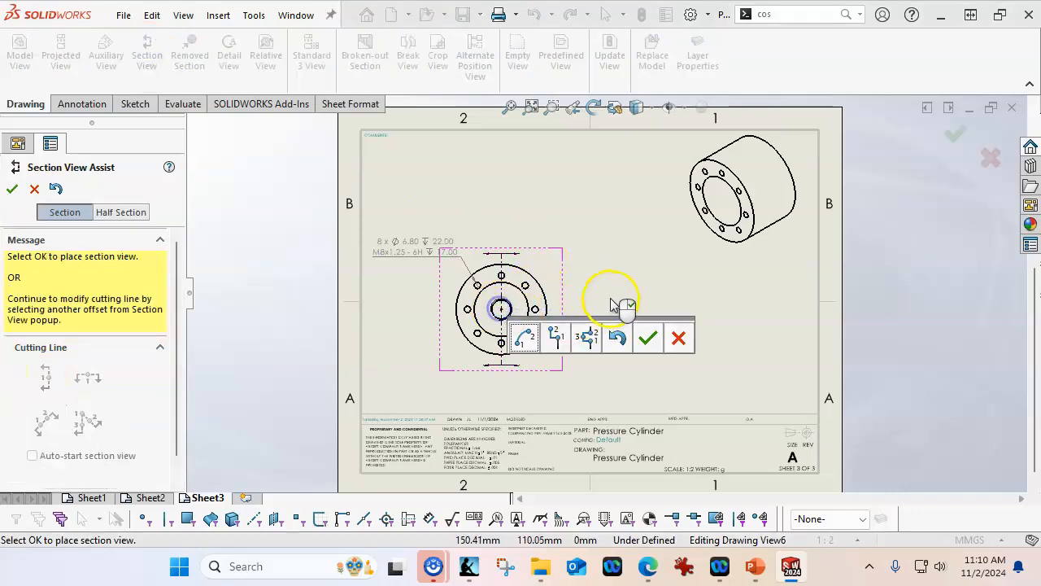
pyautogui.click(648, 340)
pyautogui.click(687, 306)
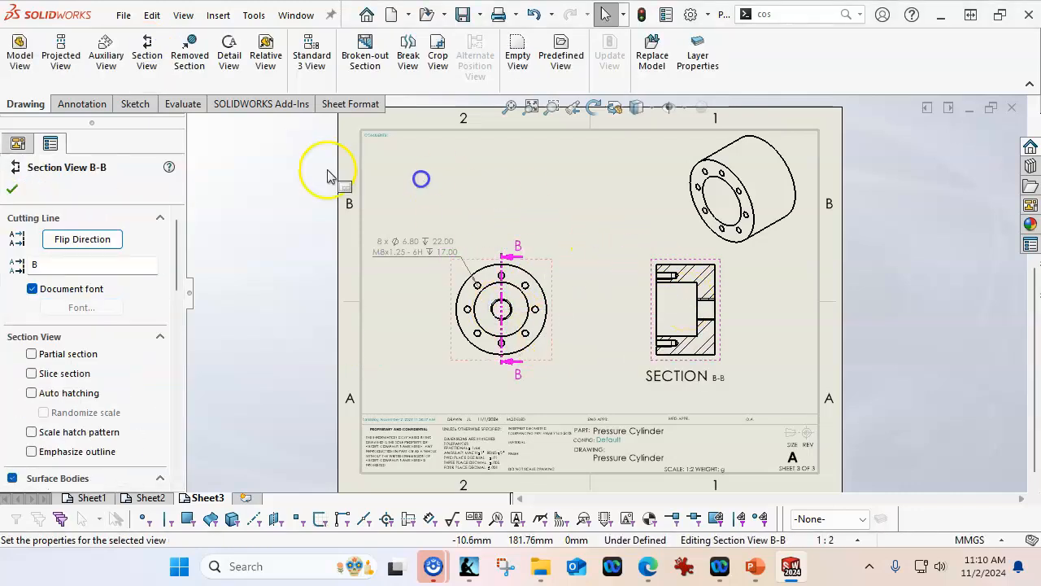
pyautogui.click(11, 189)
pyautogui.scroll(-1, 563, 394)
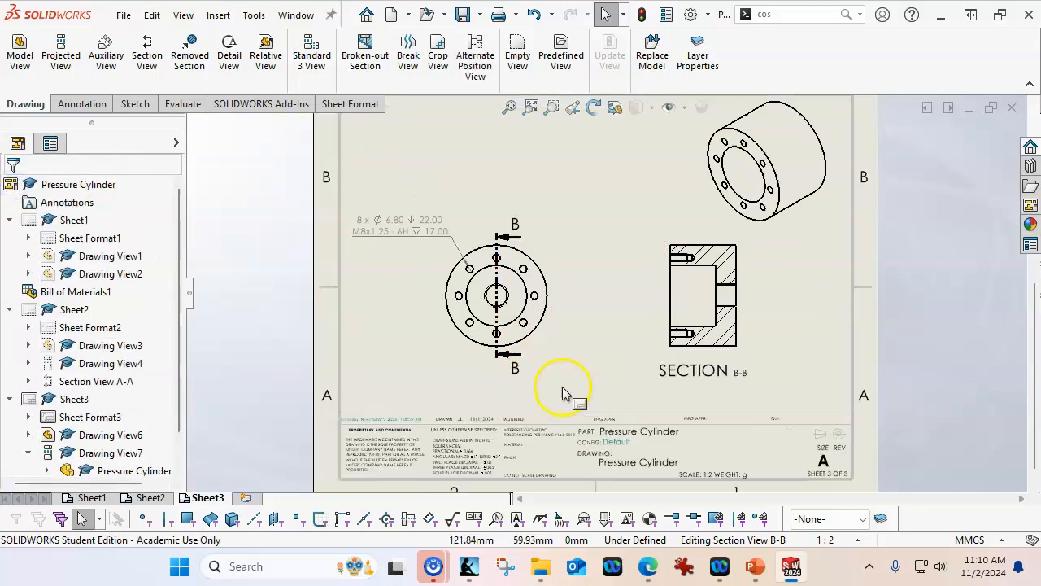
# Try to dimension the distance from the Base's vertical section line to the upper-left tapped hole.
pyautogui.scroll(-2, 563, 394)
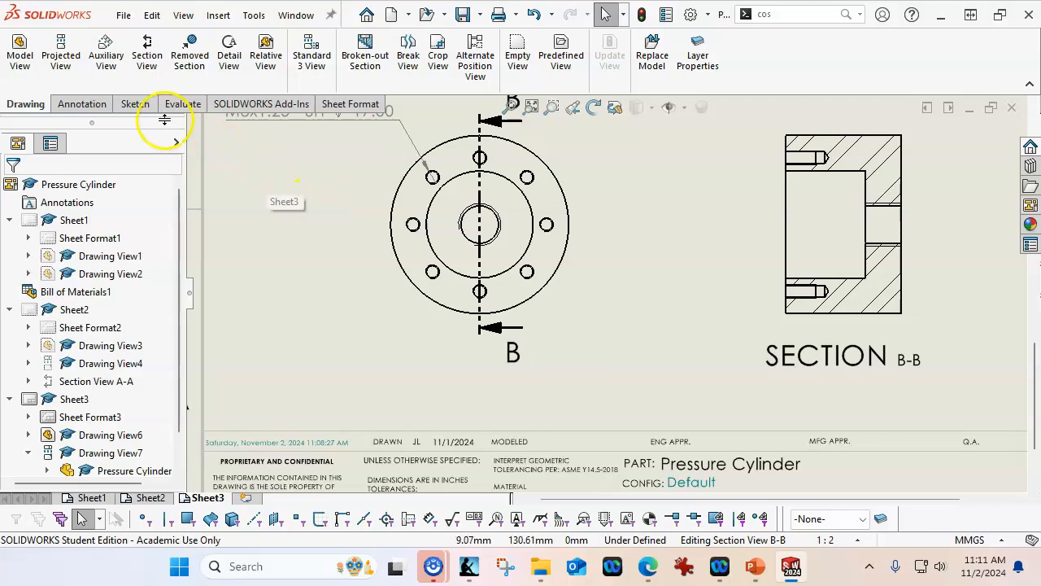
pyautogui.click(101, 108)
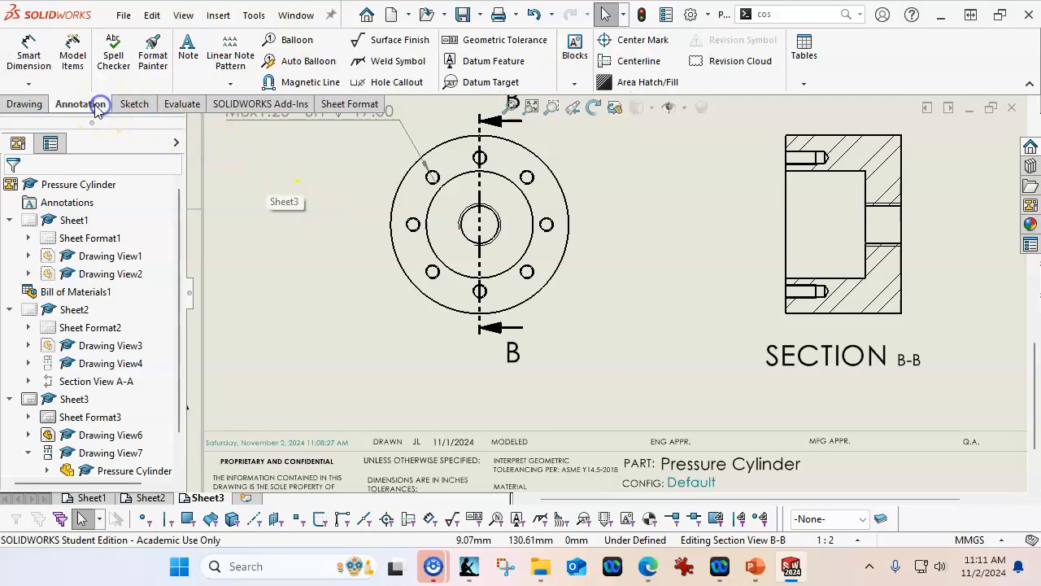
pyautogui.click(30, 54)
pyautogui.scroll(-1, 423, 240)
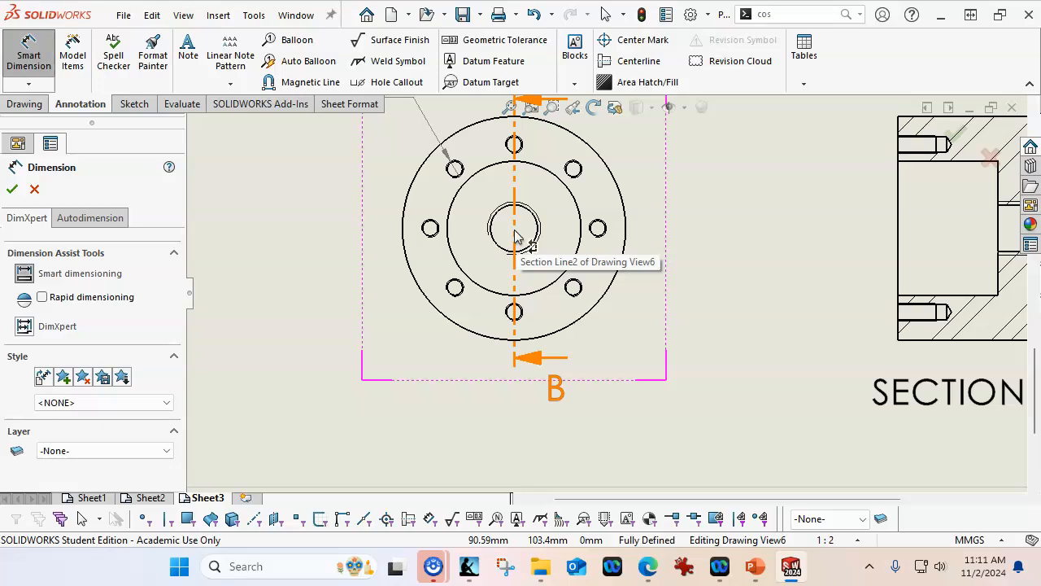
pyautogui.click(533, 221)
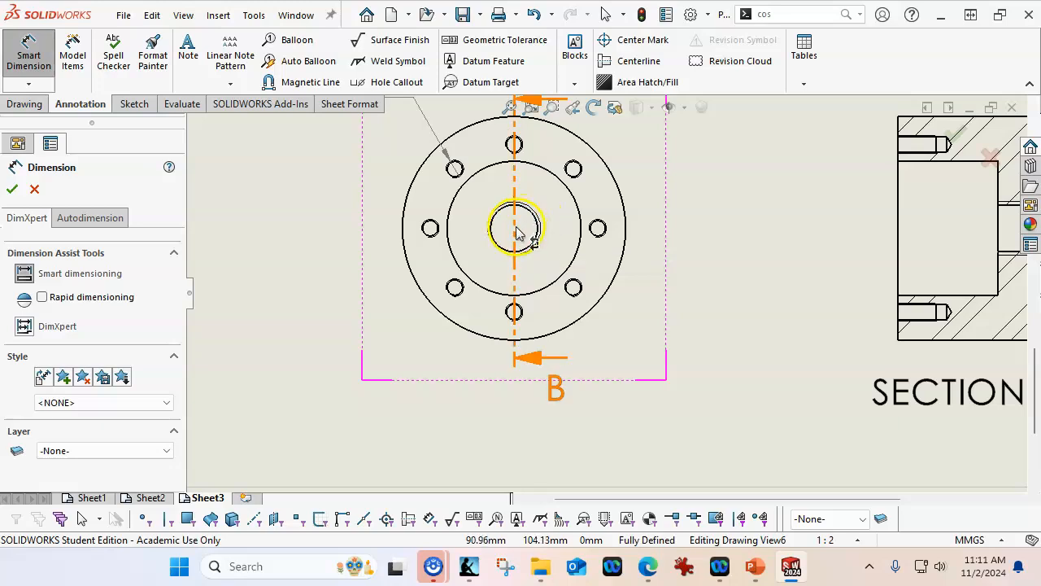
pyautogui.scroll(-3, 520, 236)
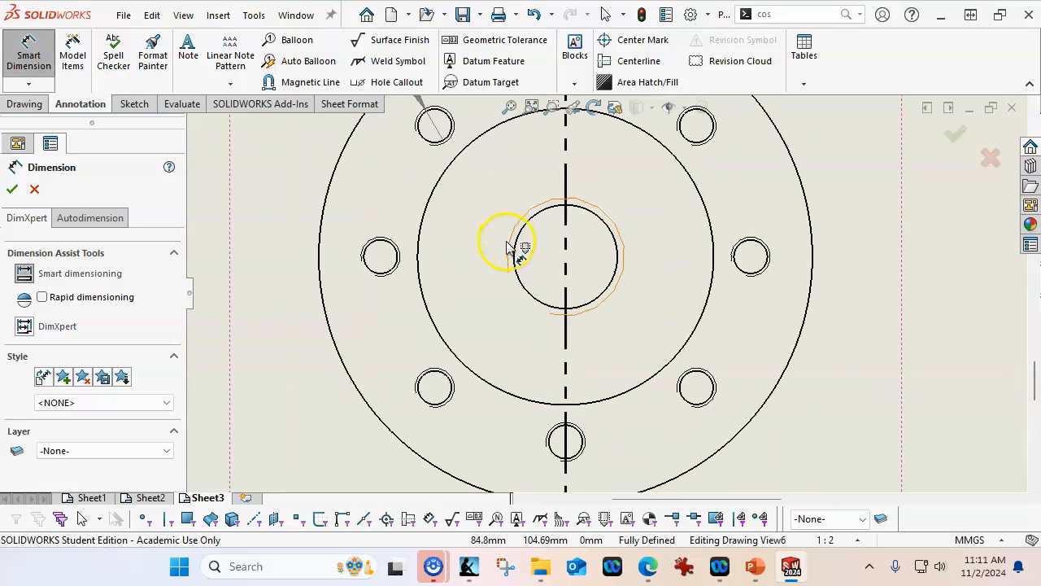
pyautogui.click(569, 260)
pyautogui.click(439, 175)
pyautogui.click(435, 124)
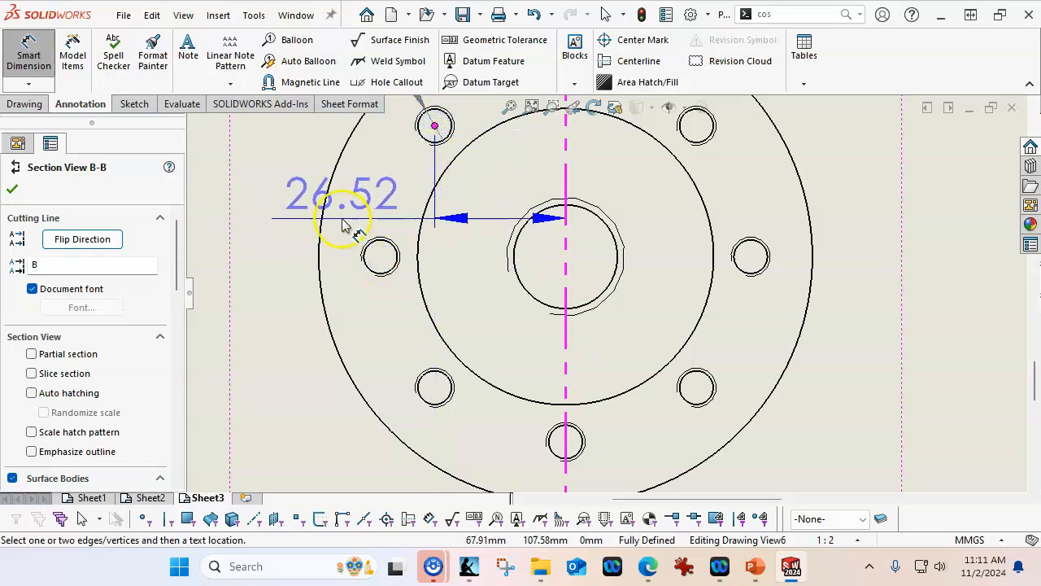
# Cancel the pending dimension and undo section view B-B together with the last nudge of the top view.
pyautogui.press('Escape')
pyautogui.press('Escape')
pyautogui.scroll(5, 602, 289)
pyautogui.press('Escape')
pyautogui.press('f')
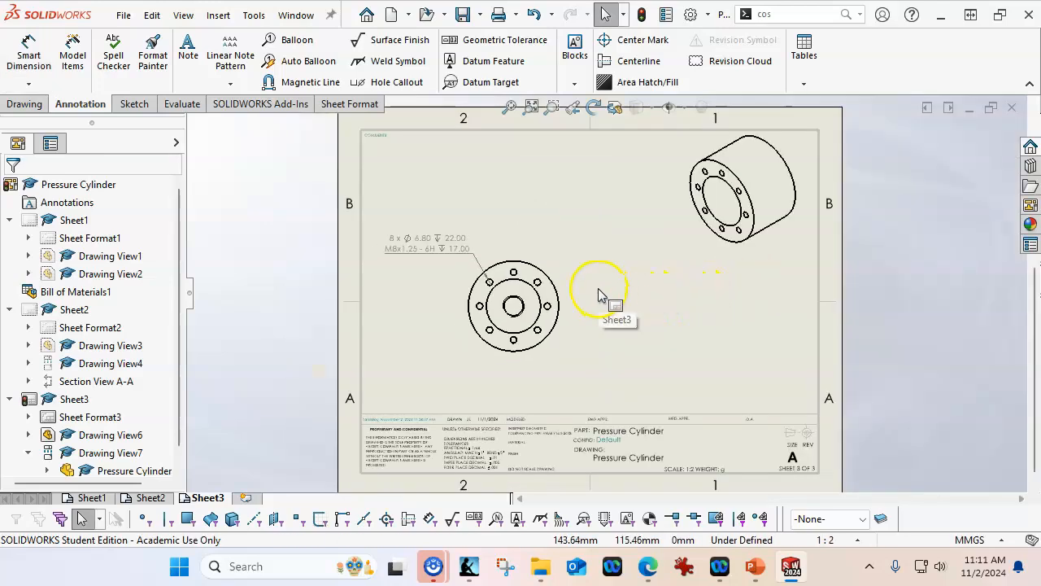
# Place a sketch point at the centre of the Base's top view.
pyautogui.scroll(-4, 570, 302)
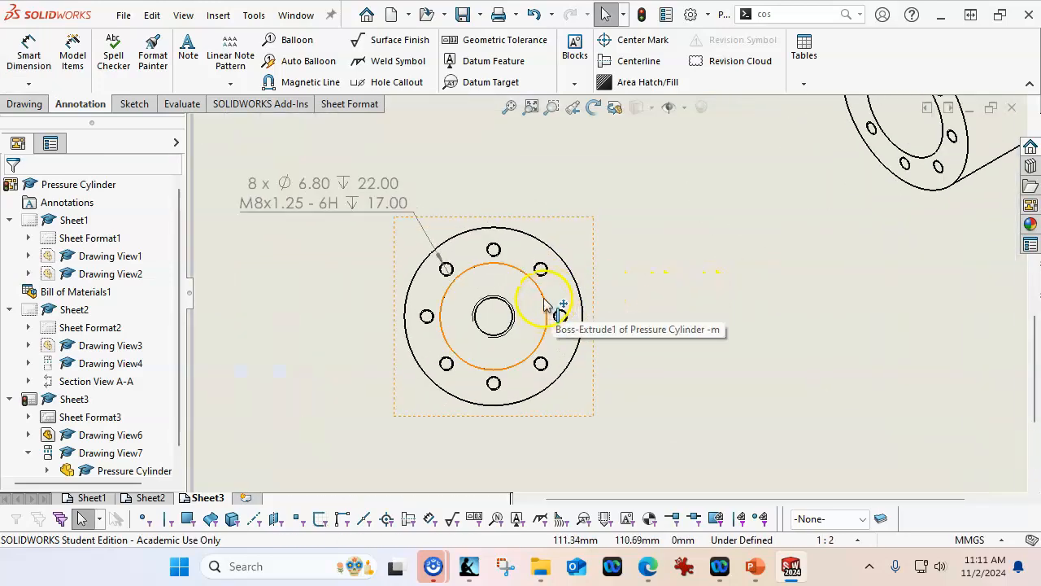
pyautogui.click(28, 53)
pyautogui.scroll(-2, 373, 356)
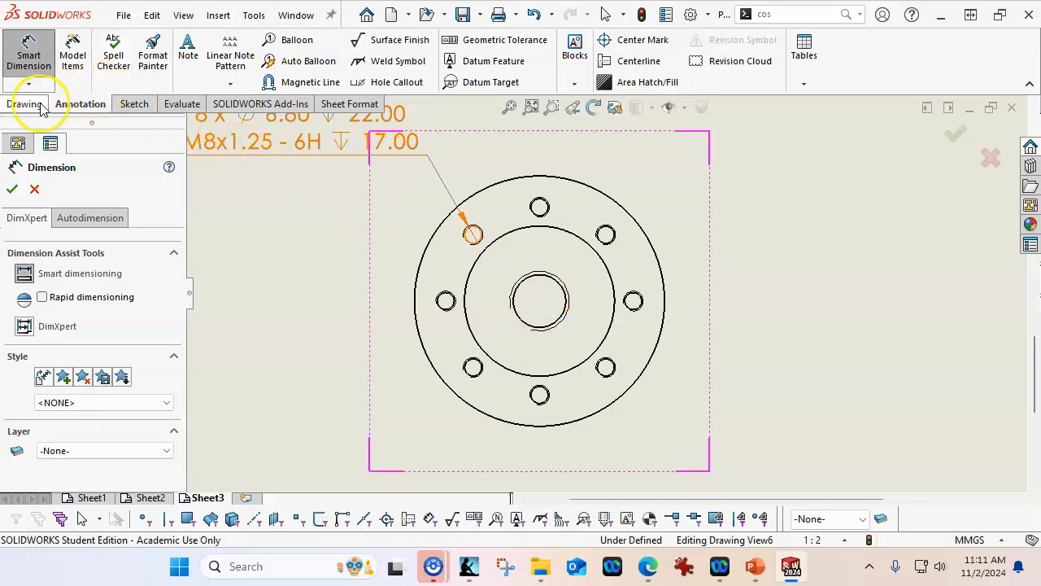
pyautogui.click(133, 104)
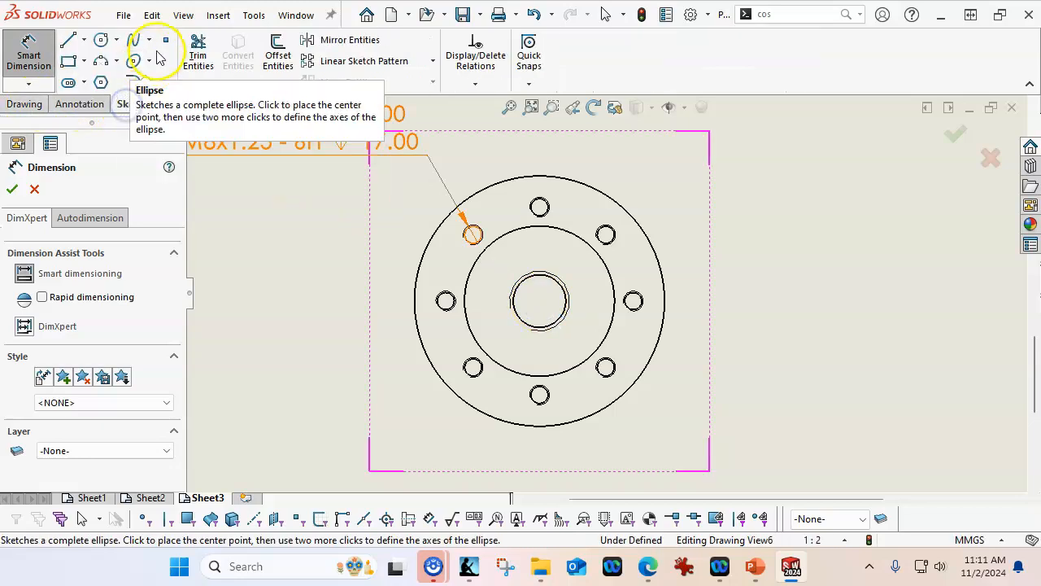
pyautogui.press('Escape')
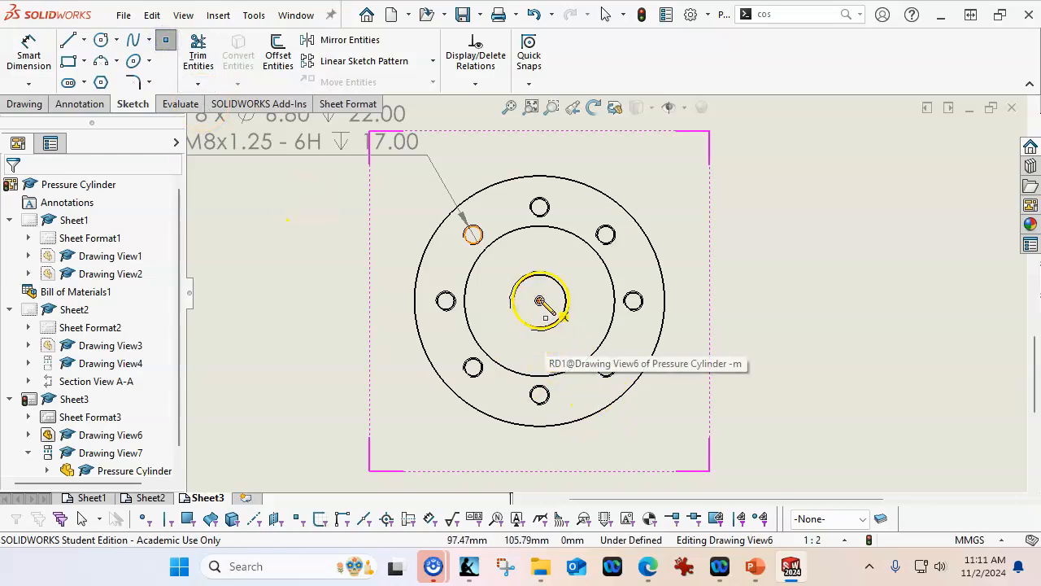
pyautogui.click(540, 302)
pyautogui.rightClick(552, 311)
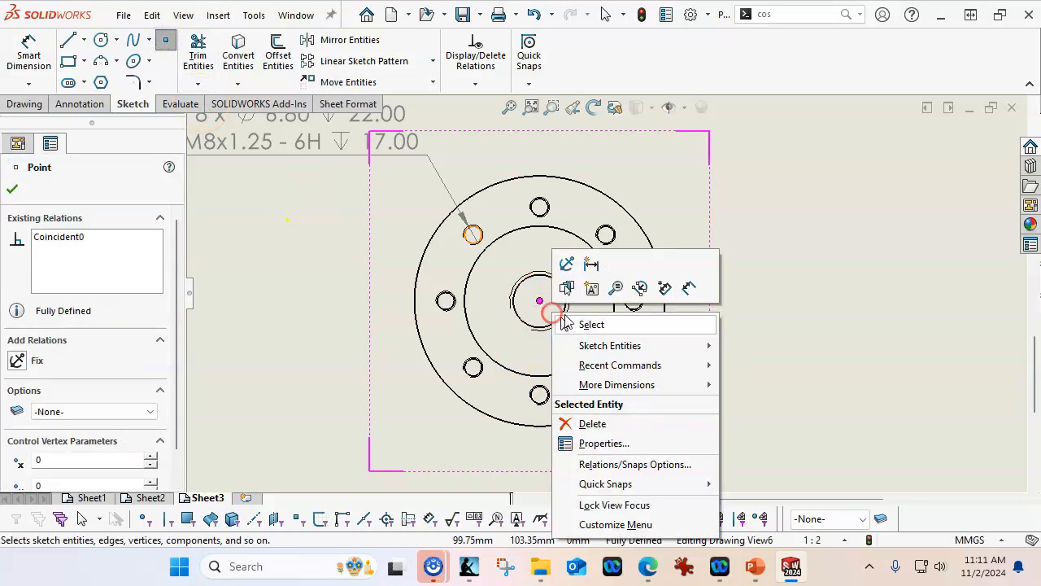
# Try to dimension the distance from the centre point to the upper-left tapped hole in the top view.
pyautogui.click(685, 288)
pyautogui.click(540, 302)
pyautogui.click(446, 301)
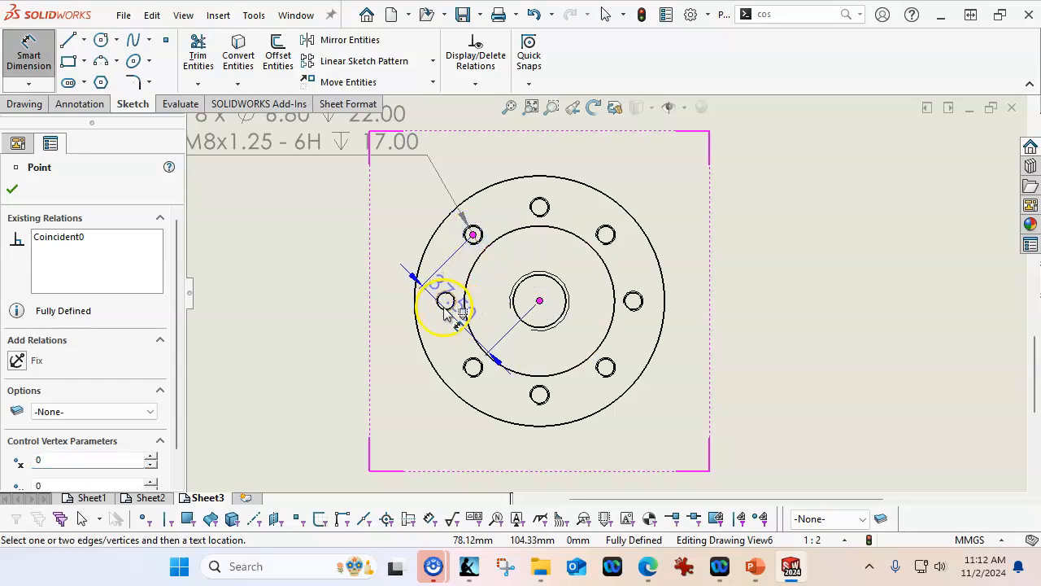
pyautogui.scroll(-3, 448, 310)
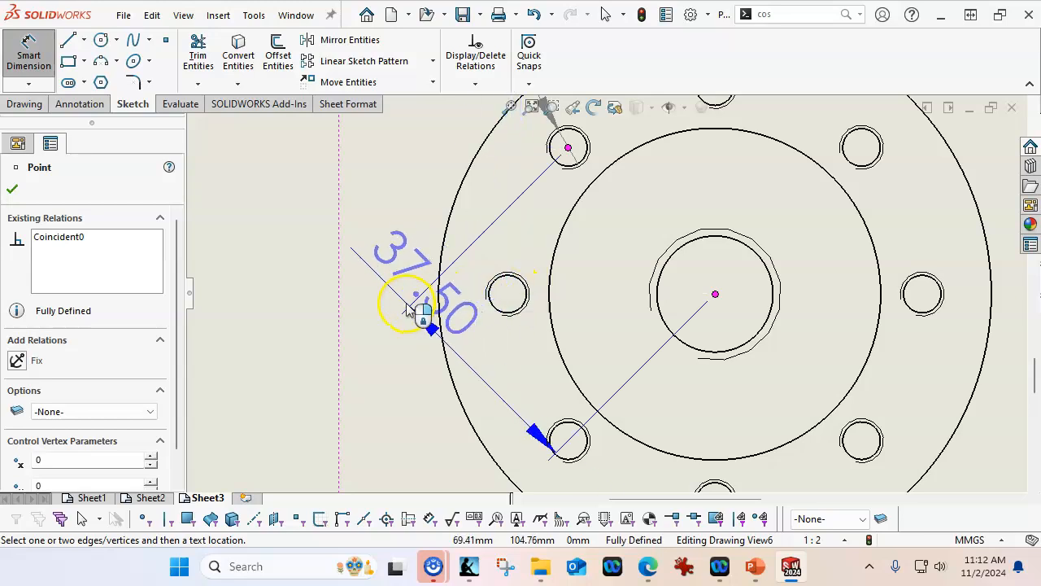
pyautogui.press('Escape')
pyautogui.scroll(4, 657, 295)
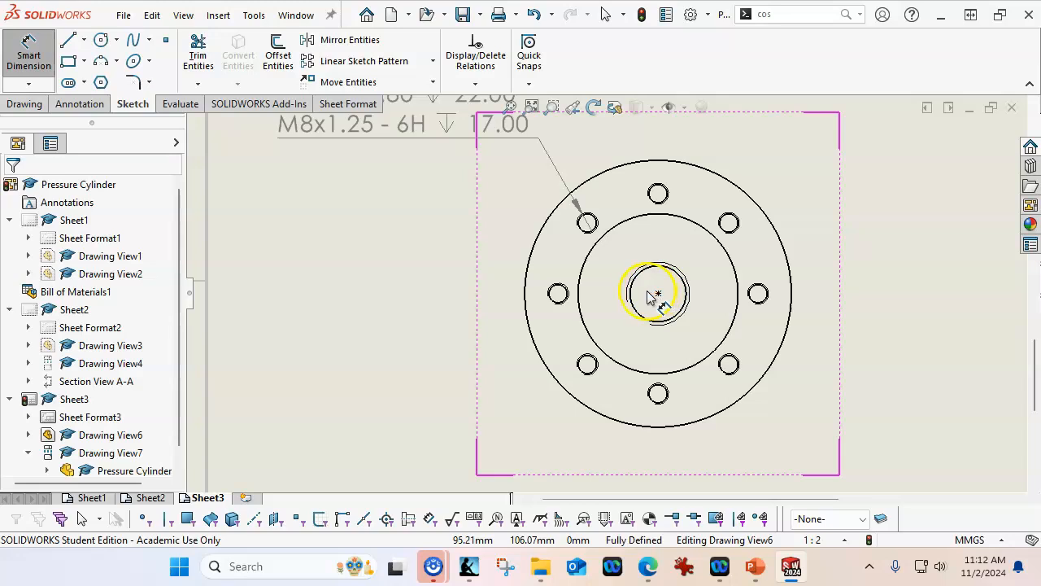
pyautogui.press('Escape')
pyautogui.click(383, 252)
# Add center marks to the Base's top view automatically for all holes, with connection lines, circular lines and a base center mark.
pyautogui.scroll(5, 739, 289)
pyautogui.scroll(-2, 724, 303)
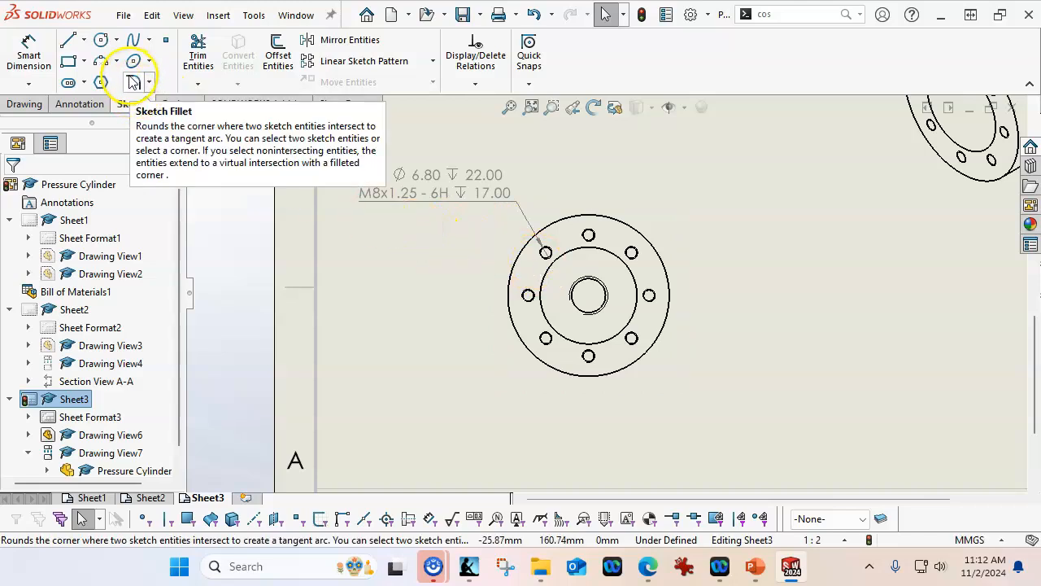
pyautogui.click(544, 203)
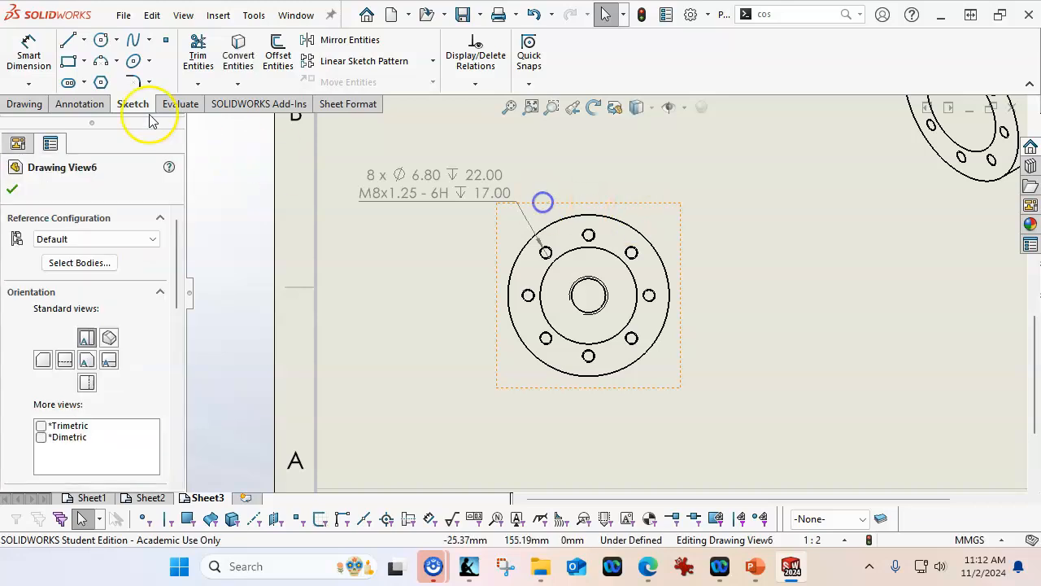
pyautogui.click(80, 105)
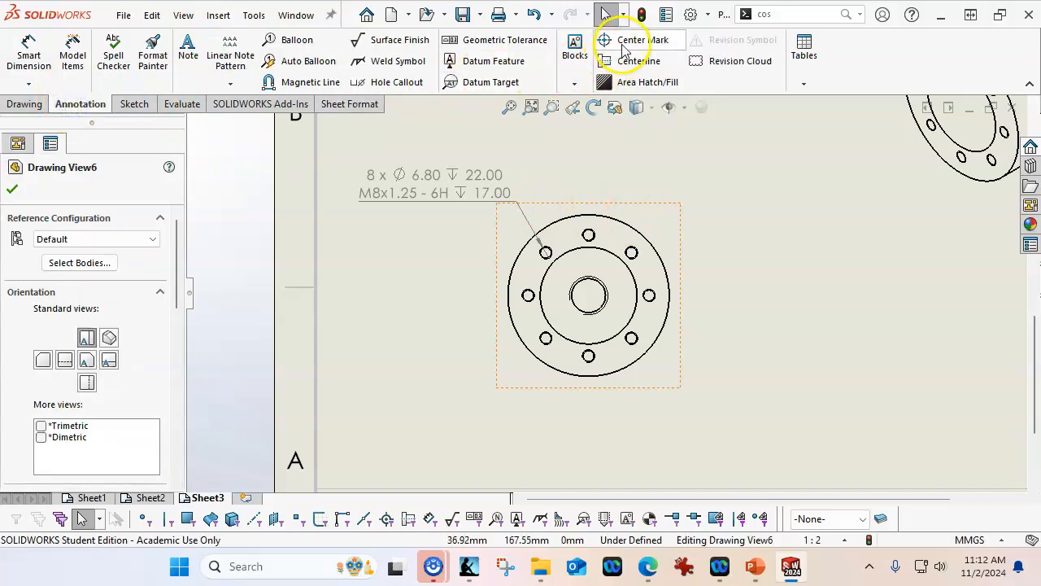
pyautogui.click(612, 40)
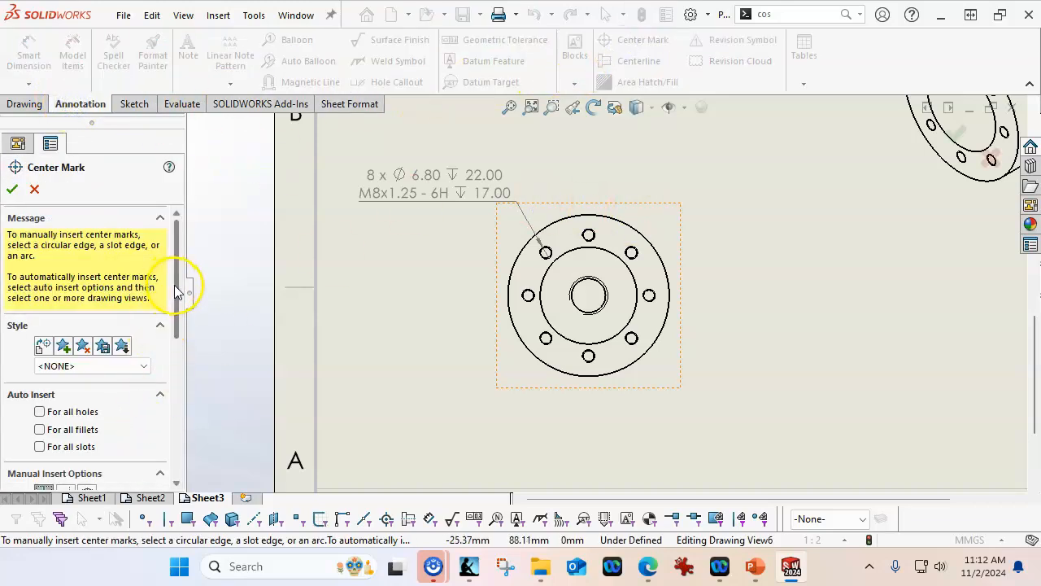
pyautogui.moveTo(176, 286); pyautogui.dragTo(171, 326)
pyautogui.click(38, 317)
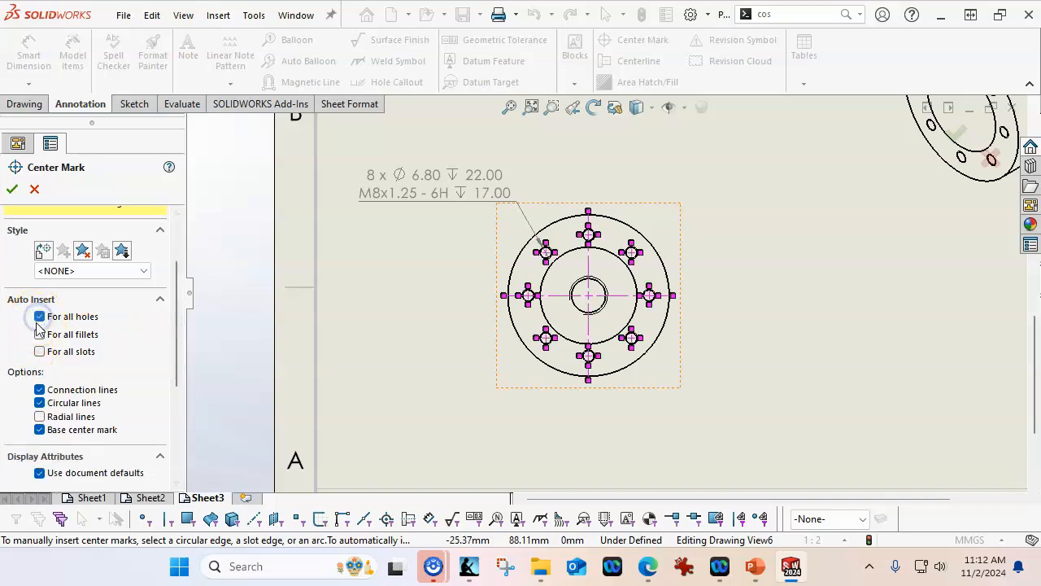
pyautogui.click(13, 189)
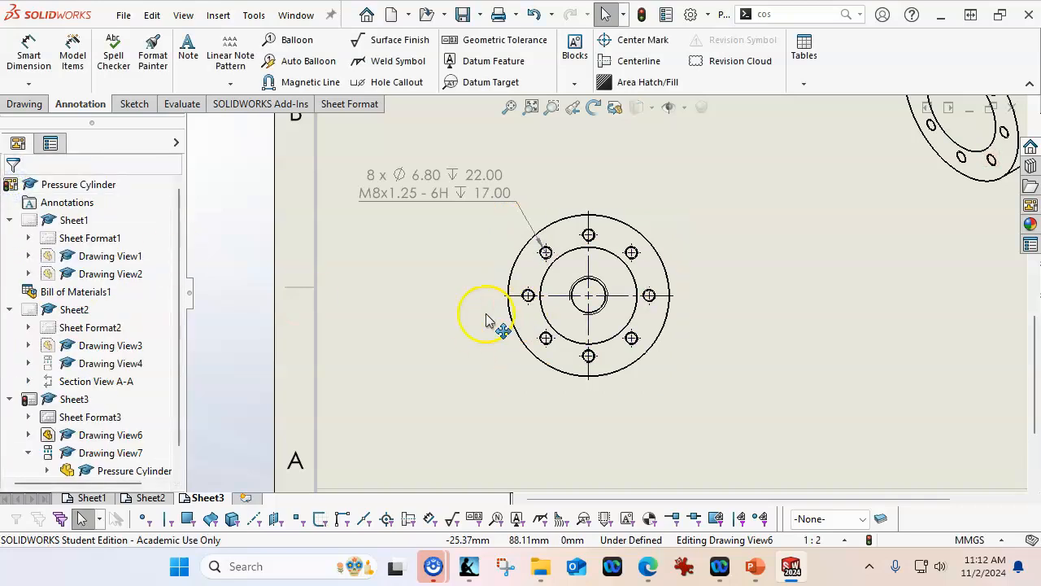
pyautogui.click(446, 298)
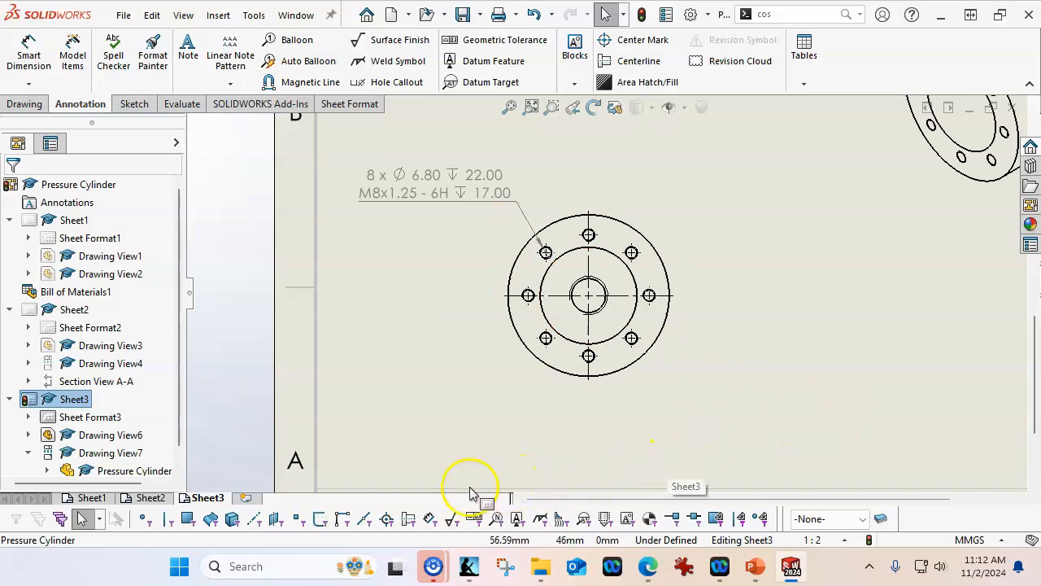
# Filter the selection to center marks, assign all the top view's center marks to the CENT layer, and turn the filter off.
pyautogui.click(386, 519)
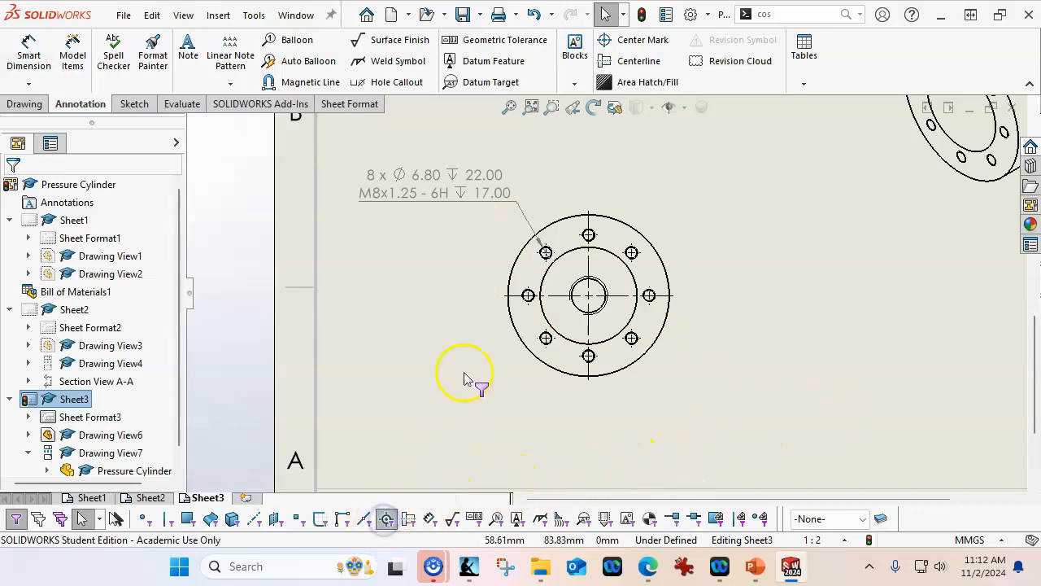
pyautogui.moveTo(470, 221); pyautogui.dragTo(711, 397)
pyautogui.click(607, 296)
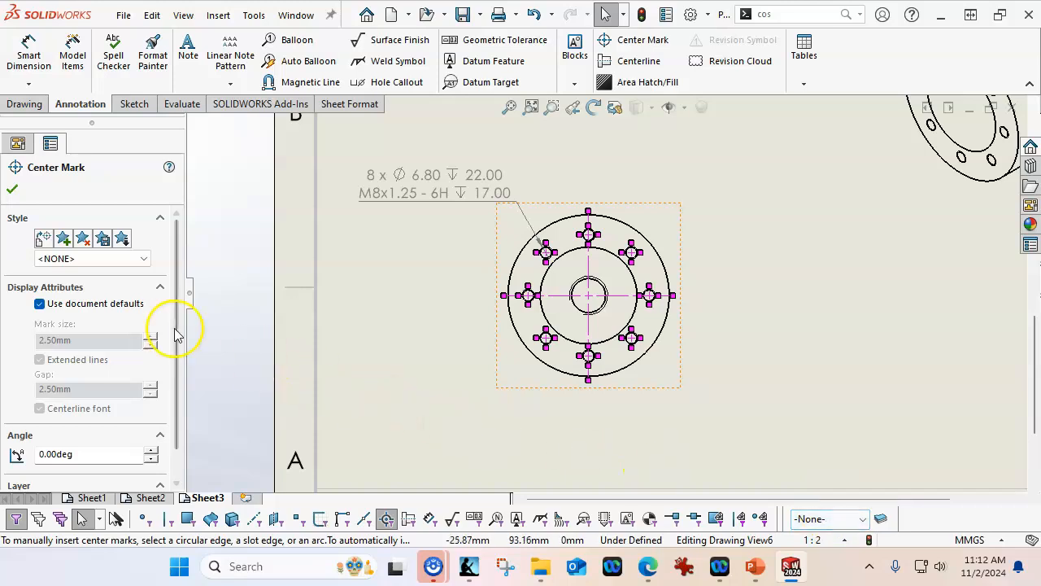
pyautogui.moveTo(182, 325); pyautogui.dragTo(177, 416)
pyautogui.click(147, 471)
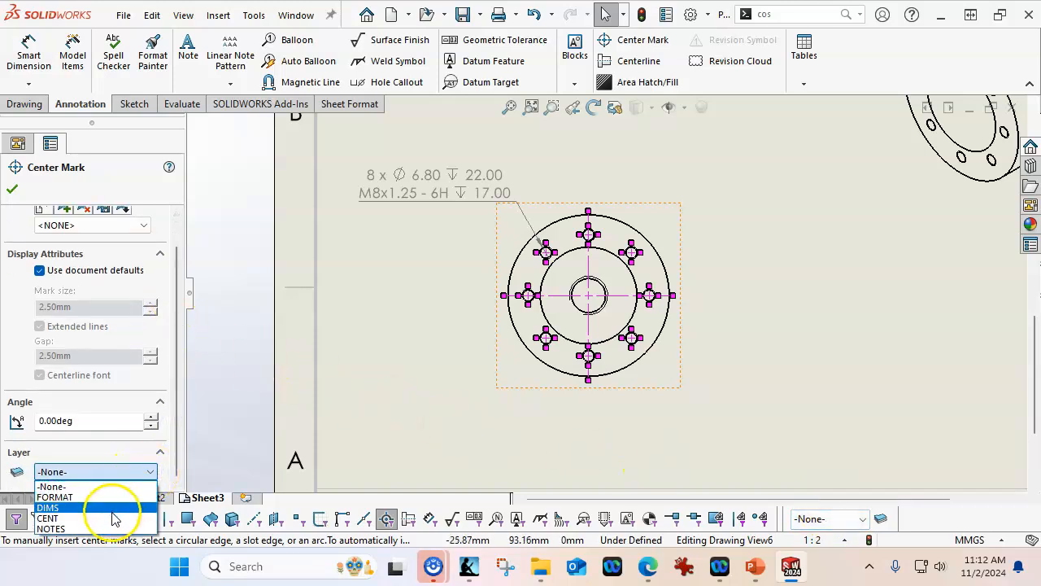
pyautogui.click(98, 518)
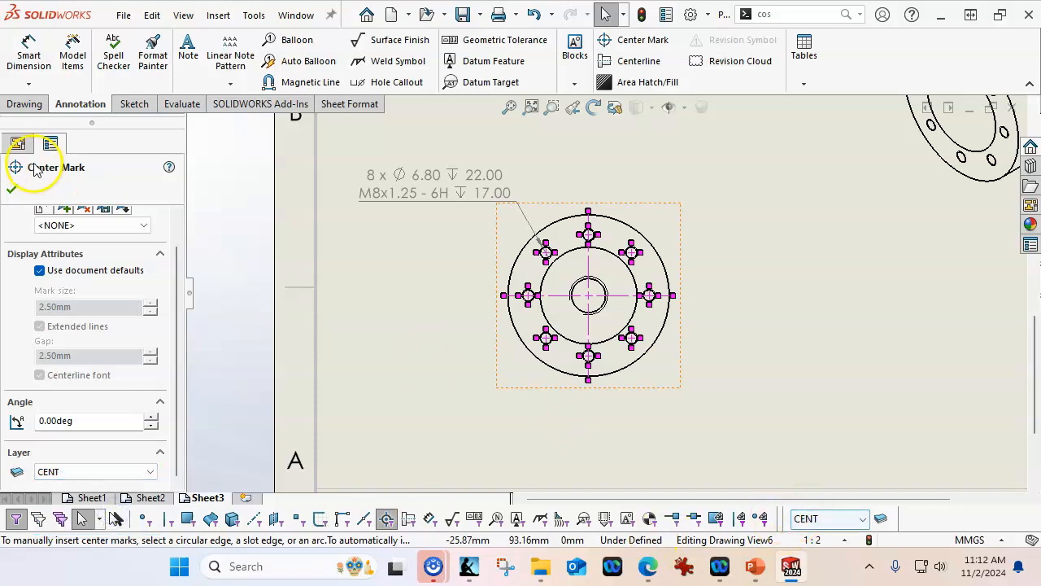
pyautogui.click(11, 188)
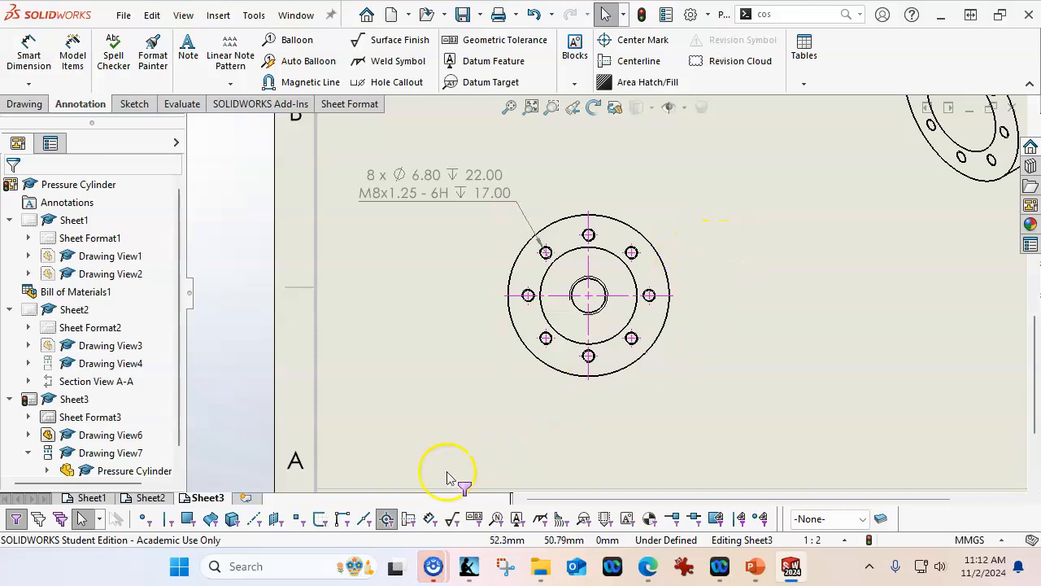
pyautogui.press('F6')
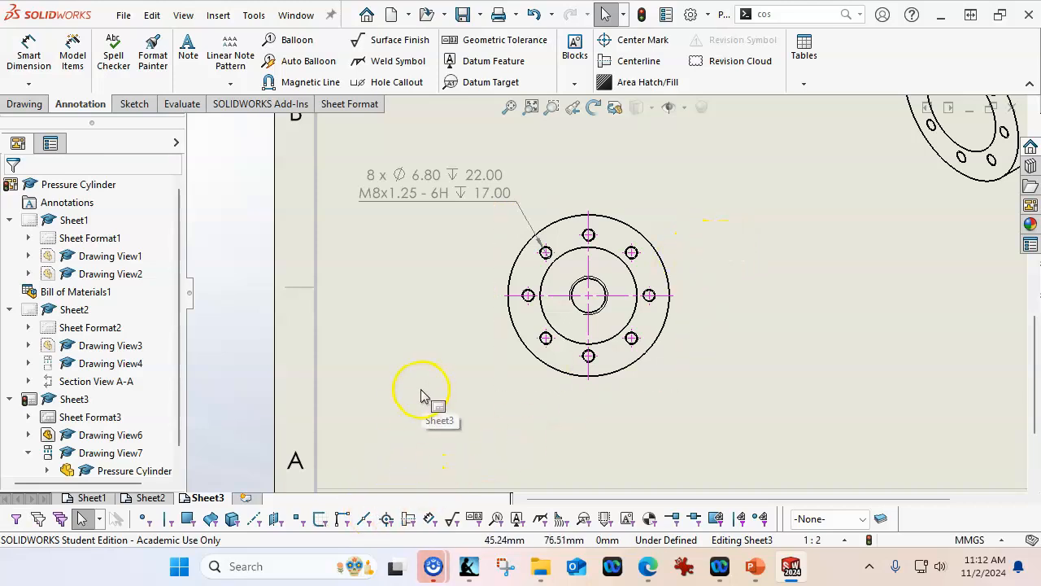
# Create vertical section view A-A through the top view's centre, reusing label A, place it to the view's right and lower its caption.
pyautogui.click(23, 103)
pyautogui.click(146, 50)
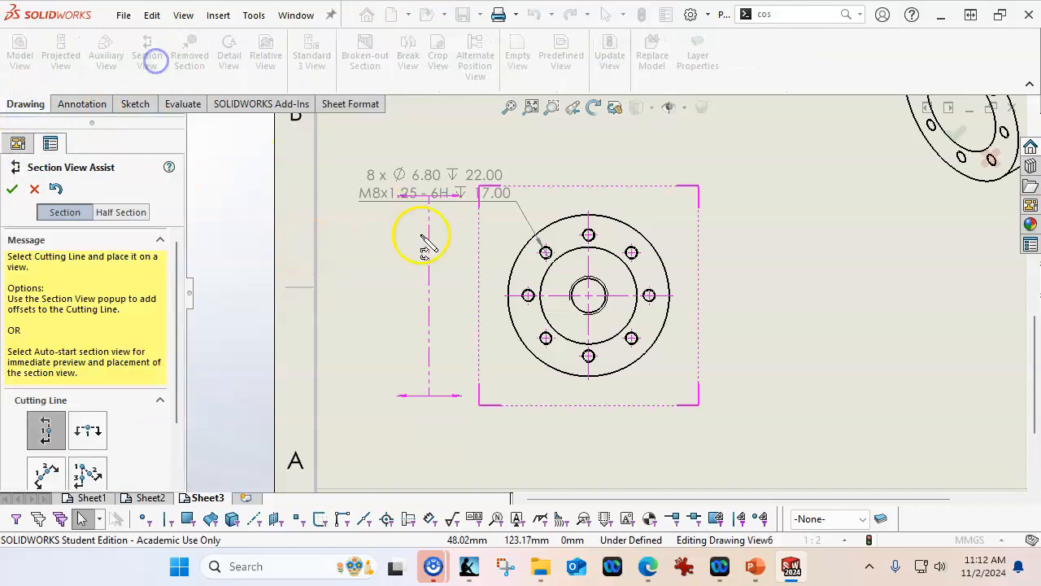
pyautogui.click(589, 296)
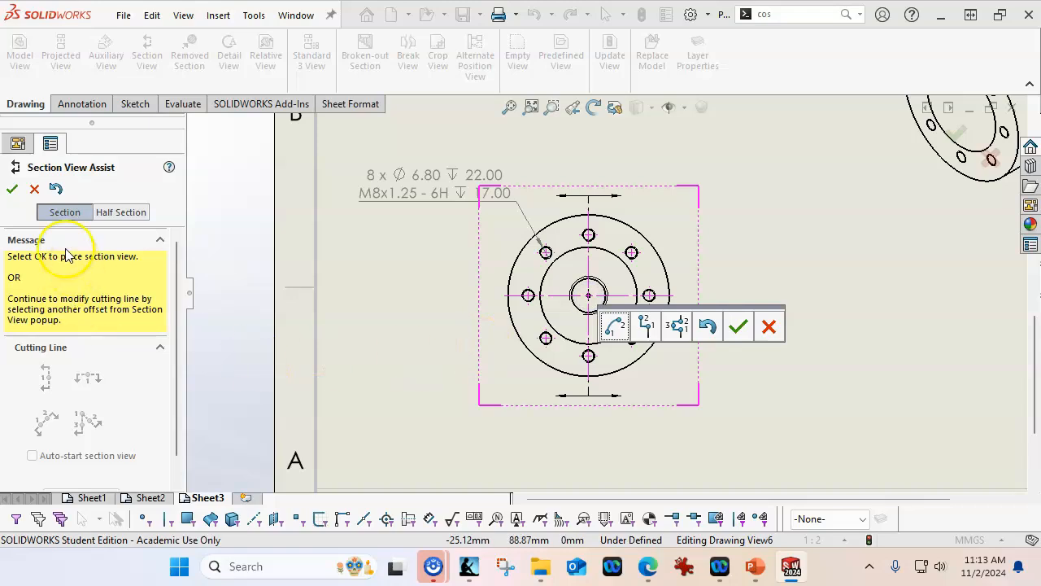
pyautogui.click(739, 326)
pyautogui.doubleClick(30, 338)
pyautogui.write('A')
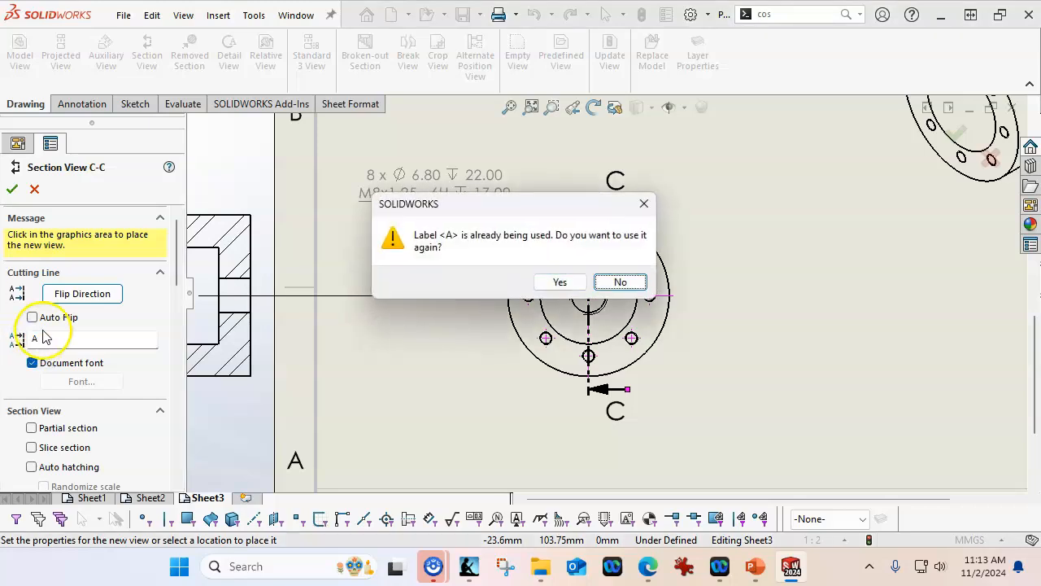
pyautogui.click(570, 283)
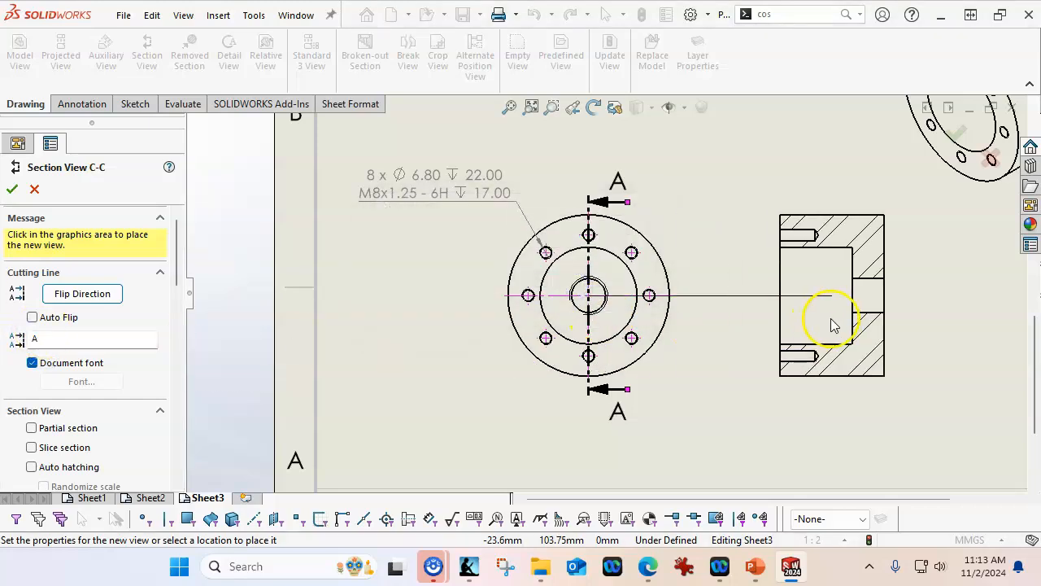
pyautogui.click(818, 320)
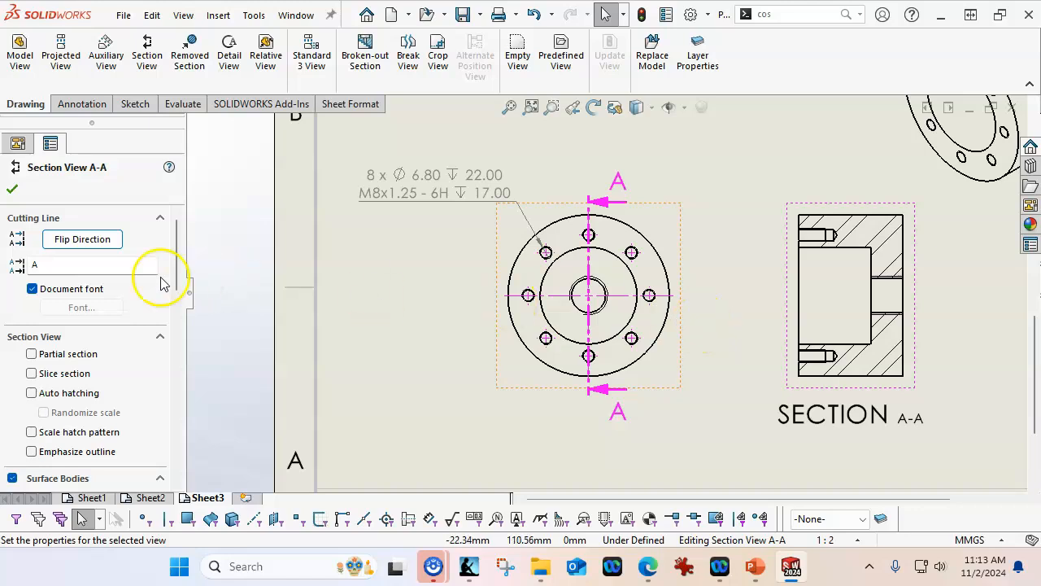
pyautogui.click(12, 190)
pyautogui.moveTo(907, 421); pyautogui.dragTo(891, 480)
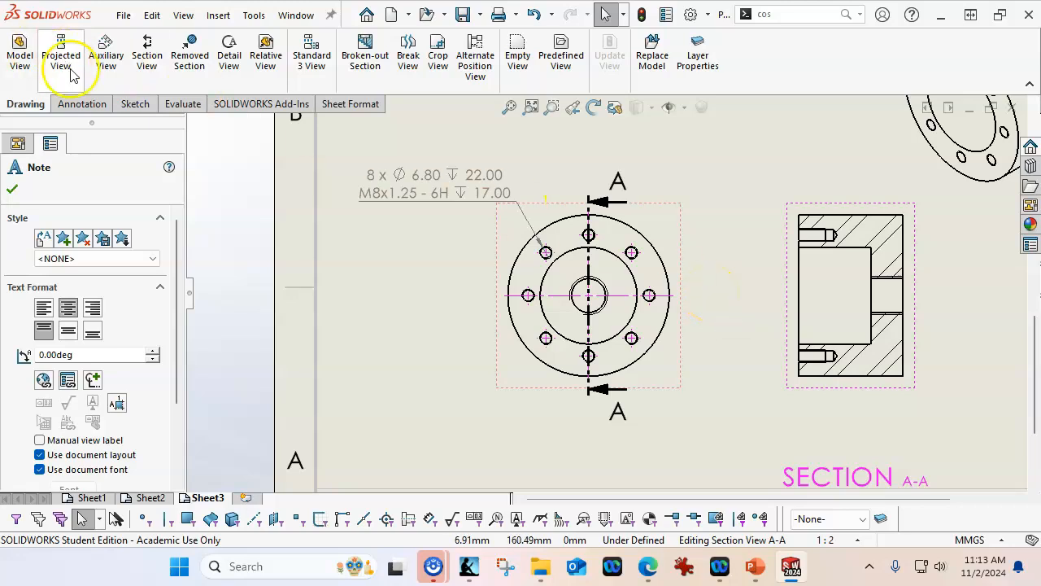
# Dimension the diameters of the Base's outer edge and inner bore, placing both at the lower left of the top view.
pyautogui.click(134, 104)
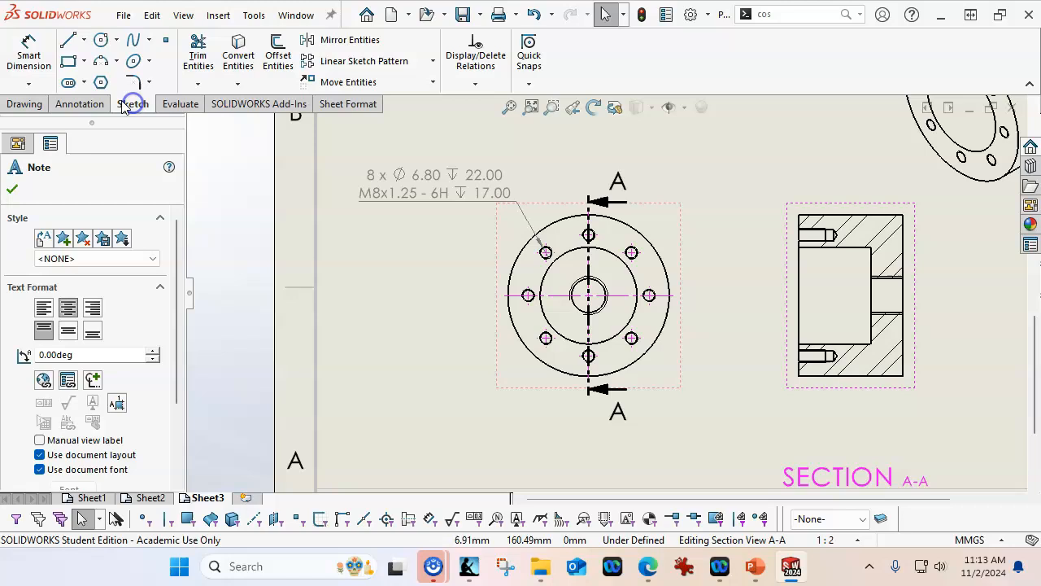
pyautogui.click(29, 57)
pyautogui.click(516, 262)
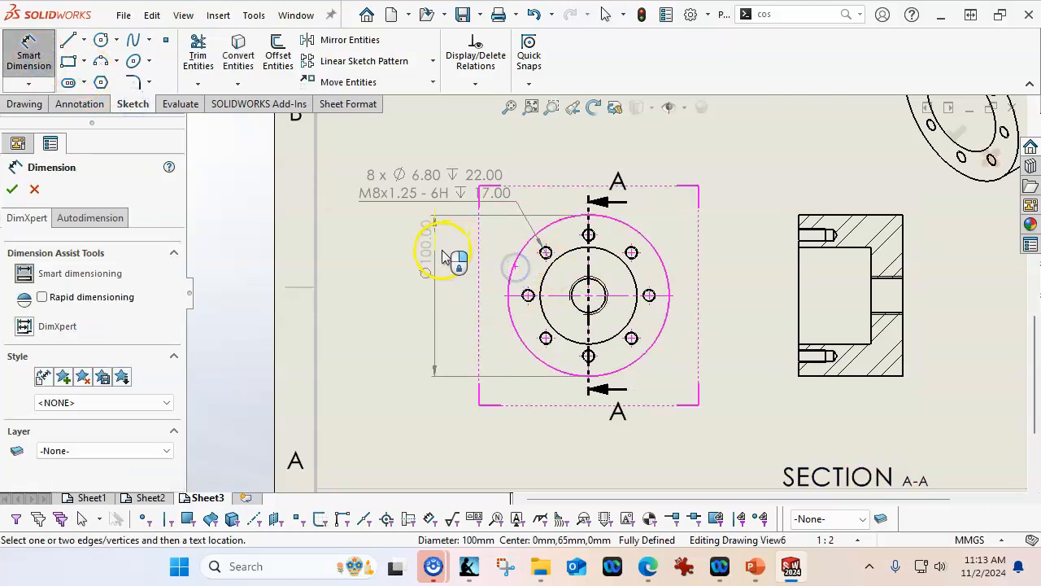
pyautogui.click(445, 400)
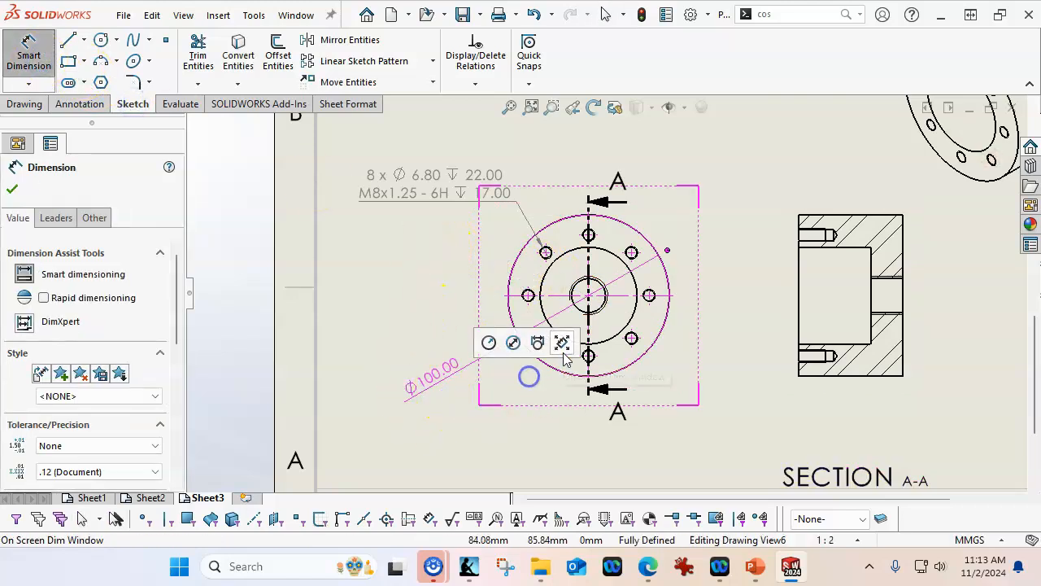
pyautogui.click(543, 299)
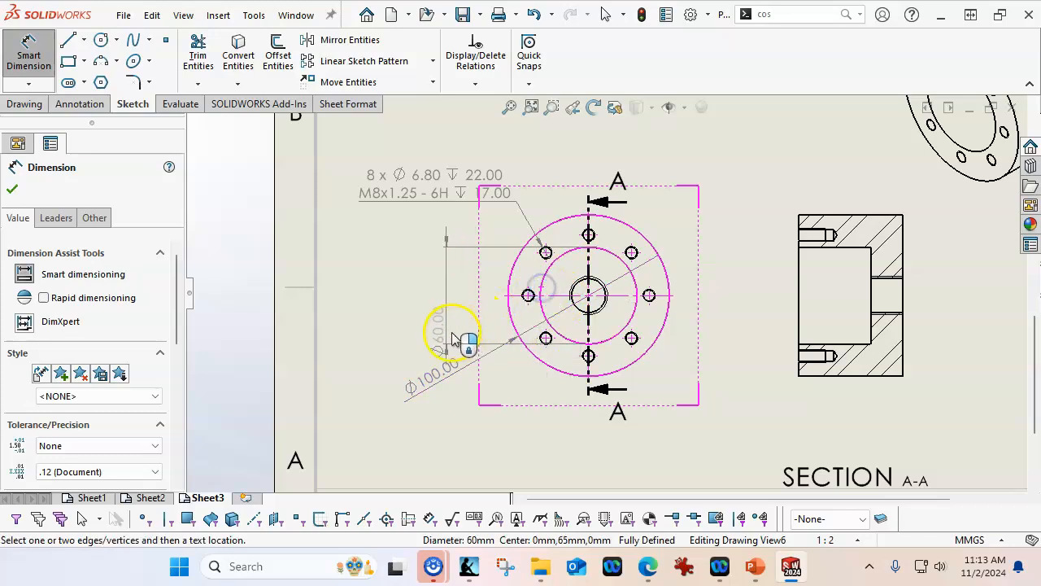
pyautogui.click(412, 348)
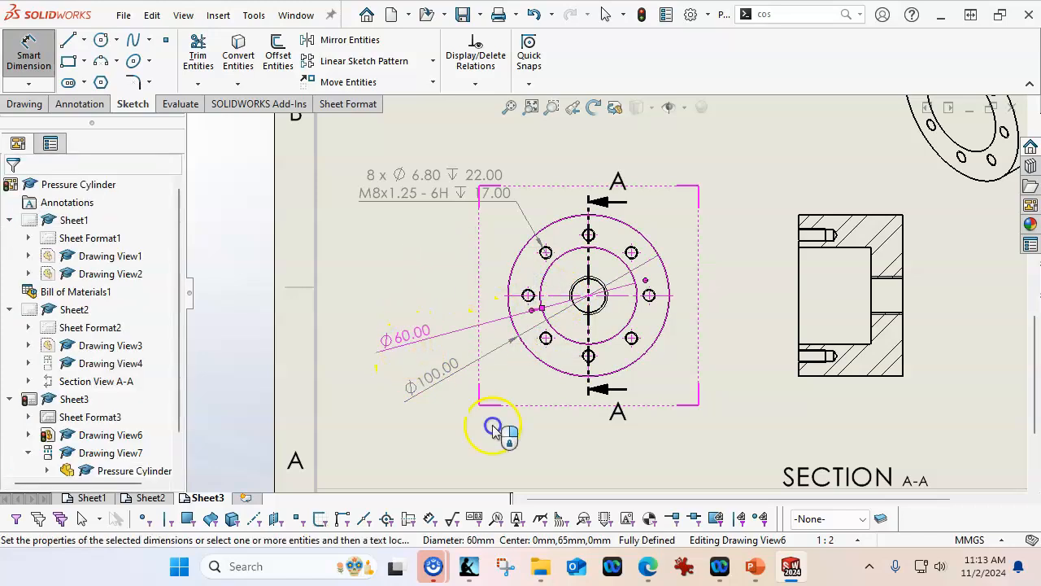
pyautogui.press('Escape')
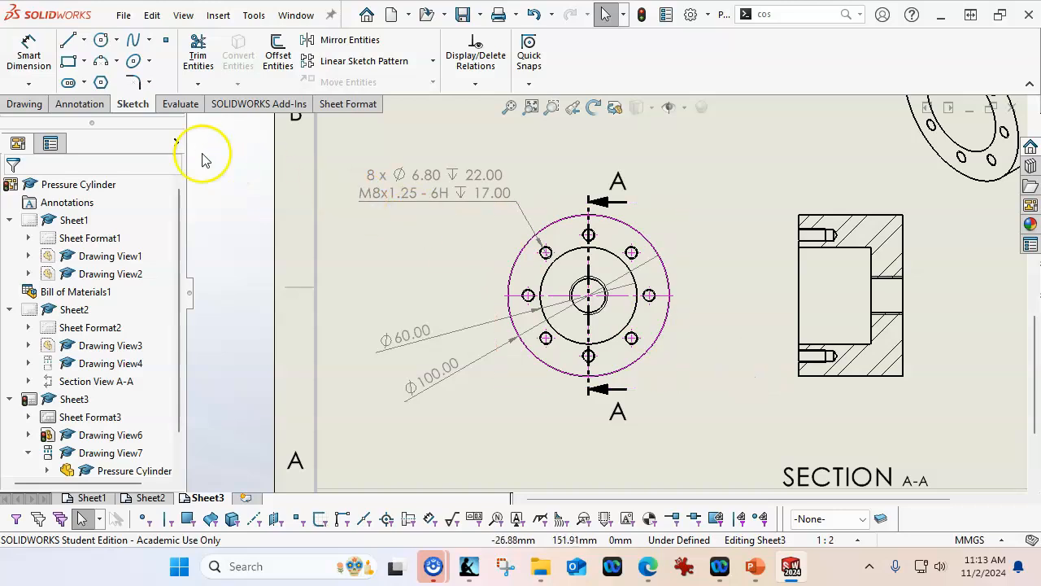
# Sketch a bolt circle from the top view's centre through the centres of the tapped holes.
pyautogui.click(100, 40)
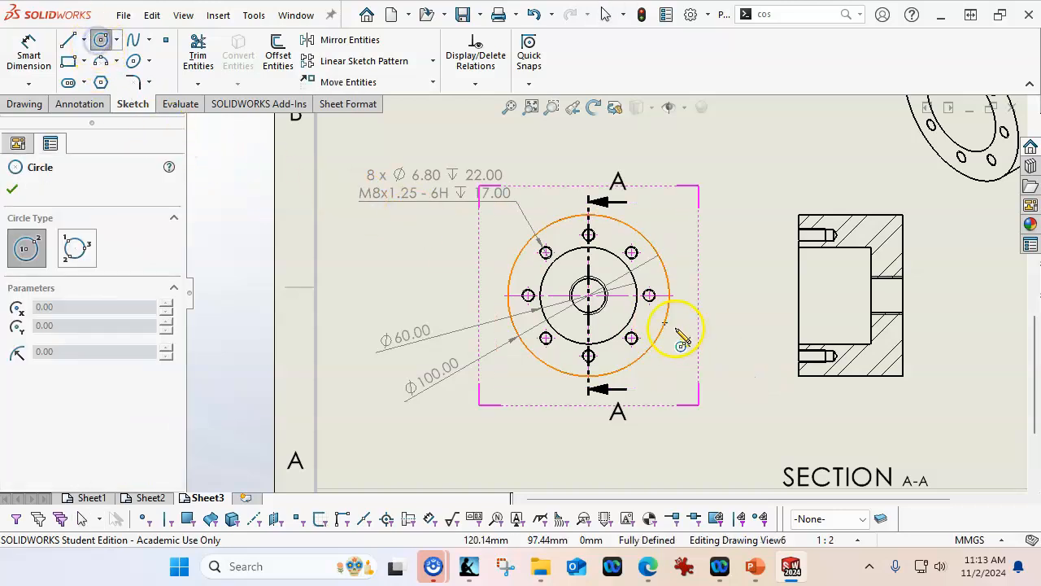
pyautogui.click(588, 295)
pyautogui.click(632, 252)
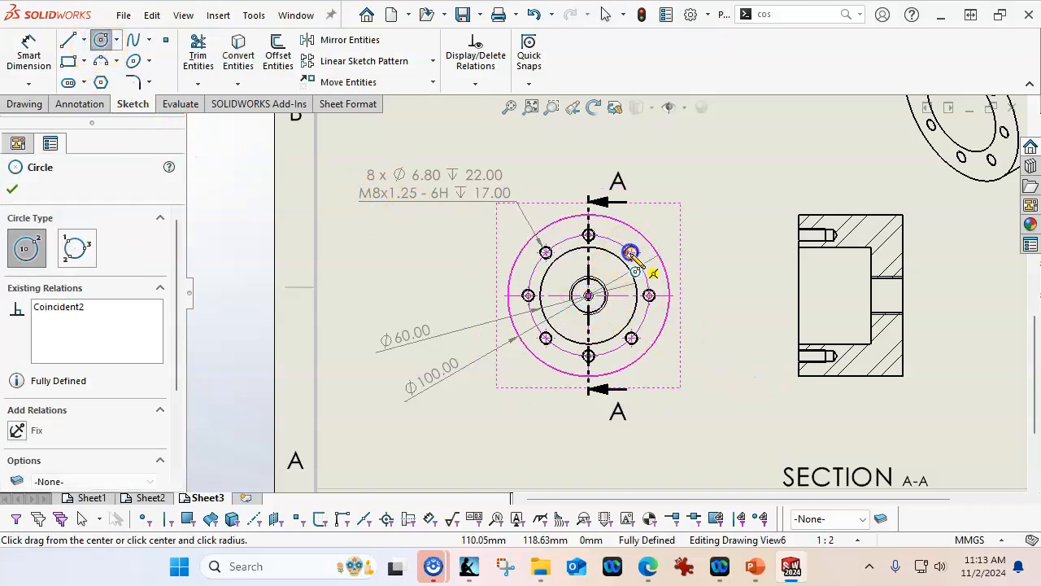
# Convert the sketched bolt circle in the top view to construction geometry and assign it to the CENT layer.
pyautogui.rightClick(688, 206)
pyautogui.click(720, 219)
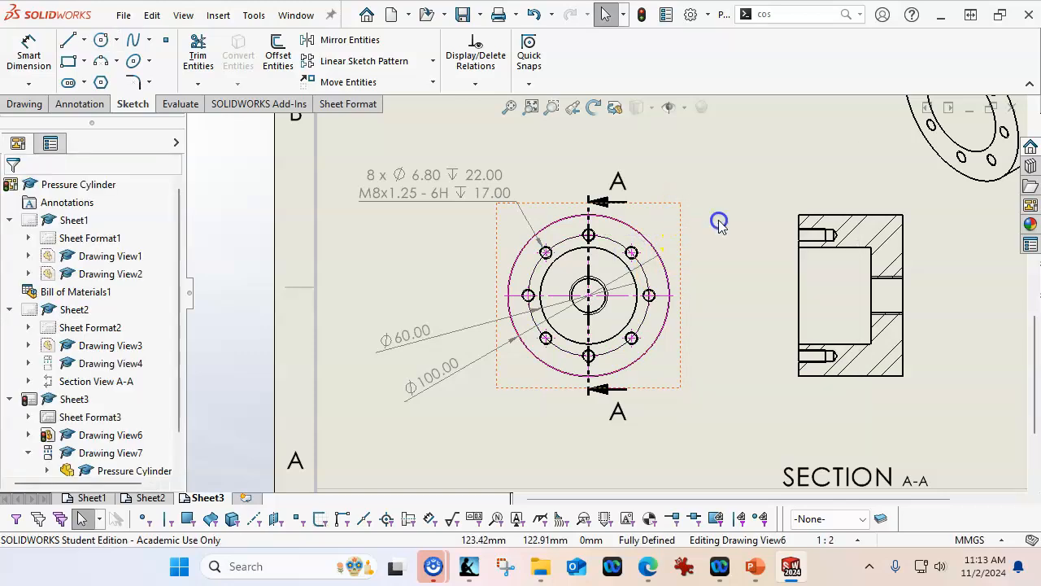
pyautogui.click(625, 243)
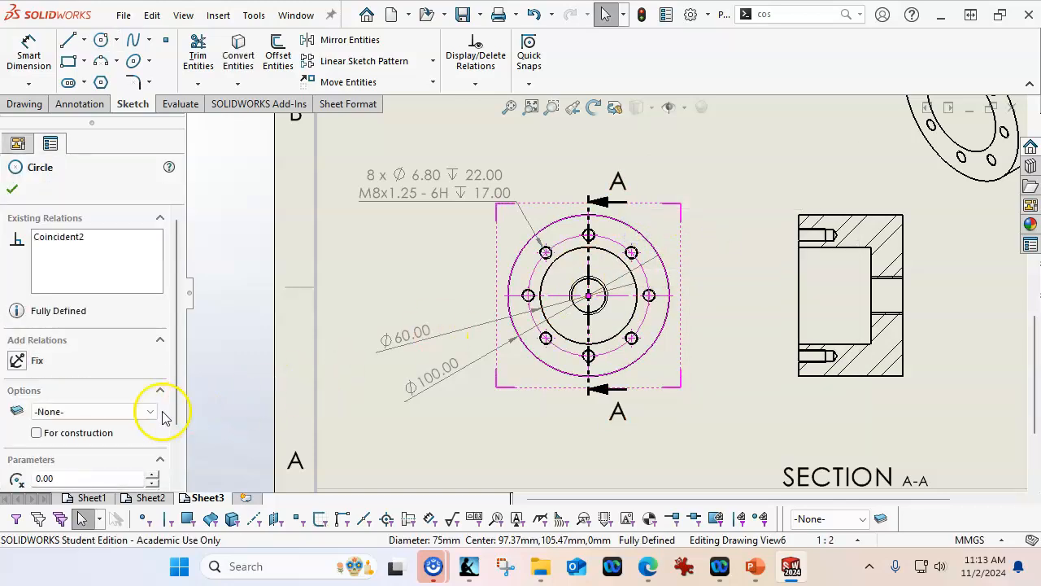
pyautogui.click(38, 432)
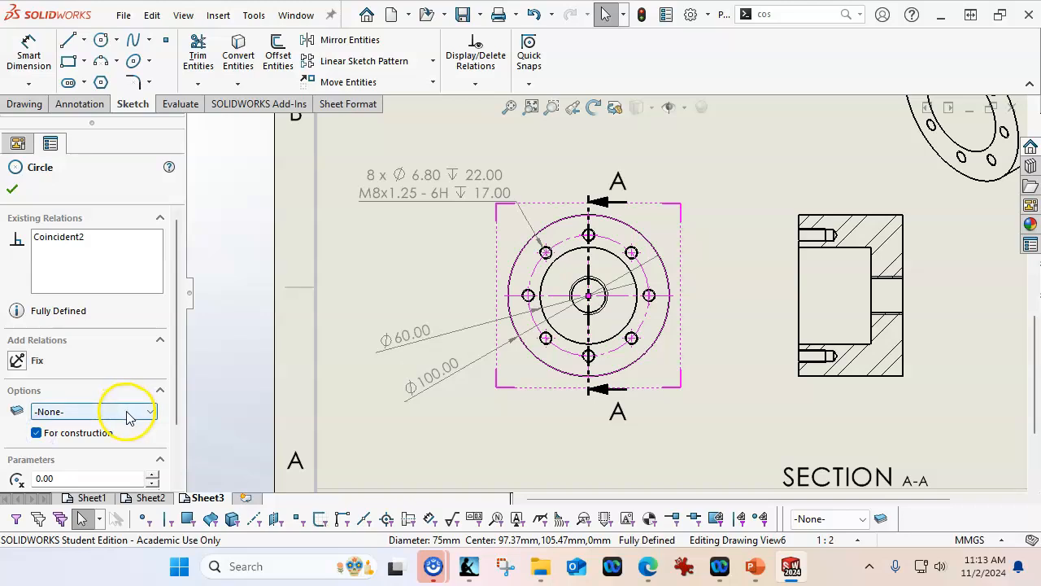
pyautogui.click(127, 413)
pyautogui.click(114, 447)
pyautogui.click(149, 411)
pyautogui.click(114, 458)
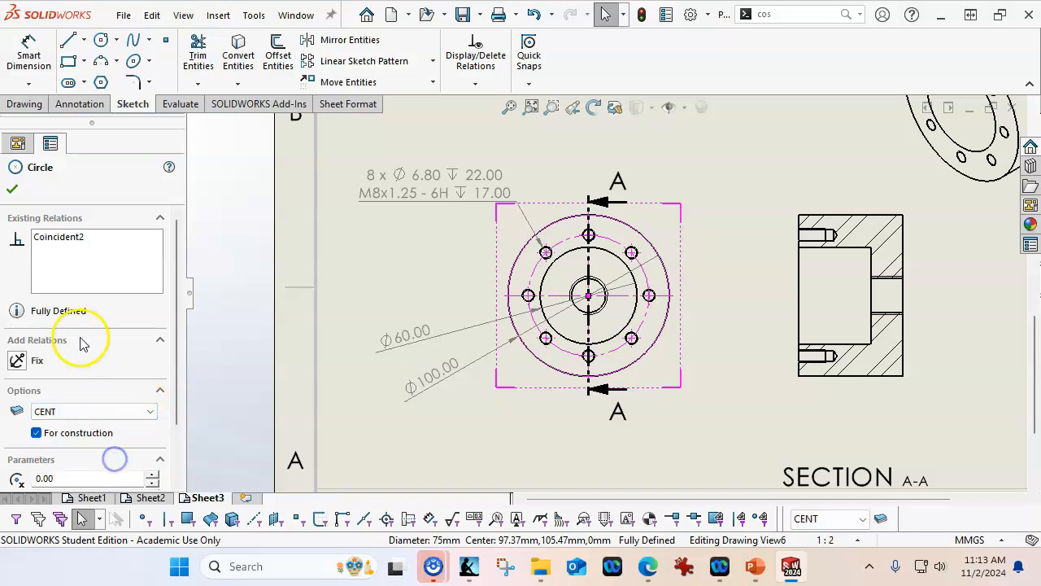
pyautogui.click(12, 189)
pyautogui.click(744, 300)
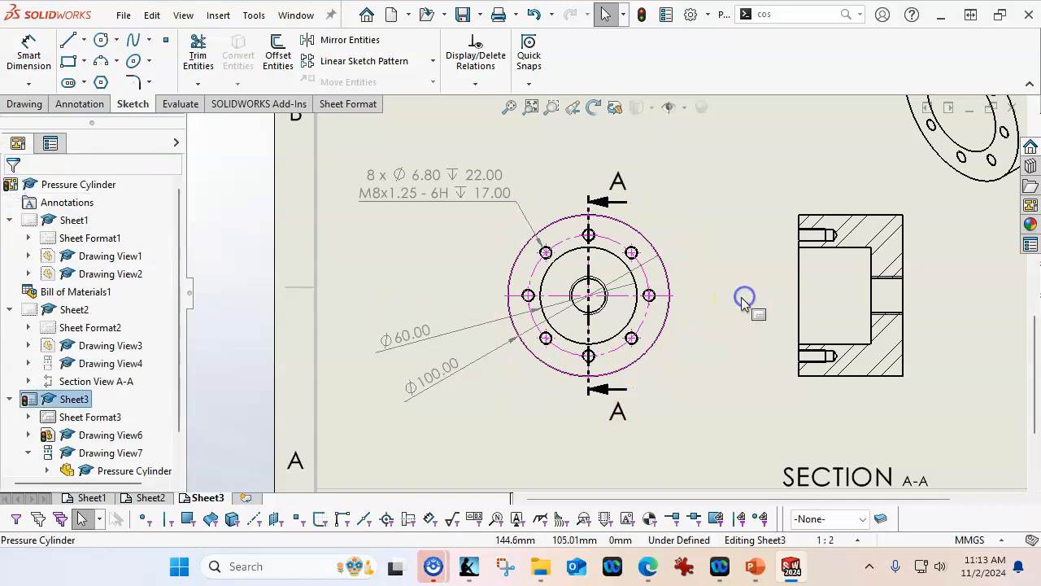
# Dimension the bolt circle's diameter at the upper left of the top view, making it a driven dimension.
pyautogui.click(28, 55)
pyautogui.click(532, 275)
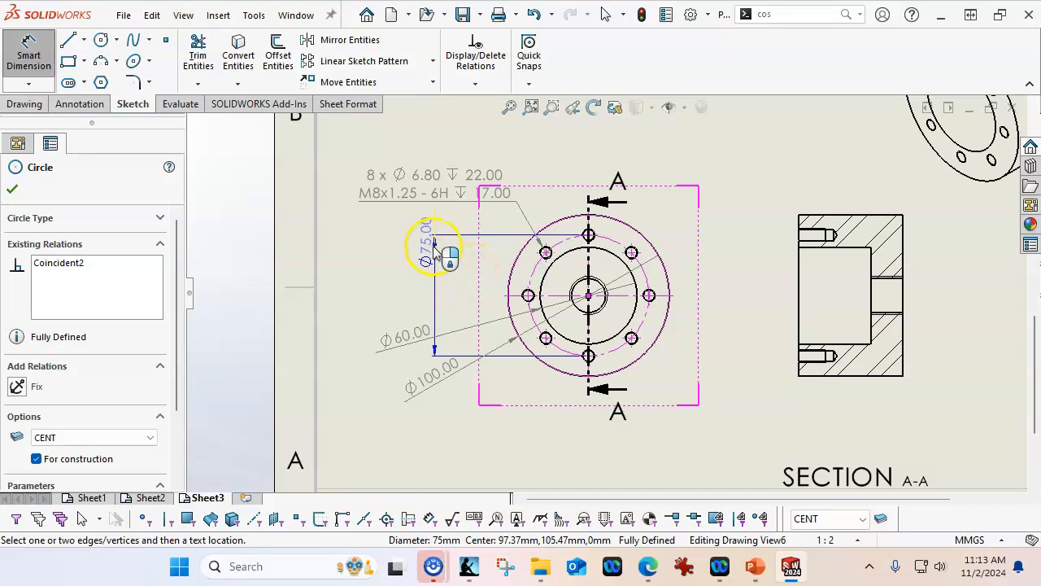
pyautogui.click(479, 235)
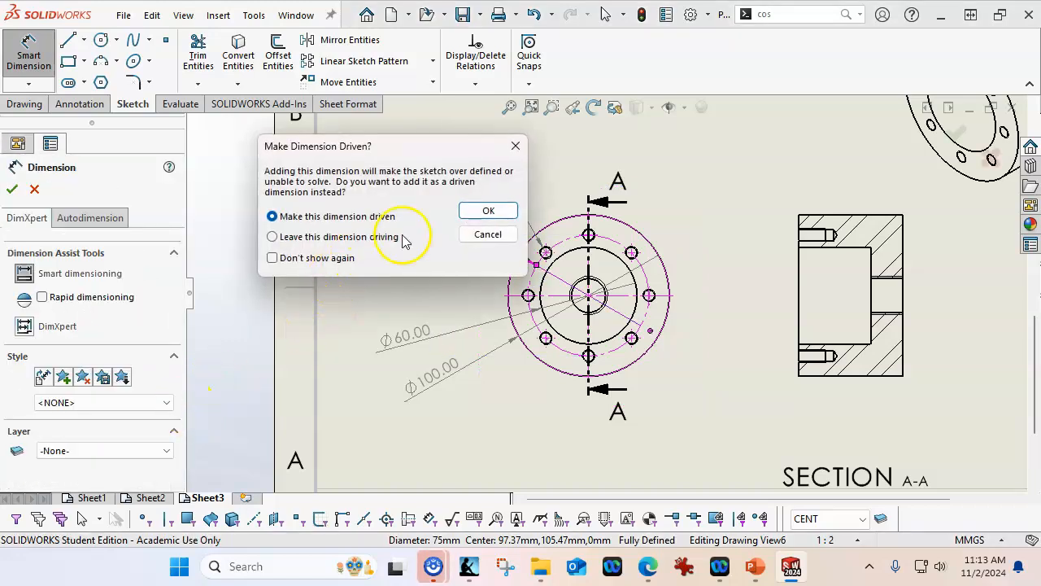
pyautogui.click(488, 213)
# Add the text B.C. below the bolt circle diameter and arrange that dimension and the tapped-hole callout clear of each other.
pyautogui.moveTo(174, 326); pyautogui.dragTo(183, 435)
pyautogui.click(35, 356)
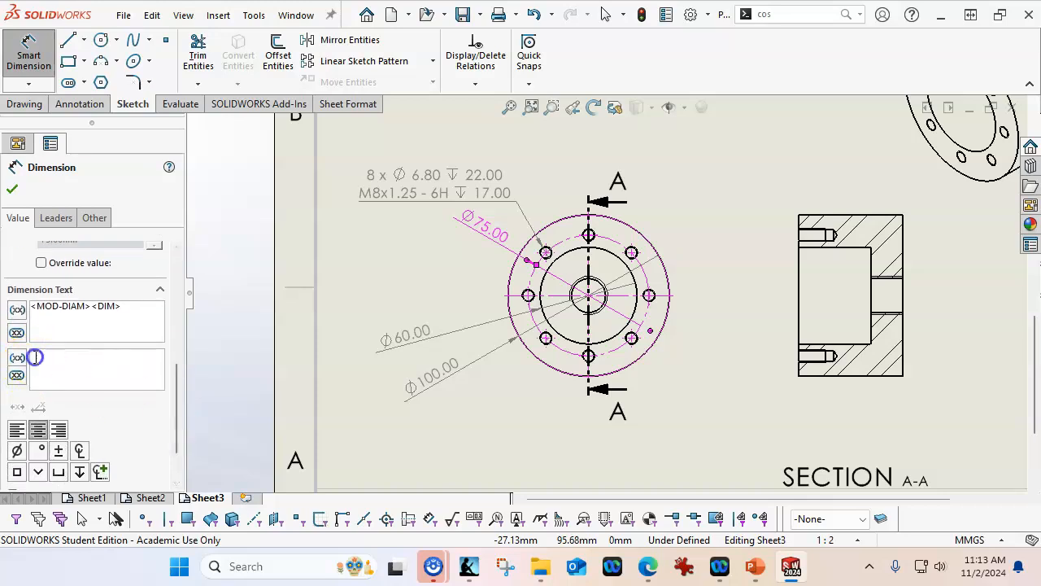
pyautogui.write('8')
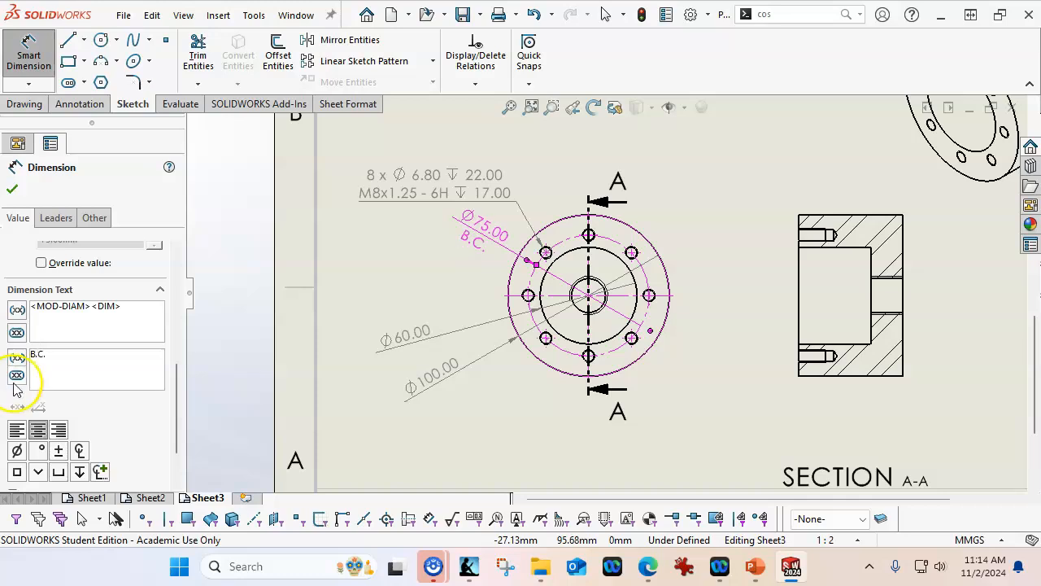
pyautogui.click(16, 194)
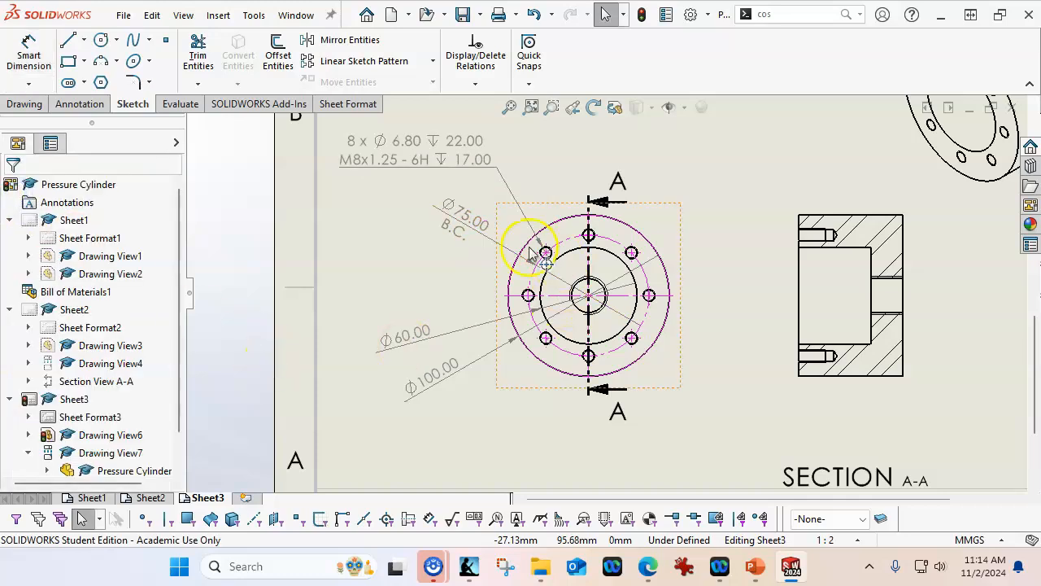
pyautogui.moveTo(455, 223); pyautogui.dragTo(452, 260)
pyautogui.moveTo(438, 65); pyautogui.dragTo(462, 198)
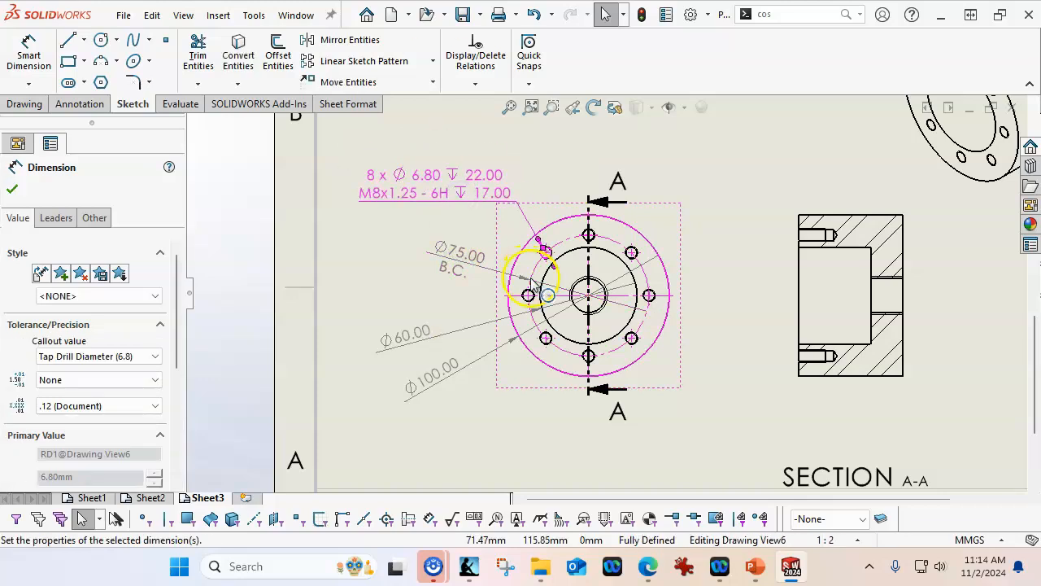
pyautogui.click(740, 431)
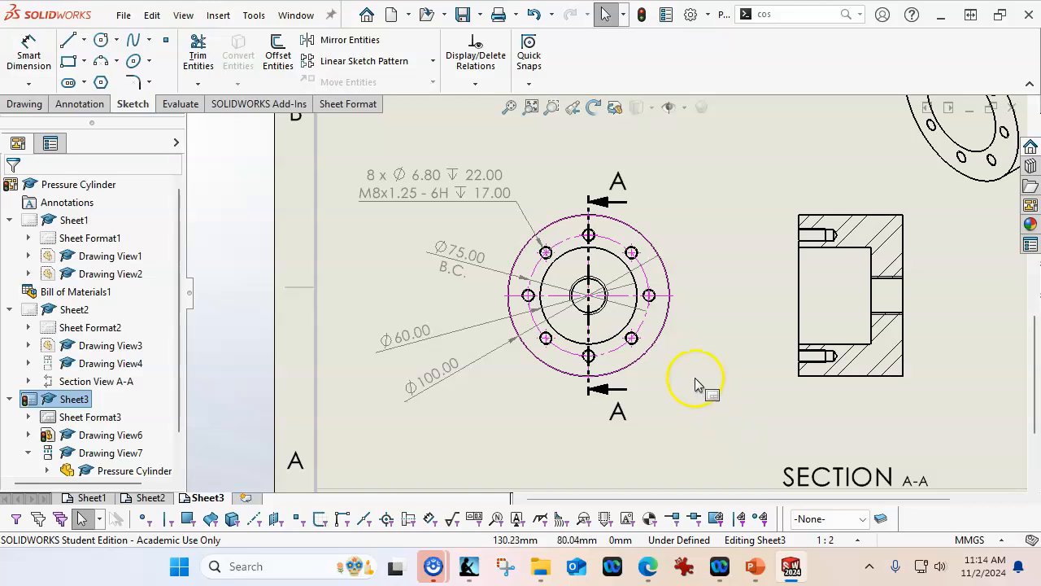
# Dimension the Base's overall length and the depth of its large bore below section view A-A.
pyautogui.click(874, 378)
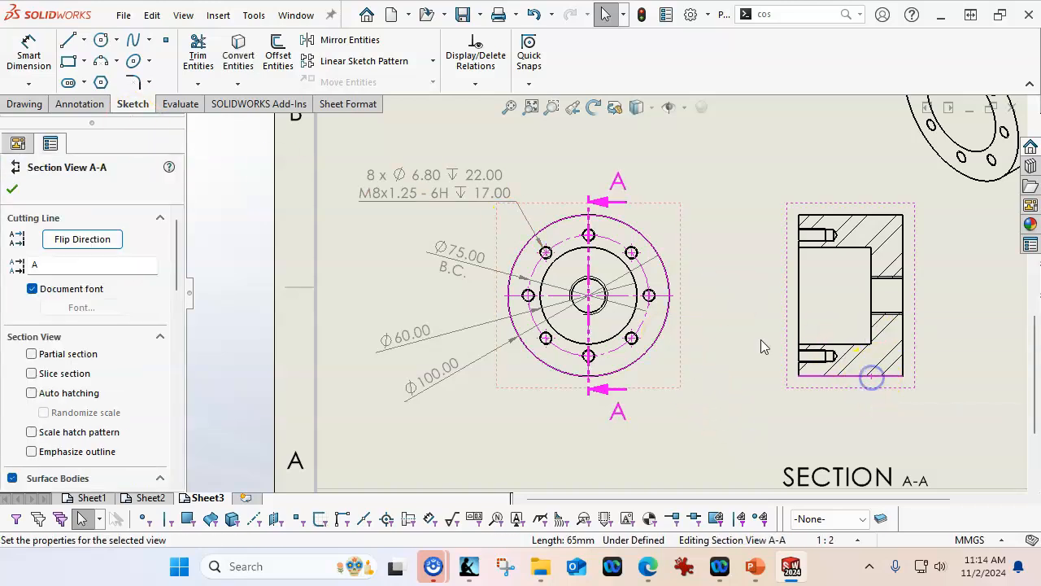
pyautogui.click(33, 57)
pyautogui.click(860, 376)
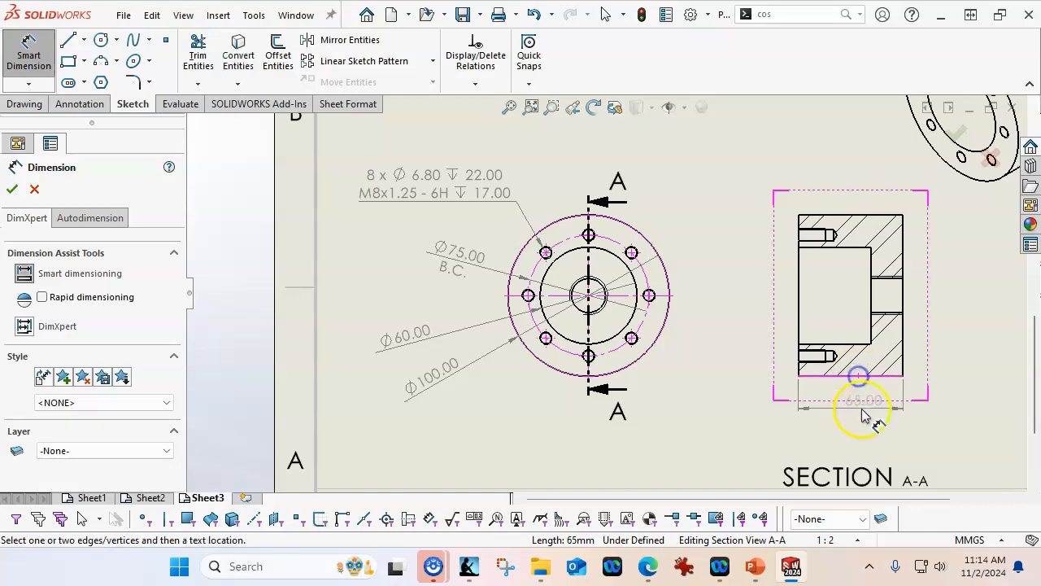
pyautogui.click(855, 428)
pyautogui.click(844, 345)
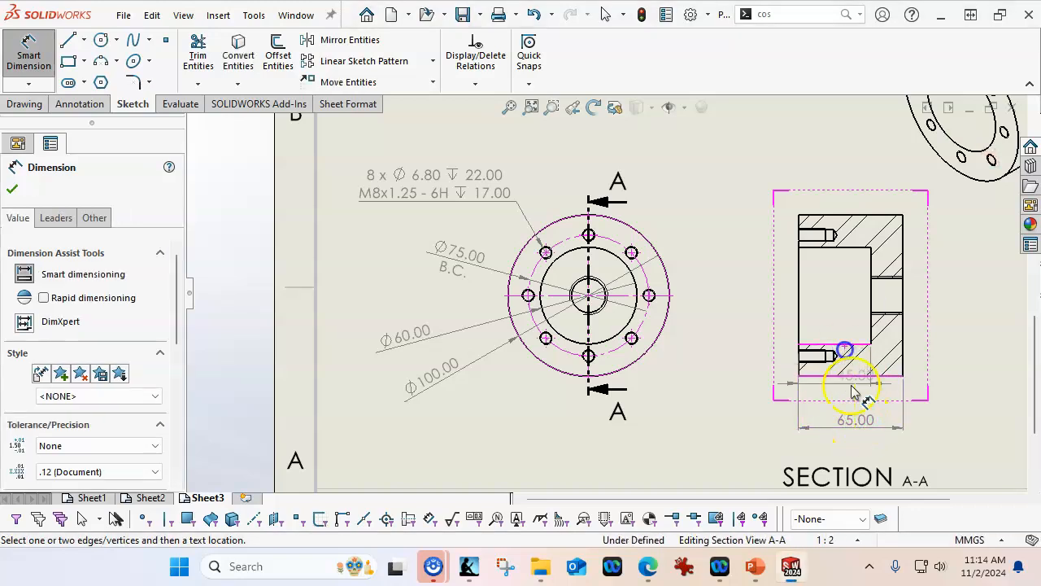
pyautogui.click(841, 400)
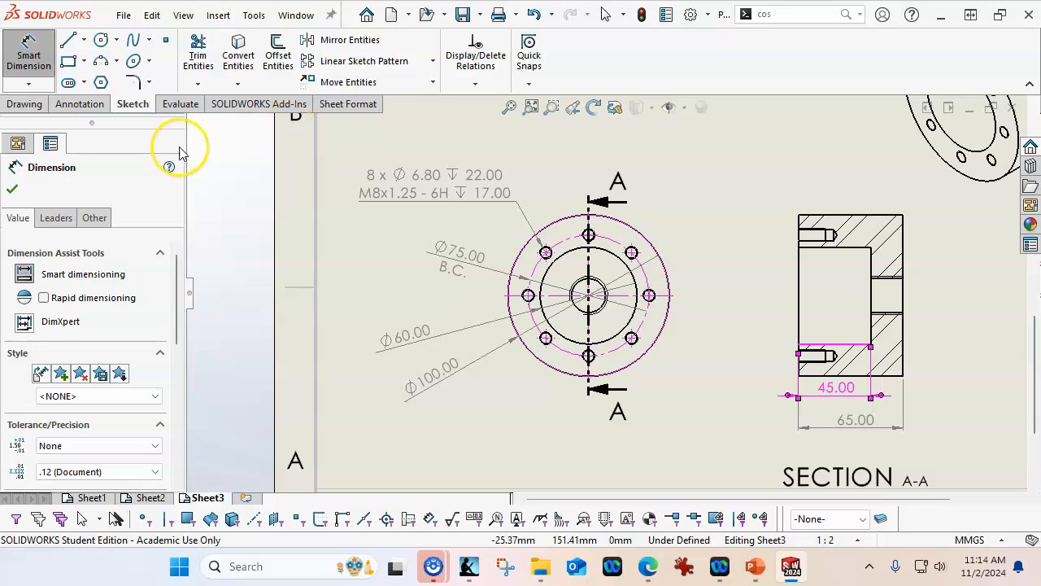
pyautogui.click(79, 104)
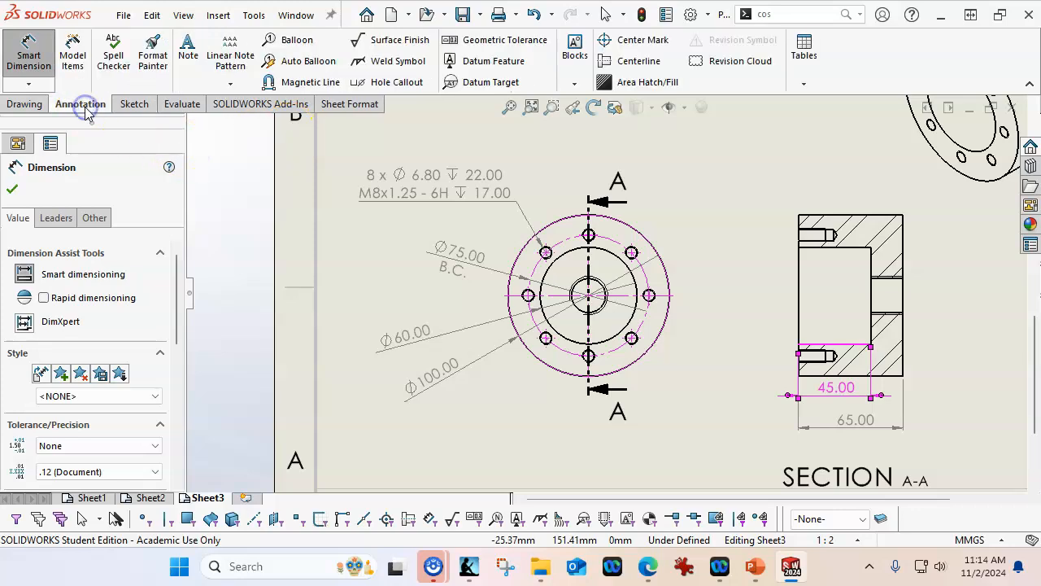
pyautogui.click(404, 85)
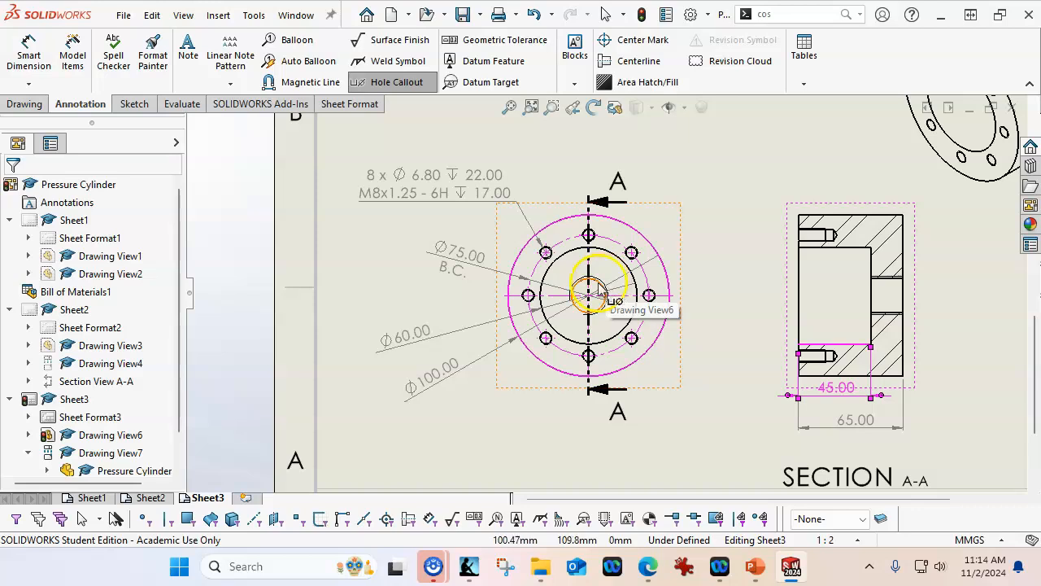
pyautogui.click(598, 286)
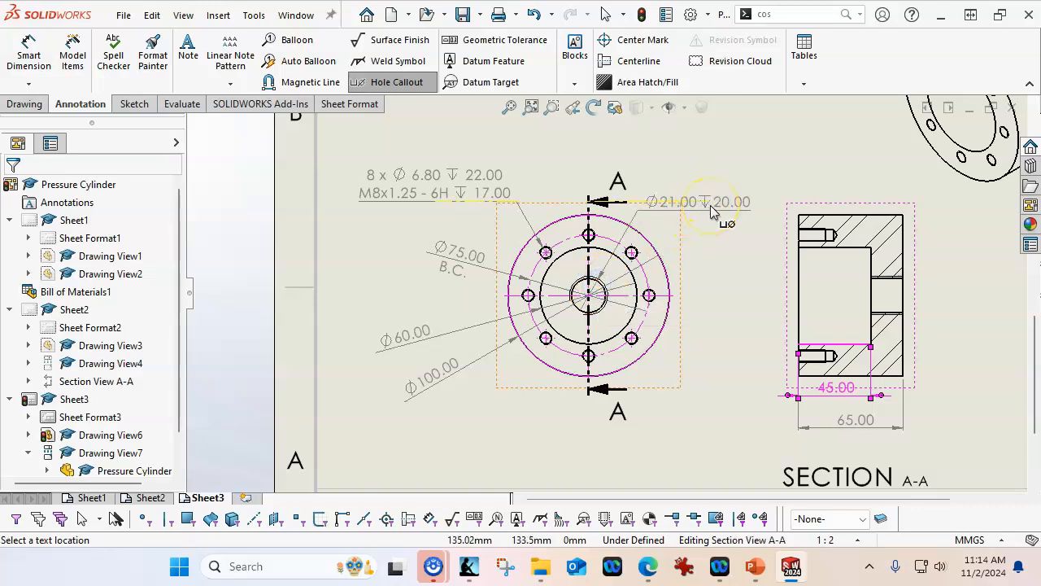
pyautogui.press('Escape')
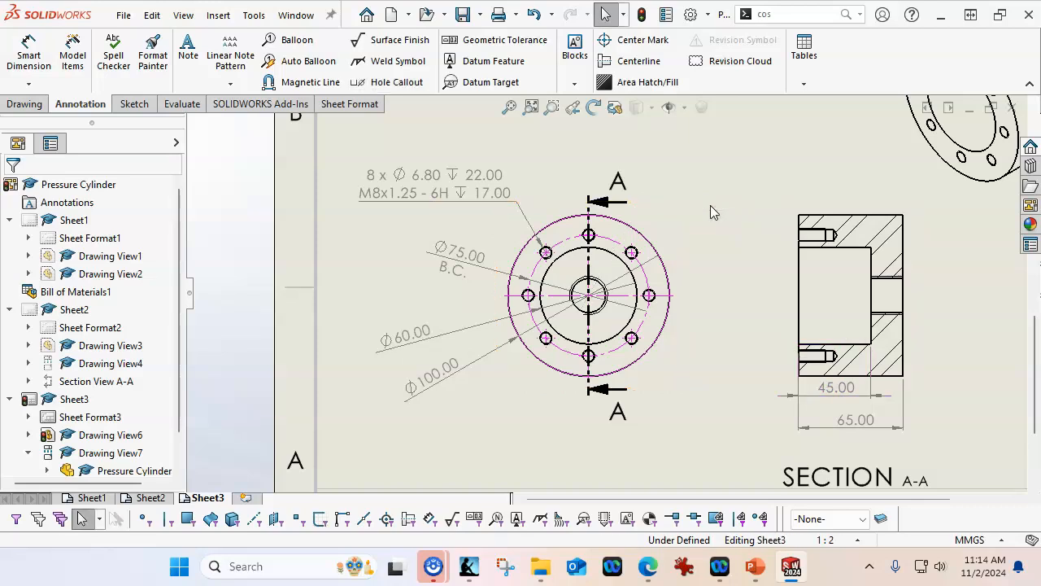
# Dimension the central hole's thread in the top view and place the thread label at the view's lower right.
pyautogui.click(29, 51)
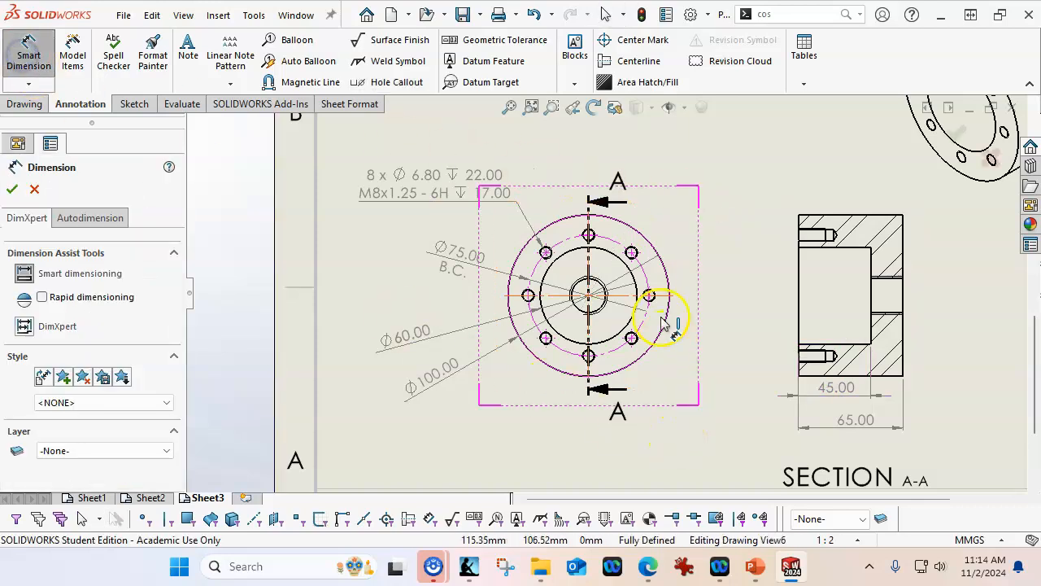
pyautogui.click(604, 283)
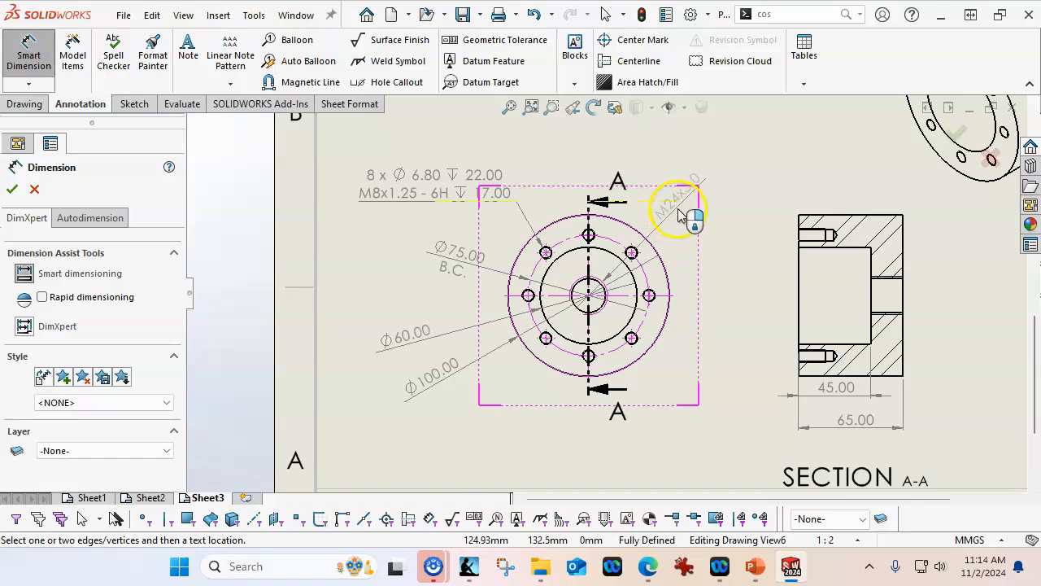
pyautogui.click(682, 220)
pyautogui.press('Escape')
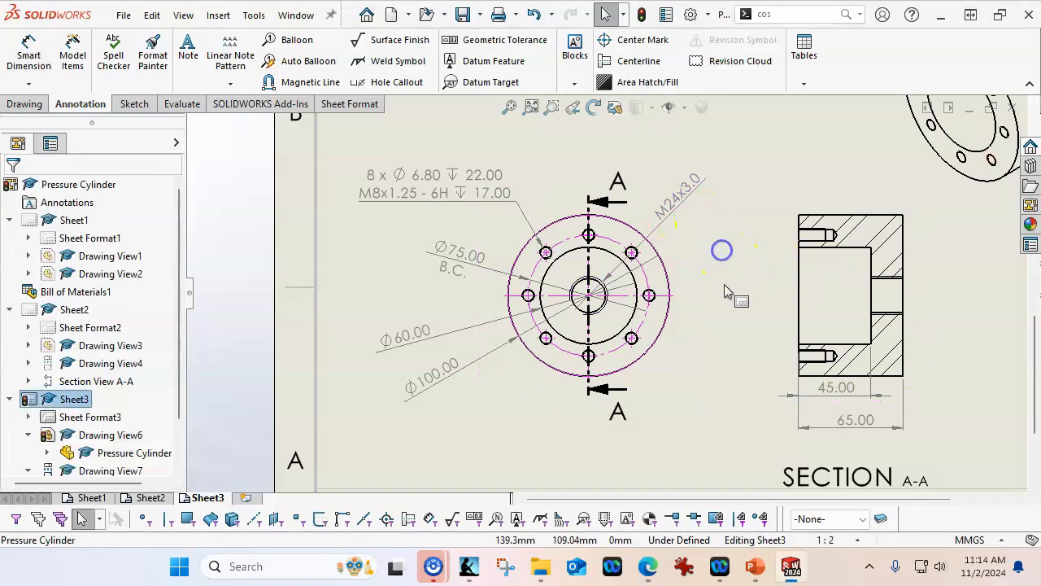
pyautogui.moveTo(677, 209)
pyautogui.mouseDown()
pyautogui.moveTo(709, 263)
pyautogui.moveTo(698, 337)
pyautogui.mouseUp()
pyautogui.click(714, 208)
pyautogui.click(747, 334)
# Add a fourth sheet to the drawing and load Cover.SLDPRT into the View Palette.
pyautogui.scroll(3, 747, 333)
pyautogui.scroll(-2, 749, 342)
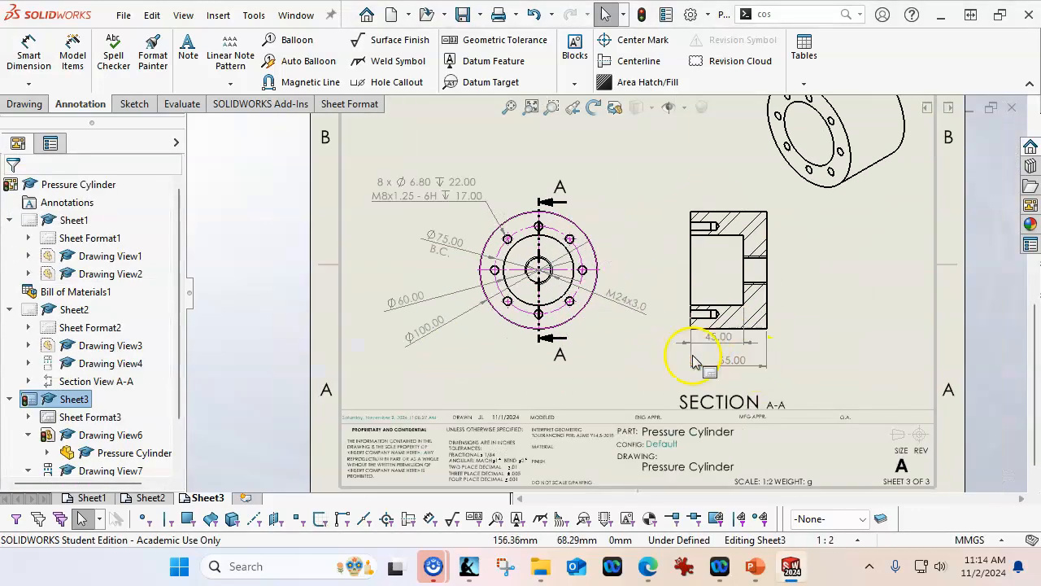
pyautogui.scroll(2, 626, 371)
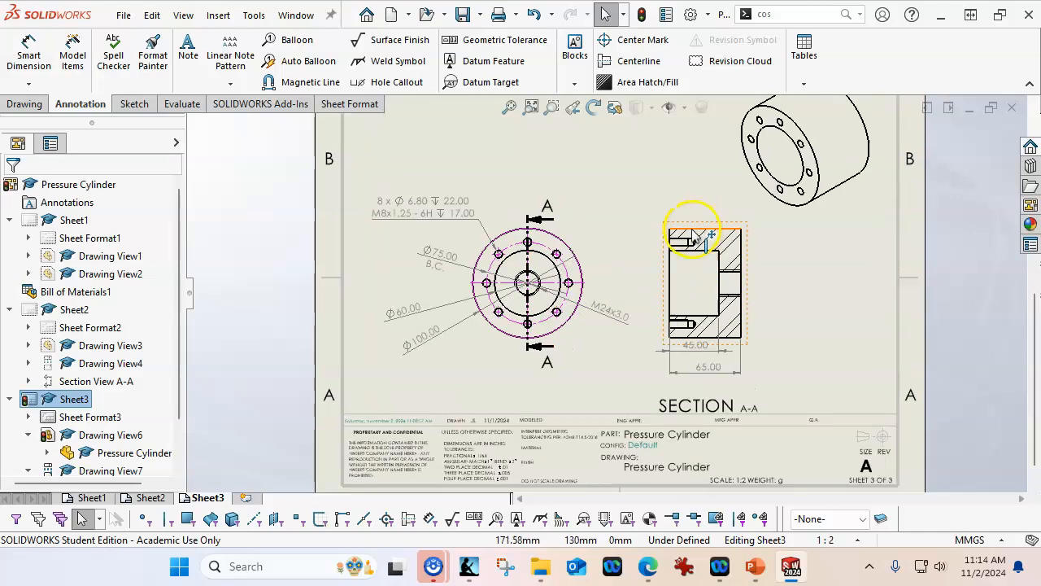
pyautogui.click(244, 498)
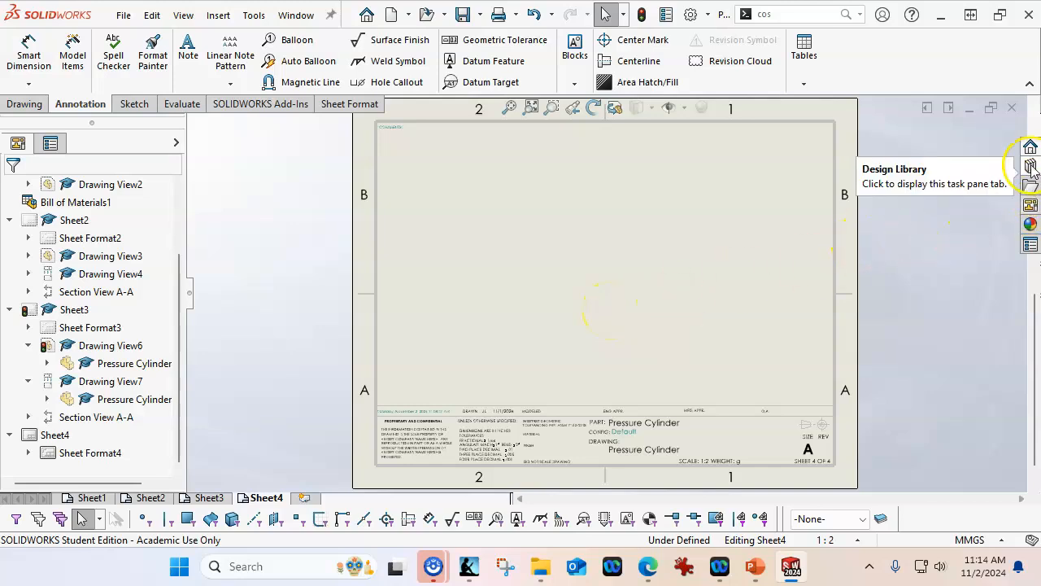
pyautogui.click(1030, 204)
pyautogui.click(916, 128)
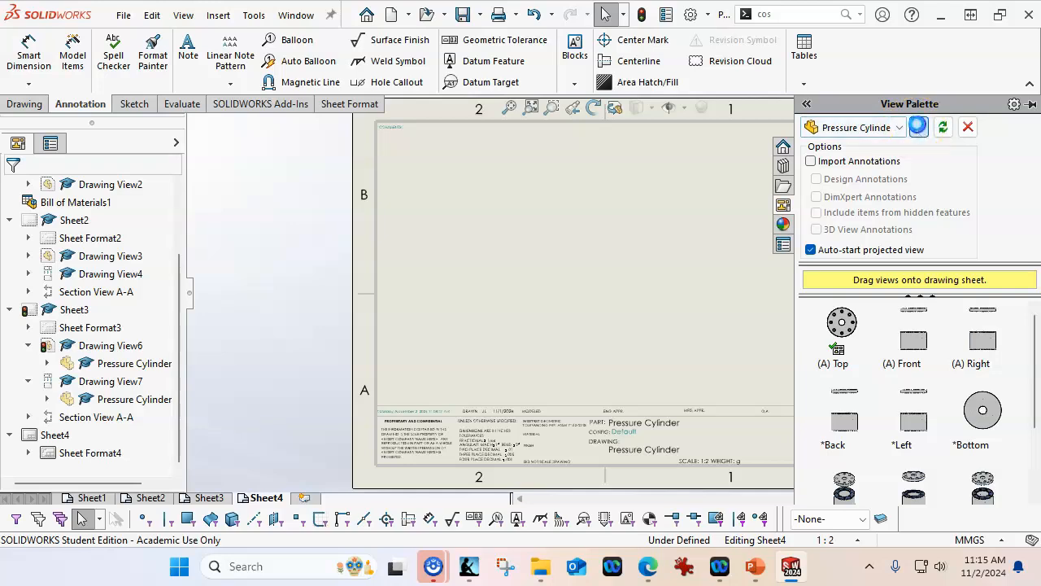
pyautogui.click(303, 178)
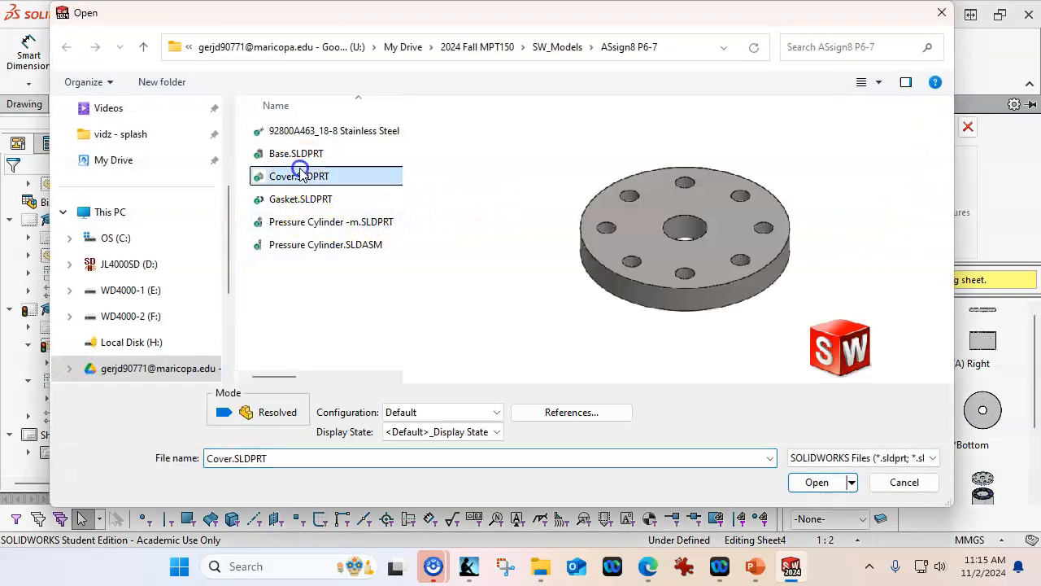
pyautogui.click(813, 481)
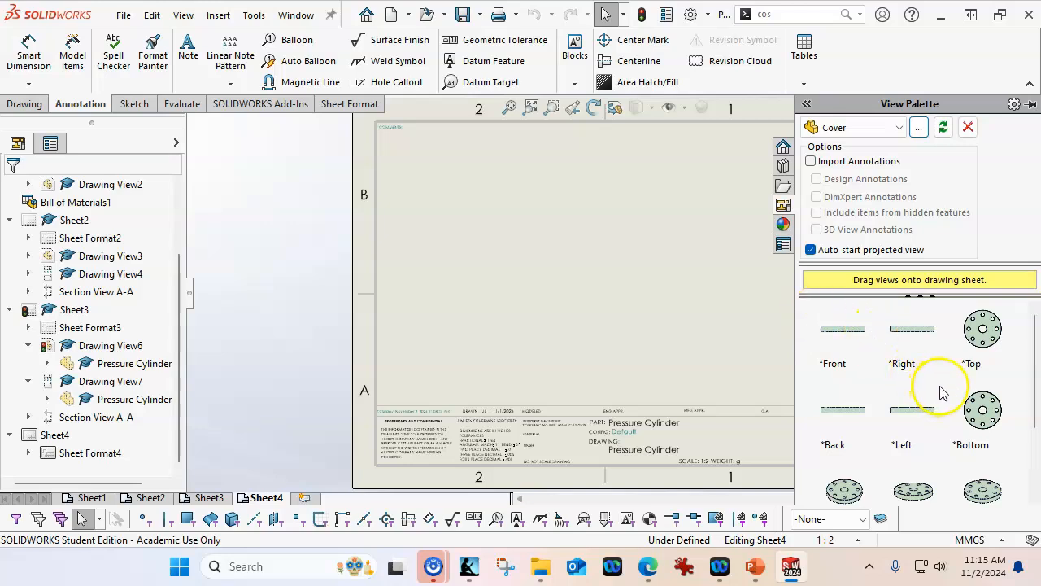
# Place the Cover's top view on the sheet with projected side and isometric views, moving the isometric view to the upper right.
pyautogui.moveTo(984, 342); pyautogui.dragTo(534, 279)
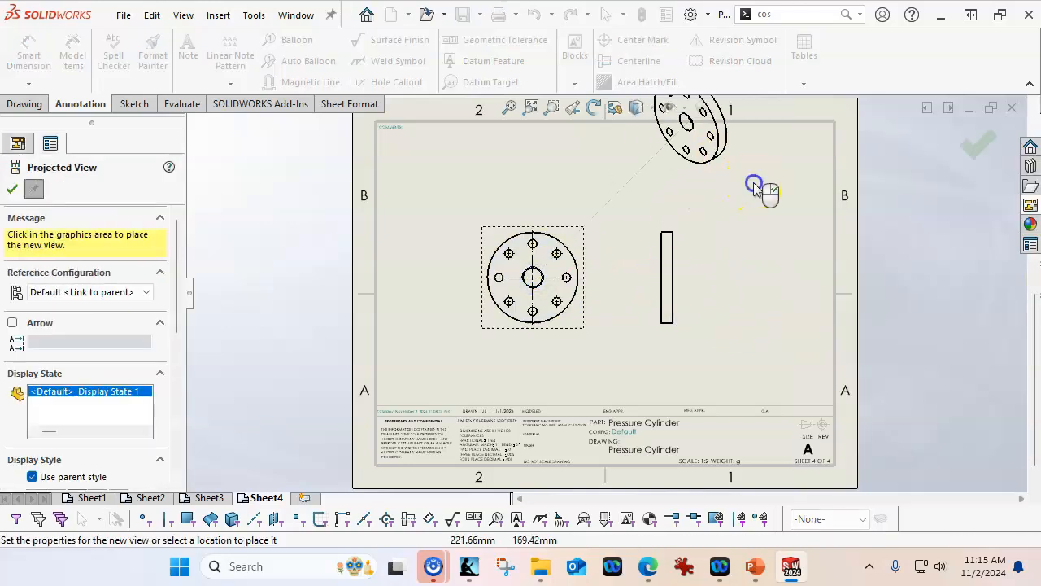
pyautogui.click(980, 141)
pyautogui.moveTo(757, 167)
pyautogui.mouseDown()
pyautogui.moveTo(743, 182)
pyautogui.moveTo(860, 244)
pyautogui.moveTo(829, 226)
pyautogui.mouseUp()
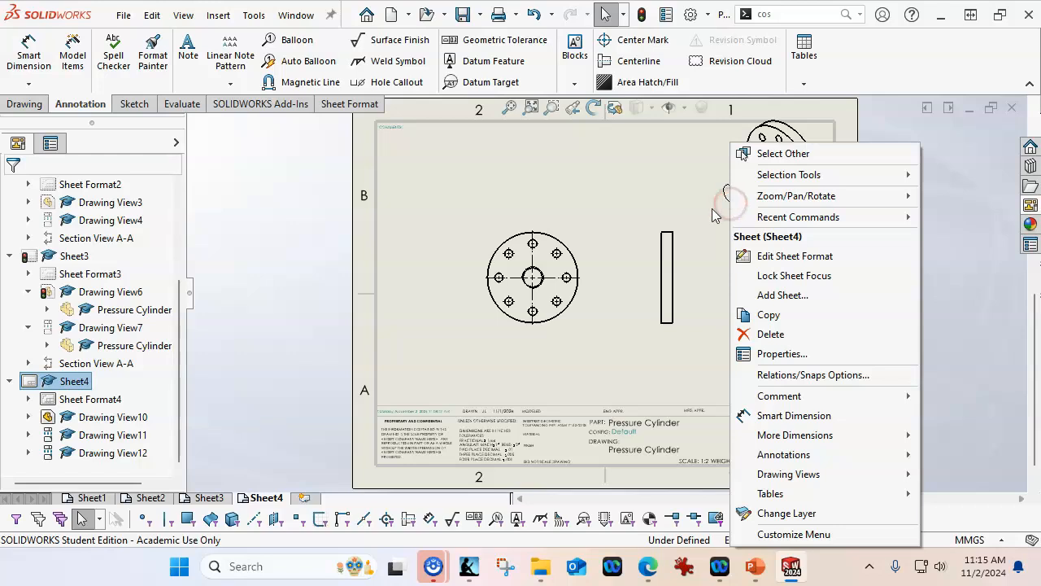
# Hide the stray hole thread circle beside the isometric view and move that view down inside the sheet border.
pyautogui.click(712, 210)
pyautogui.click(742, 197)
pyautogui.rightClick(733, 192)
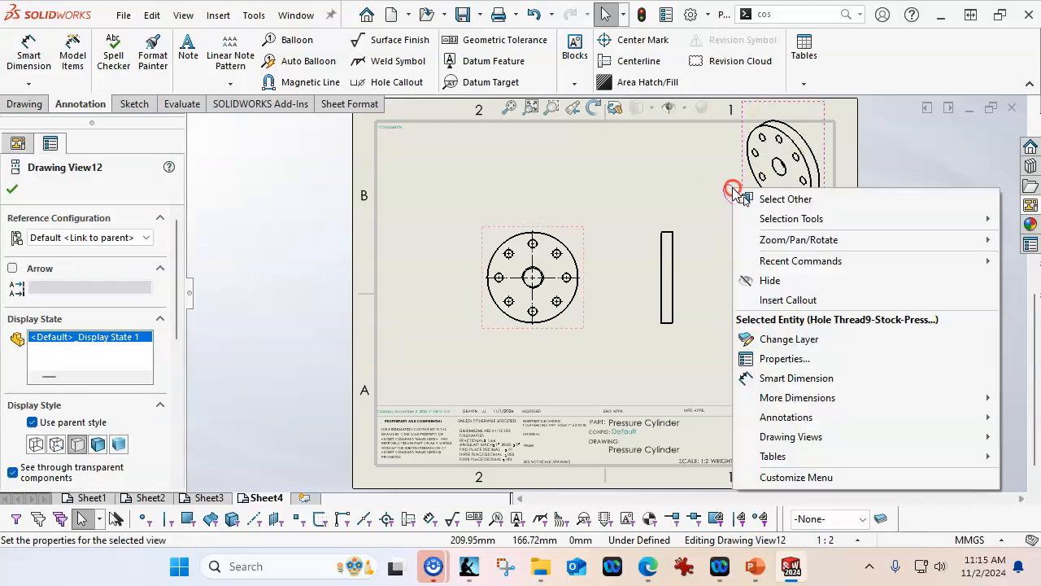
pyautogui.click(766, 280)
pyautogui.moveTo(762, 233); pyautogui.dragTo(759, 257)
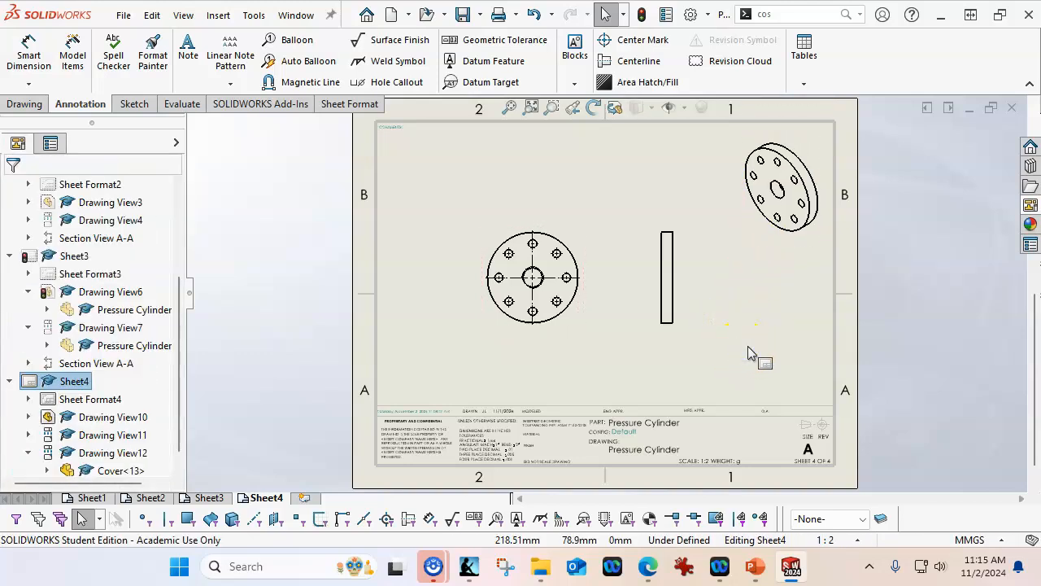
# Dimension the Cover's outer diameter at the upper left of its top view.
pyautogui.click(29, 53)
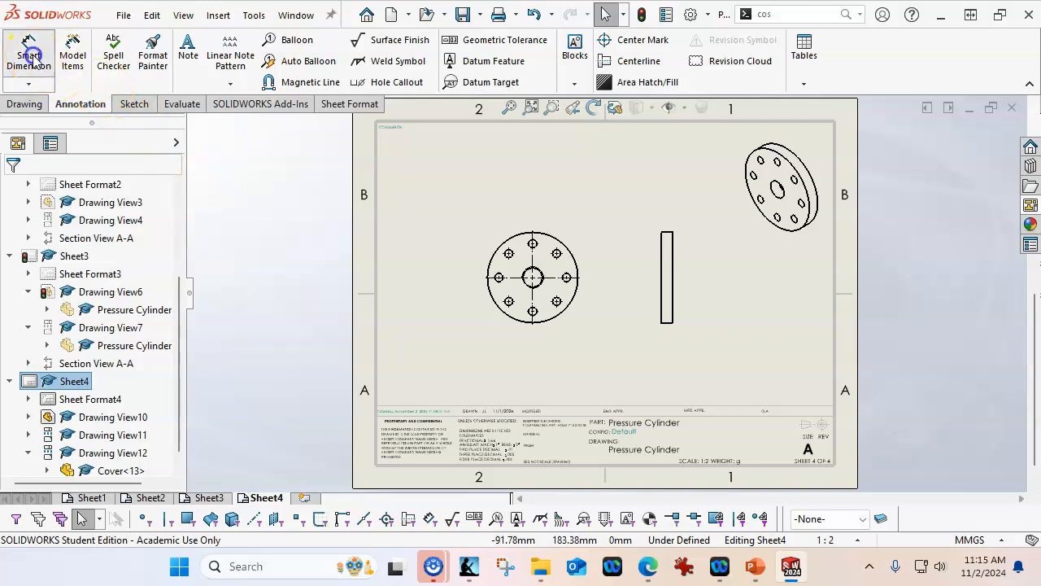
pyautogui.click(501, 244)
pyautogui.click(445, 233)
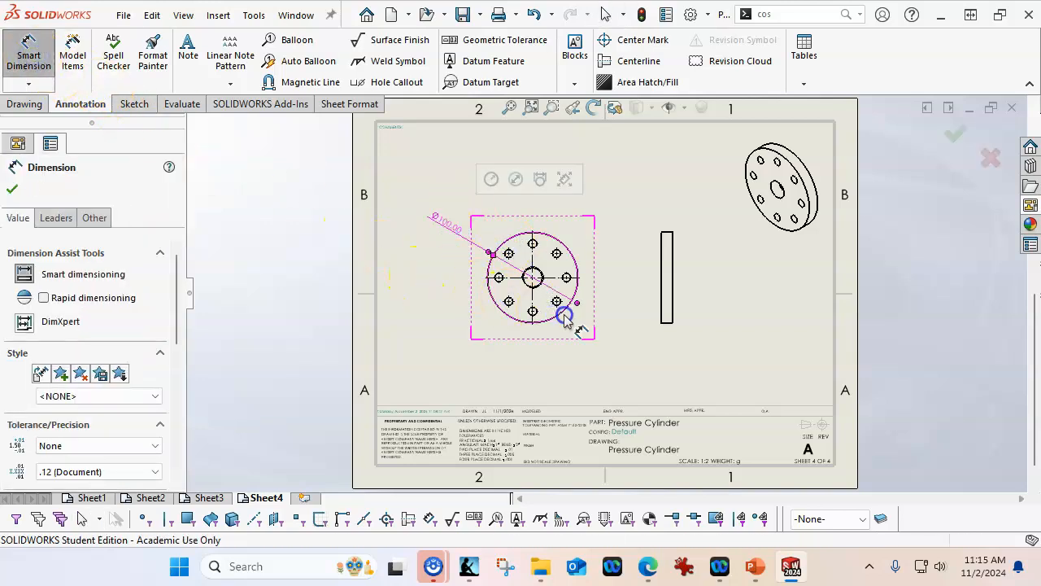
# Add a hole callout for the Cover's central threaded hole, placed below and left of the top view.
pyautogui.scroll(-3, 545, 293)
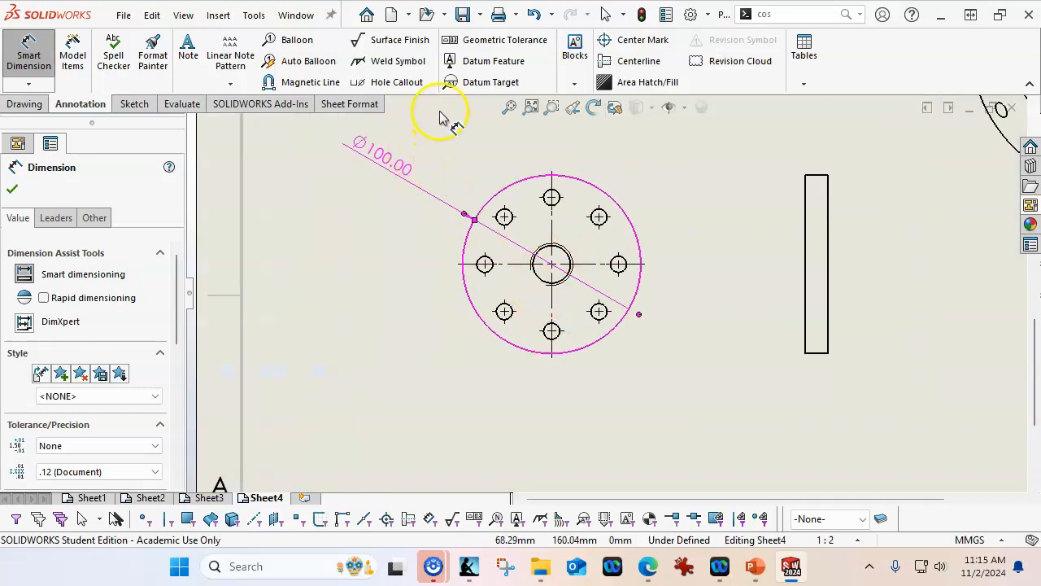
pyautogui.click(411, 81)
pyautogui.click(561, 251)
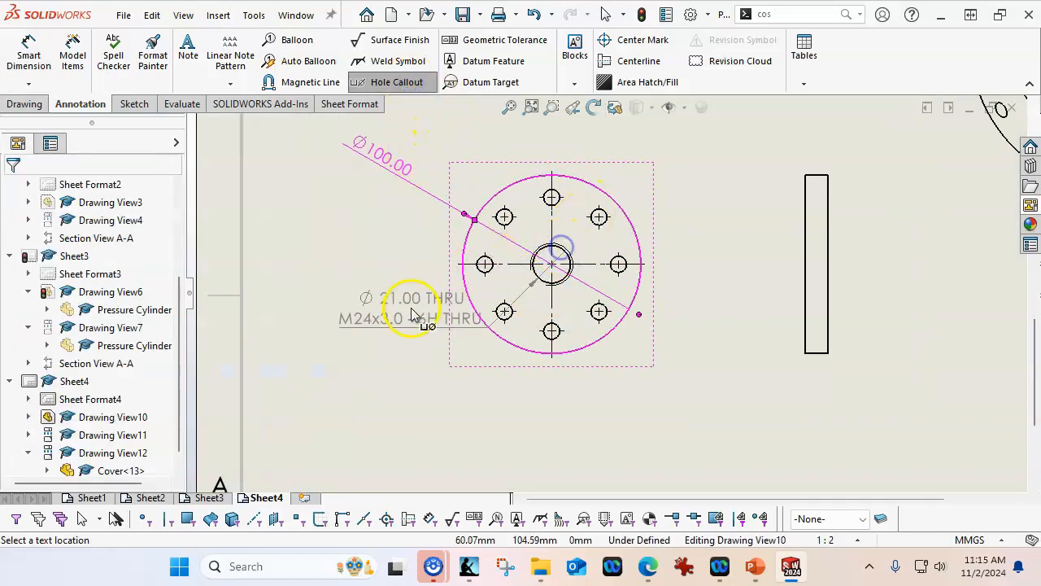
pyautogui.click(383, 399)
pyautogui.click(592, 405)
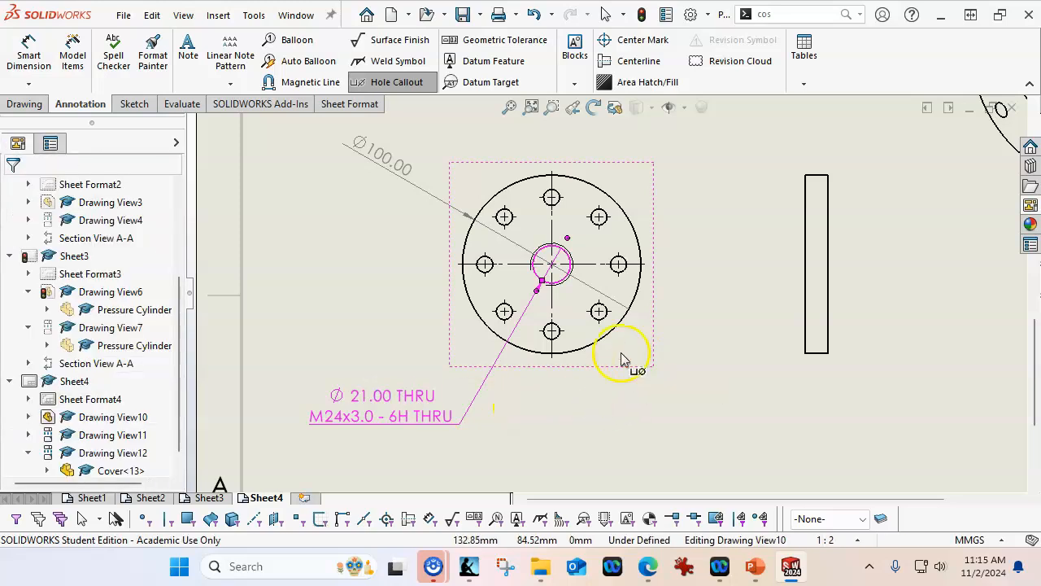
pyautogui.rightClick(707, 370)
pyautogui.click(747, 298)
pyautogui.click(735, 356)
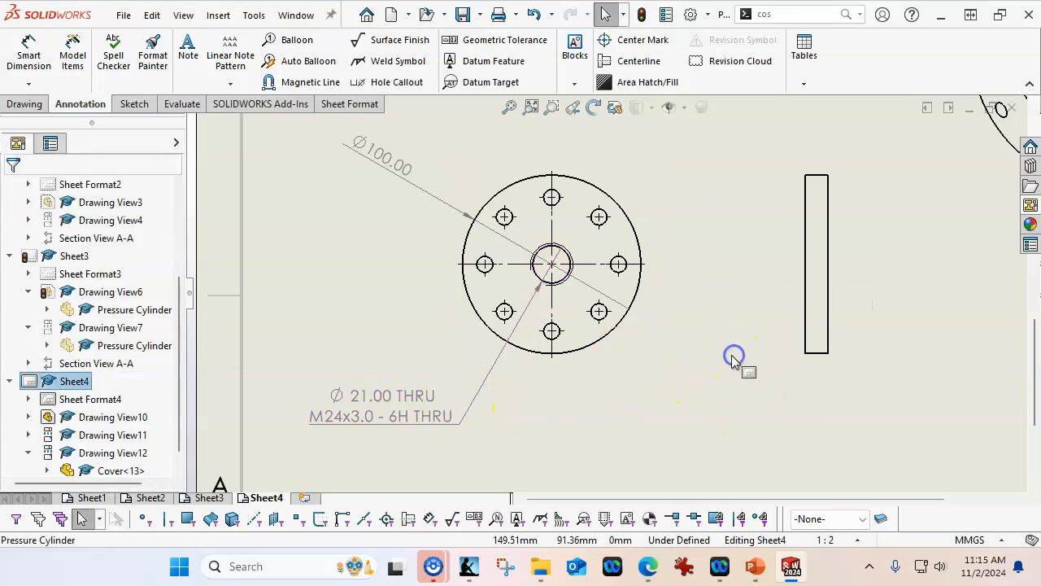
# Add a hole callout for the leftmost bolt hole, placed left of the top view above the threaded hole's callout.
pyautogui.scroll(-1, 638, 348)
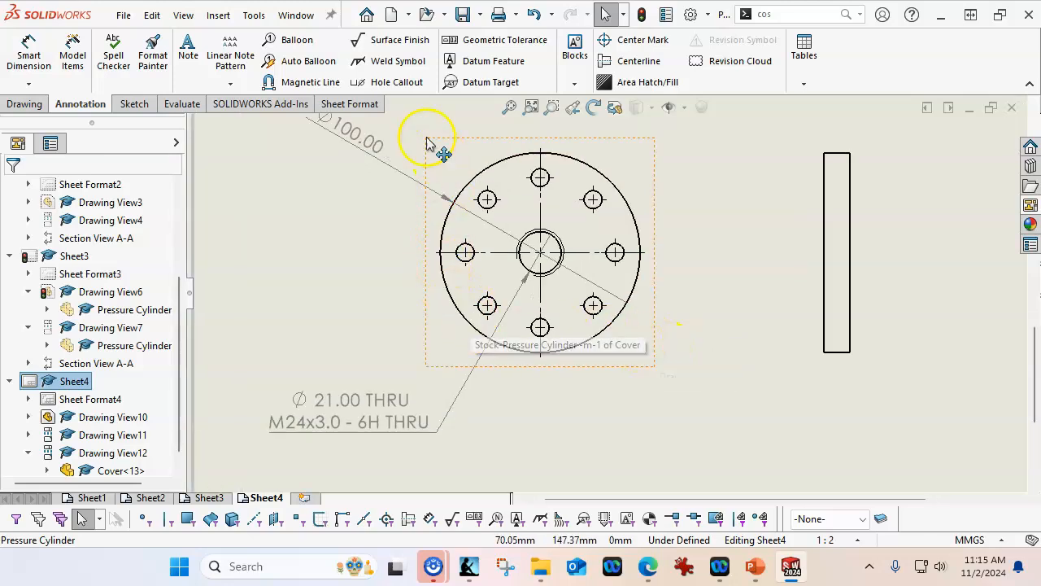
pyautogui.click(399, 88)
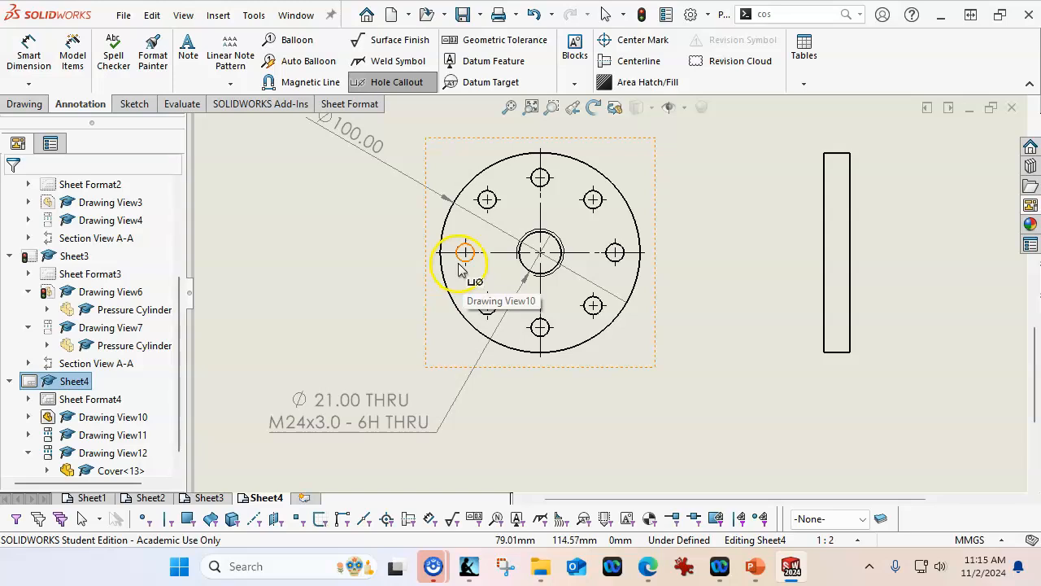
pyautogui.click(459, 265)
pyautogui.click(340, 340)
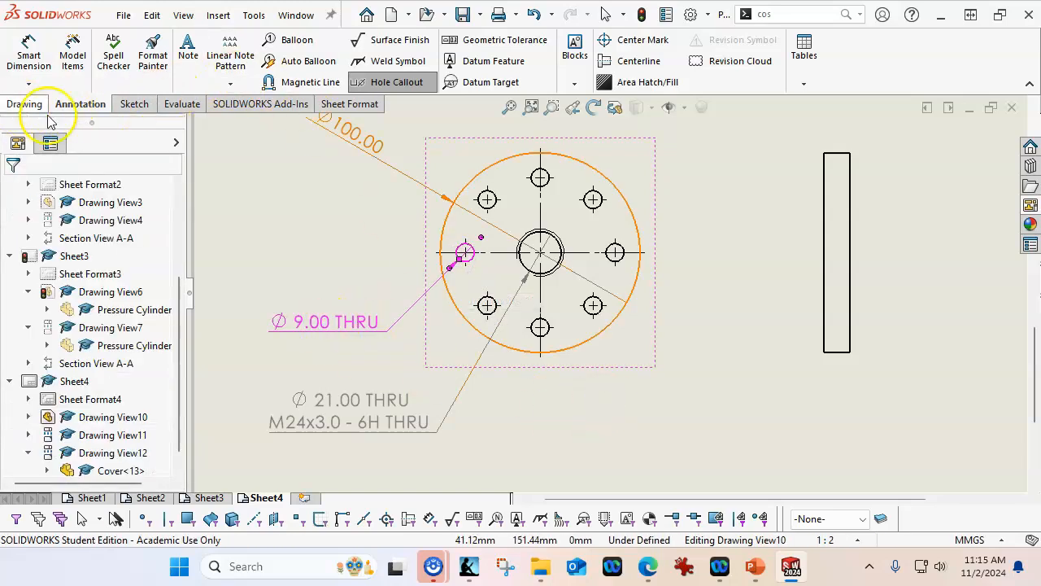
pyautogui.click(134, 106)
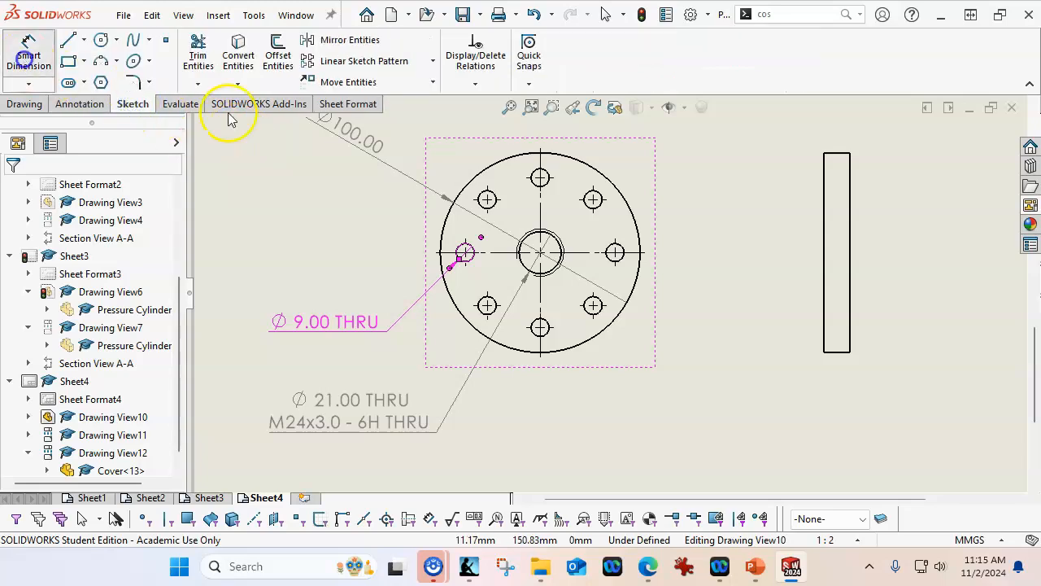
pyautogui.click(542, 256)
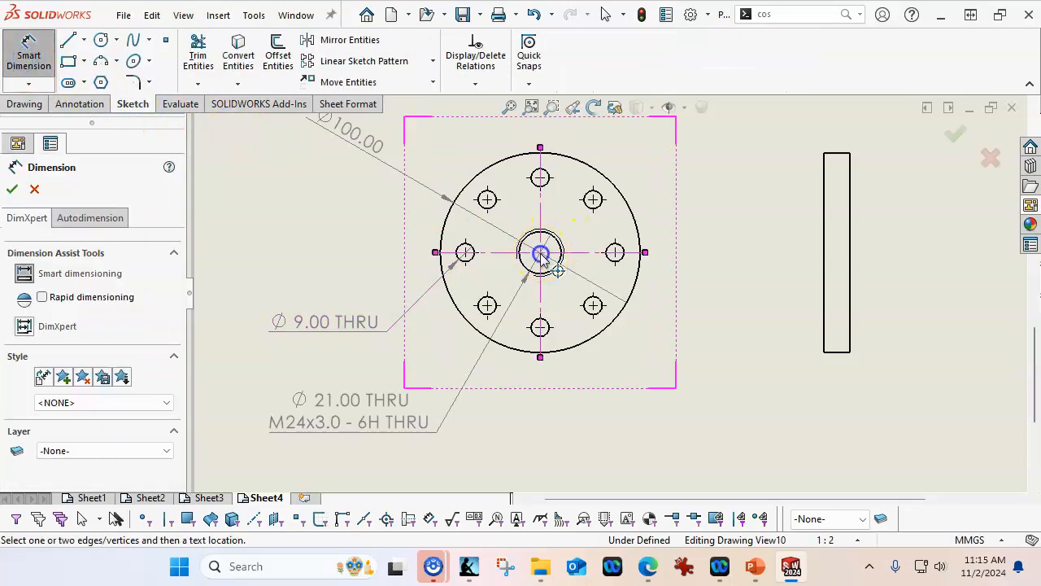
pyautogui.click(593, 201)
pyautogui.click(616, 254)
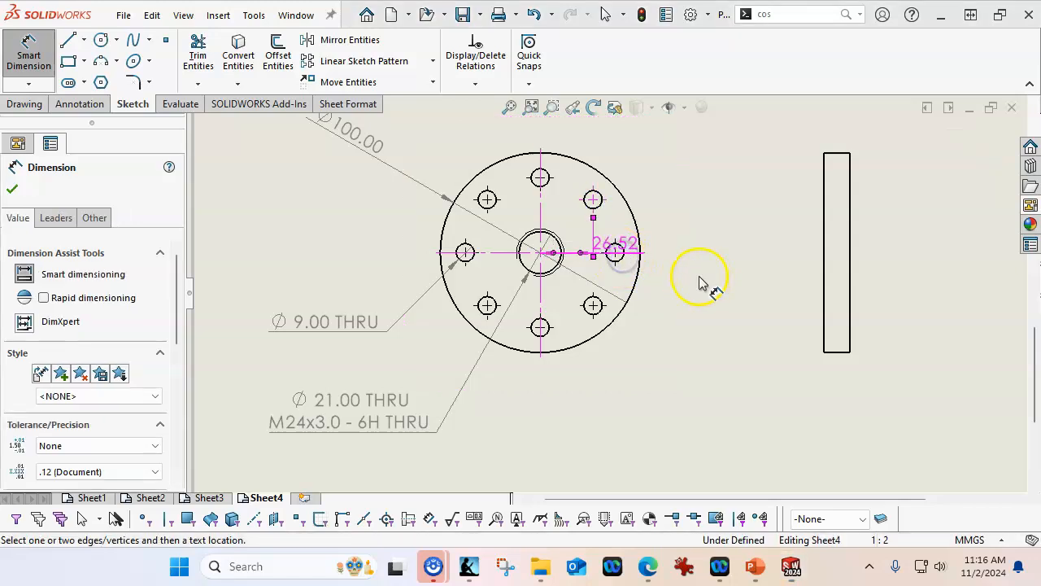
pyautogui.press('Escape')
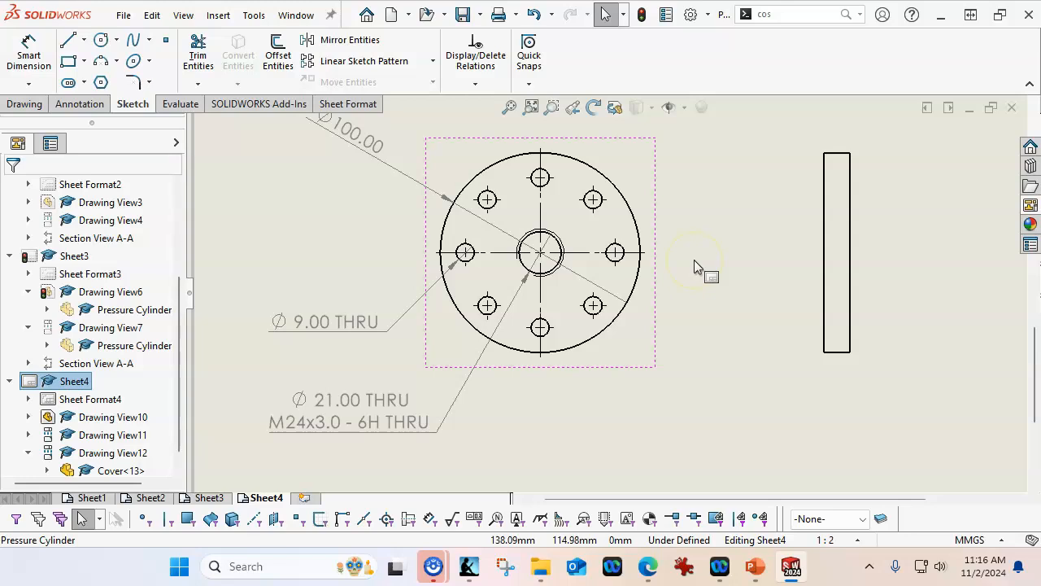
# Sketch a centerline from the center of the Cover's top view to the center of the upper-right bolt hole.
pyautogui.click(84, 39)
pyautogui.click(94, 61)
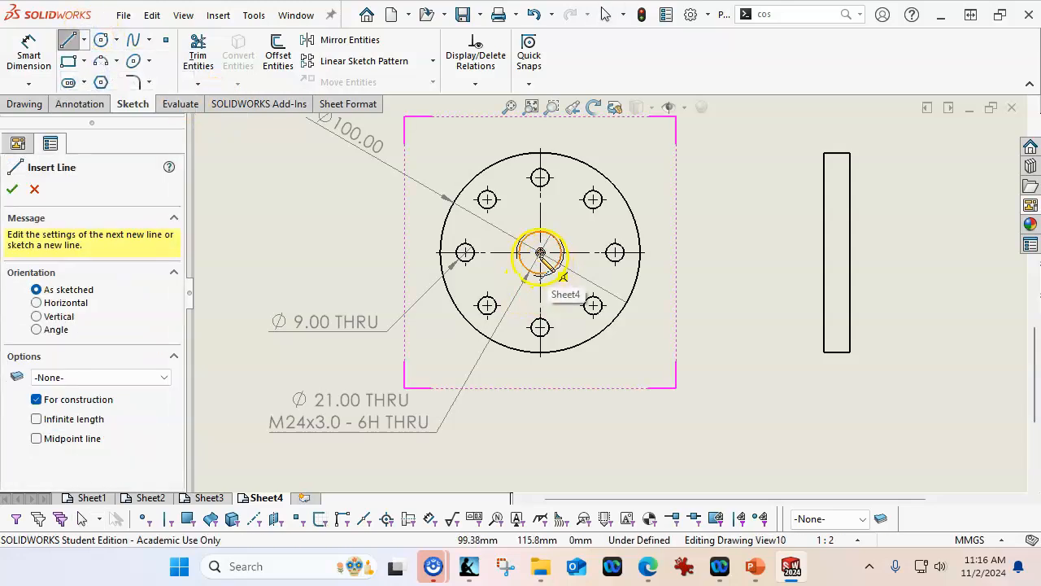
pyautogui.click(541, 253)
pyautogui.click(593, 200)
pyautogui.rightClick(702, 205)
pyautogui.click(732, 212)
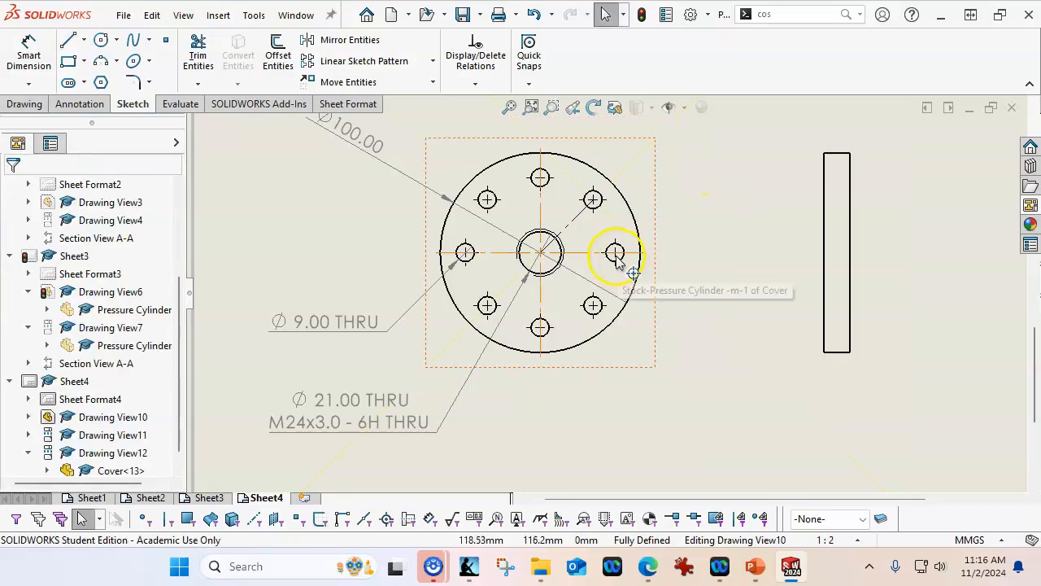
# Dimension the angle between the horizontal center mark line and the sketched centerline as a driven dimension outside the Cover's edge.
pyautogui.click(28, 50)
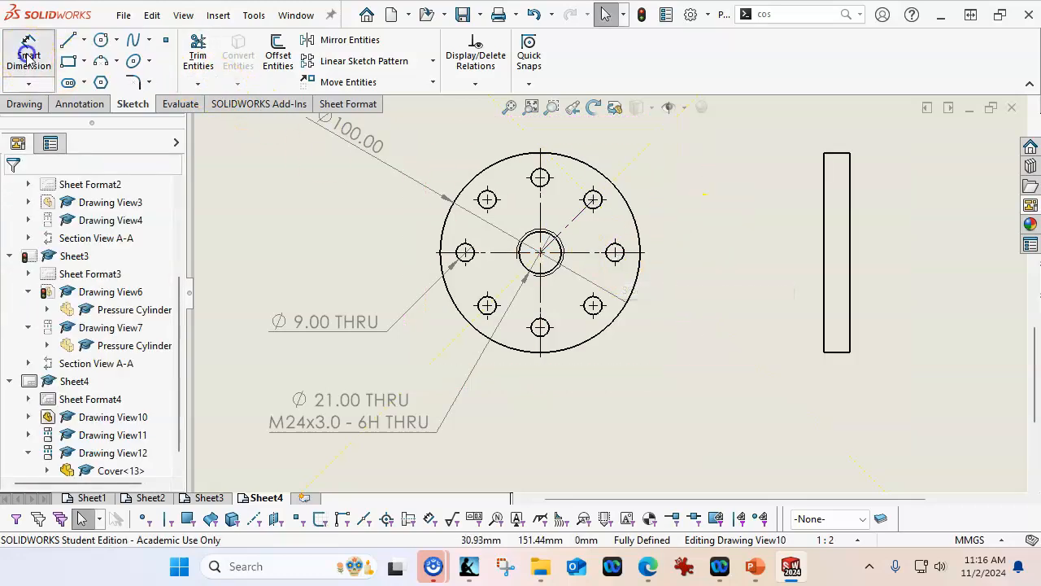
pyautogui.click(582, 253)
pyautogui.click(570, 224)
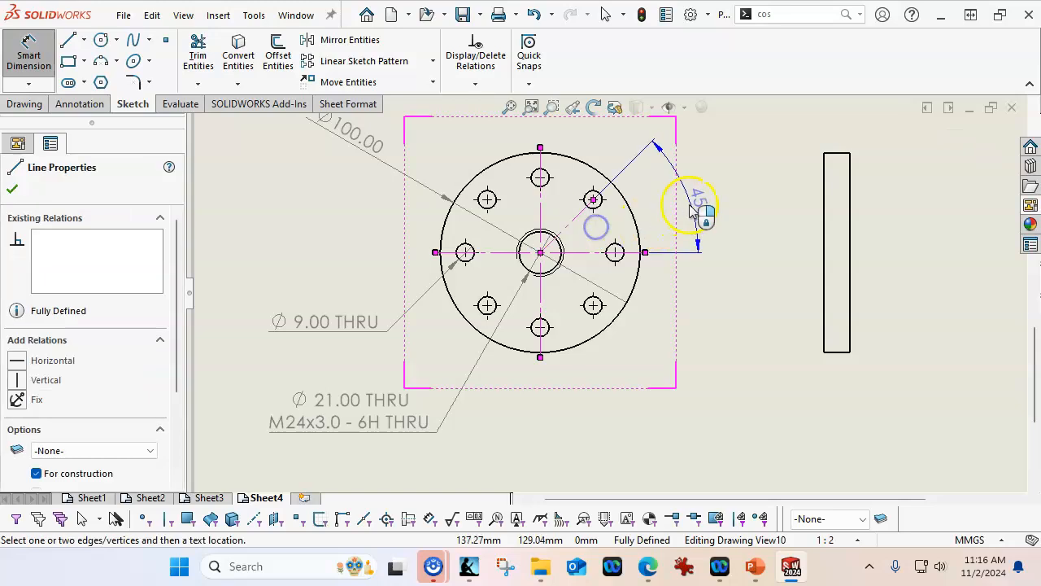
pyautogui.click(693, 203)
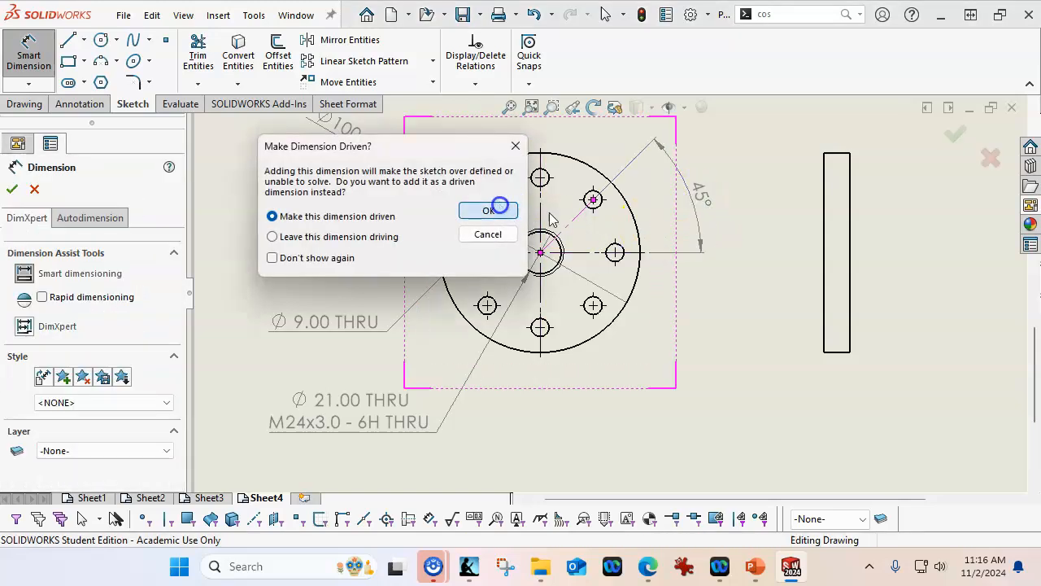
pyautogui.click(498, 208)
pyautogui.rightClick(688, 303)
pyautogui.click(734, 361)
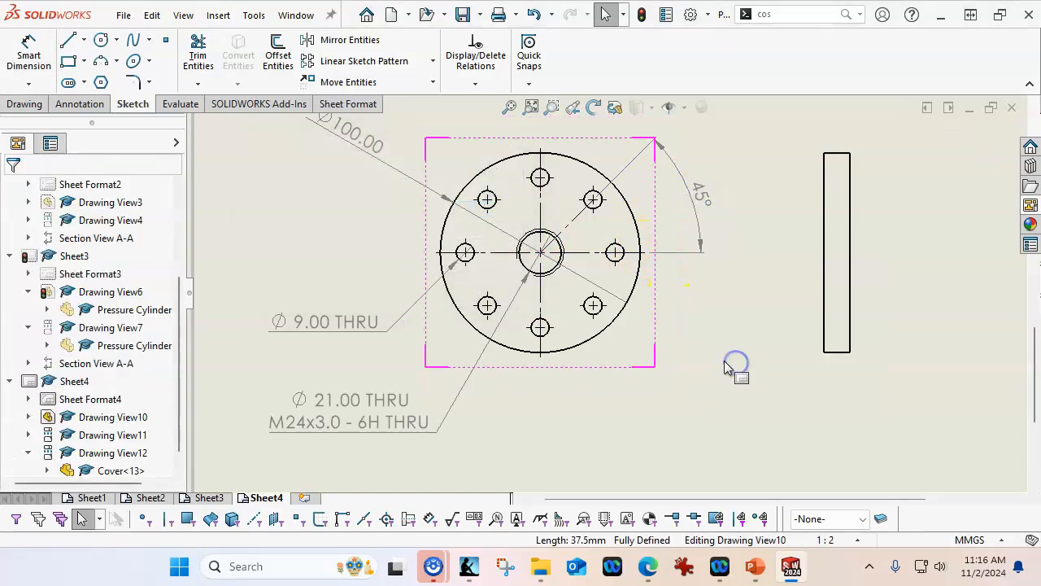
# Dimension the Cover's thickness below its side view, and shift the top view up and right and the side view right.
pyautogui.click(28, 51)
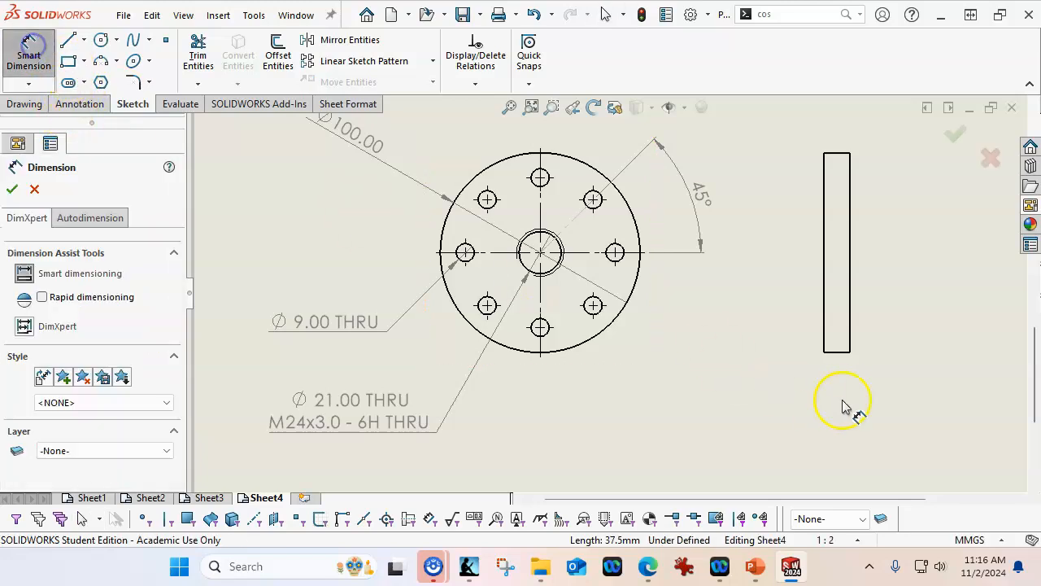
pyautogui.click(839, 358)
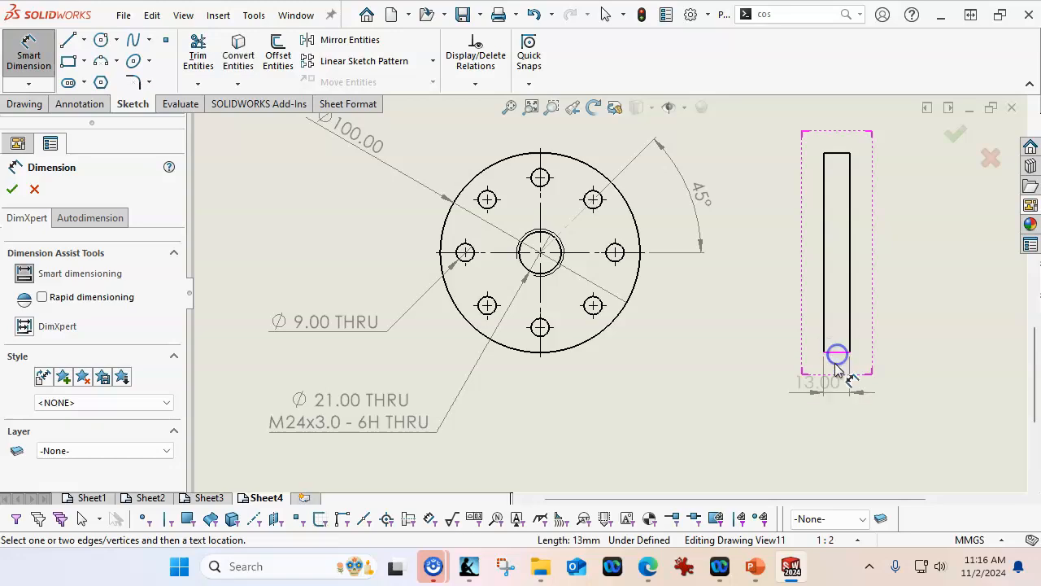
pyautogui.click(787, 413)
pyautogui.scroll(3, 606, 364)
pyautogui.scroll(-1, 606, 364)
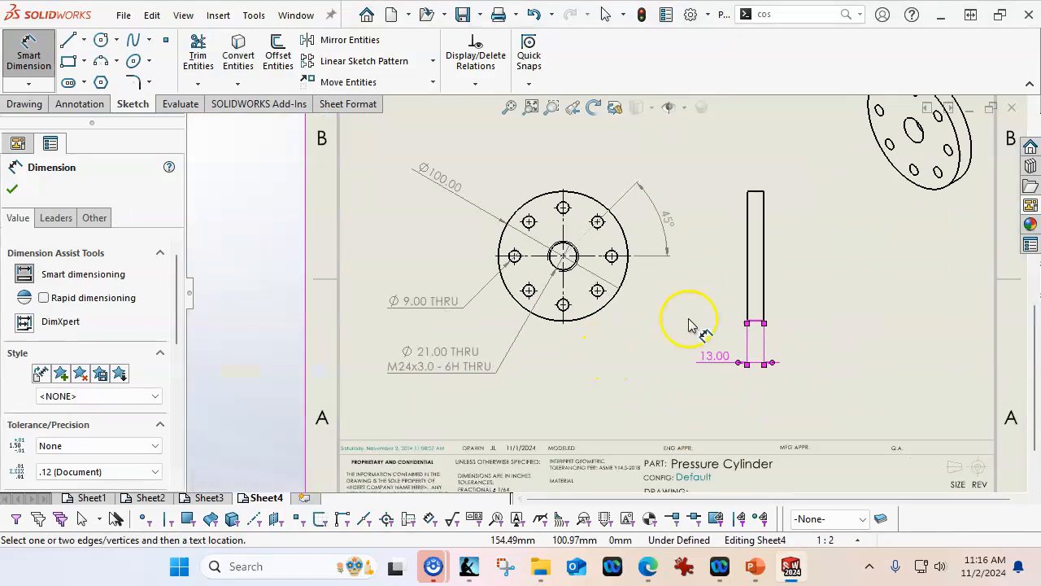
pyautogui.rightClick(837, 249)
pyautogui.click(892, 328)
pyautogui.moveTo(609, 186); pyautogui.dragTo(638, 170)
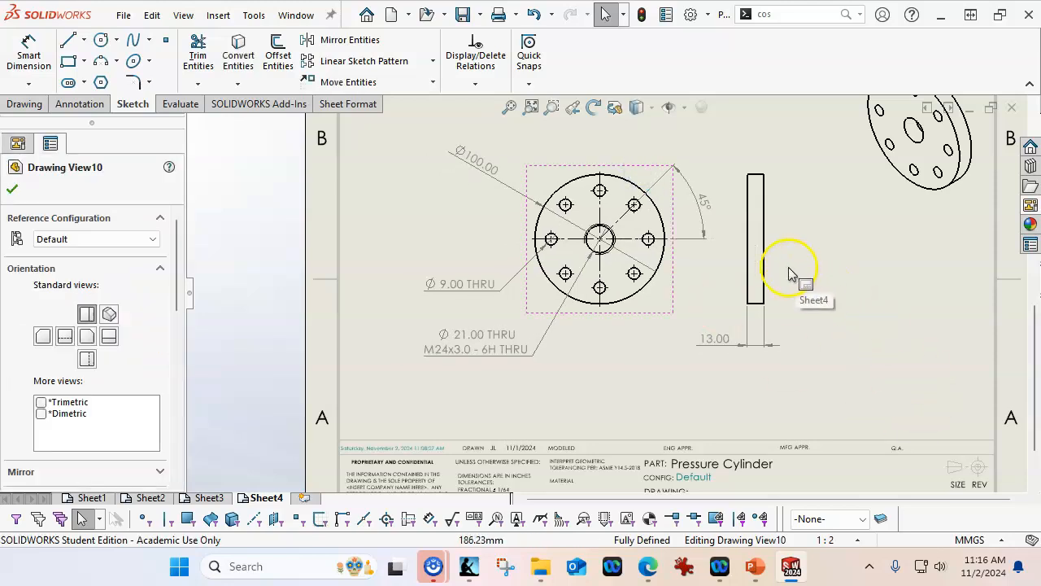
pyautogui.moveTo(781, 272); pyautogui.dragTo(818, 274)
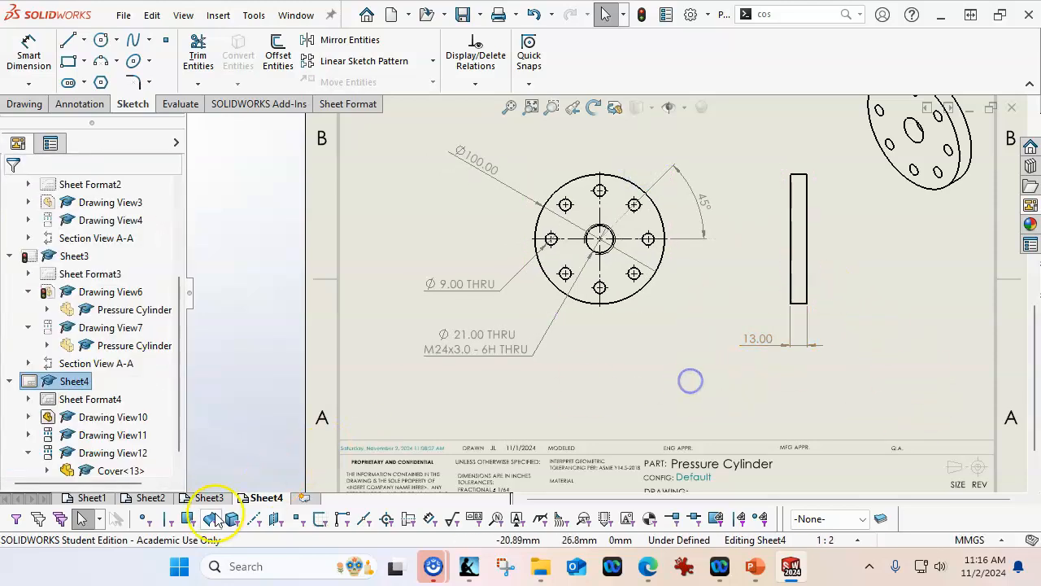
# On Sheet2, prefix the M8 tapped hole callout with 8X and save the drawing with its modified models.
pyautogui.click(149, 498)
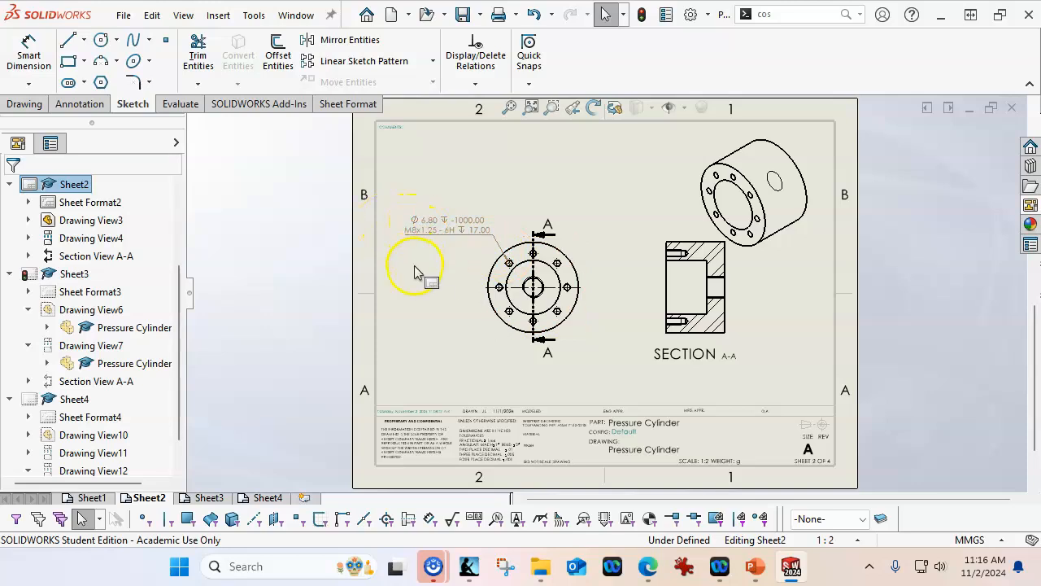
pyautogui.click(434, 225)
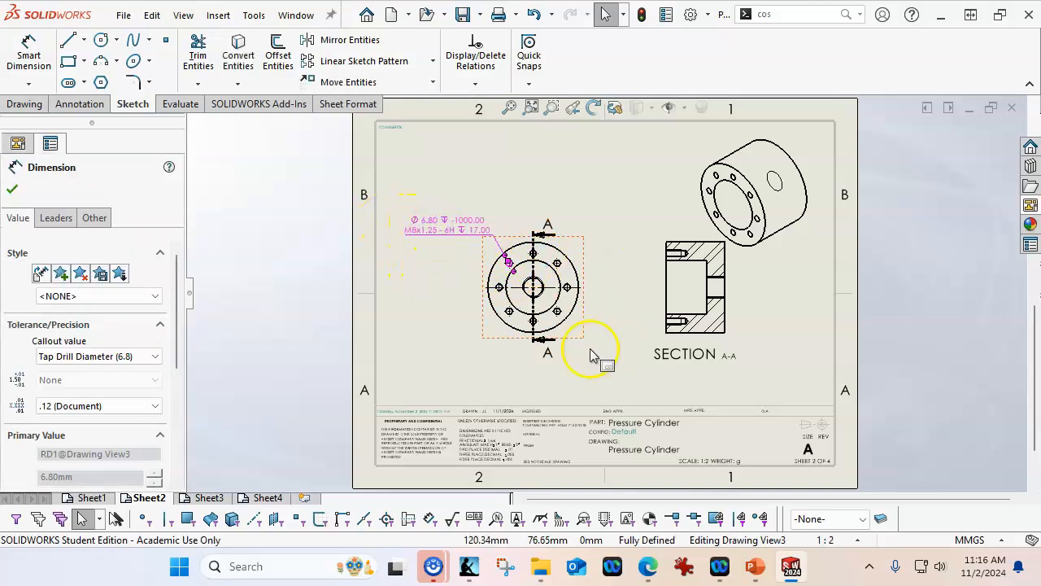
pyautogui.moveTo(179, 302); pyautogui.dragTo(179, 388)
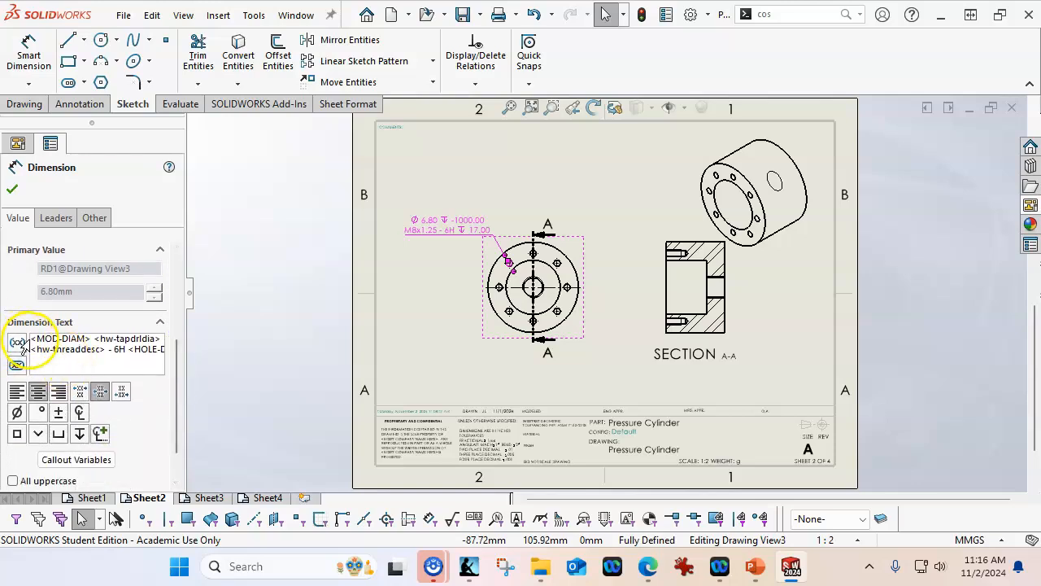
pyautogui.write('8X')
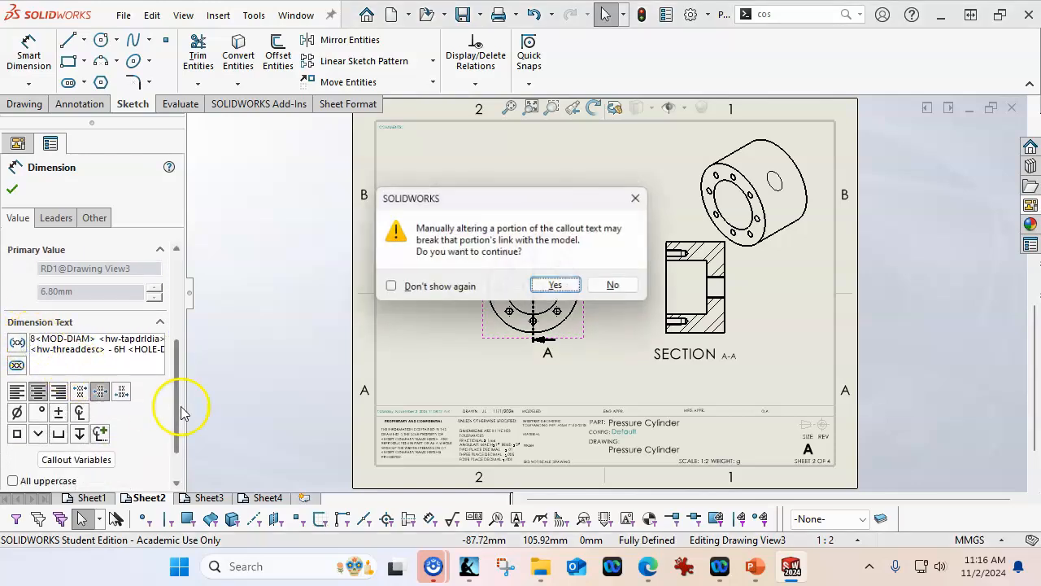
pyautogui.click(555, 286)
pyautogui.write('X')
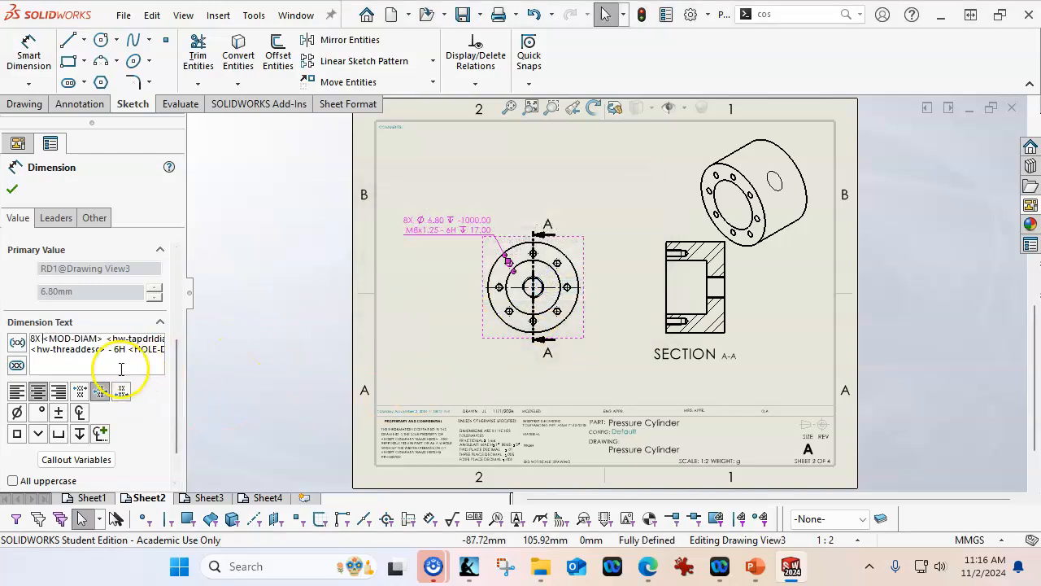
pyautogui.click(12, 189)
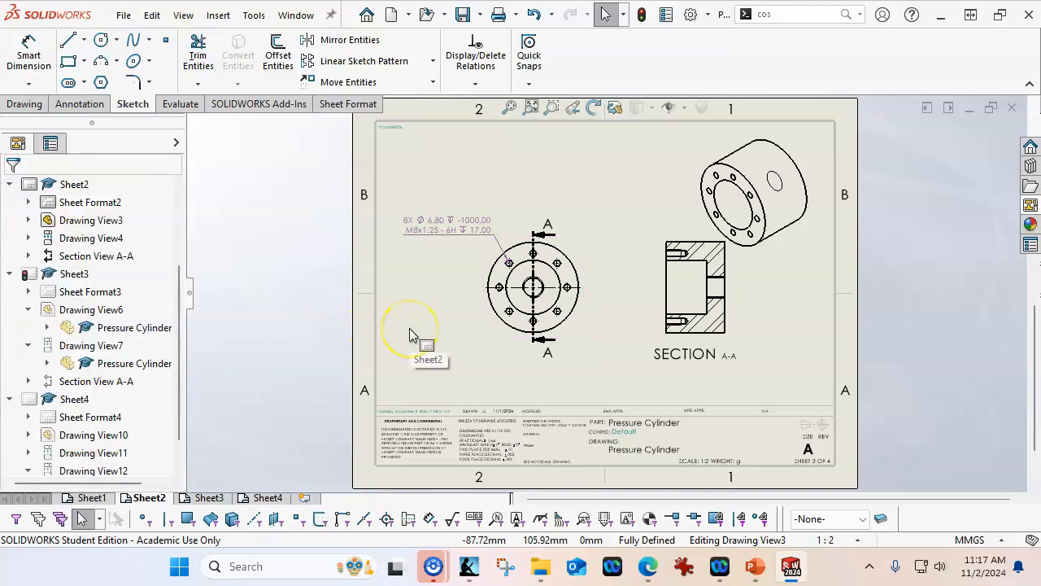
pyautogui.click(462, 15)
pyautogui.click(333, 261)
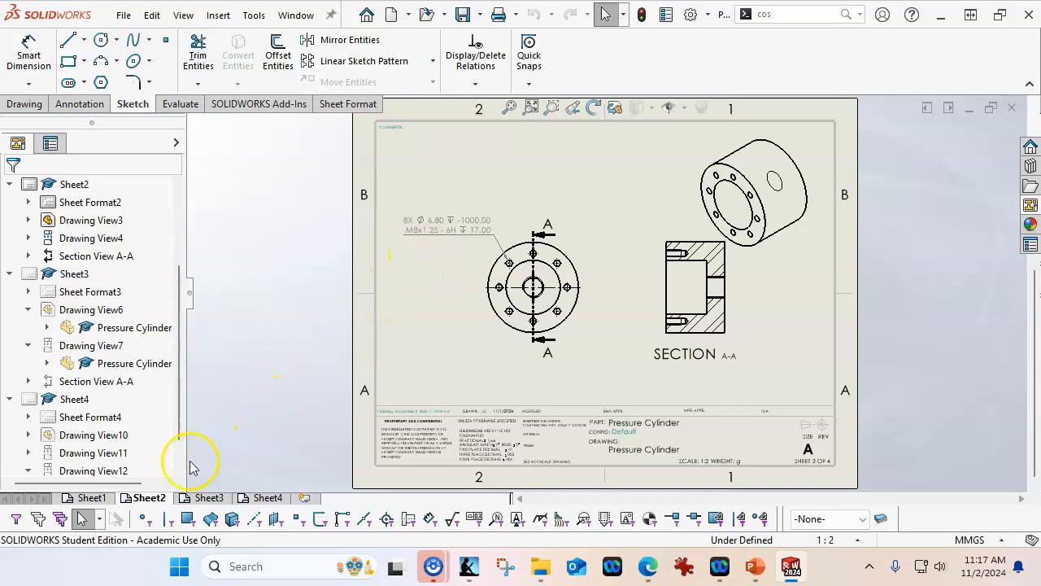
# On Sheet4, prefix the 9 mm through-hole callout with 8X and save the drawing together with Cover.SLDPRT.
pyautogui.click(265, 498)
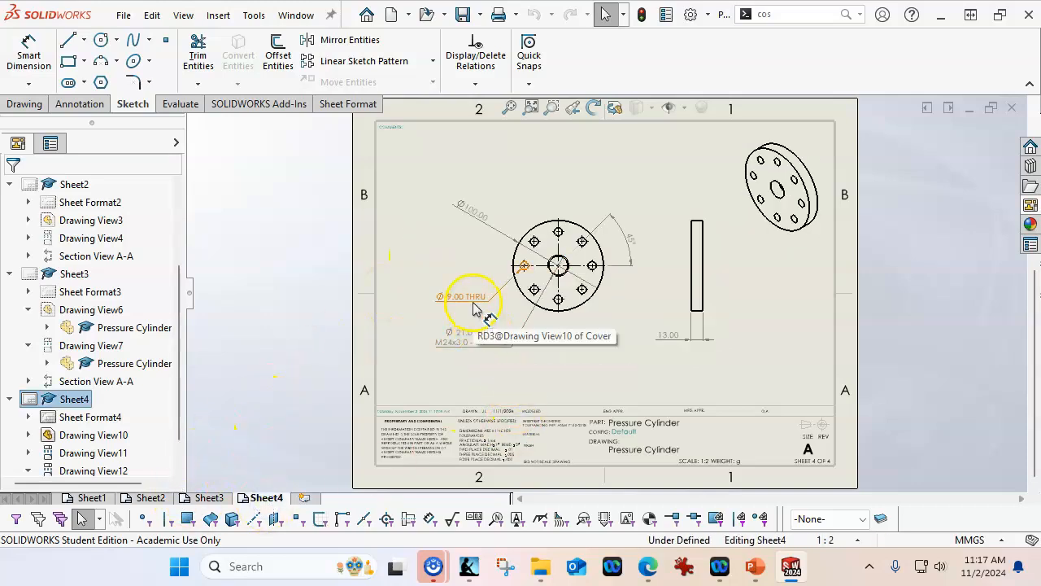
pyautogui.click(462, 298)
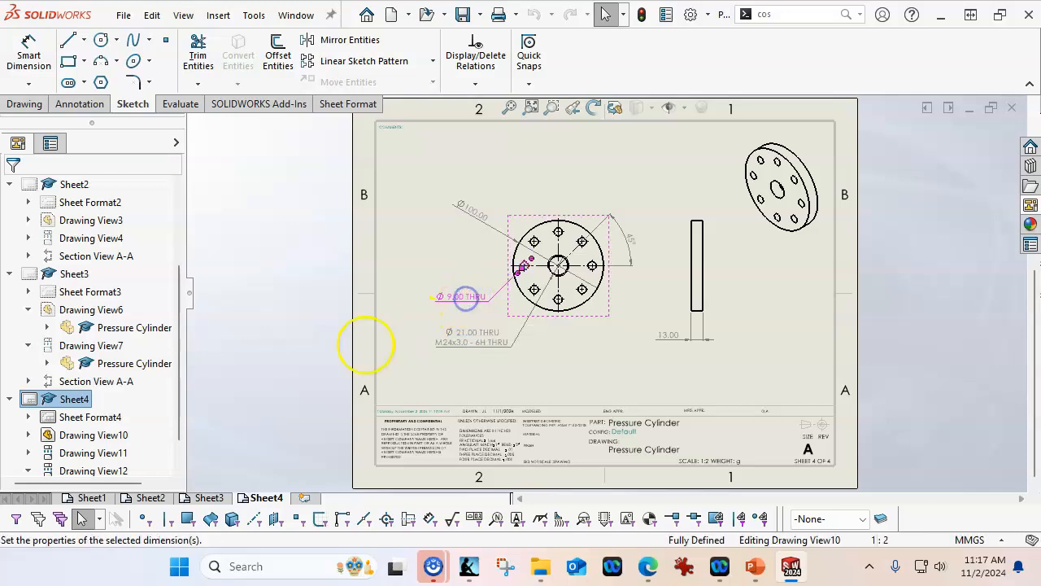
pyautogui.moveTo(176, 323); pyautogui.dragTo(180, 407)
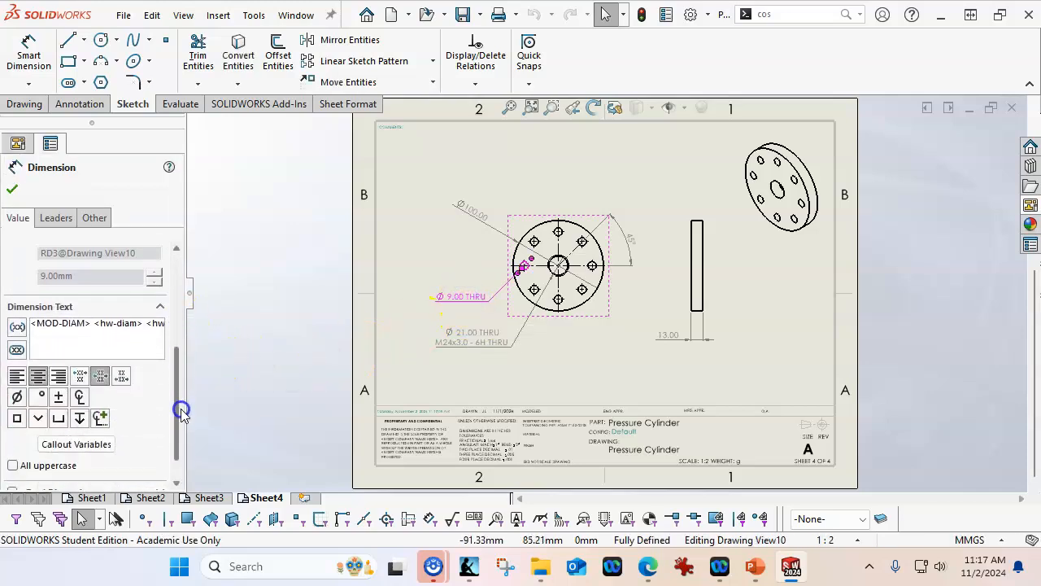
pyautogui.click(31, 325)
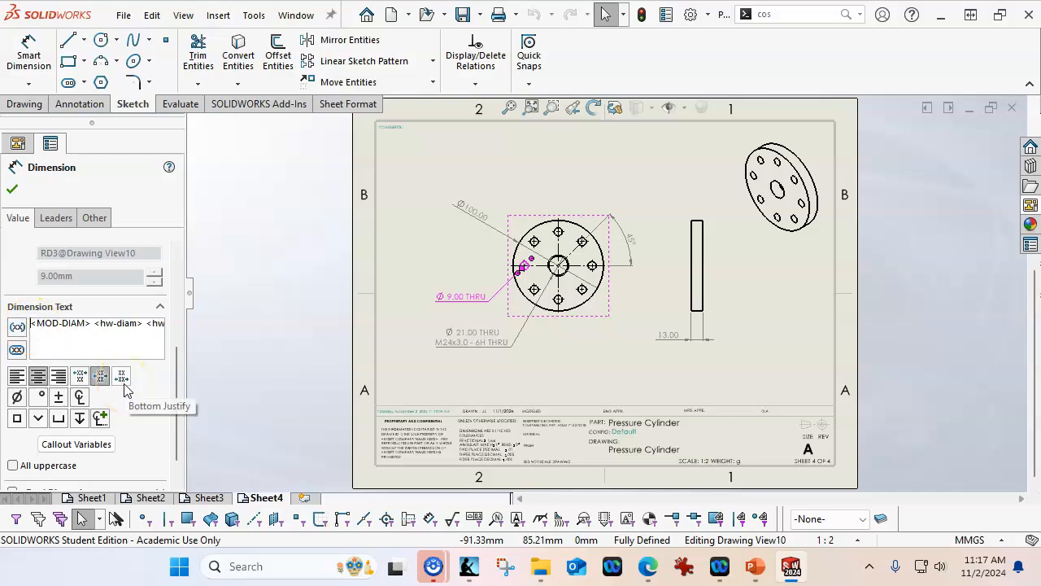
pyautogui.write('8')
pyautogui.click(559, 286)
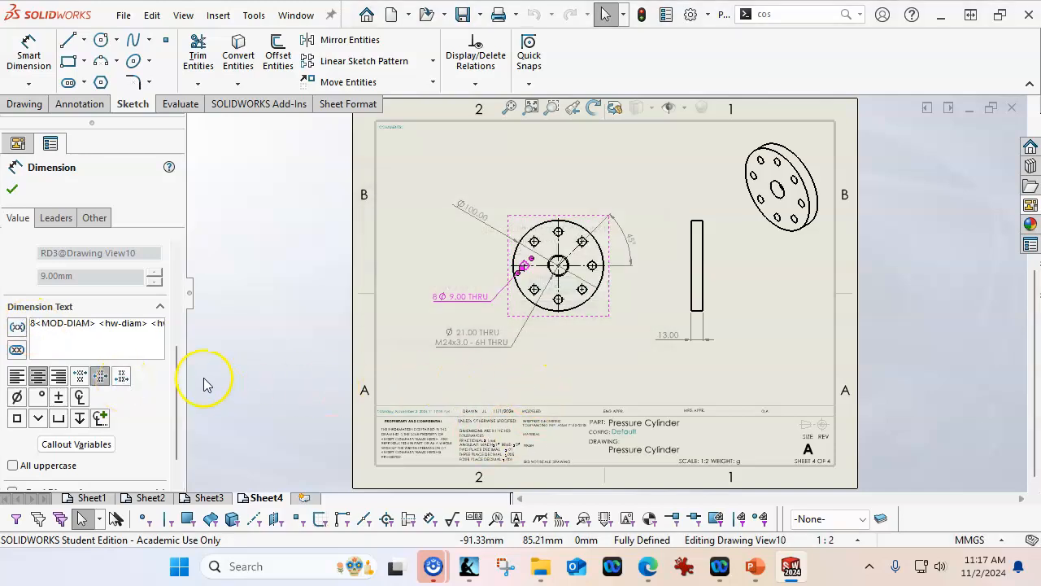
pyautogui.write('X')
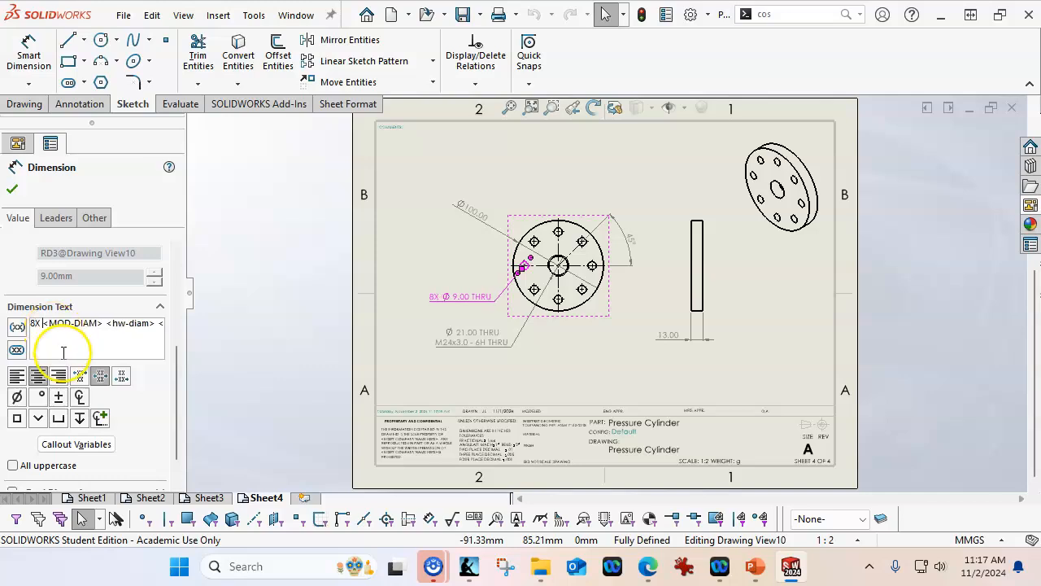
pyautogui.click(10, 189)
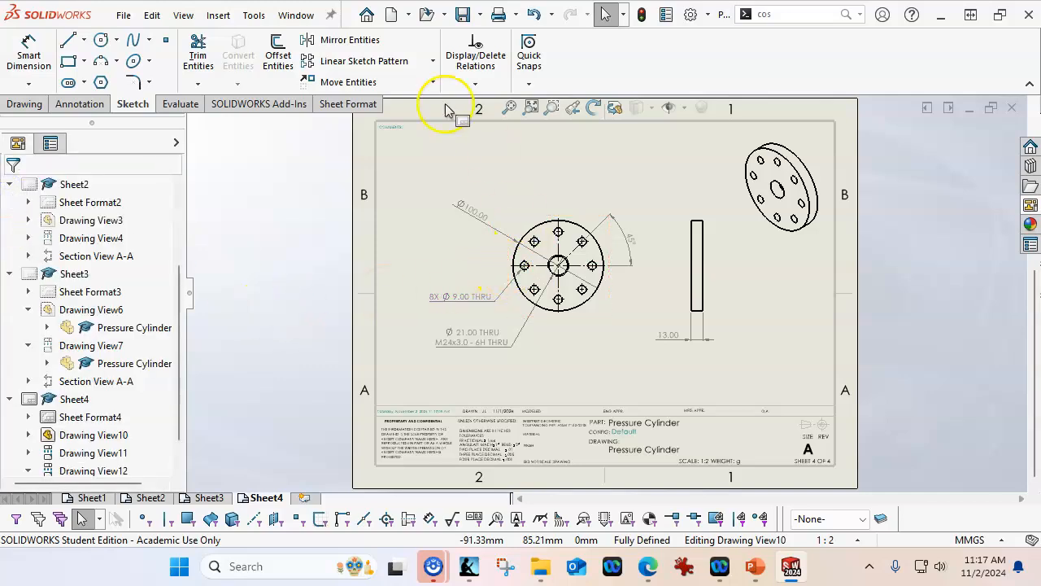
pyautogui.click(461, 15)
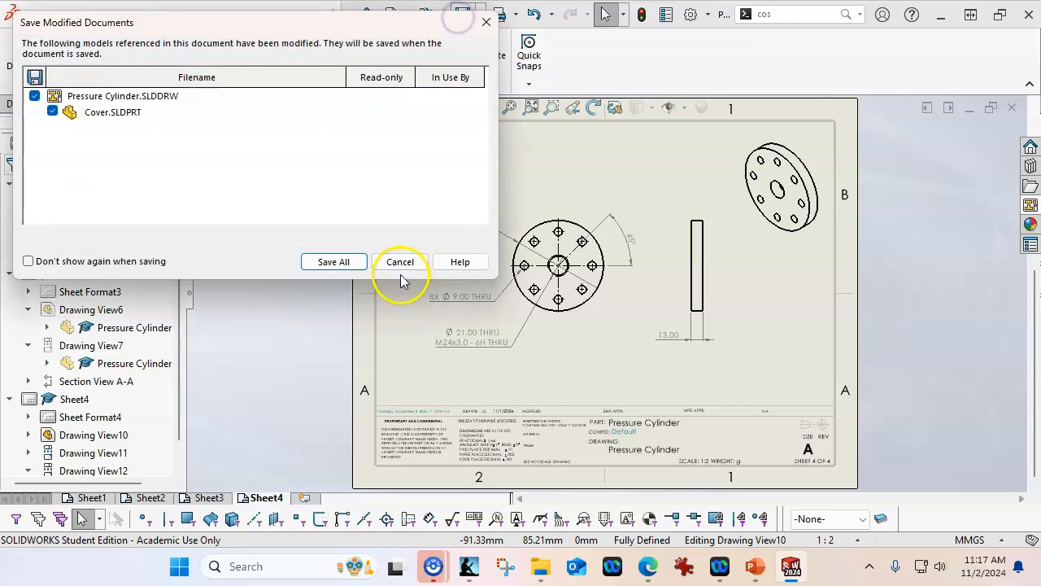
pyautogui.click(335, 262)
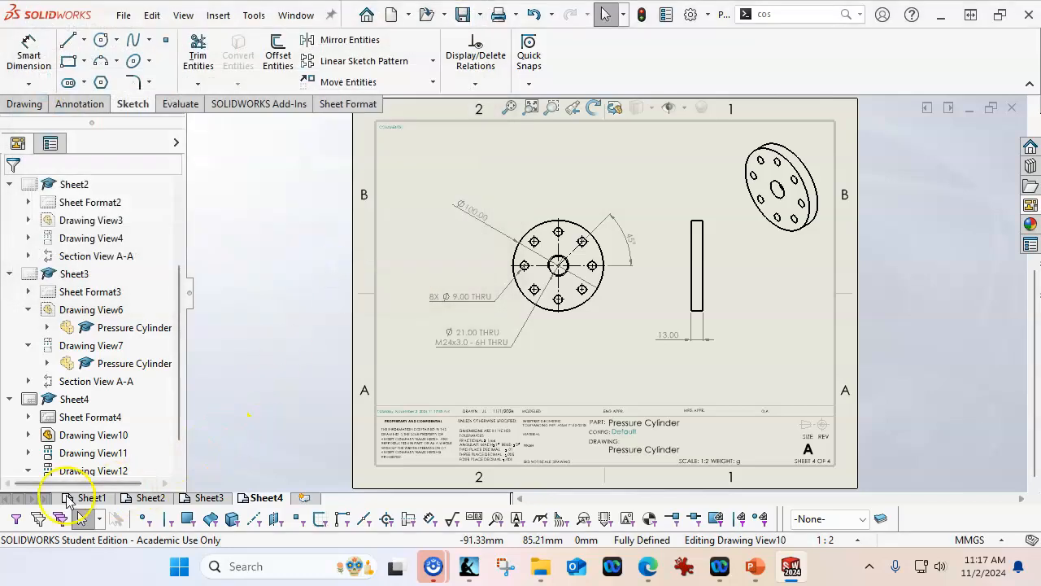